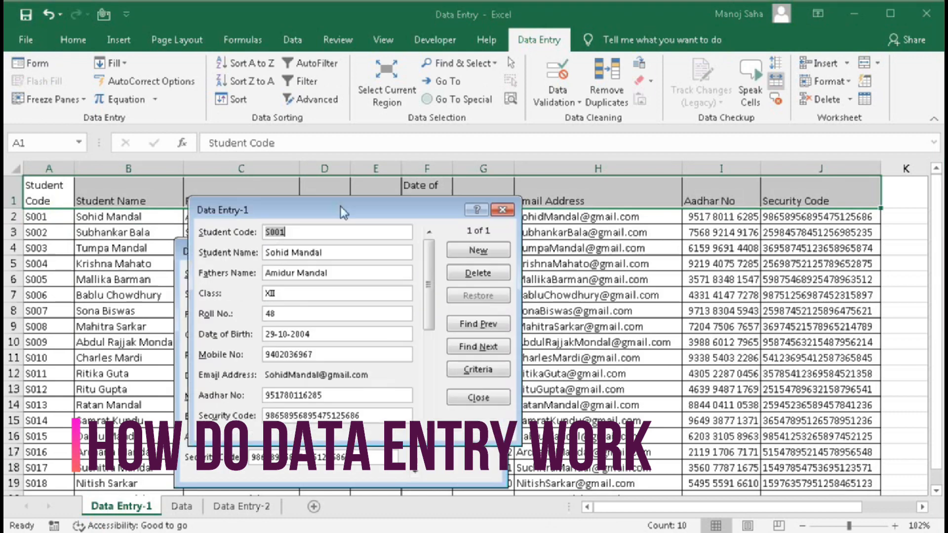
- Leave the data form, select the first two table rows, then deselect on an empty cell
{"action": "left_click", "coordinate": [478, 250]}
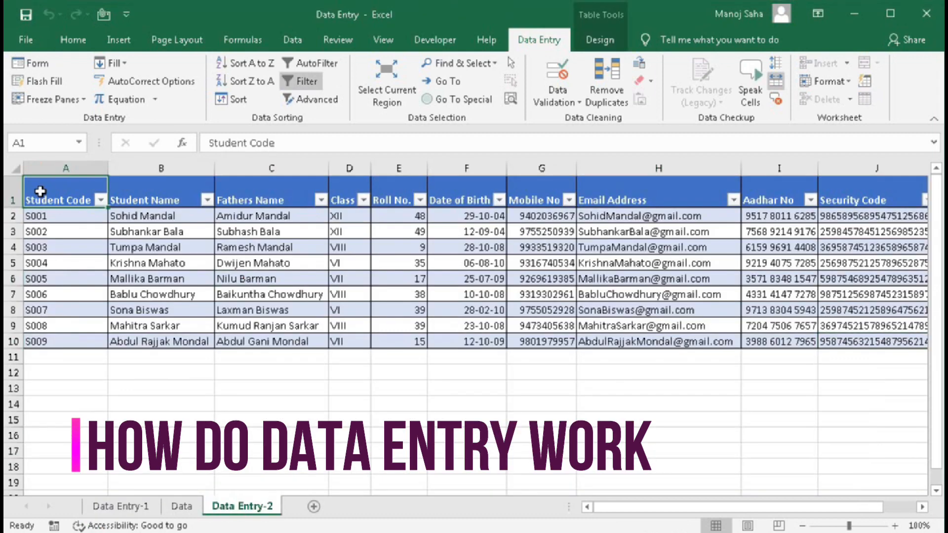
{"action": "left_click_drag", "start_coordinate": [38, 198], "coordinate": [453, 227]}
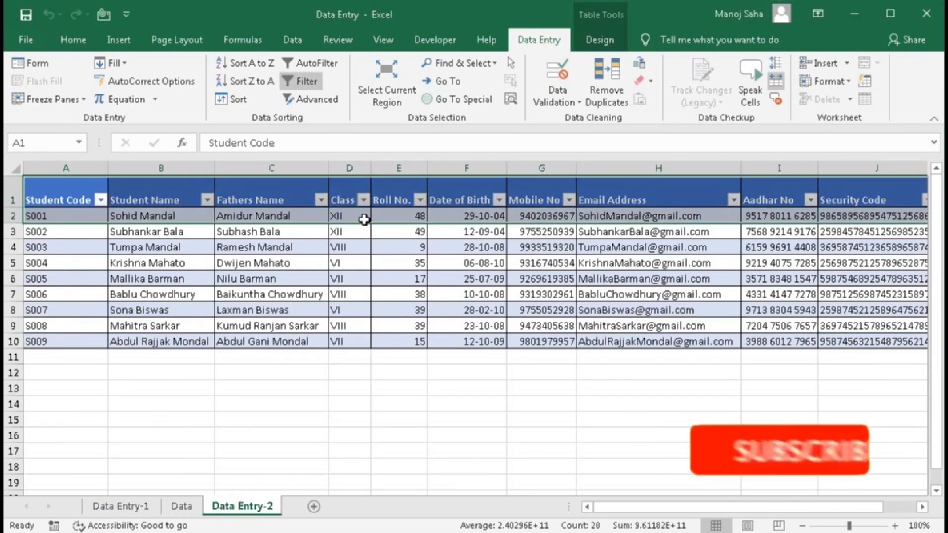
{"action": "left_click", "coordinate": [243, 430]}
- Browse the Home, Formulas, Data and Data Entry ribbon tabs
{"action": "left_click", "coordinate": [73, 40]}
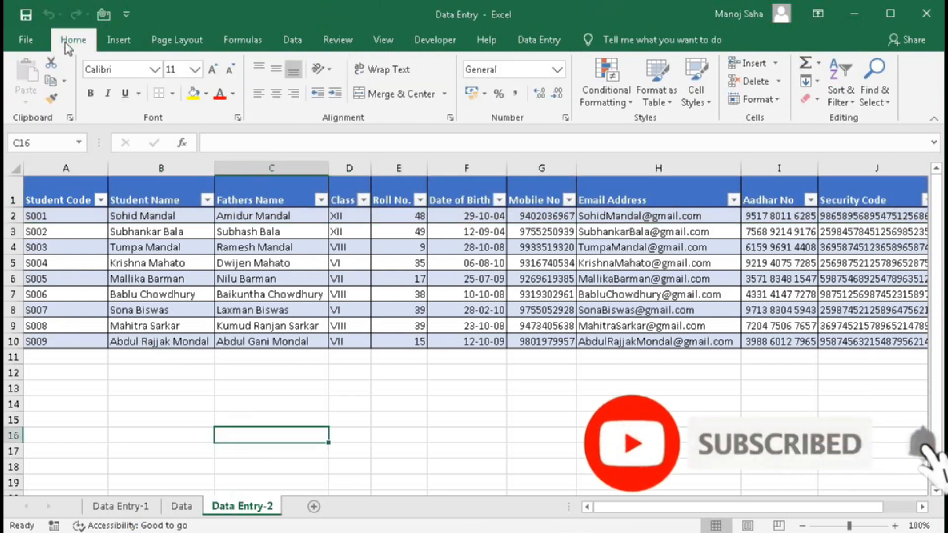
{"action": "left_click", "coordinate": [242, 39]}
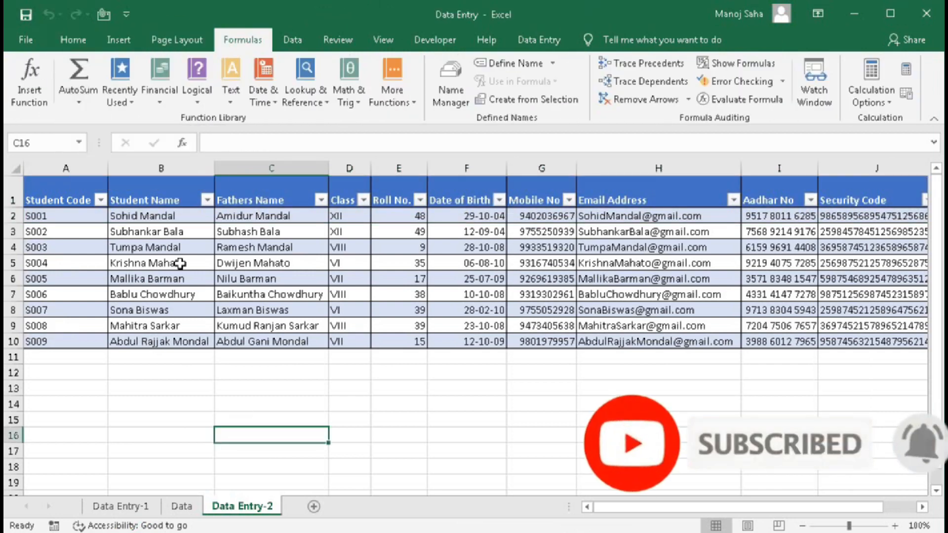
{"action": "left_click", "coordinate": [292, 39]}
{"action": "left_click", "coordinate": [526, 40]}
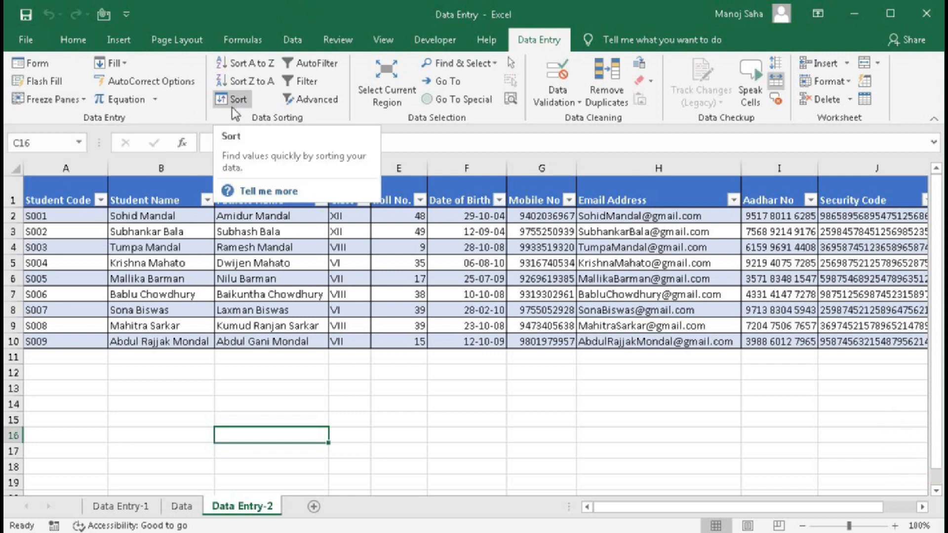
- On a new sheet, enter headers Student Code through Security Code across A1:J1
{"action": "left_click", "coordinate": [313, 507]}
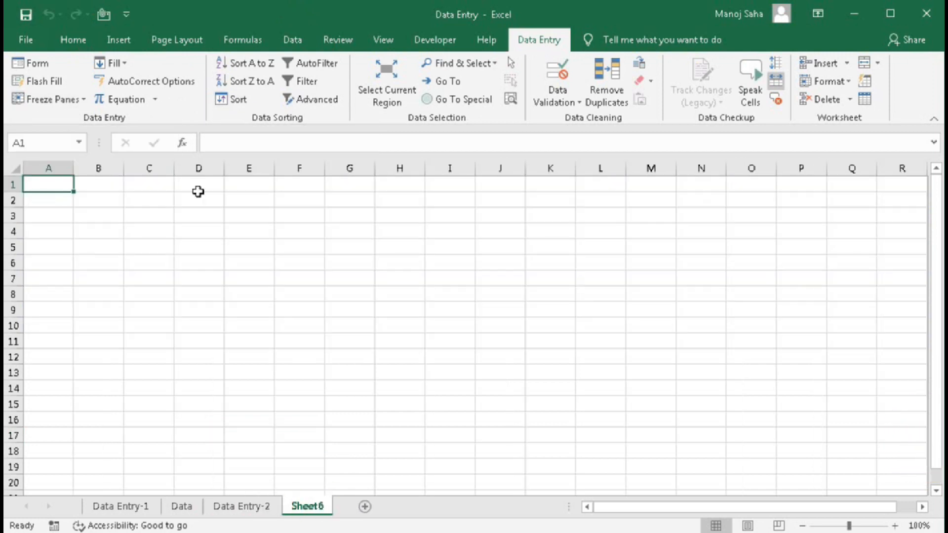
{"action": "type", "text": "Student Code"}
{"action": "key", "text": "Tab"}
{"action": "type", "text": "Student Name\tFather's Name"}
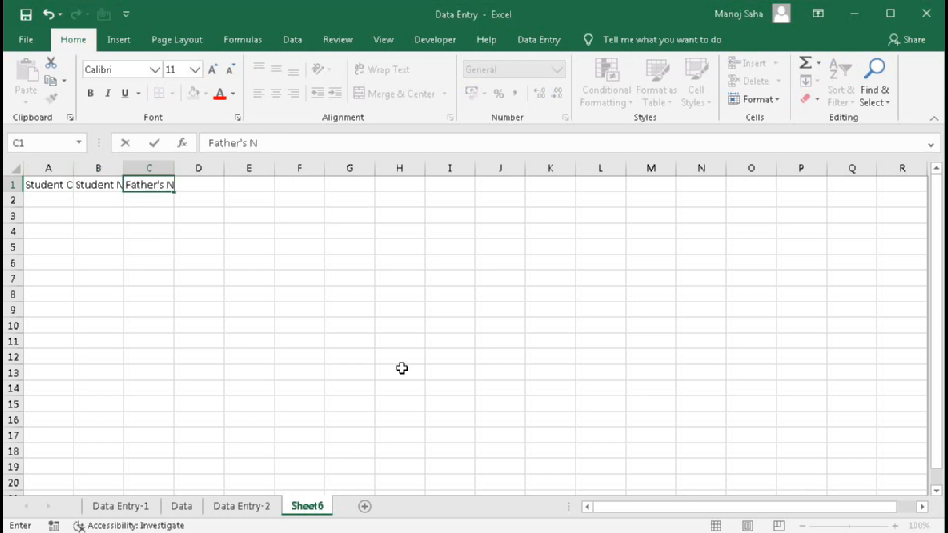
{"action": "key", "text": "Tab"}
{"action": "type", "text": "Class\tRoll No."}
{"action": "key", "text": "Tab"}
{"action": "type", "text": "Date of Birth"}
{"action": "key", "text": "Tab"}
{"action": "type", "text": "Mobile No"}
{"action": "key", "text": "Tab"}
{"action": "type", "text": "Email address"}
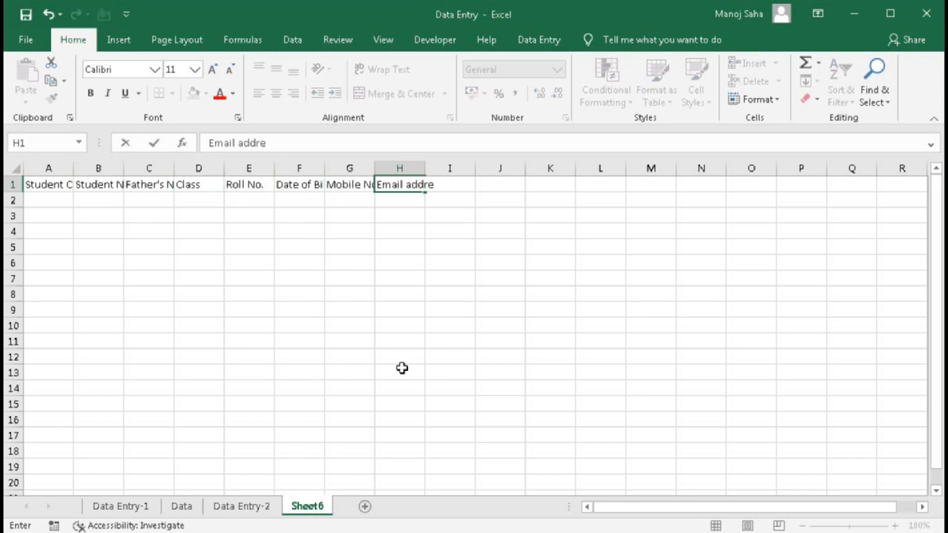
{"action": "key", "text": "Tab"}
{"action": "type", "text": "Aadhar no"}
{"action": "key", "text": "Tab"}
{"action": "type", "text": "Security Code"}
{"action": "key", "text": "Return"}
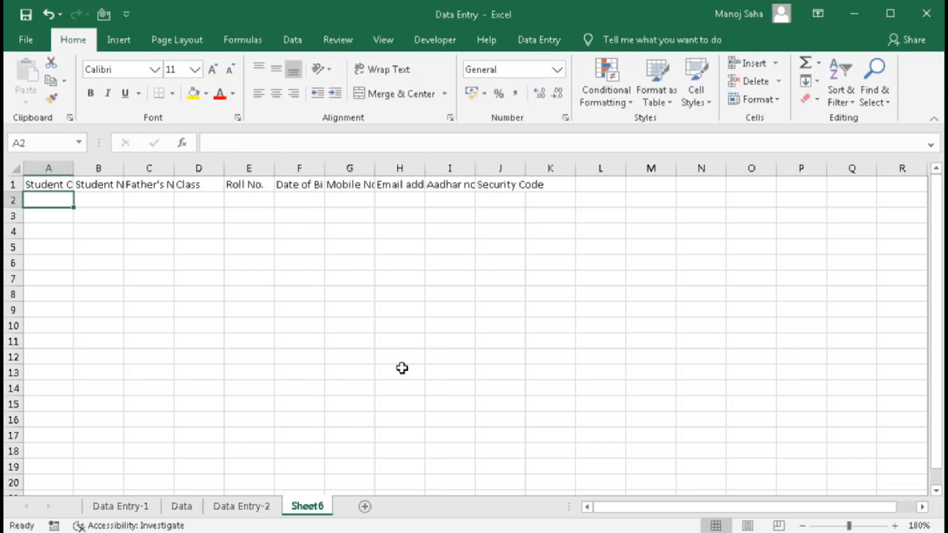
- Select columns A–J, undo an autofit, and apply Wrap Text to the header row
{"action": "left_click", "coordinate": [75, 185]}
{"action": "key", "text": "Left"}
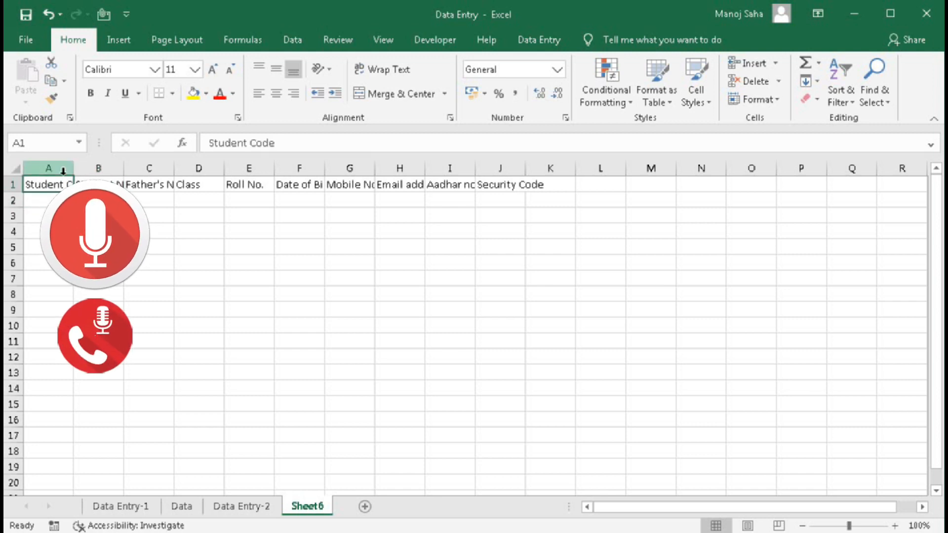
{"action": "left_click_drag", "start_coordinate": [63, 171], "coordinate": [504, 170]}
{"action": "double_click", "coordinate": [525, 168]}
{"action": "key", "text": "ctrl+z"}
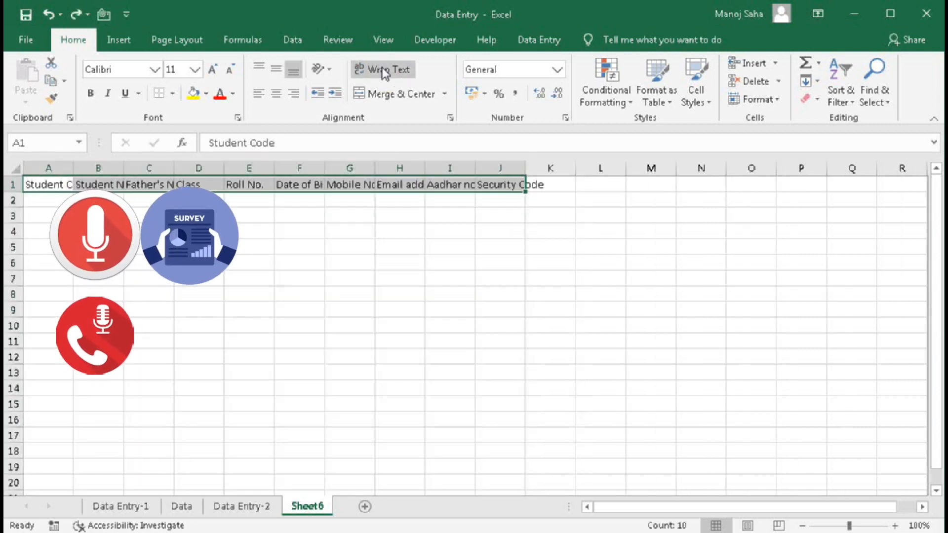
{"action": "left_click", "coordinate": [380, 69]}
- Test a Fill Series to 15 in column A, then enter S001 in A2
{"action": "left_click", "coordinate": [51, 216]}
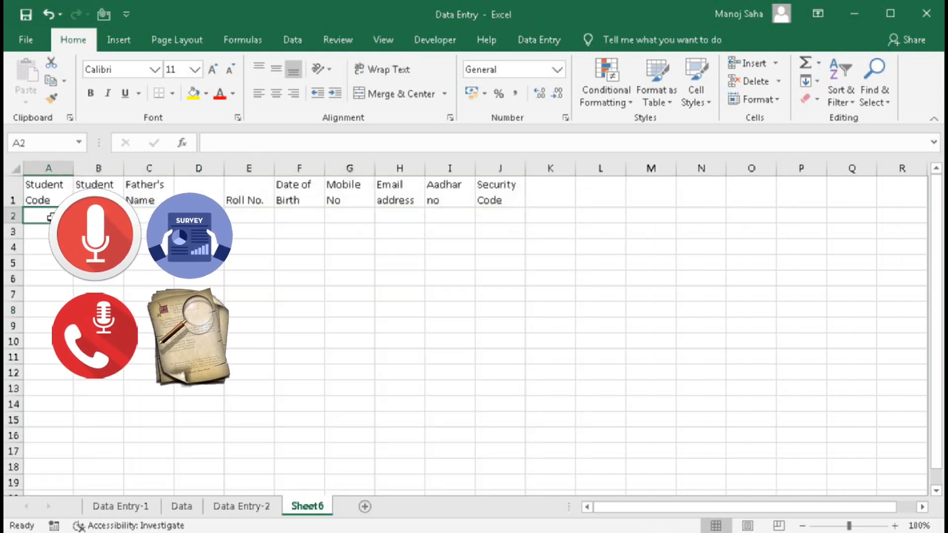
{"action": "key", "text": "Down"}
{"action": "key", "text": "Down"}
{"action": "key", "text": "Down"}
{"action": "key", "text": "Down"}
{"action": "mouse_move", "coordinate": [51, 216]}
{"action": "left_mouse_down"}
{"action": "mouse_move", "coordinate": [65, 394]}
{"action": "mouse_move", "coordinate": [52, 430]}
{"action": "mouse_move", "coordinate": [51, 232]}
{"action": "left_mouse_up"}
{"action": "key", "text": "Delete"}
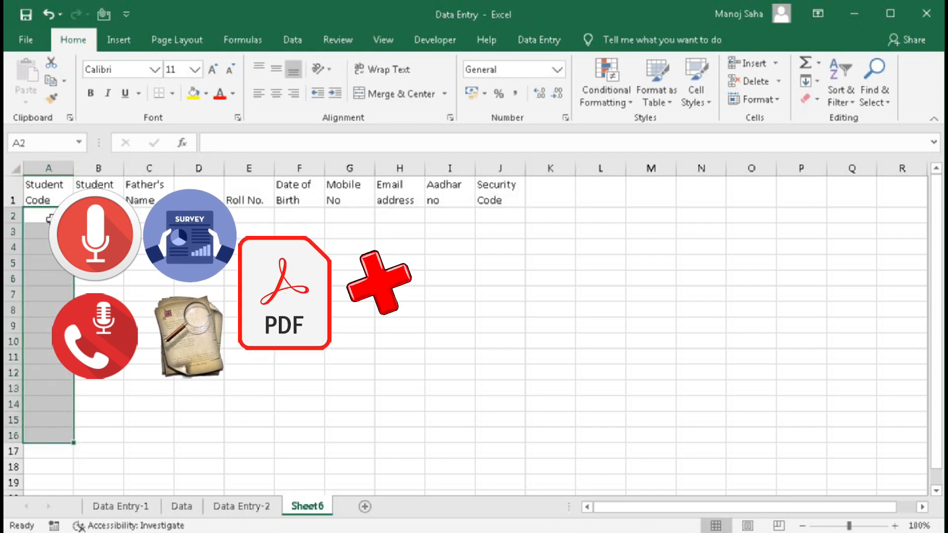
{"action": "left_click", "coordinate": [51, 215]}
{"action": "left_click", "coordinate": [539, 40]}
{"action": "left_click", "coordinate": [117, 64]}
{"action": "left_click", "coordinate": [127, 184]}
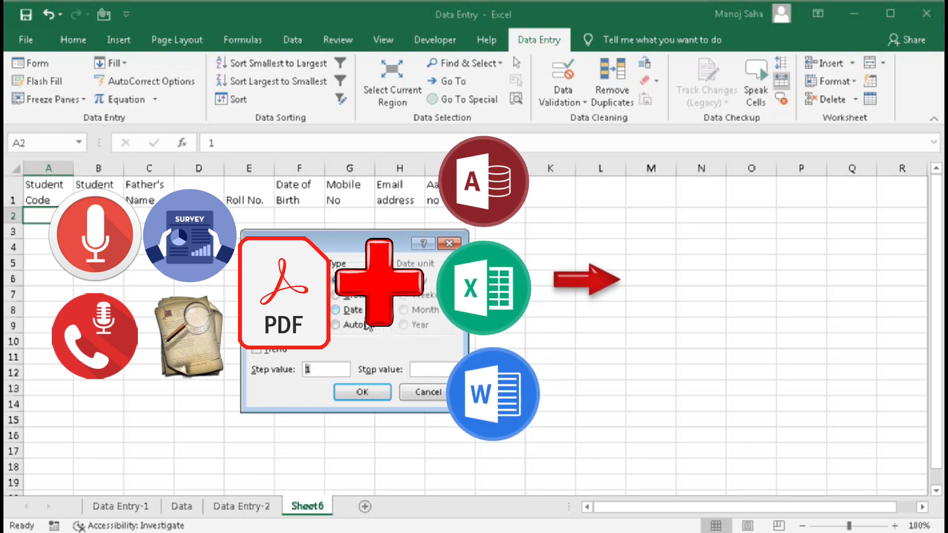
{"action": "key", "text": "Tab"}
{"action": "type", "text": "15"}
{"action": "key", "text": "Return"}
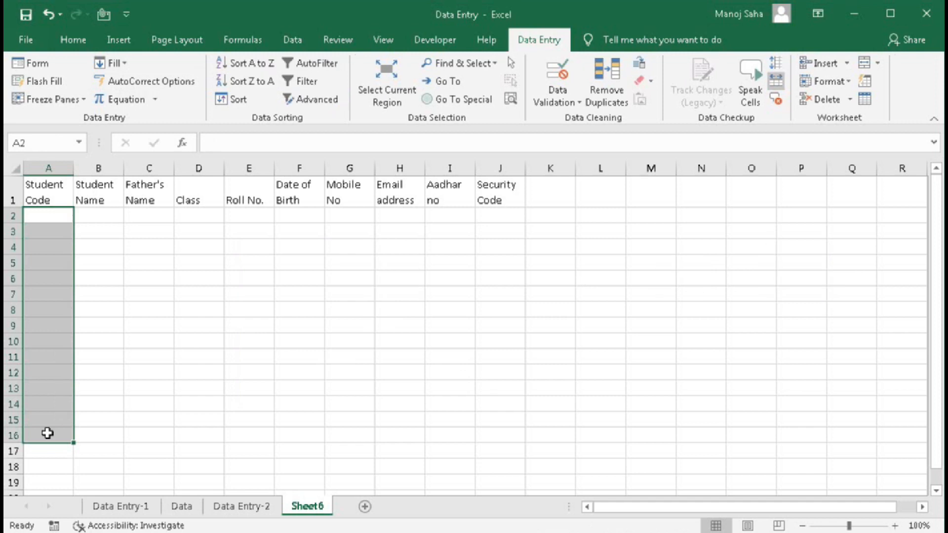
{"action": "type", "text": "S001"}
{"action": "key", "text": "Return"}
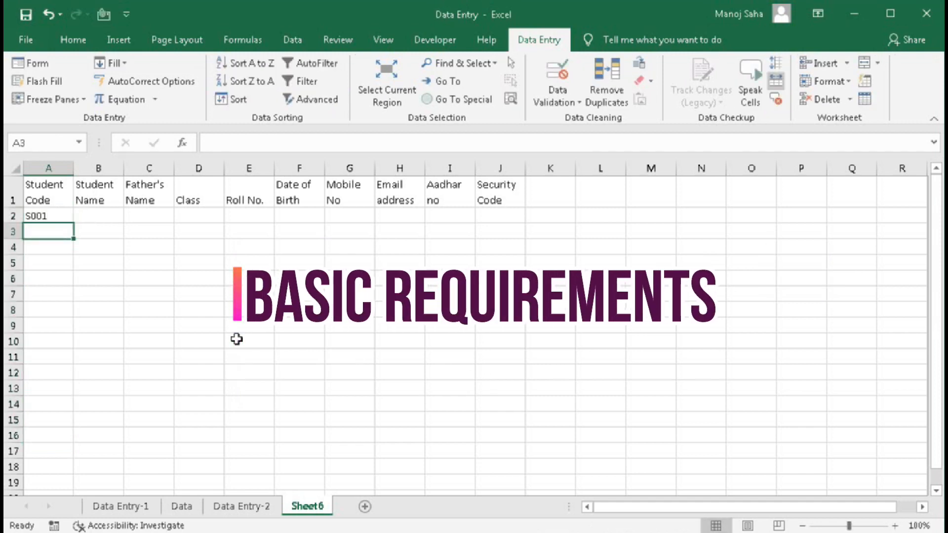
- Copy the code down column A, then clear A2:A19 again
{"action": "left_click", "coordinate": [52, 218]}
{"action": "left_click_drag", "start_coordinate": [73, 224], "coordinate": [73, 468]}
{"action": "left_click", "coordinate": [53, 232]}
{"action": "key", "text": "ctrl+shift+Down"}
{"action": "left_click_drag", "start_coordinate": [49, 216], "coordinate": [49, 467]}
{"action": "key", "text": "Delete"}
- Give A2:A19 the custom number format "S"000
{"action": "left_click_drag", "start_coordinate": [48, 216], "coordinate": [43, 482]}
{"action": "right_click", "coordinate": [45, 451]}
{"action": "left_click", "coordinate": [79, 390]}
{"action": "left_click", "coordinate": [267, 290]}
{"action": "left_click_drag", "start_coordinate": [383, 226], "coordinate": [340, 233]}
{"action": "type", "text": "\"S\"000"}
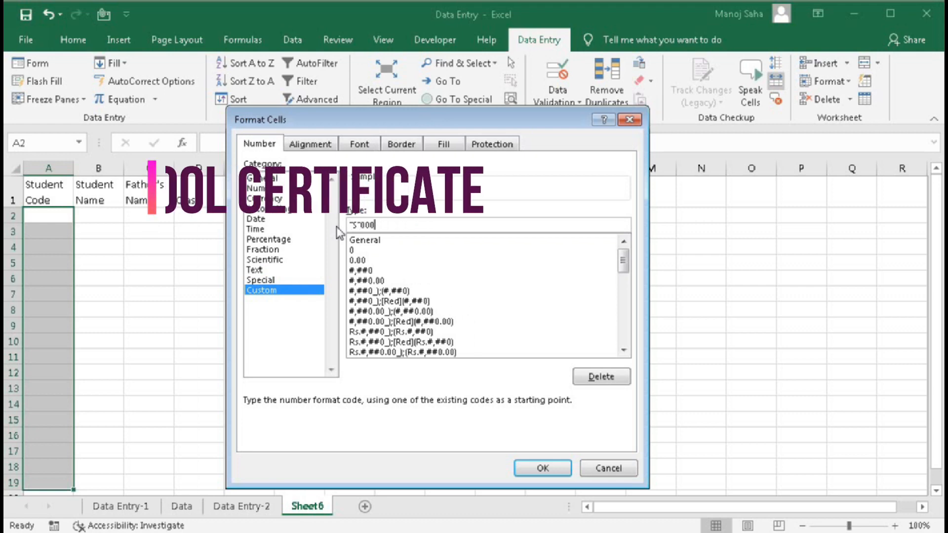
{"action": "key", "text": "Return"}
- Number column A as a series from 1 stopping at 15, shown as S-codes
{"action": "type", "text": "1"}
{"action": "key", "text": "Return"}
{"action": "type", "text": "2"}
{"action": "key", "text": "Return"}
{"action": "left_click", "coordinate": [48, 216]}
{"action": "left_click", "coordinate": [117, 63]}
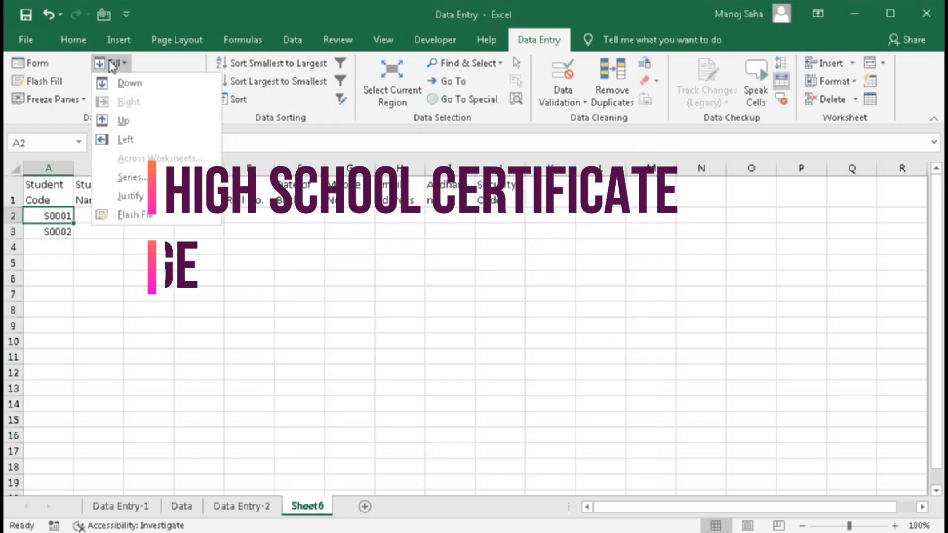
{"action": "left_click", "coordinate": [130, 178]}
{"action": "left_click", "coordinate": [262, 295]}
{"action": "left_click", "coordinate": [433, 369]}
{"action": "type", "text": "15"}
{"action": "left_click", "coordinate": [378, 393]}
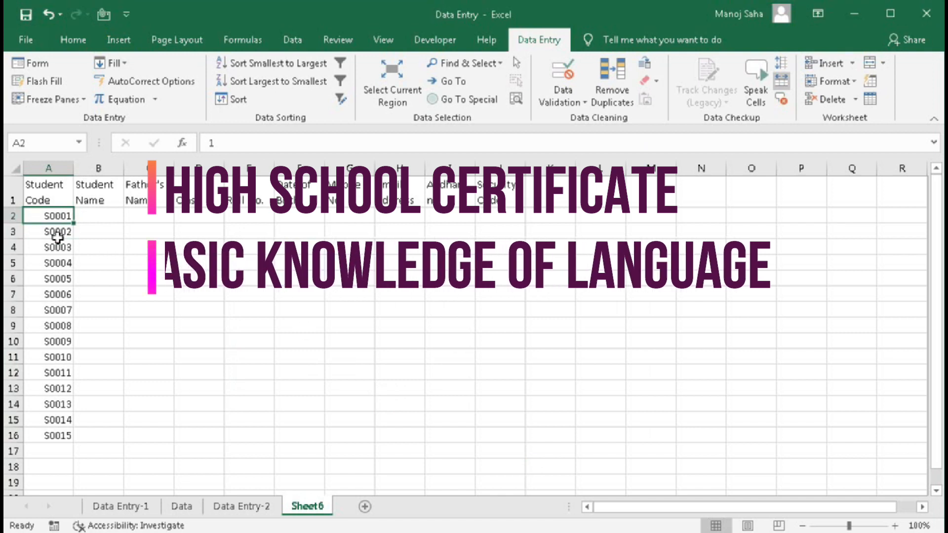
{"action": "left_click", "coordinate": [117, 63]}
{"action": "left_click", "coordinate": [55, 239]}
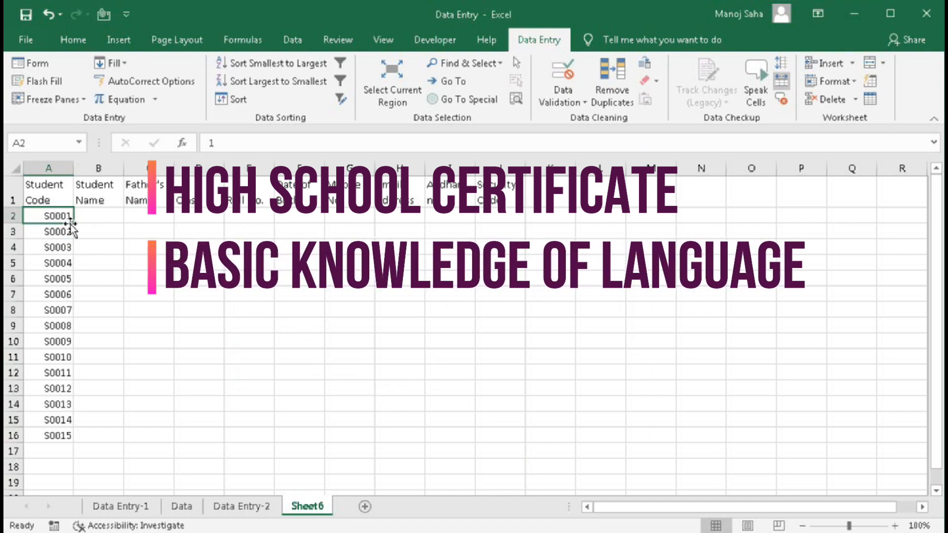
{"action": "left_click", "coordinate": [92, 222]}
{"action": "key", "text": "Tab"}
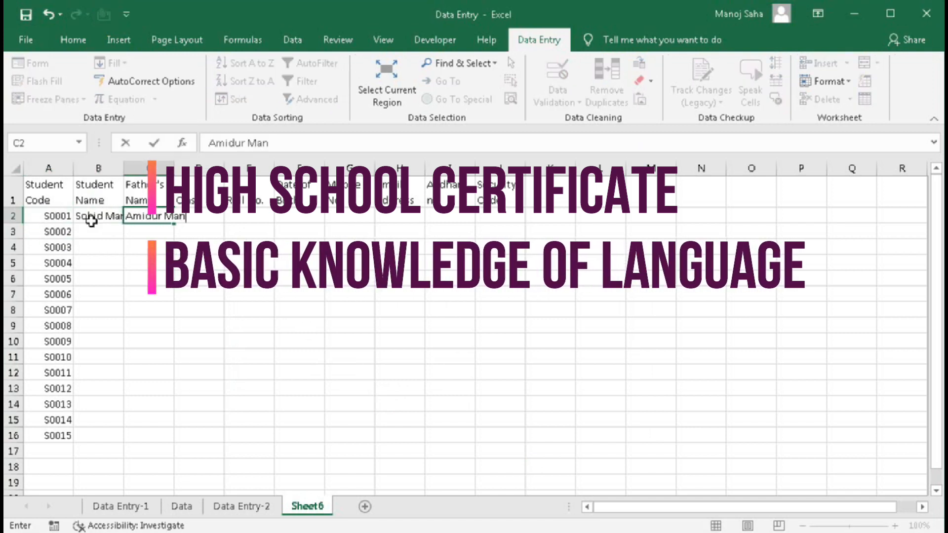
{"action": "key", "text": "Tab"}
{"action": "type", "text": "12"}
{"action": "key", "text": "Tab"}
{"action": "type", "text": "48"}
{"action": "key", "text": "Tab"}
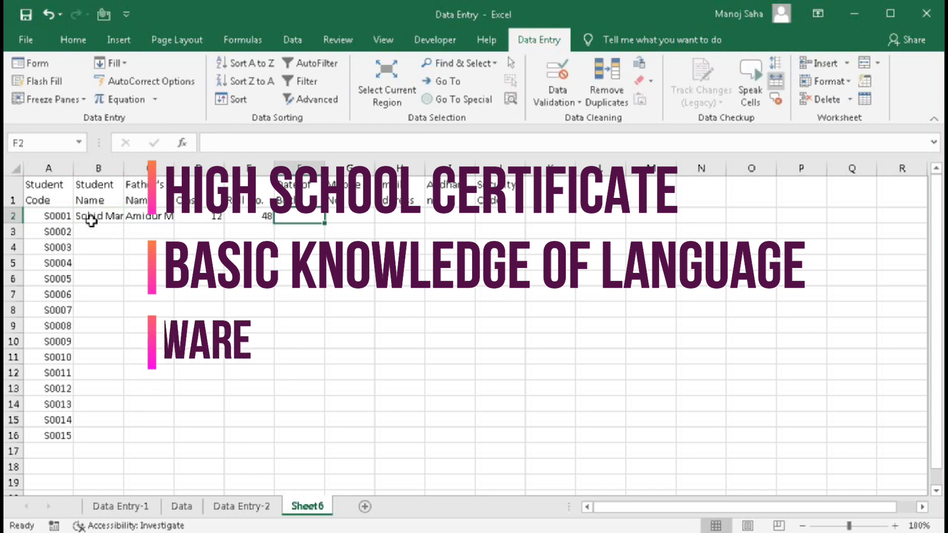
{"action": "type", "text": "29-10-2004"}
{"action": "key", "text": "ctrl+Return"}
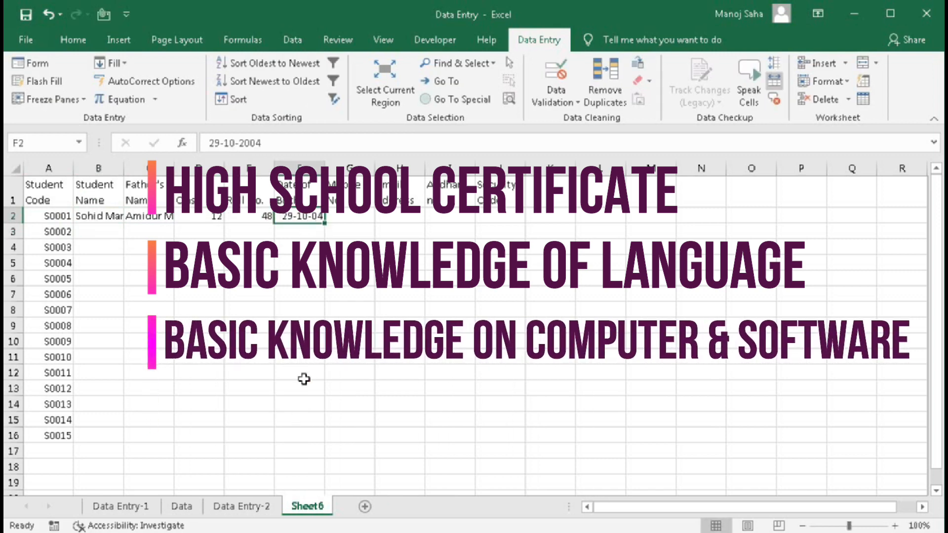
- Select the whole Mobile No column G for data validation
{"action": "left_click", "coordinate": [351, 222]}
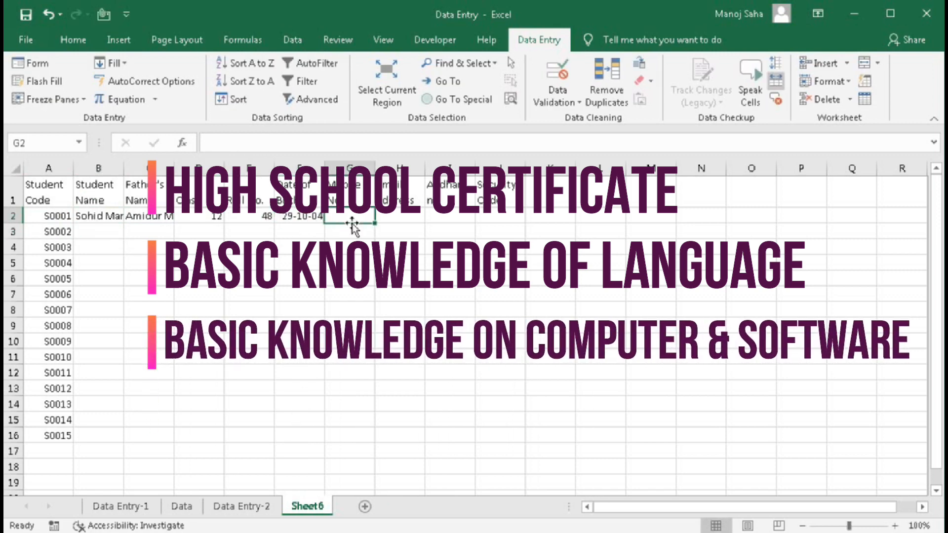
{"action": "left_click_drag", "start_coordinate": [352, 225], "coordinate": [365, 432]}
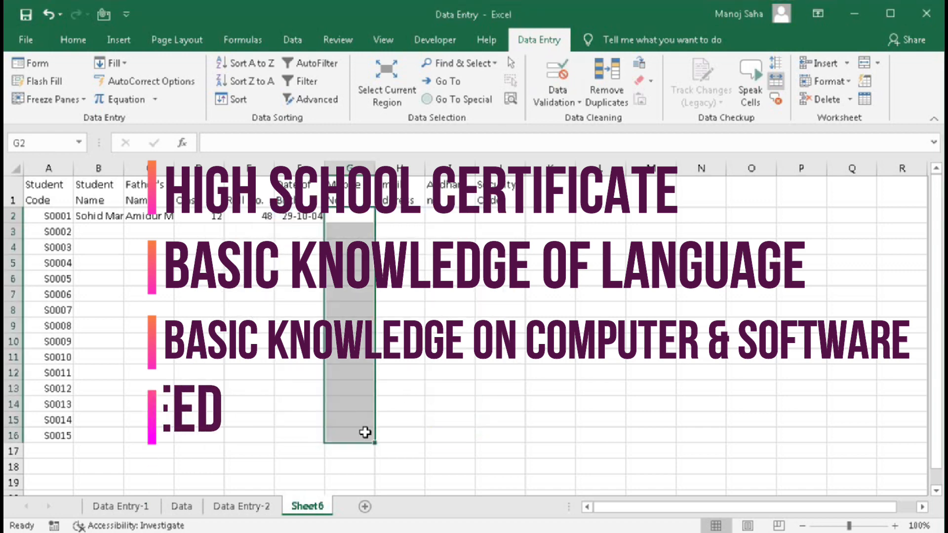
{"action": "left_click", "coordinate": [350, 232]}
{"action": "left_click", "coordinate": [350, 169]}
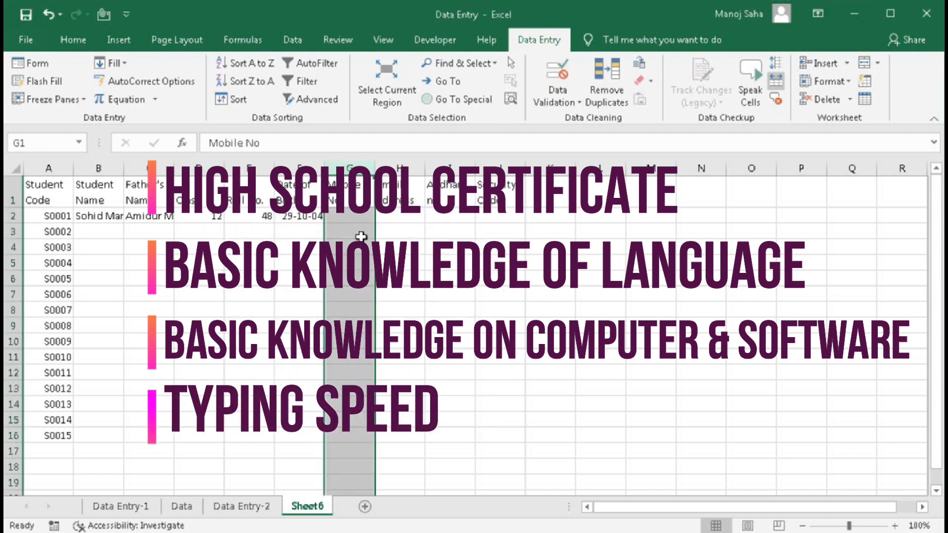
{"action": "left_click", "coordinate": [558, 74]}
- Apply a =LEN() length validation rule and test G2 with 958458698
{"action": "left_click", "coordinate": [494, 348]}
{"action": "type", "text": "=len("}
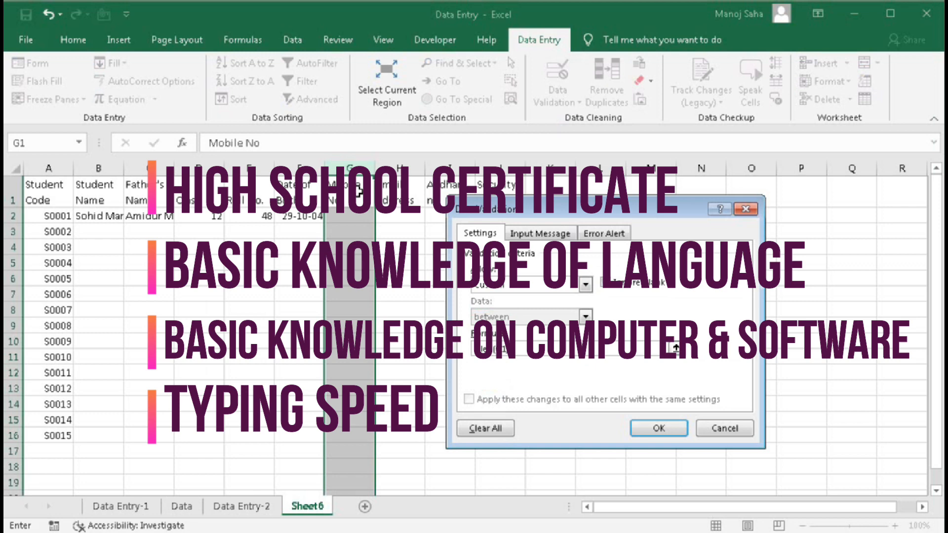
{"action": "left_click", "coordinate": [659, 428]}
{"action": "left_click", "coordinate": [351, 216]}
{"action": "type", "text": "958458698"}
{"action": "key", "text": "Return"}
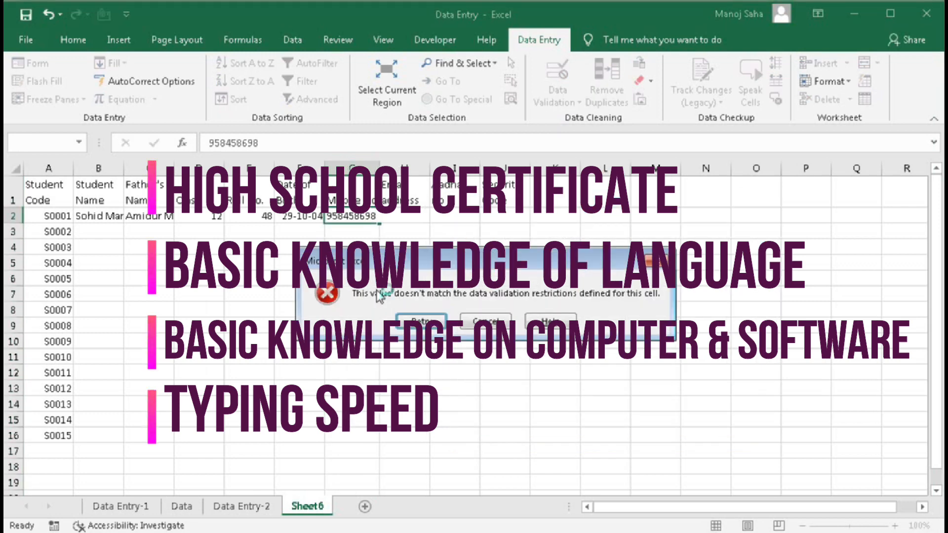
{"action": "left_click", "coordinate": [486, 322]}
- Add a custom error alert titled 'Mobile' to the mobile number validation
{"action": "left_click", "coordinate": [557, 74]}
{"action": "left_click", "coordinate": [605, 232]}
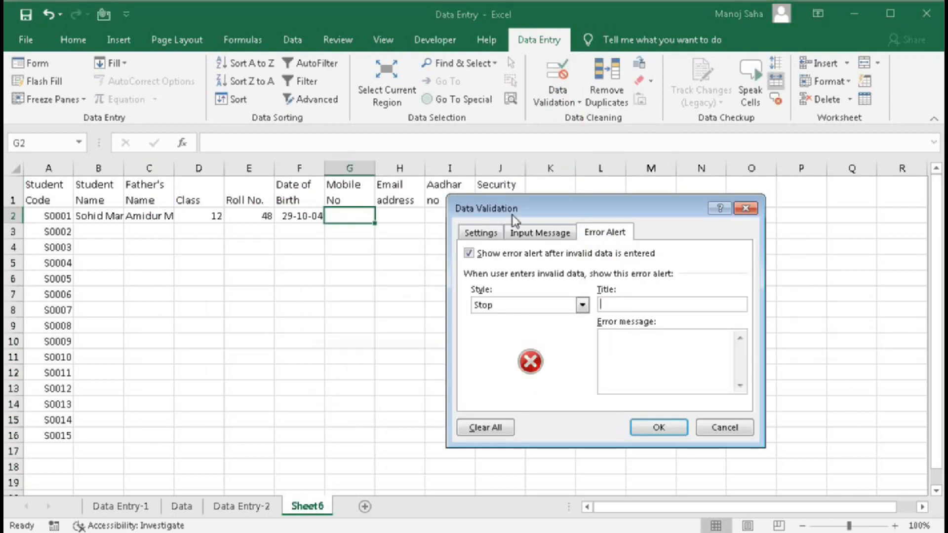
{"action": "left_click", "coordinate": [605, 304]}
{"action": "type", "text": "Mobile No"}
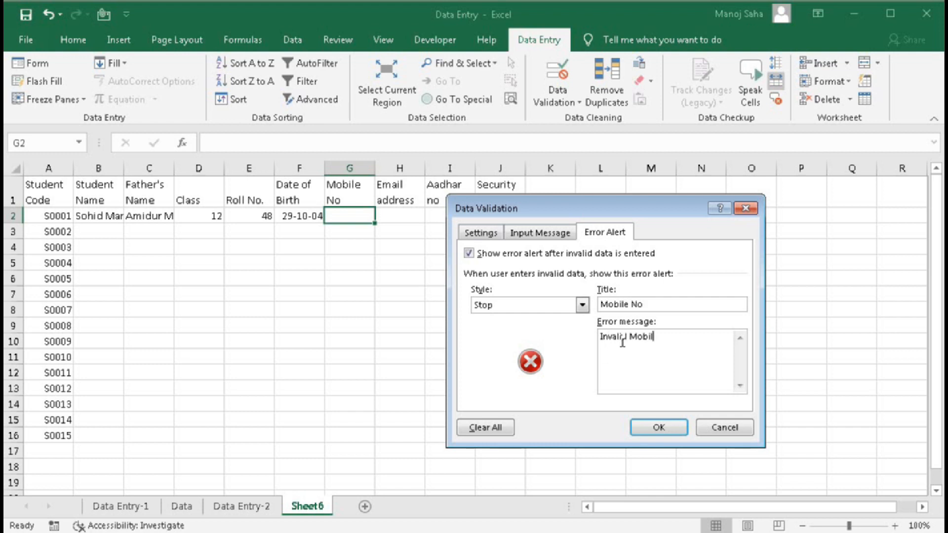
{"action": "left_click", "coordinate": [658, 428]}
{"action": "left_click", "coordinate": [354, 220]}
{"action": "key", "text": "Return"}
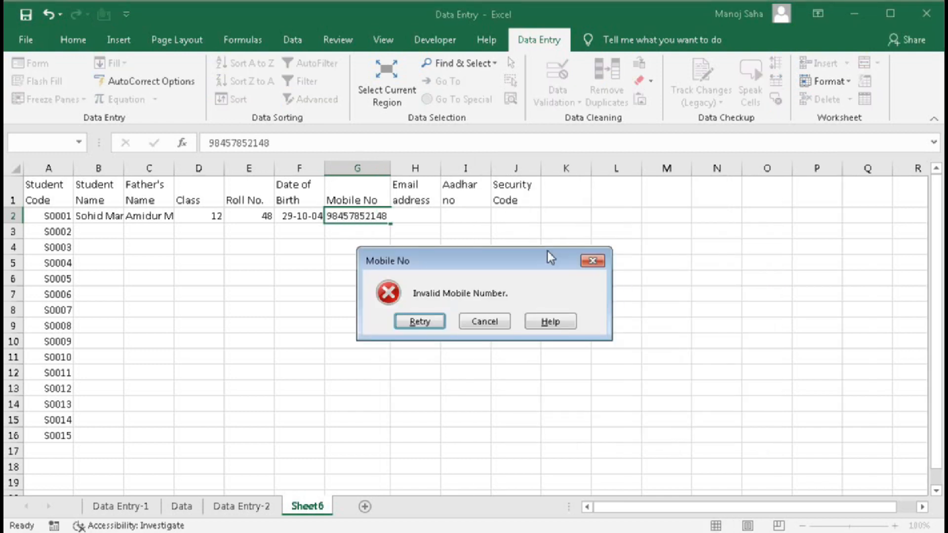
{"action": "left_click", "coordinate": [498, 322]}
{"action": "key", "text": "Return"}
- Select email cell H2, then type the *@ pattern into spare cell M7
{"action": "left_click", "coordinate": [403, 225]}
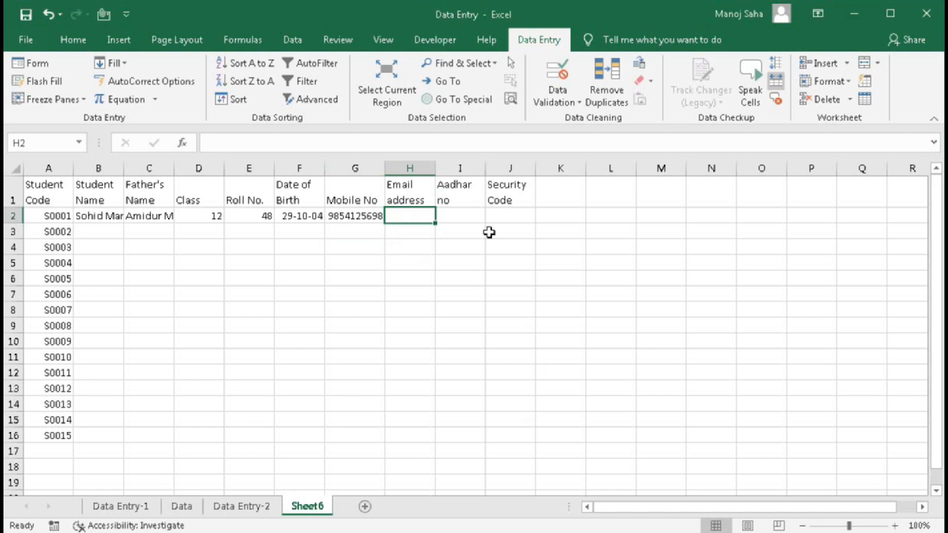
{"action": "left_click", "coordinate": [680, 299]}
{"action": "type", "text": "*"}
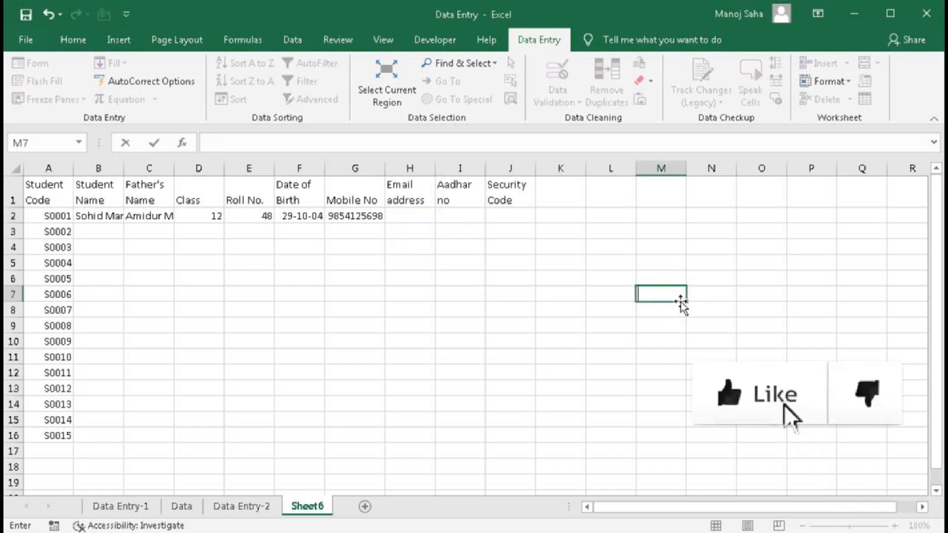
{"action": "type", "text": "@*.*"}
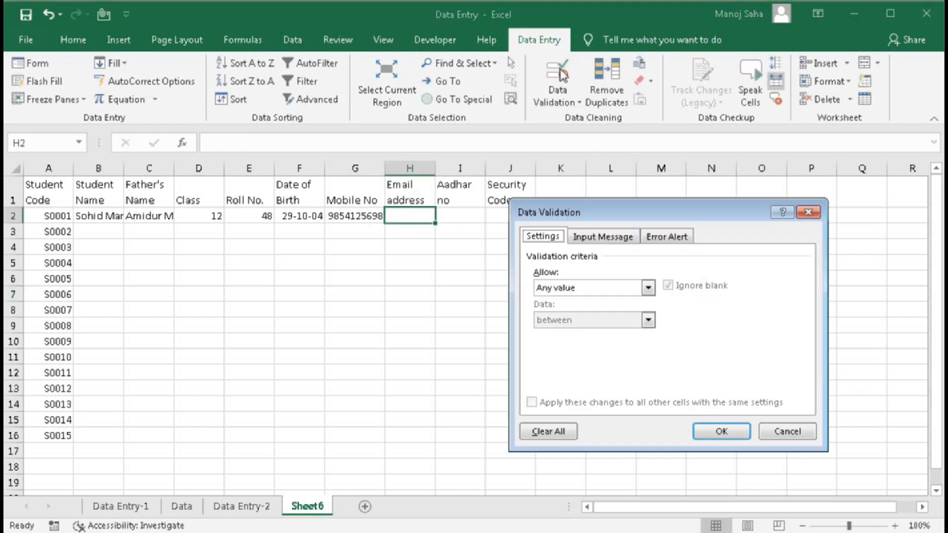
- For email cell H2, set validation Allow to Custom and begin the =MATCH( formula
{"action": "left_click", "coordinate": [648, 288]}
{"action": "left_click", "coordinate": [551, 378]}
{"action": "left_click", "coordinate": [562, 350]}
{"action": "type", "text": "match("}
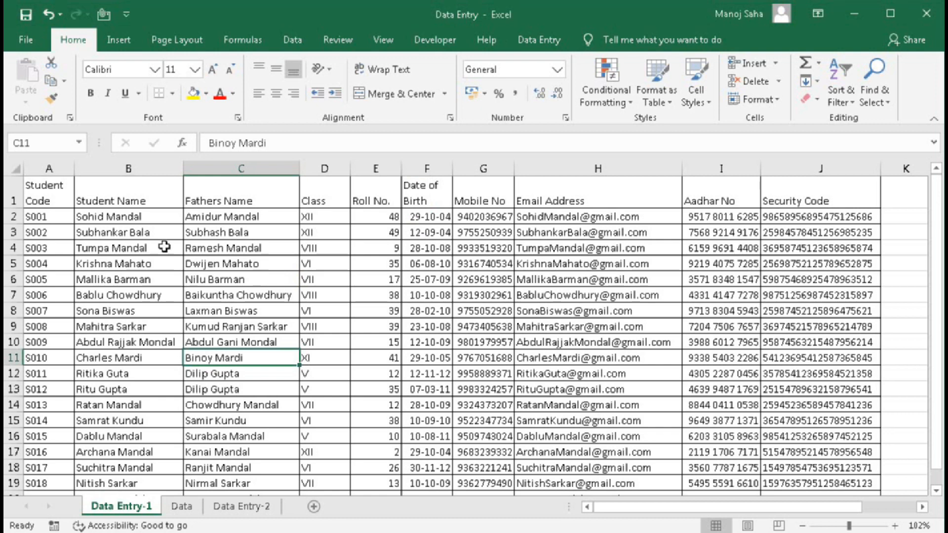
{"action": "left_click_drag", "start_coordinate": [50, 197], "coordinate": [847, 480]}
{"action": "left_click", "coordinate": [427, 296]}
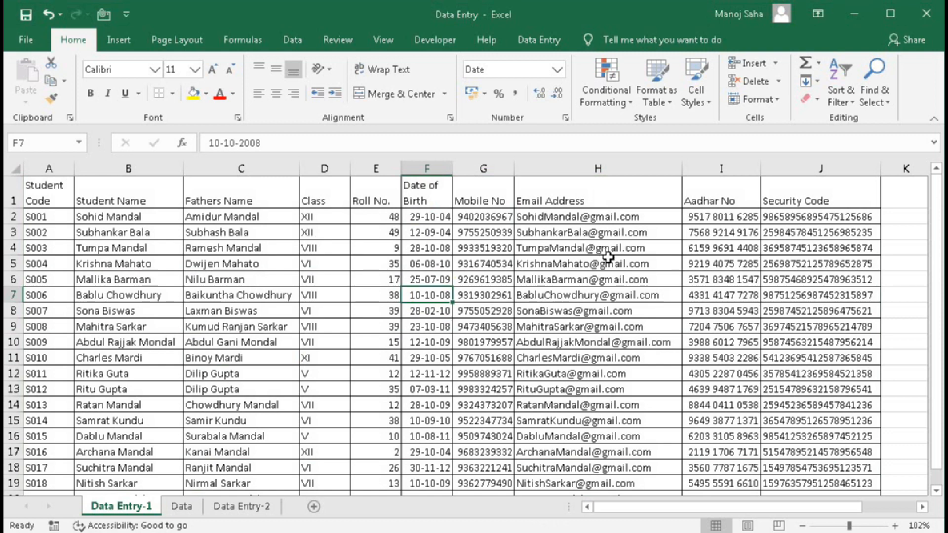
{"action": "left_click_drag", "start_coordinate": [42, 192], "coordinate": [819, 195]}
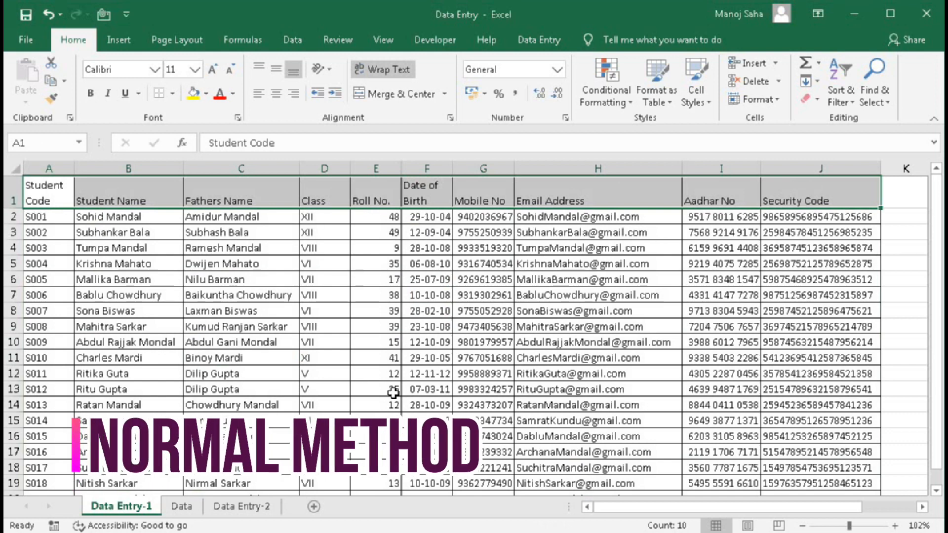
{"action": "left_click", "coordinate": [40, 198]}
{"action": "left_click_drag", "start_coordinate": [40, 191], "coordinate": [794, 408]}
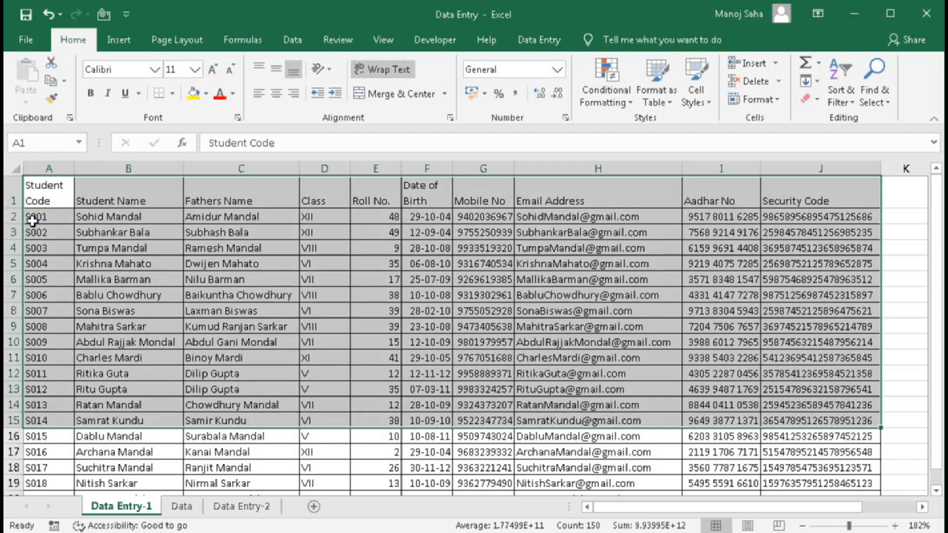
{"action": "left_click", "coordinate": [9, 216]}
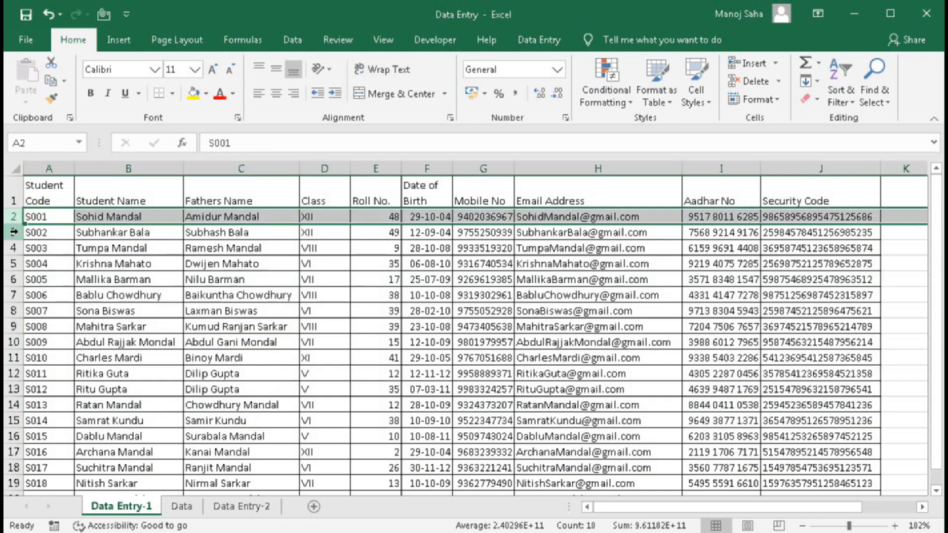
{"action": "left_click", "coordinate": [12, 231]}
{"action": "left_click", "coordinate": [108, 216]}
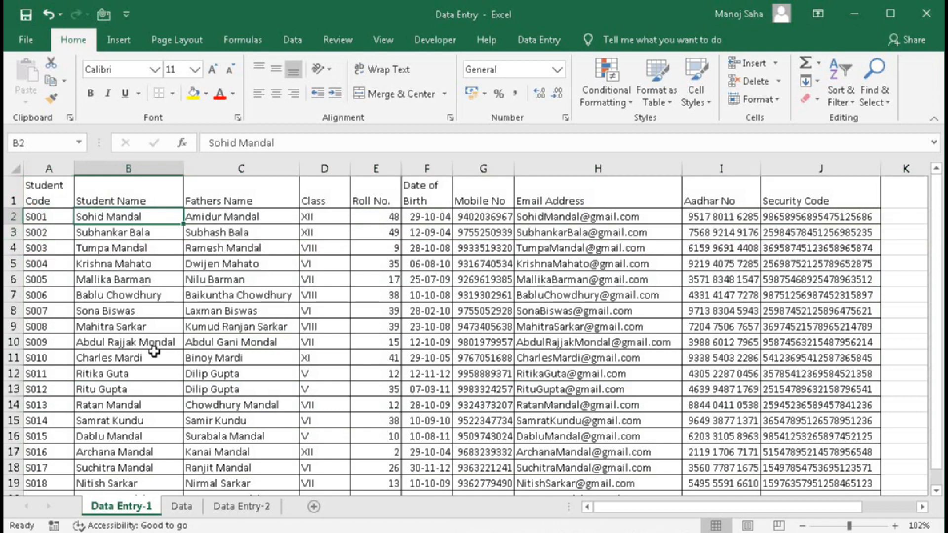
{"action": "left_click", "coordinate": [181, 507]}
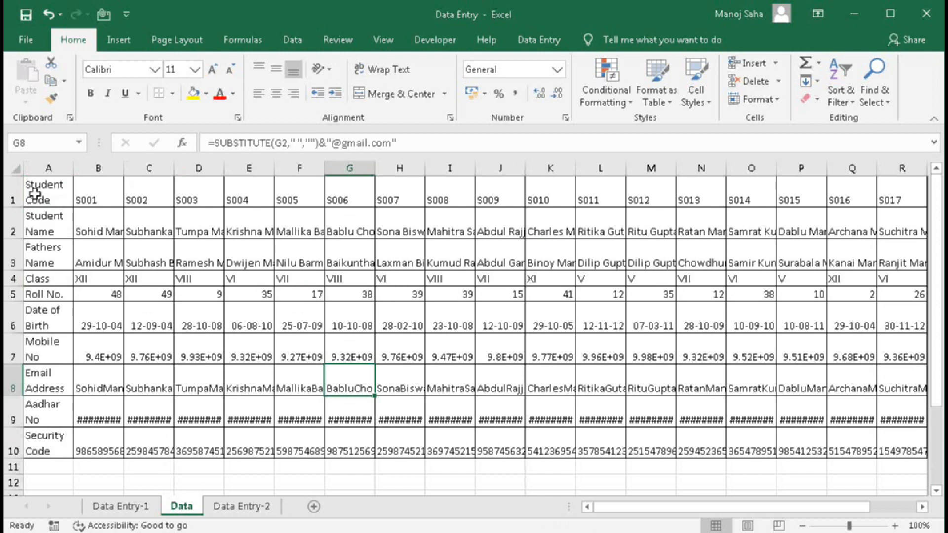
{"action": "left_click_drag", "start_coordinate": [35, 192], "coordinate": [49, 441]}
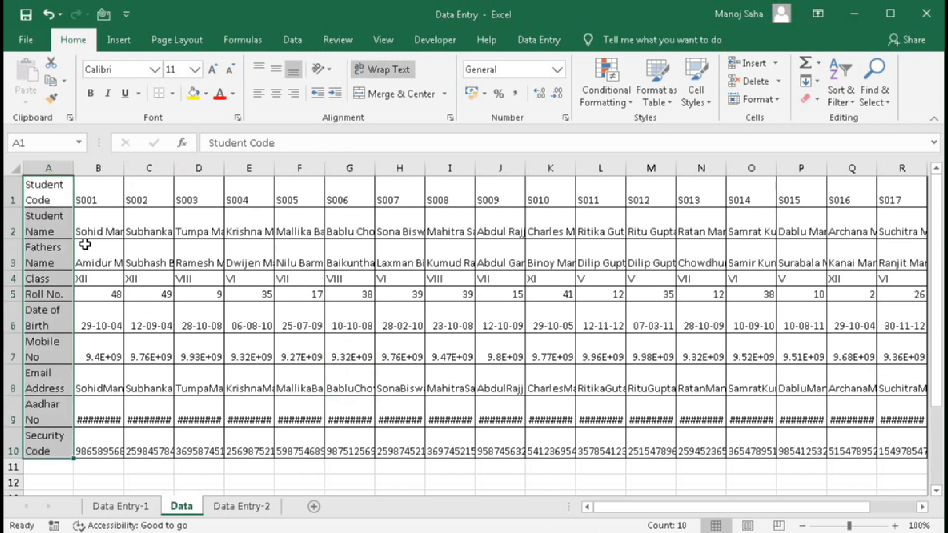
{"action": "left_click_drag", "start_coordinate": [97, 192], "coordinate": [98, 444]}
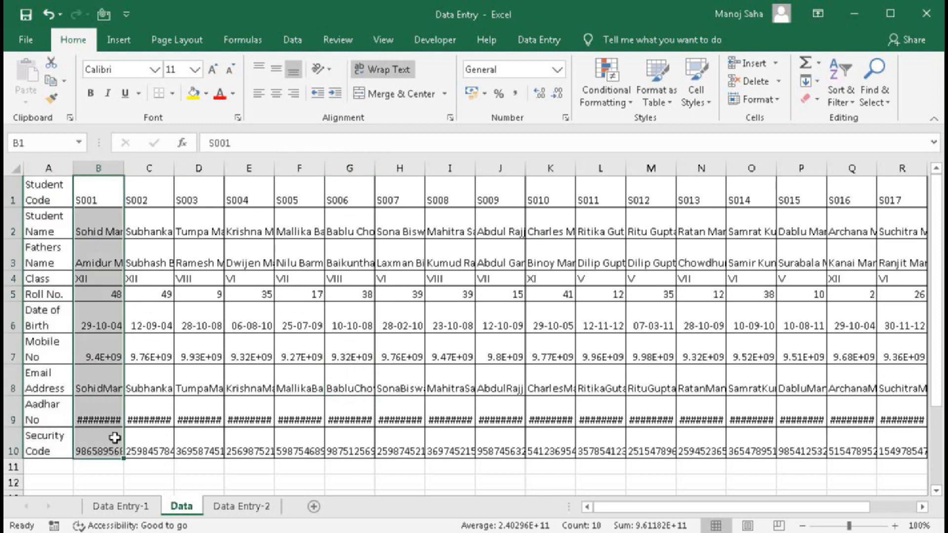
{"action": "left_click_drag", "start_coordinate": [144, 194], "coordinate": [144, 445]}
{"action": "left_click_drag", "start_coordinate": [179, 200], "coordinate": [197, 433]}
{"action": "left_click", "coordinate": [106, 507]}
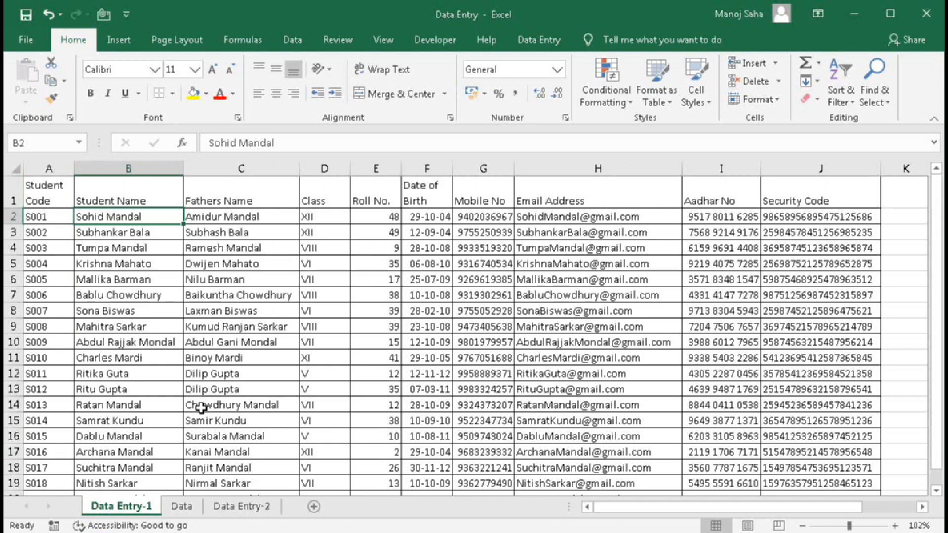
{"action": "left_click", "coordinate": [49, 196]}
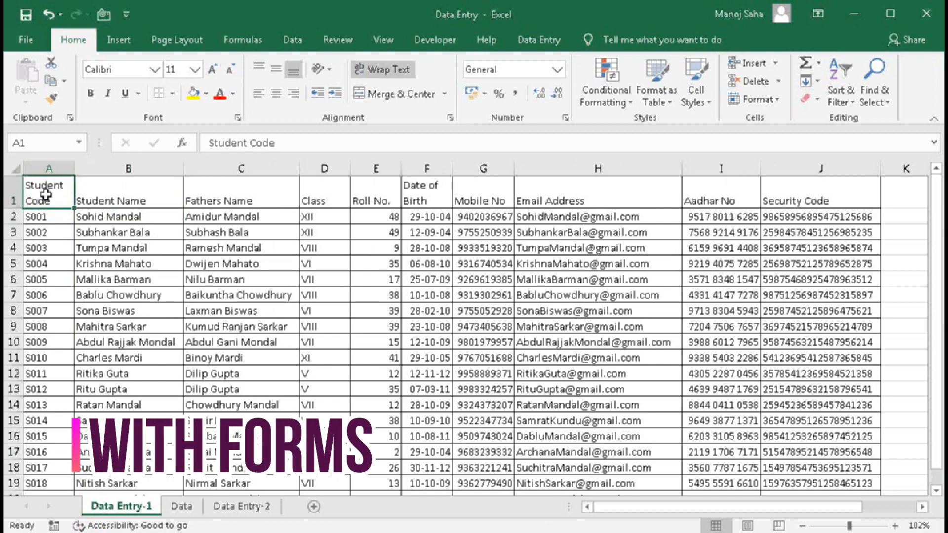
{"action": "left_click_drag", "start_coordinate": [46, 195], "coordinate": [829, 187]}
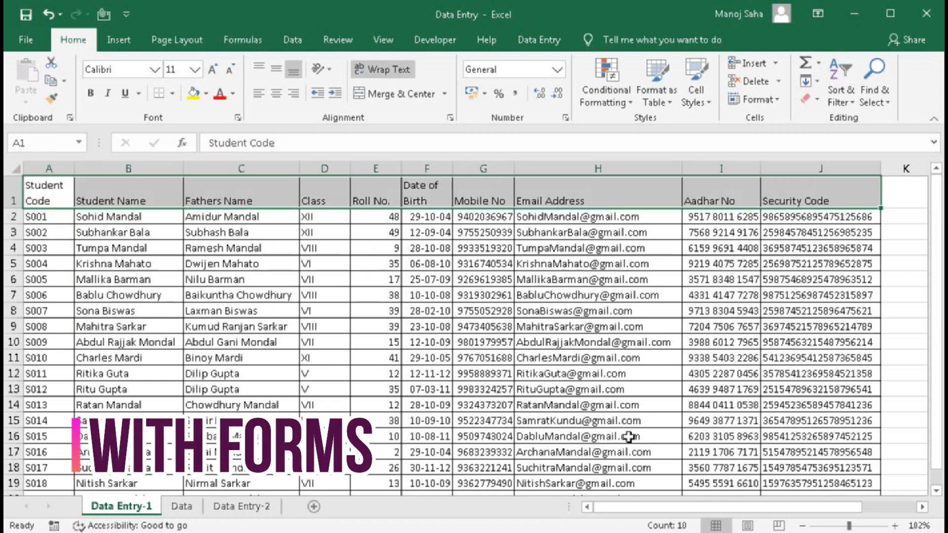
{"action": "left_click", "coordinate": [542, 36]}
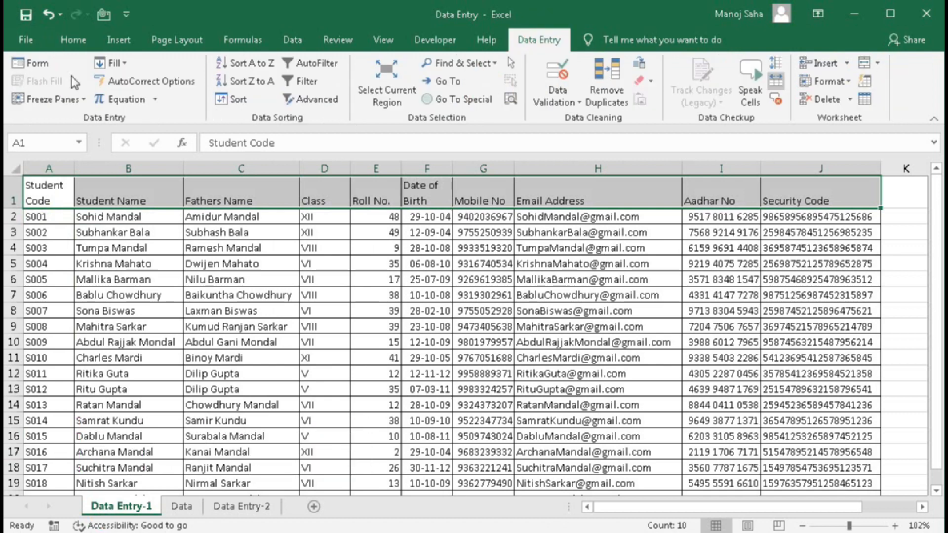
{"action": "left_click", "coordinate": [31, 63]}
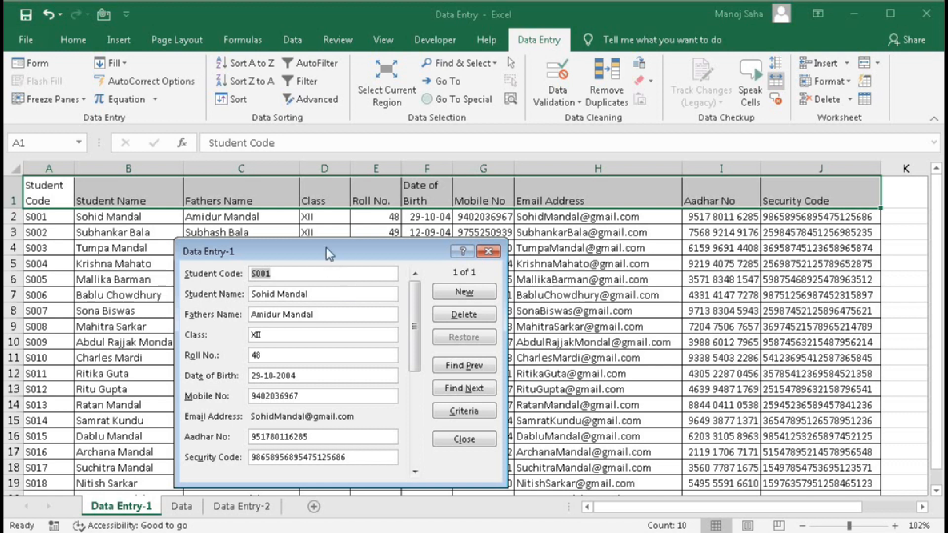
{"action": "left_click_drag", "start_coordinate": [327, 248], "coordinate": [341, 206]}
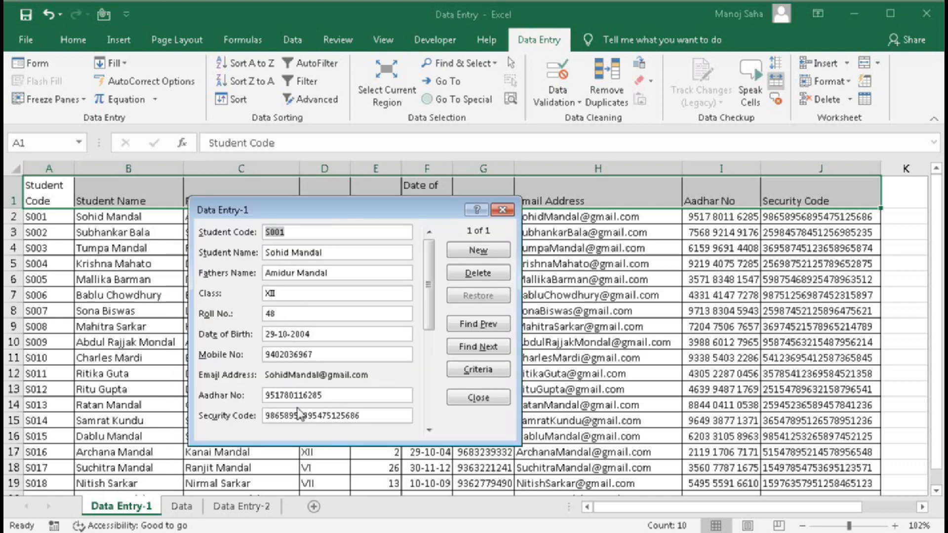
{"action": "left_click", "coordinate": [470, 253]}
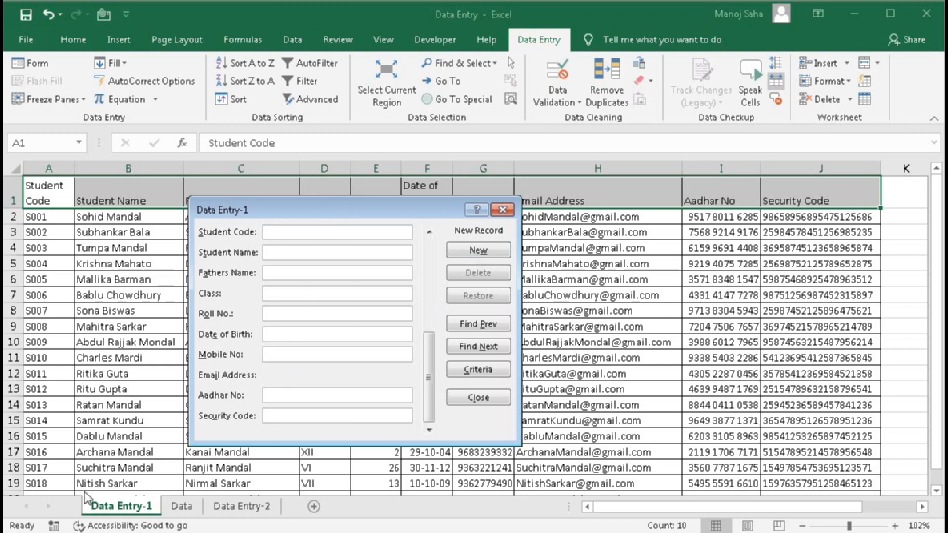
{"action": "left_click", "coordinate": [502, 210]}
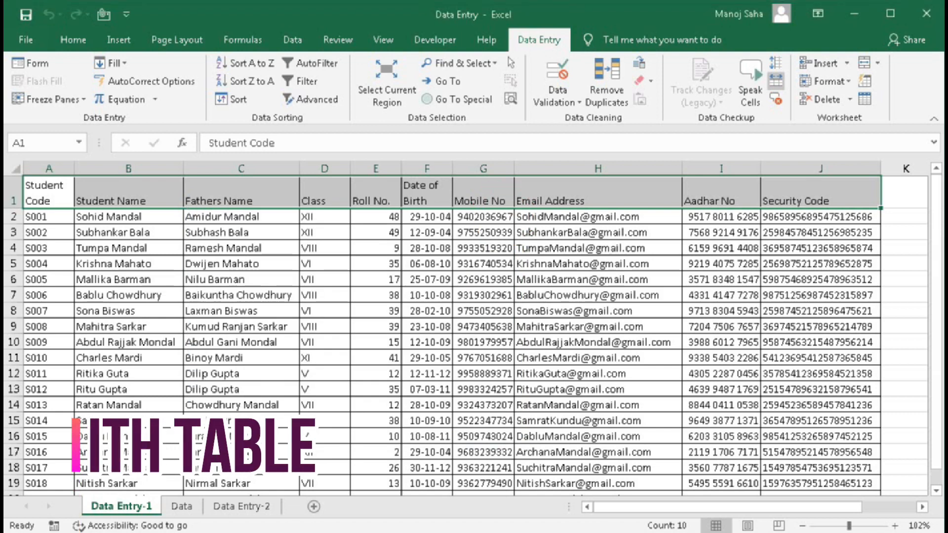
- On the Data Entry-2 sheet, select the header row and first record, then deselect at C16
{"action": "left_click", "coordinate": [240, 506]}
{"action": "left_click", "coordinate": [252, 280]}
{"action": "left_click", "coordinate": [46, 186]}
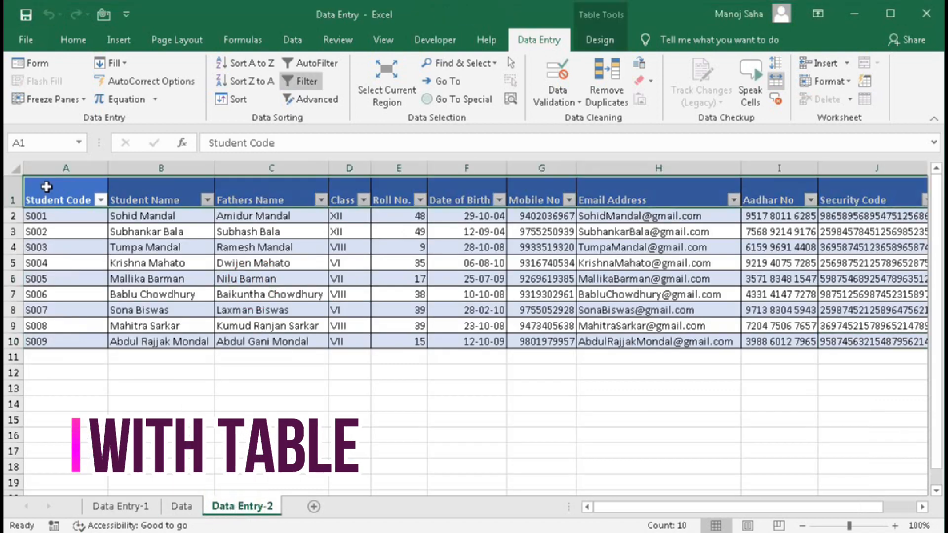
{"action": "left_click_drag", "start_coordinate": [69, 190], "coordinate": [830, 193]}
{"action": "left_click_drag", "start_coordinate": [47, 190], "coordinate": [852, 211]}
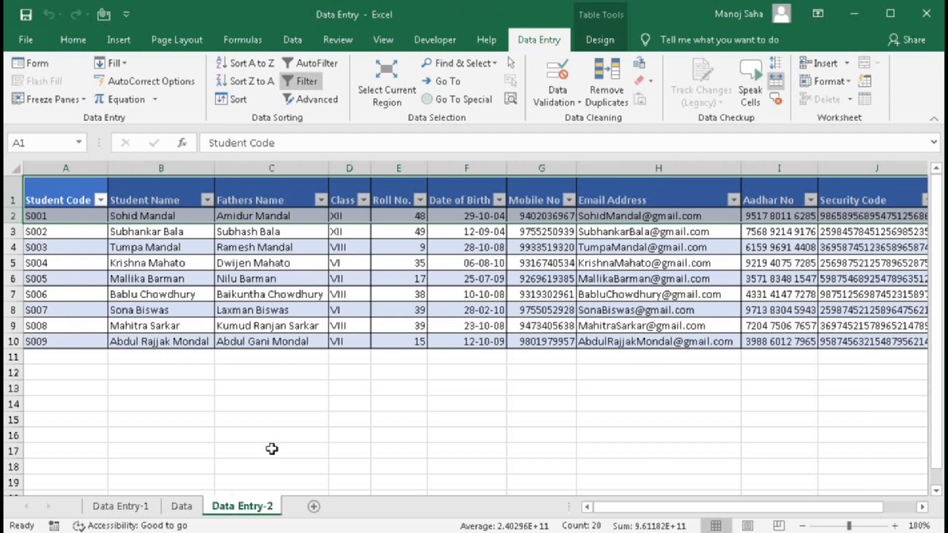
{"action": "left_click", "coordinate": [256, 435]}
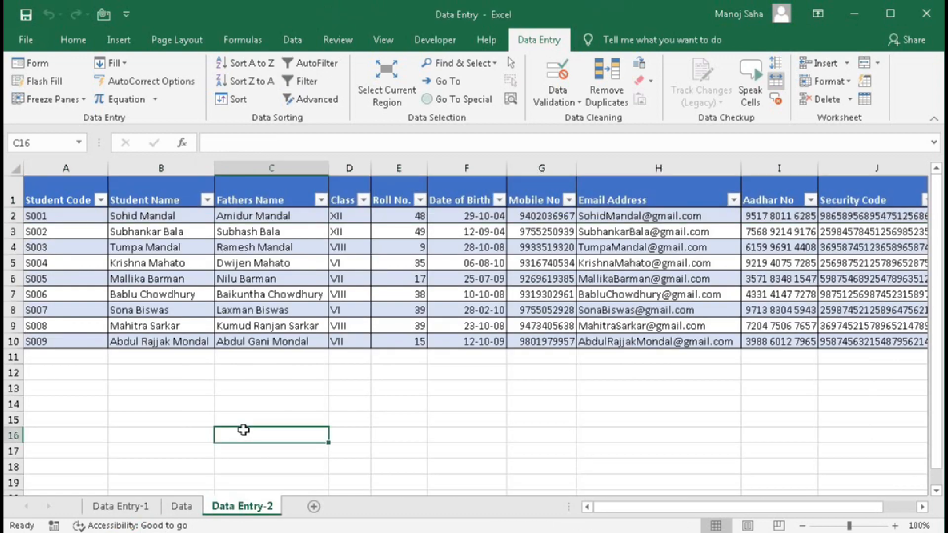
{"action": "left_click", "coordinate": [73, 39]}
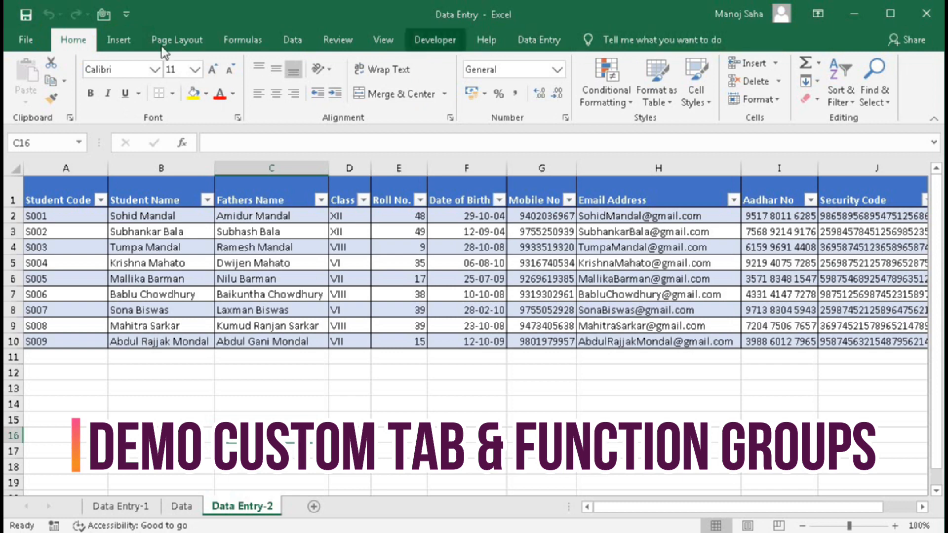
- Browse the Insert, Page Layout, Formulas, Data and Data Entry tabs, then add blank Sheet6
{"action": "left_click", "coordinate": [123, 40]}
{"action": "left_click", "coordinate": [176, 42]}
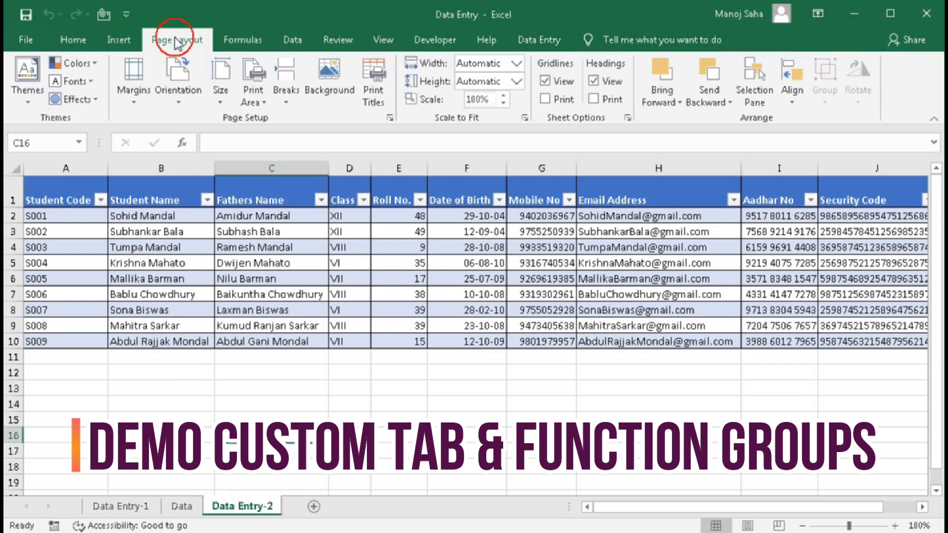
{"action": "left_click", "coordinate": [254, 40]}
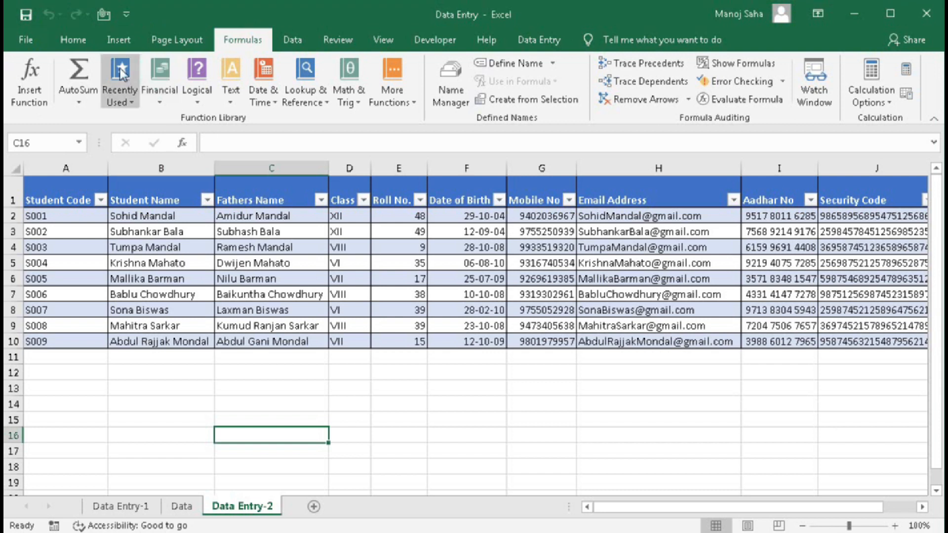
{"action": "left_click", "coordinate": [114, 40]}
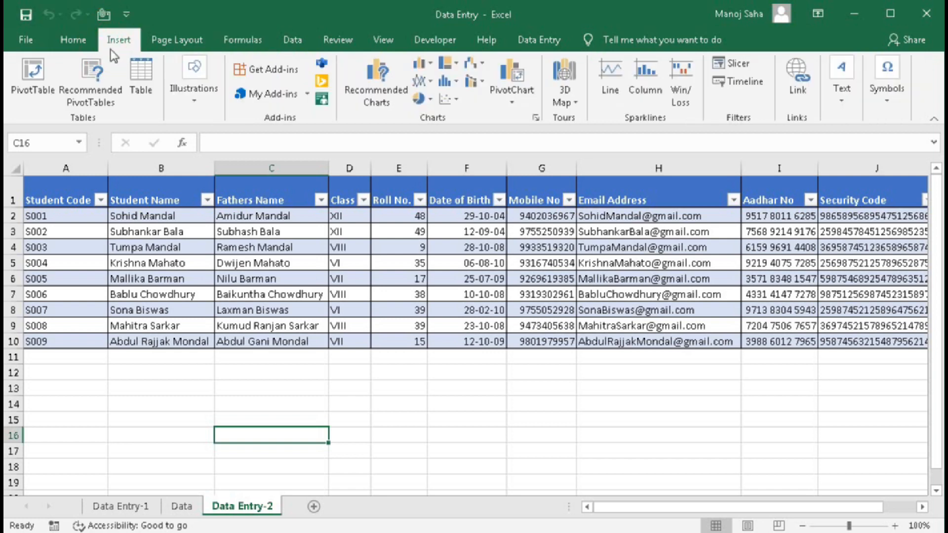
{"action": "left_click", "coordinate": [292, 39]}
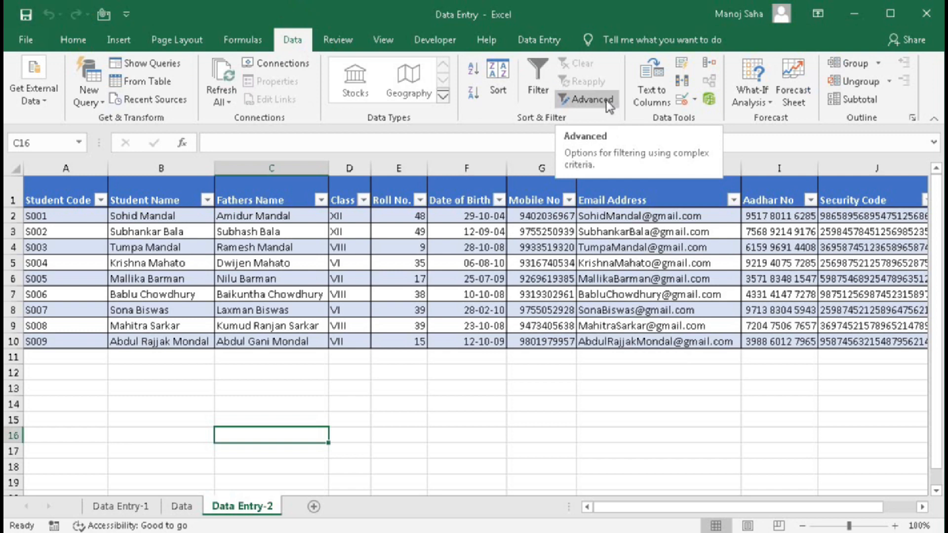
{"action": "left_click", "coordinate": [527, 42]}
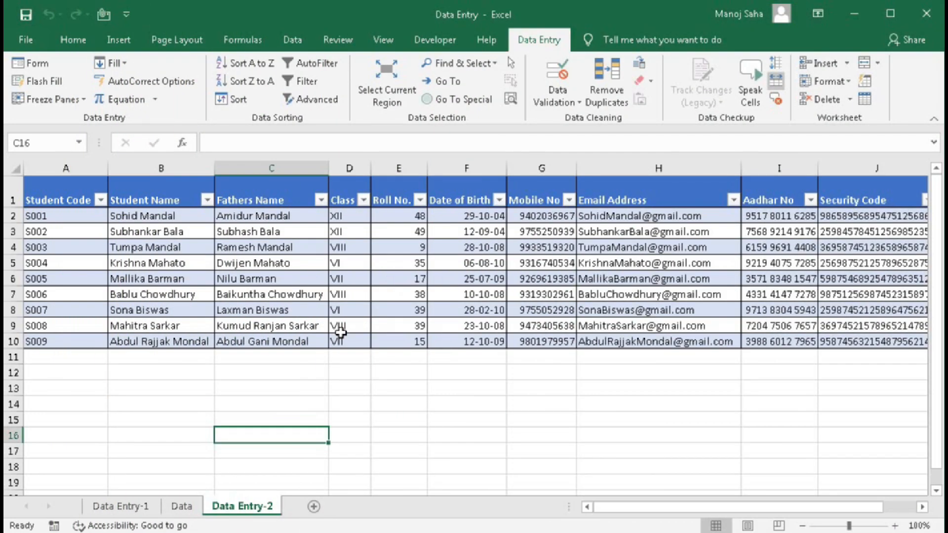
{"action": "left_click", "coordinate": [313, 507]}
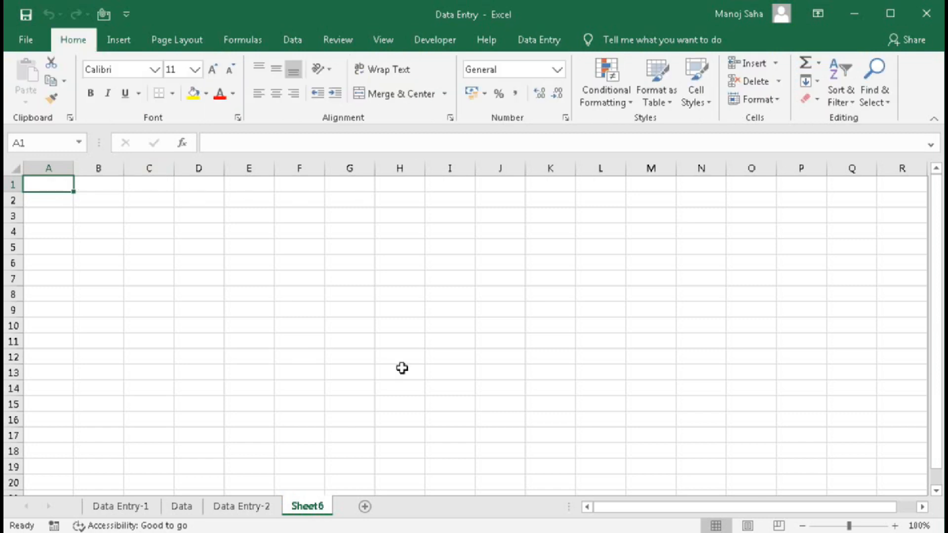
- Enter headings Student Code, Student Name, Father's Name, Class and Roll No. in A1:E1
{"action": "type", "text": "S"}
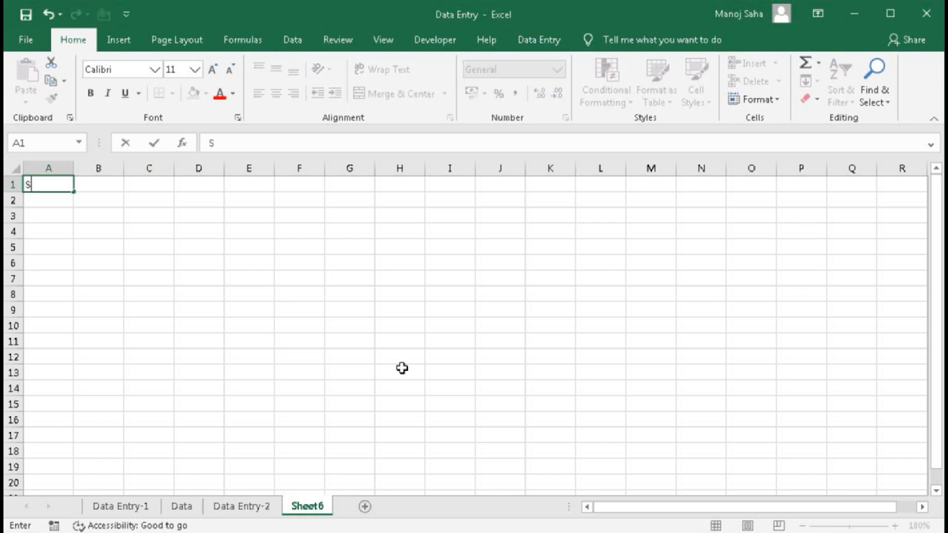
{"action": "type", "text": "tudent C"}
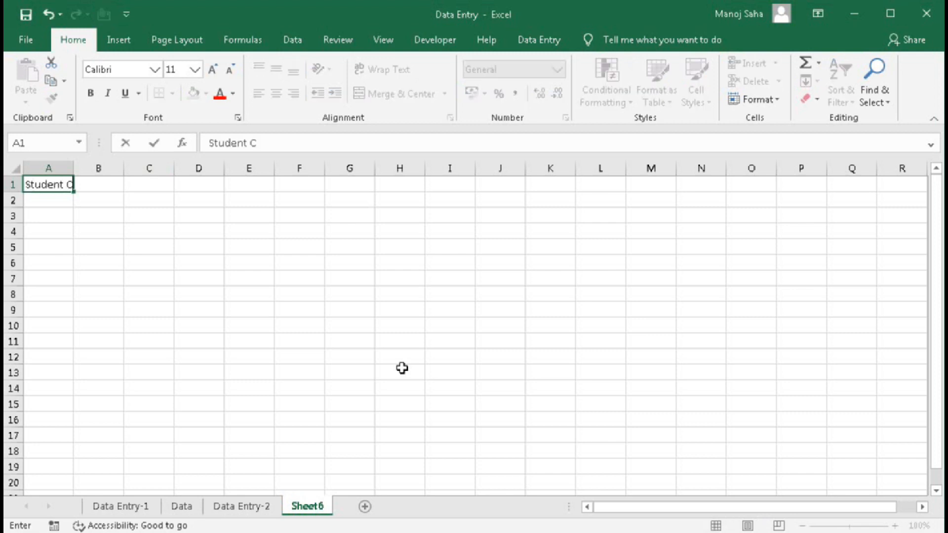
{"action": "type", "text": "ode"}
{"action": "key", "text": "Tab"}
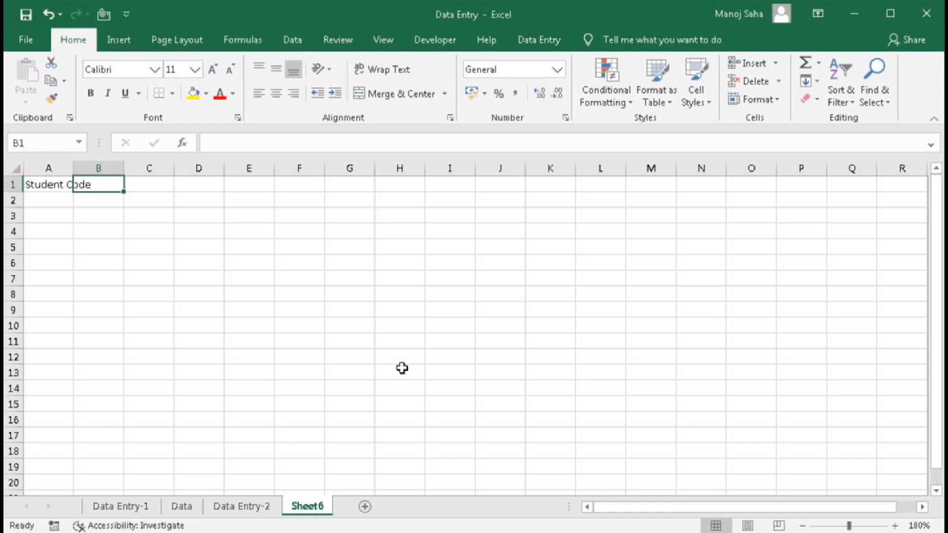
{"action": "type", "text": "Stude"}
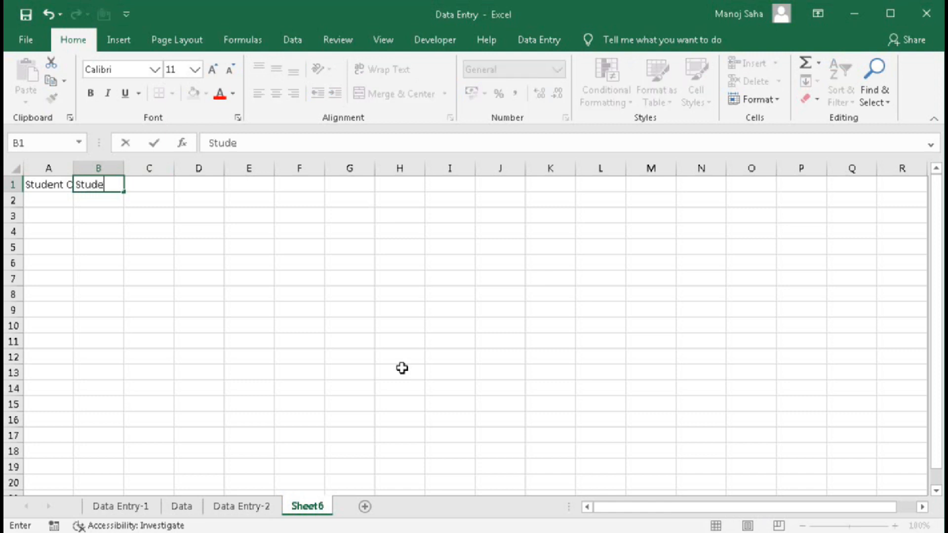
{"action": "type", "text": "nt Name"}
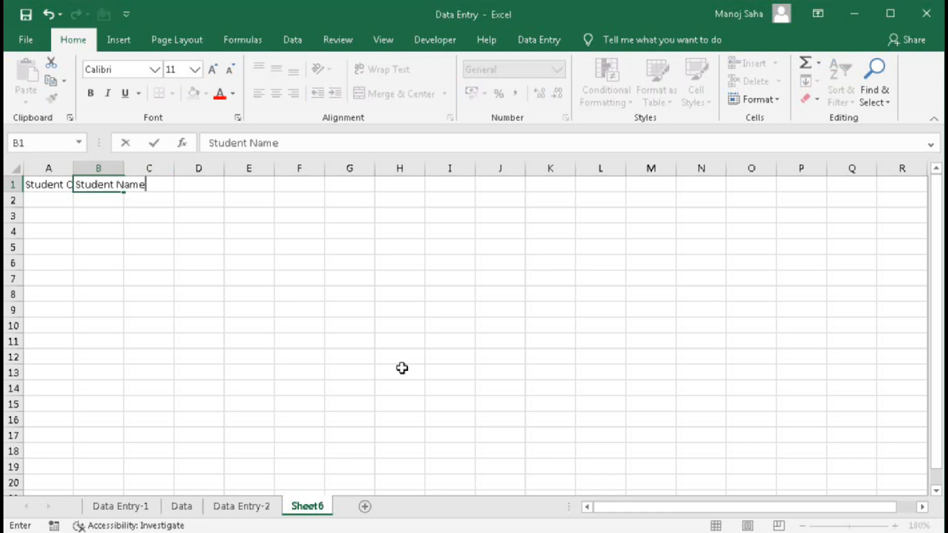
{"action": "key", "text": "Tab"}
{"action": "type", "text": "F"}
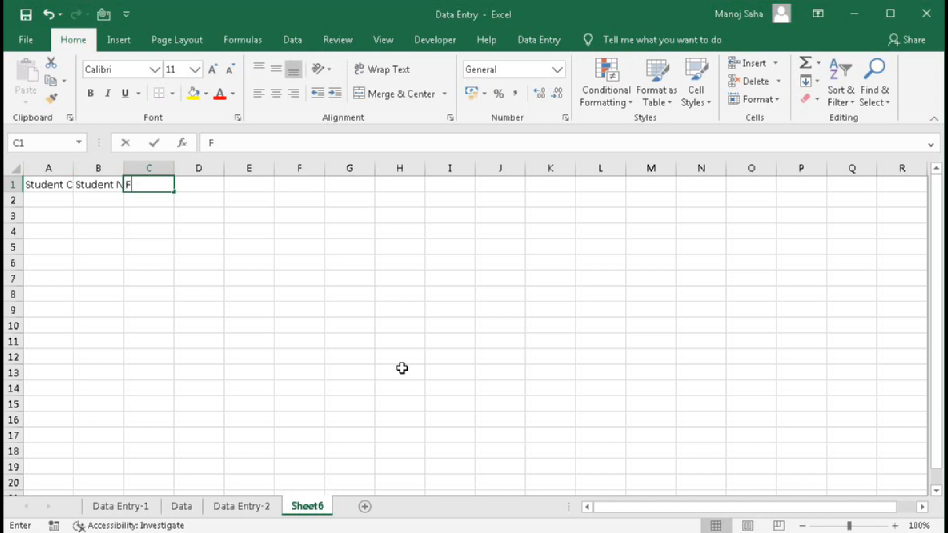
{"action": "type", "text": "ather's Name"}
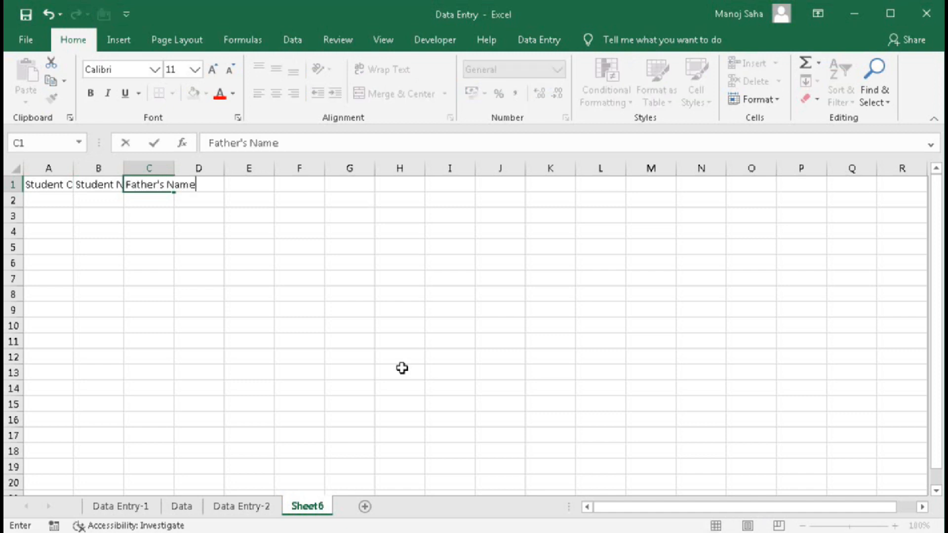
{"action": "key", "text": "Tab"}
{"action": "type", "text": "Class"}
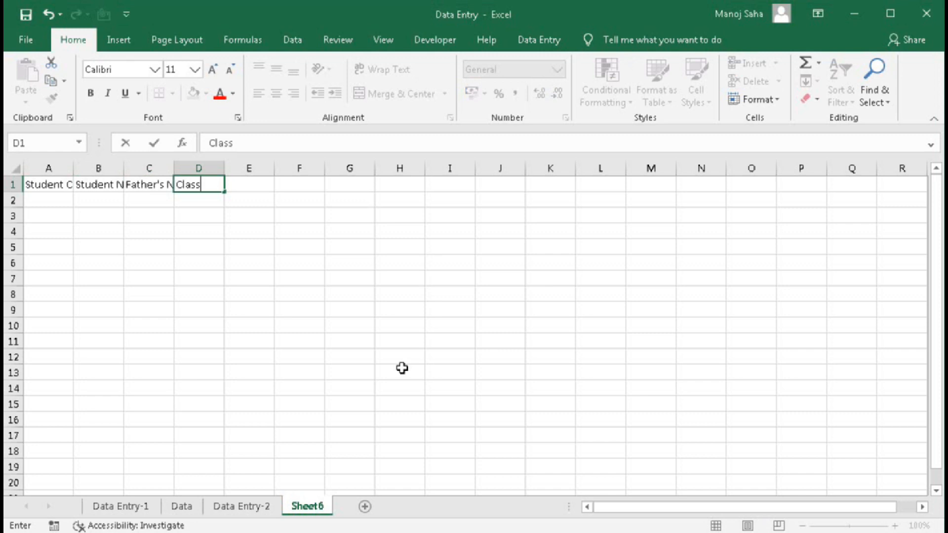
{"action": "key", "text": "Tab"}
{"action": "type", "text": "Roll No."}
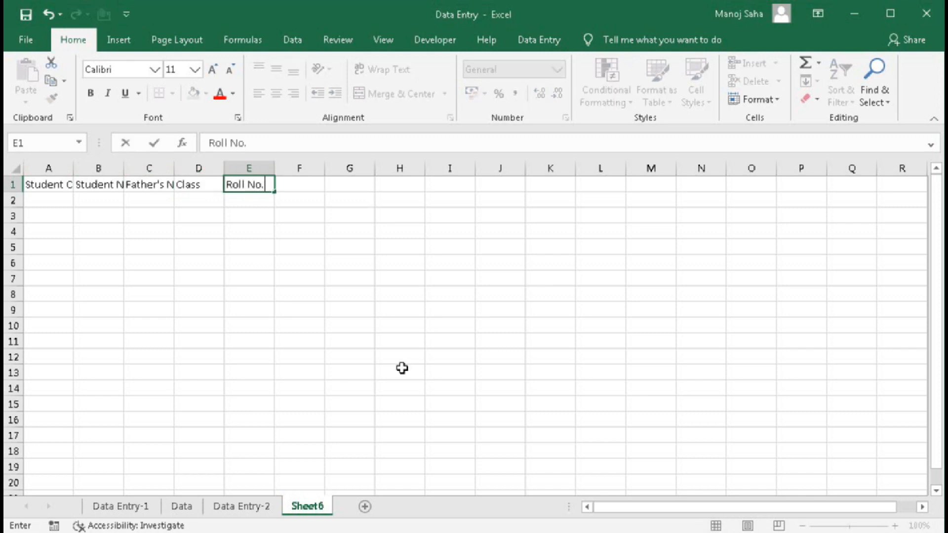
{"action": "key", "text": "Tab"}
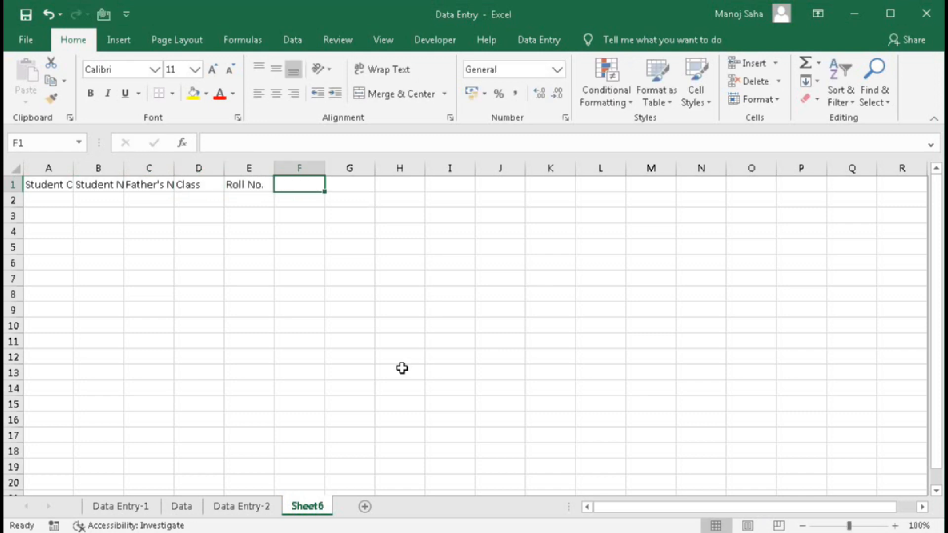
- Add headings Date of Birth, Mobile No, Email address, Aadhar no and Security Code in F1:J1
{"action": "type", "text": "Date of Bi"}
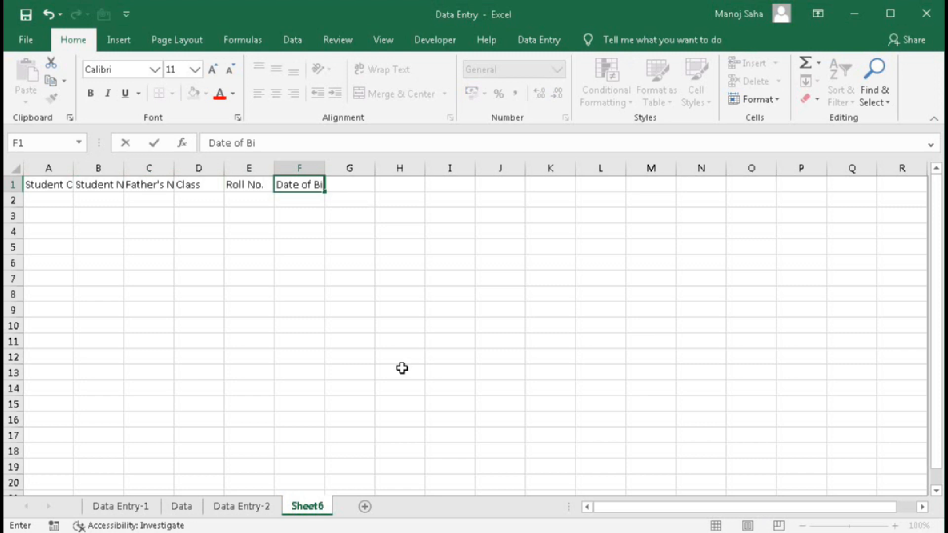
{"action": "type", "text": "rth"}
{"action": "key", "text": "Tab"}
{"action": "type", "text": "M"}
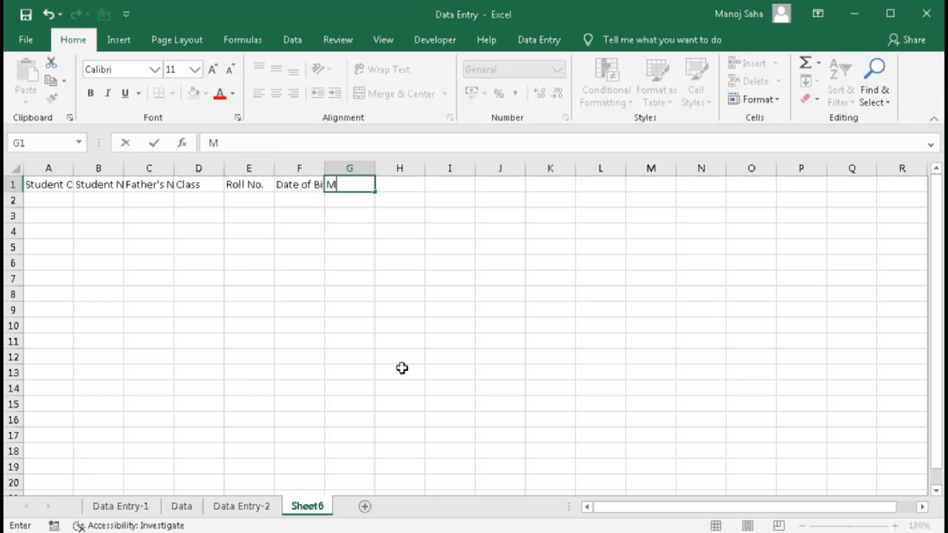
{"action": "type", "text": "obile No"}
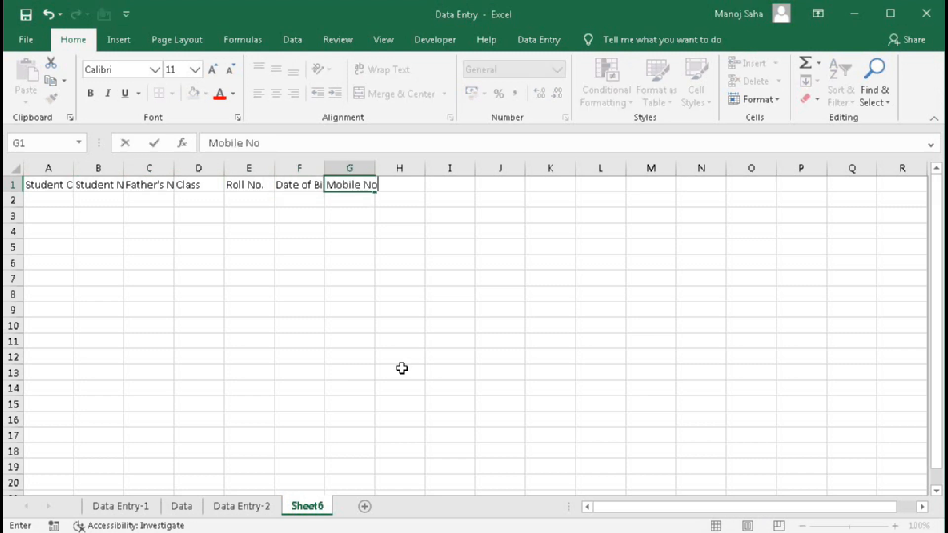
{"action": "key", "text": "Tab"}
{"action": "type", "text": "Email addre"}
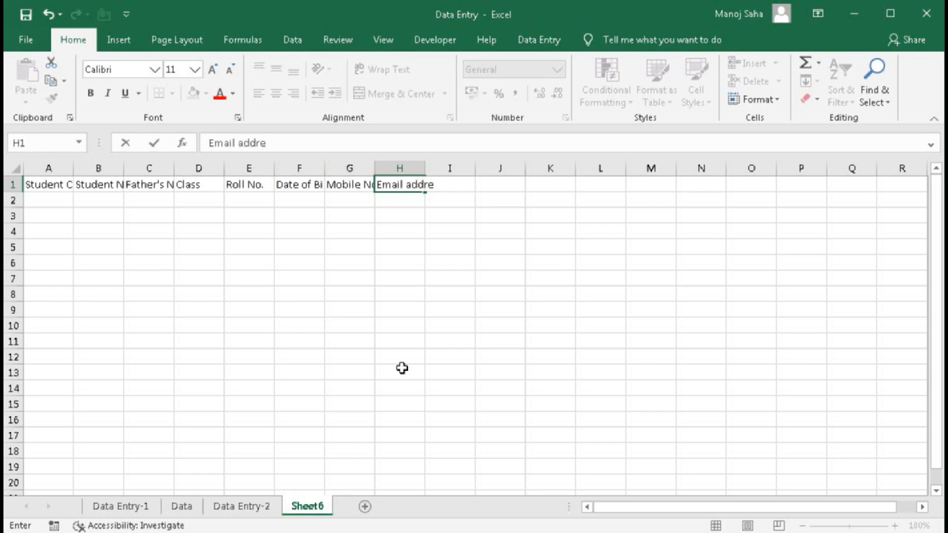
{"action": "type", "text": "ss"}
{"action": "key", "text": "Tab"}
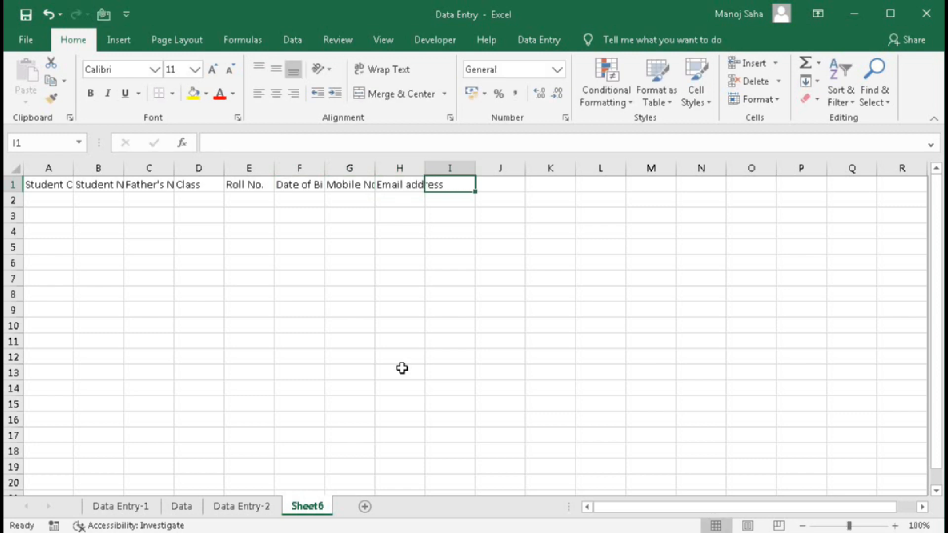
{"action": "type", "text": "Aa"}
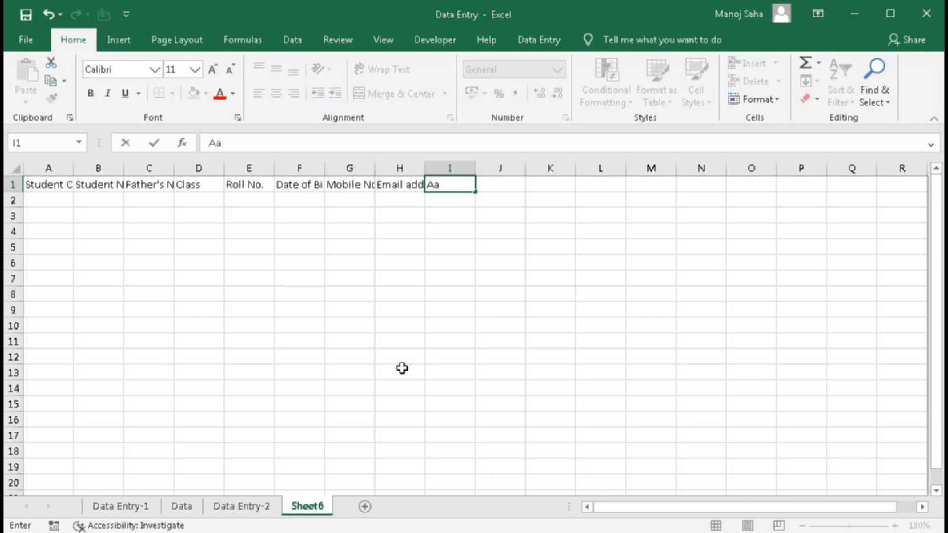
{"action": "type", "text": "dhar no"}
{"action": "key", "text": "Tab"}
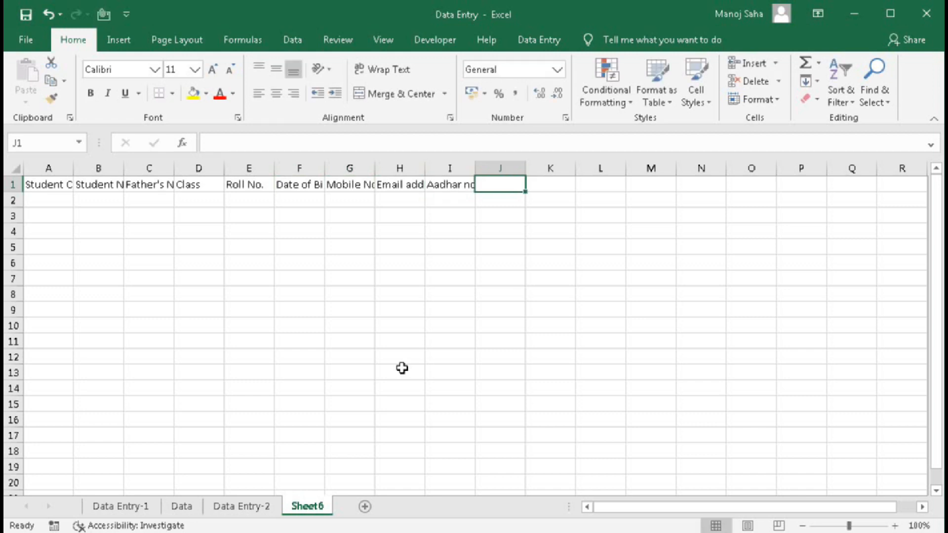
{"action": "type", "text": "Secu"}
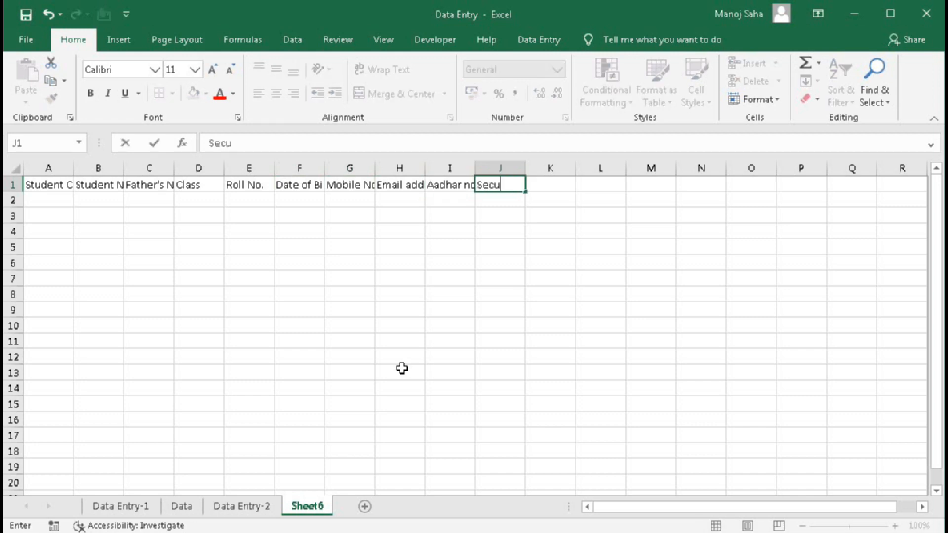
{"action": "type", "text": "rity Code"}
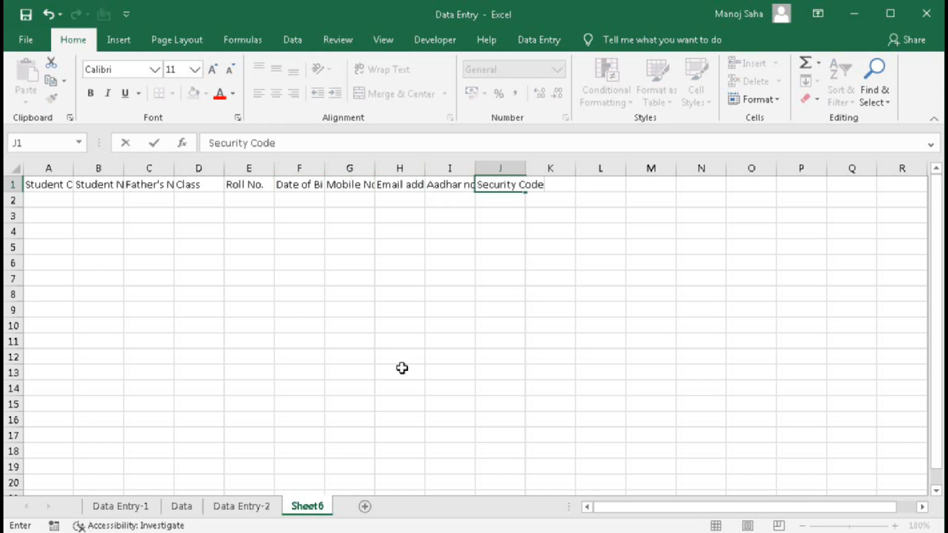
{"action": "key", "text": "Return"}
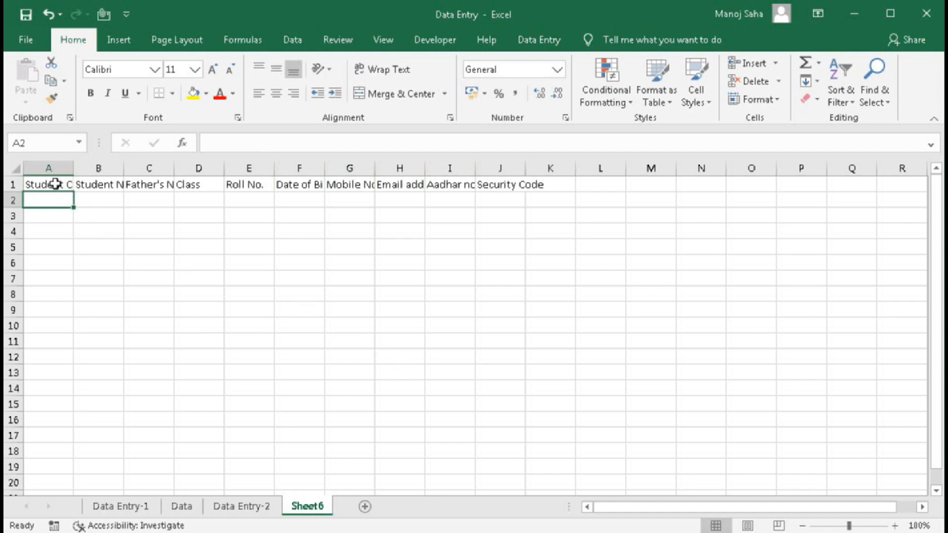
{"action": "left_click", "coordinate": [87, 186]}
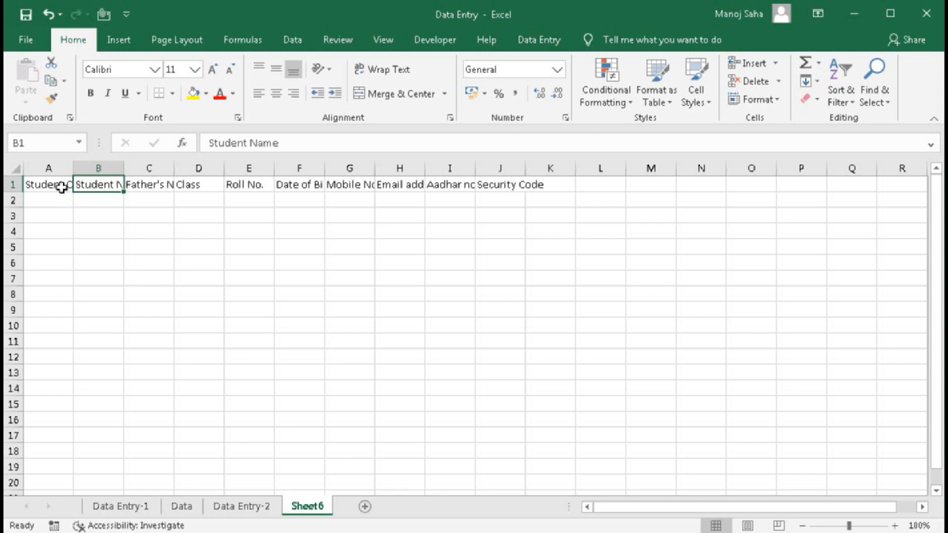
{"action": "left_click", "coordinate": [45, 185]}
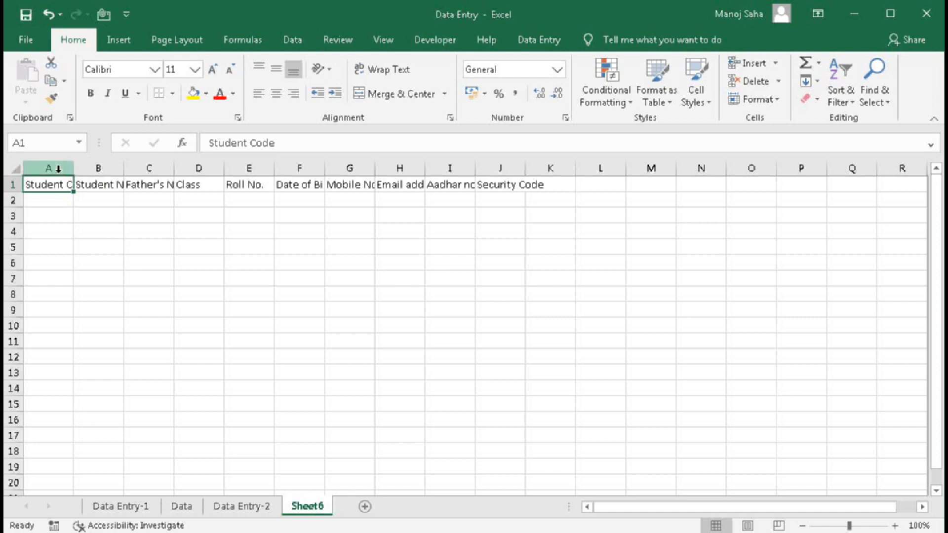
{"action": "left_click_drag", "start_coordinate": [49, 169], "coordinate": [506, 166]}
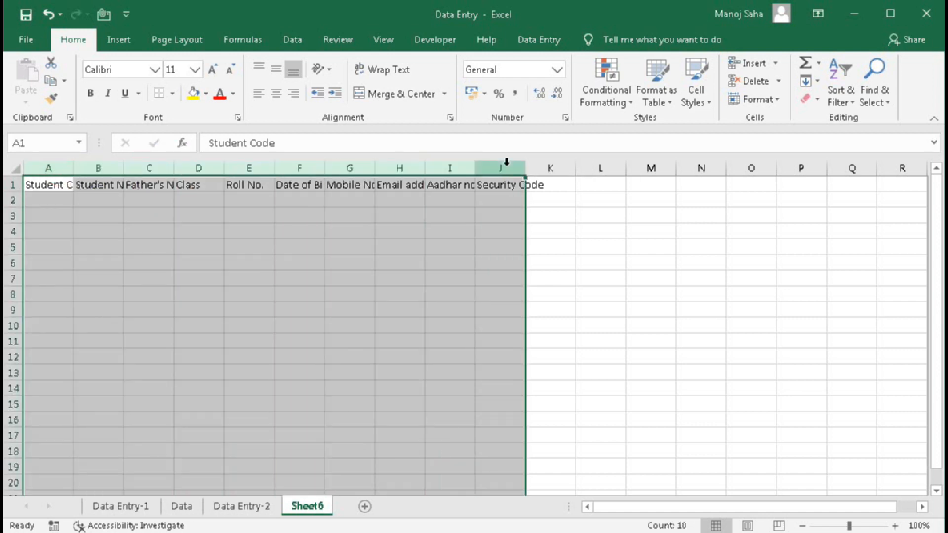
{"action": "double_click", "coordinate": [525, 168]}
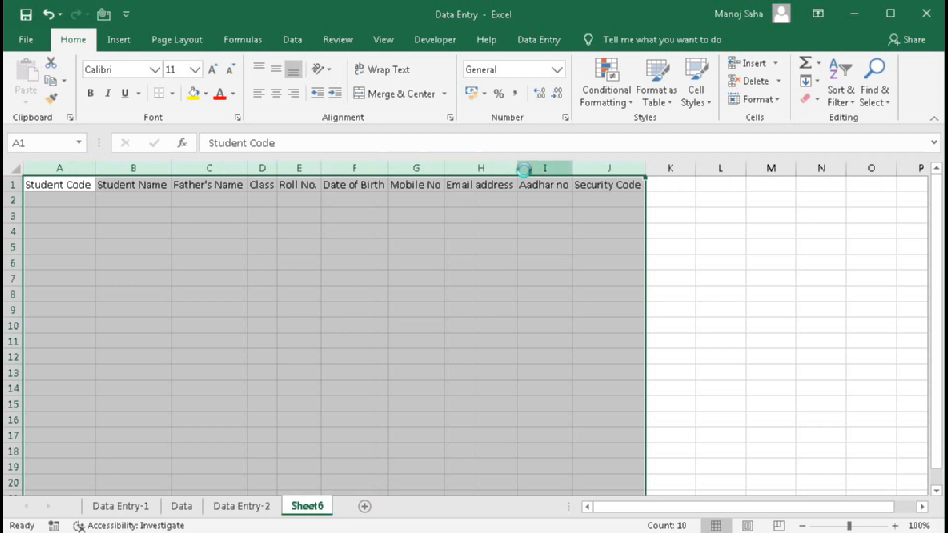
{"action": "key", "text": "ctrl+z"}
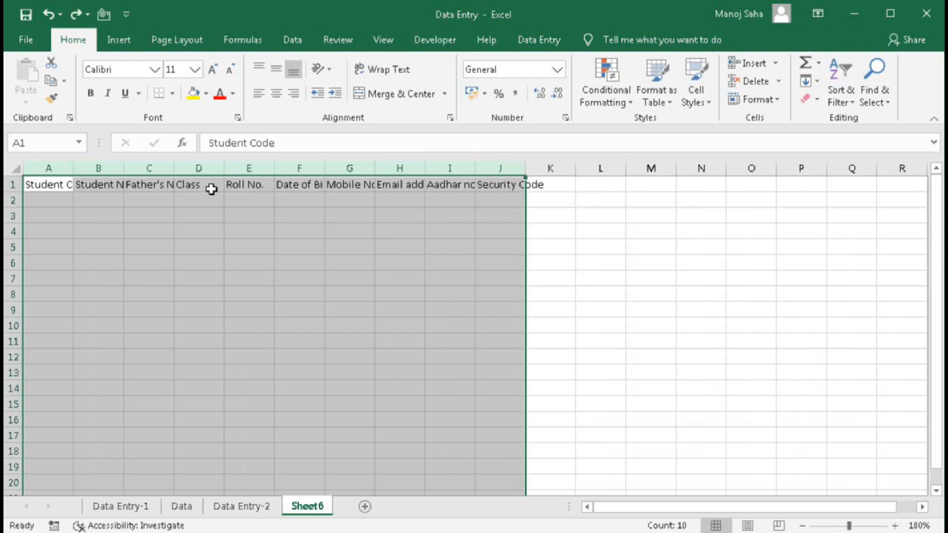
- Apply Wrap Text to header cells A1:J1 so long headings split over two lines
{"action": "left_click_drag", "start_coordinate": [49, 188], "coordinate": [514, 187]}
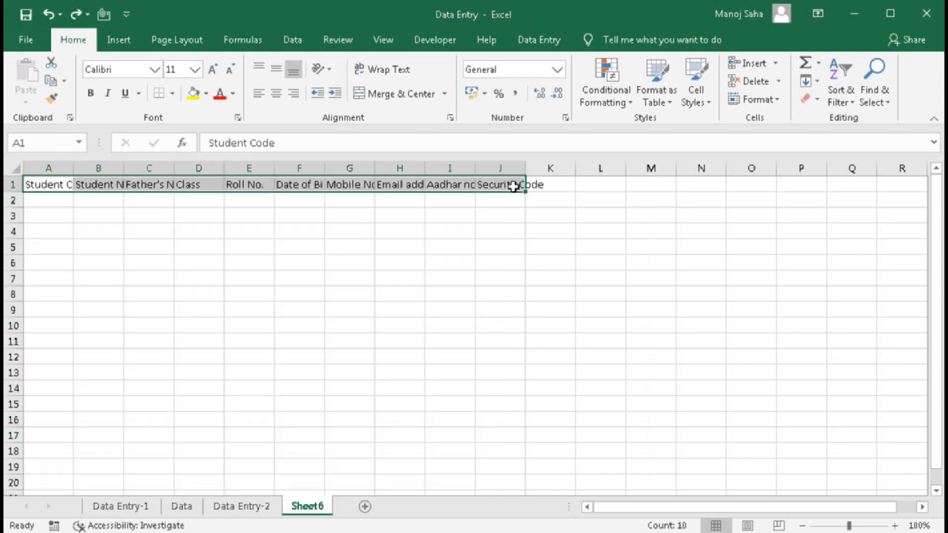
{"action": "left_click", "coordinate": [386, 70]}
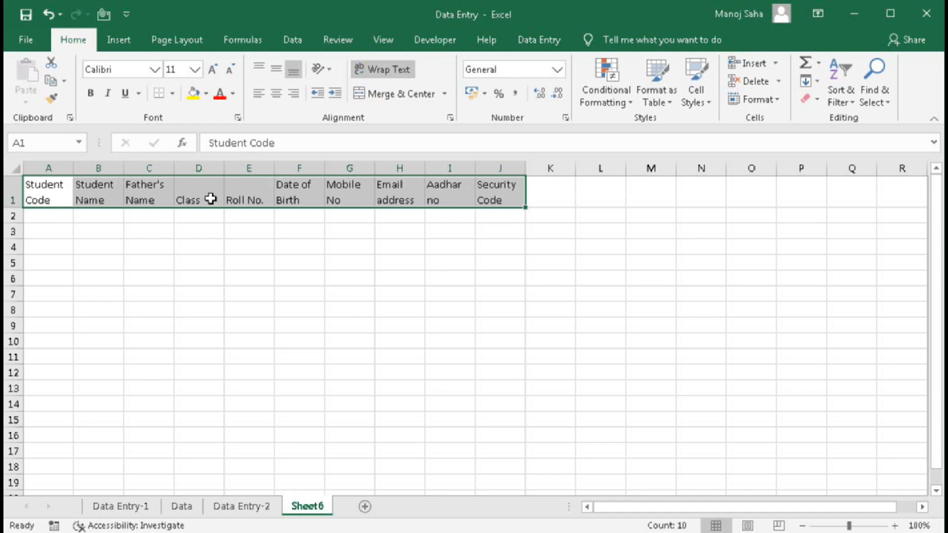
{"action": "left_click", "coordinate": [52, 218]}
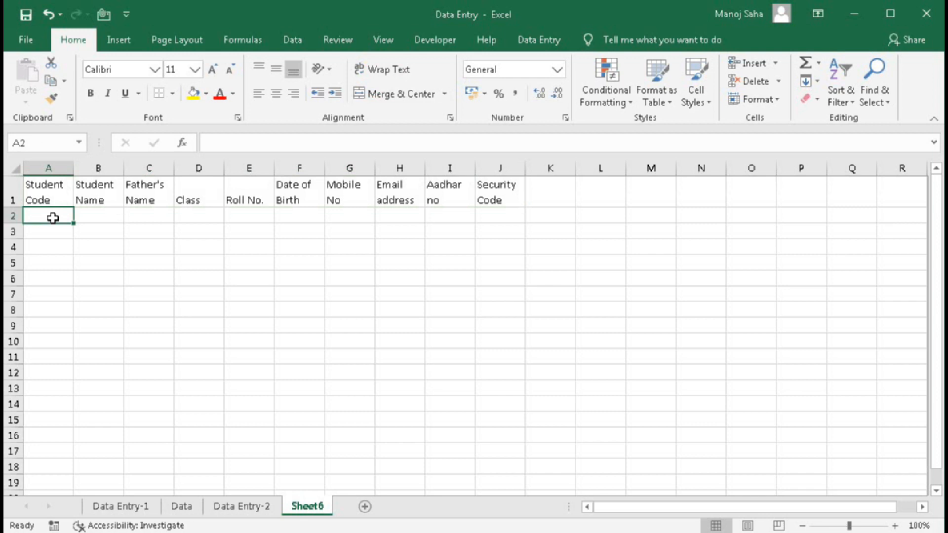
- Type Student Codes 1 to 4 in A2:A5, then clear them
{"action": "type", "text": "1"}
{"action": "key", "text": "Return"}
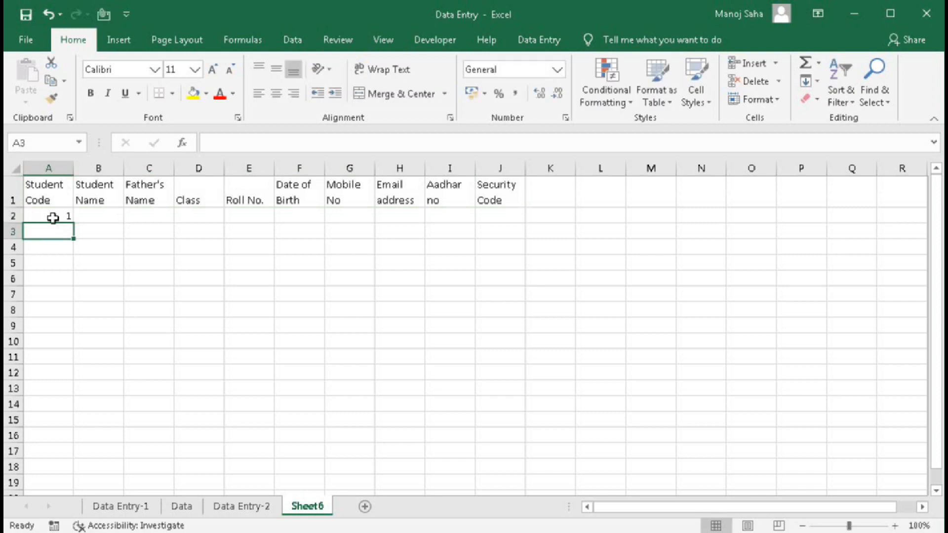
{"action": "type", "text": "2"}
{"action": "key", "text": "Return"}
{"action": "type", "text": "3"}
{"action": "key", "text": "Return"}
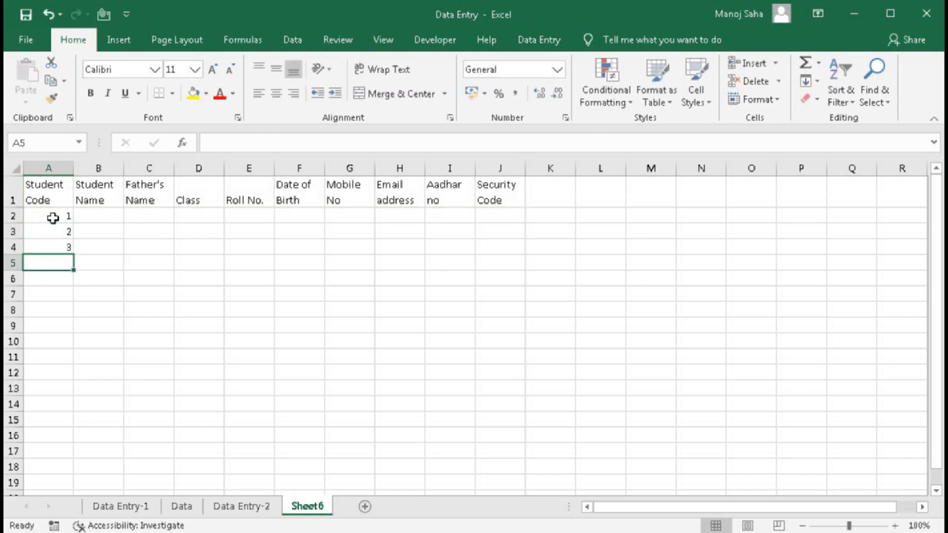
{"action": "type", "text": "4"}
{"action": "key", "text": "Return"}
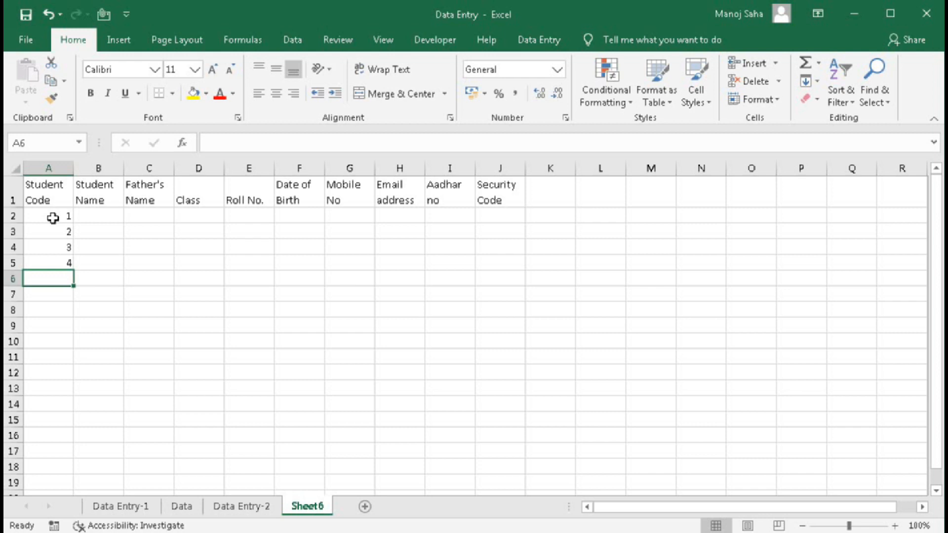
{"action": "left_click_drag", "start_coordinate": [53, 217], "coordinate": [54, 263]}
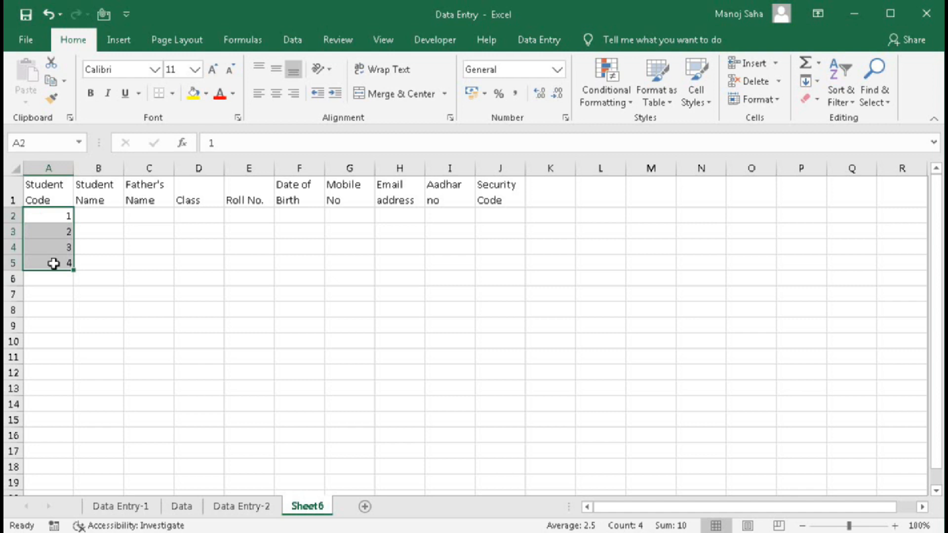
{"action": "key", "text": "Delete"}
- Enter 1 and 2 in A2:A3, fill-drag the pattern down to 15 in A16, then delete it
{"action": "key", "text": "Up"}
{"action": "key", "text": "Down"}
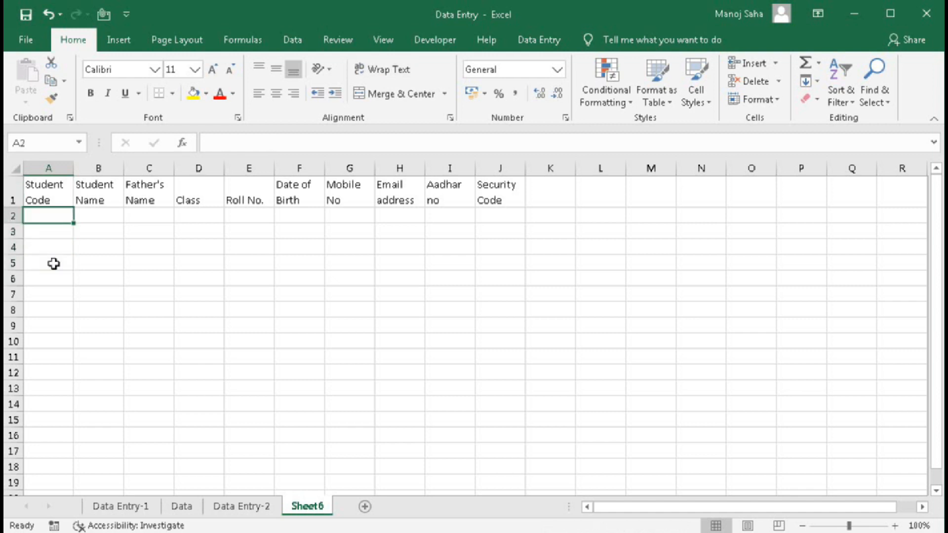
{"action": "type", "text": "1"}
{"action": "key", "text": "Return"}
{"action": "type", "text": "2"}
{"action": "key", "text": "Return"}
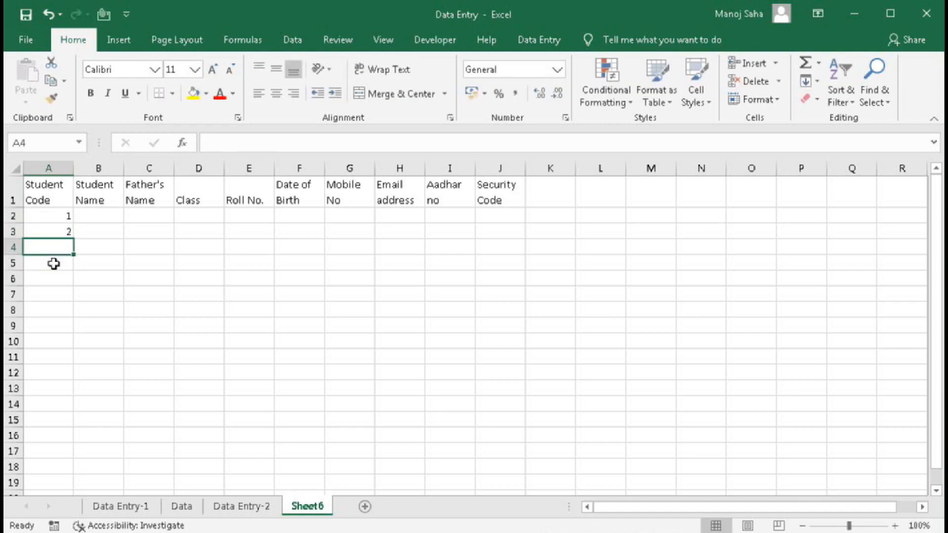
{"action": "left_click_drag", "start_coordinate": [50, 213], "coordinate": [50, 230]}
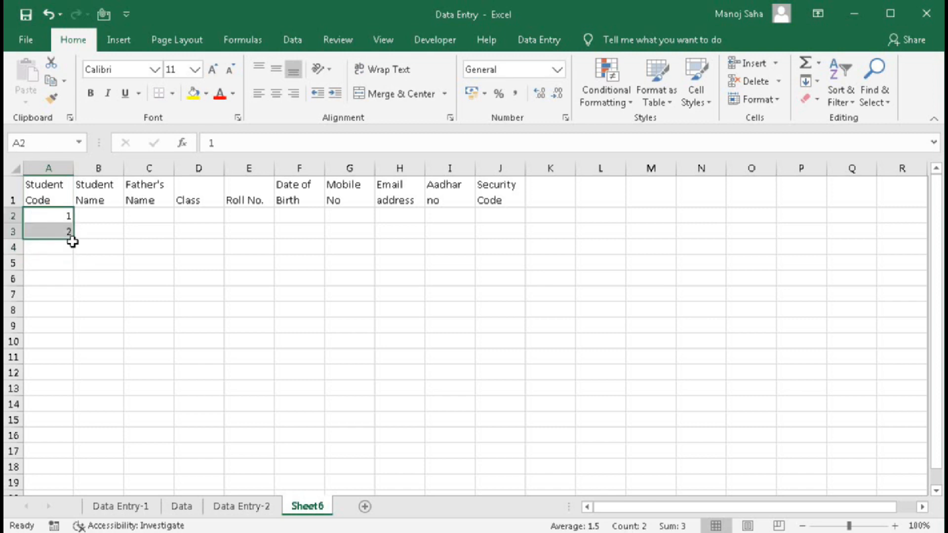
{"action": "left_click_drag", "start_coordinate": [77, 278], "coordinate": [66, 446]}
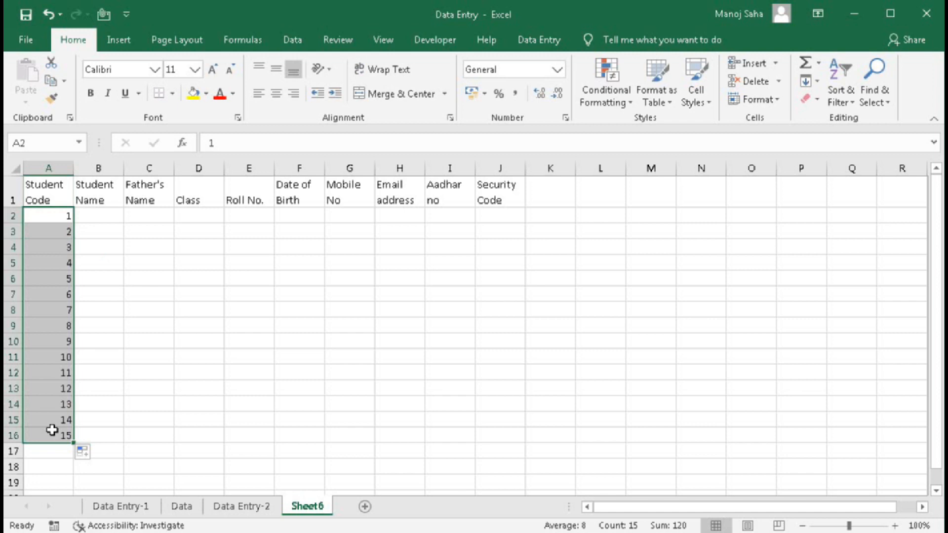
{"action": "key", "text": "Delete"}
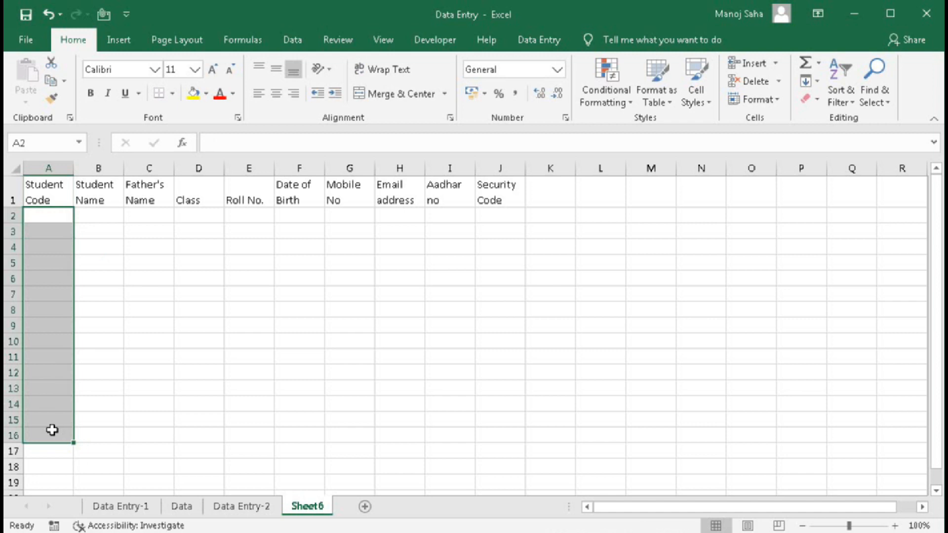
- Enter 1 as the starting Student Code in A2
{"action": "left_click", "coordinate": [52, 218]}
{"action": "type", "text": "1"}
{"action": "key", "text": "Return"}
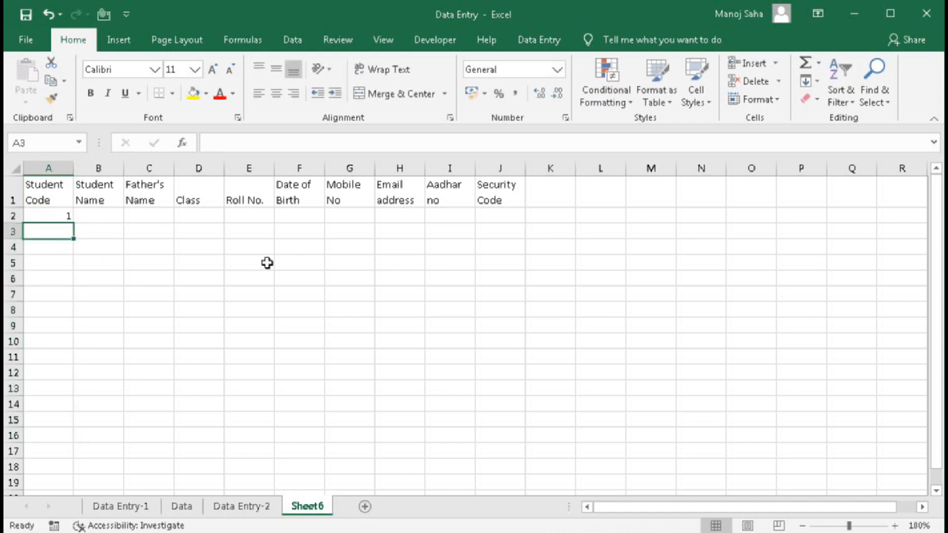
{"action": "left_click", "coordinate": [60, 216]}
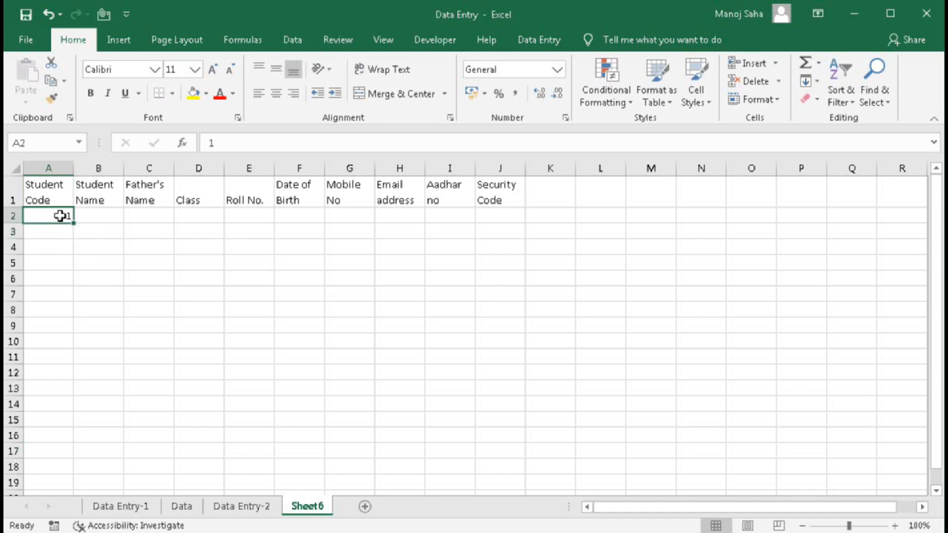
- Create a column series from 1 to 15 with step 1 using Fill > Series
{"action": "left_click", "coordinate": [552, 40]}
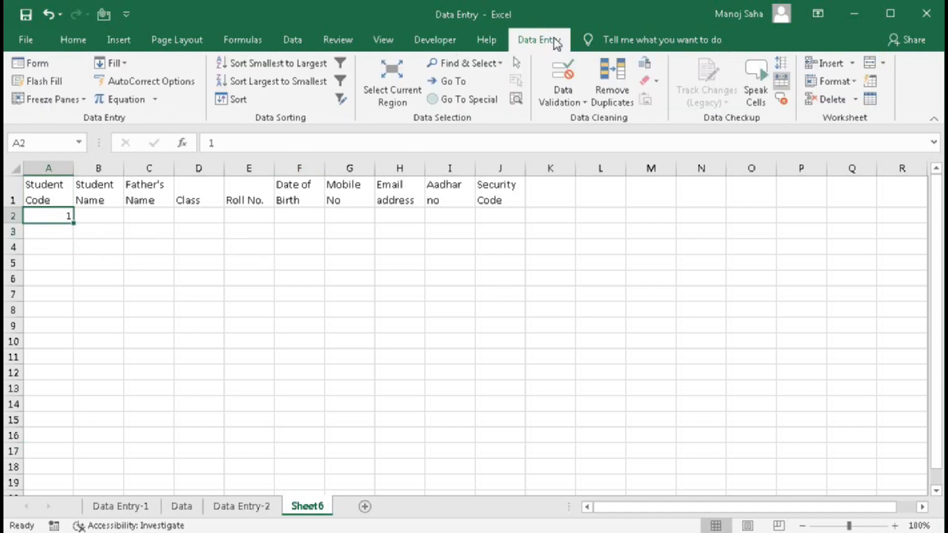
{"action": "left_click", "coordinate": [125, 64]}
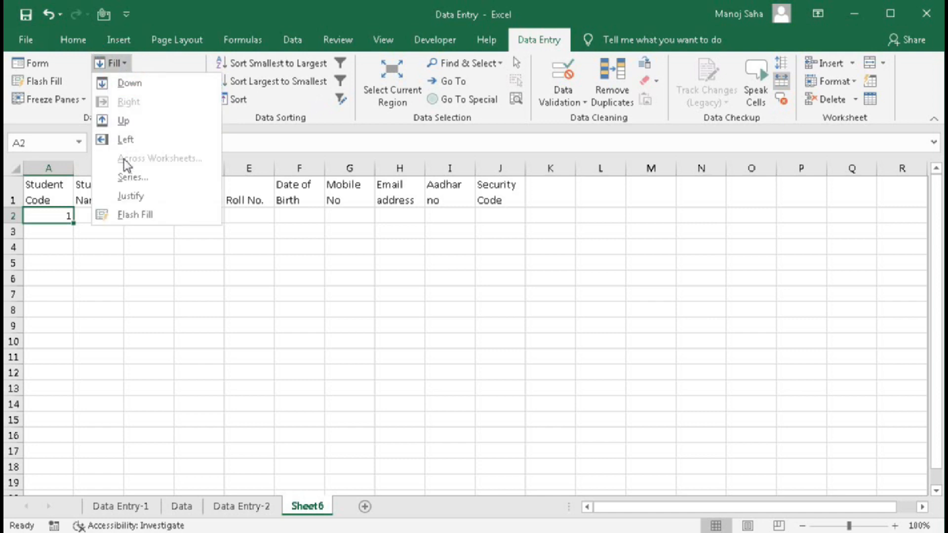
{"action": "left_click", "coordinate": [127, 178]}
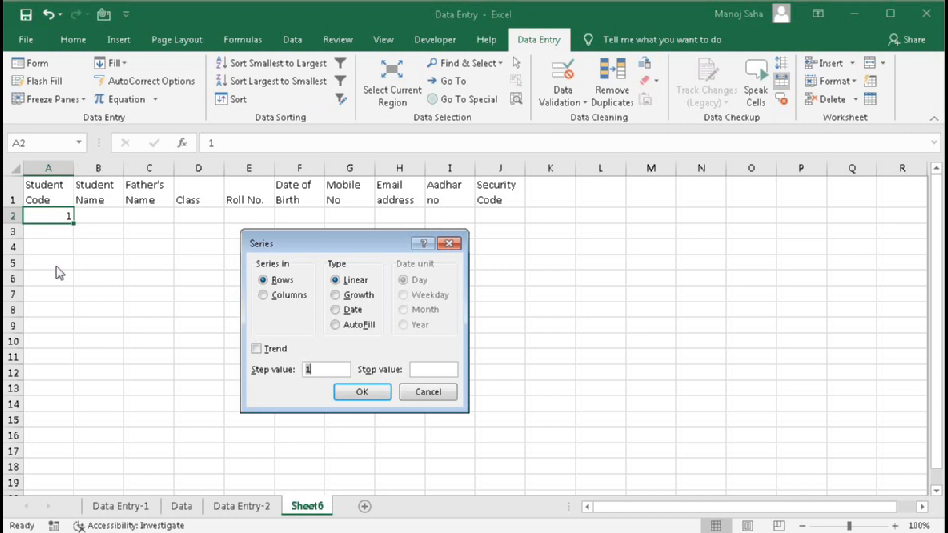
{"action": "left_click", "coordinate": [263, 296]}
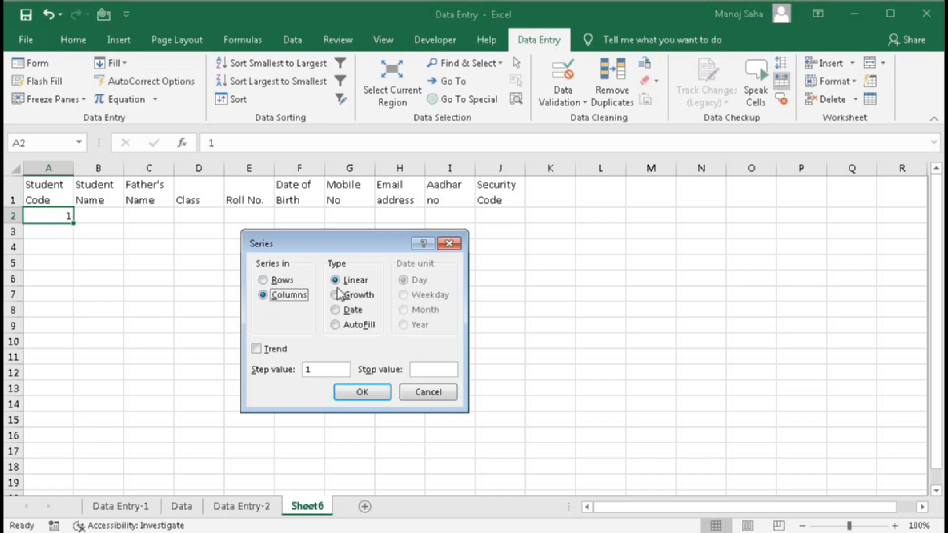
{"action": "double_click", "coordinate": [314, 371]}
{"action": "left_click", "coordinate": [423, 368]}
{"action": "type", "text": "15"}
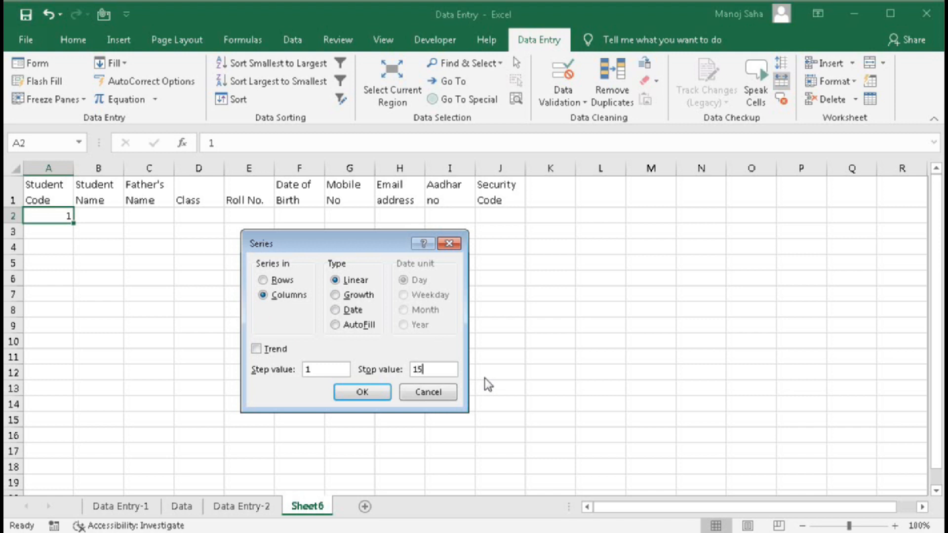
{"action": "left_click", "coordinate": [378, 392]}
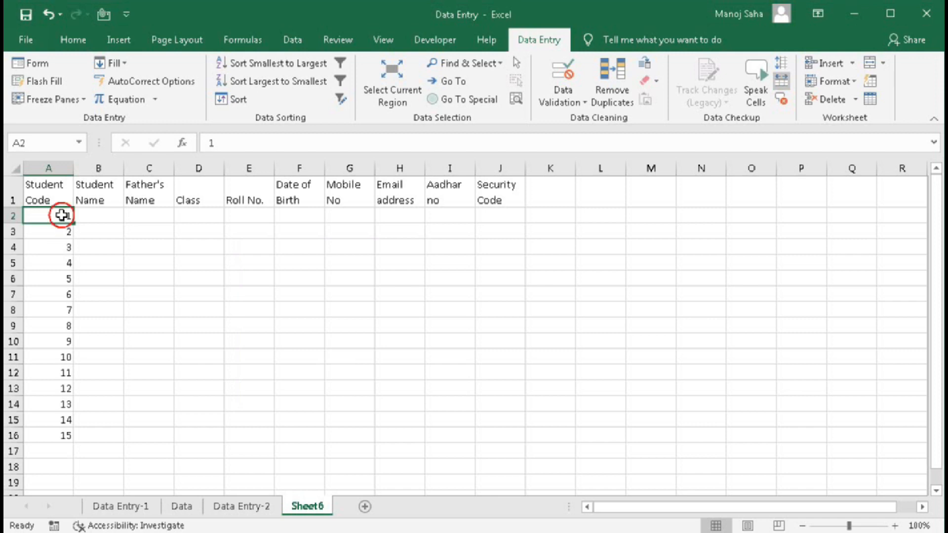
- Select A2:A16 and delete the 1–15 Student Codes
{"action": "left_click_drag", "start_coordinate": [57, 216], "coordinate": [57, 230]}
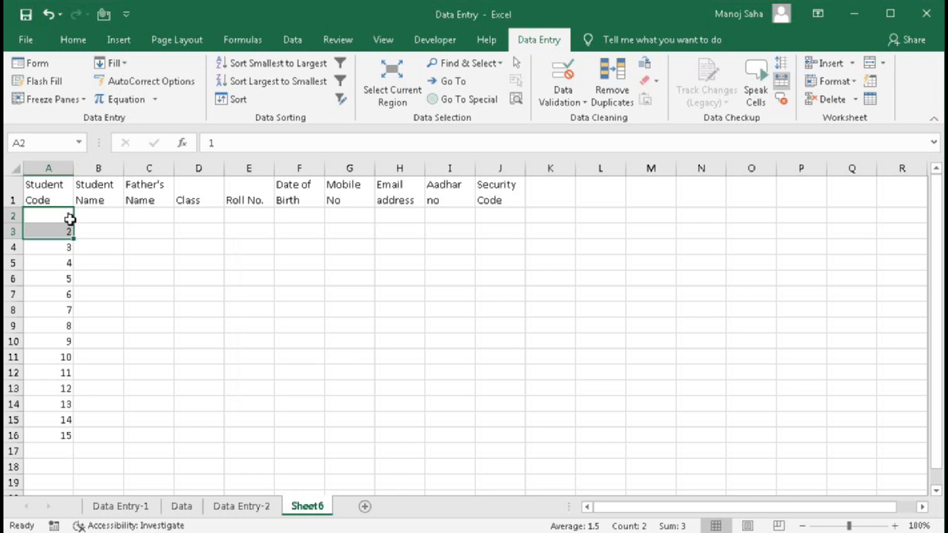
{"action": "left_click_drag", "start_coordinate": [70, 221], "coordinate": [47, 434]}
{"action": "key", "text": "Delete"}
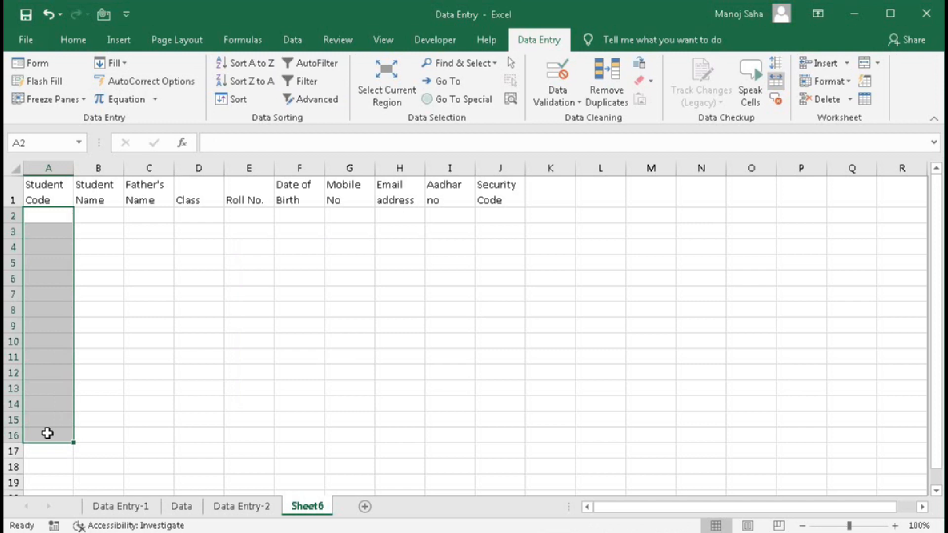
{"action": "left_click", "coordinate": [44, 219]}
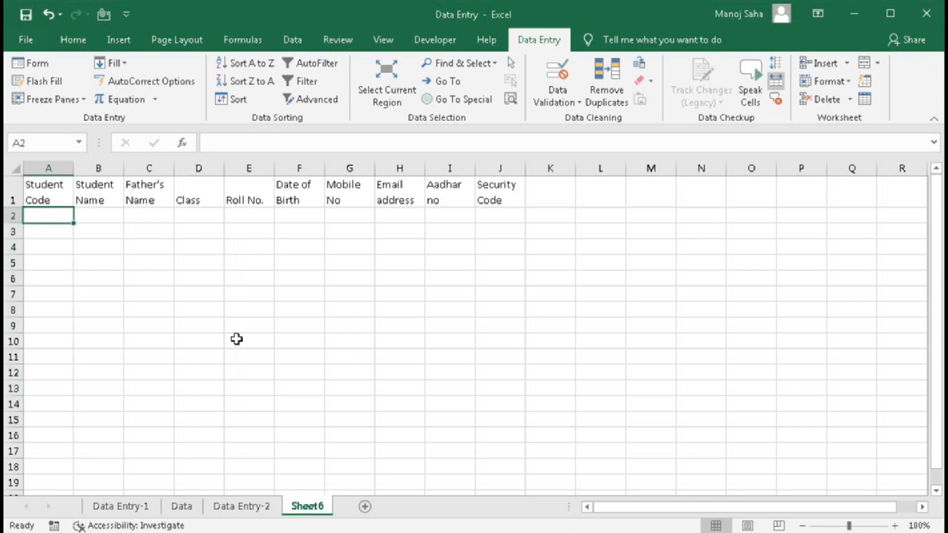
{"action": "type", "text": "S"}
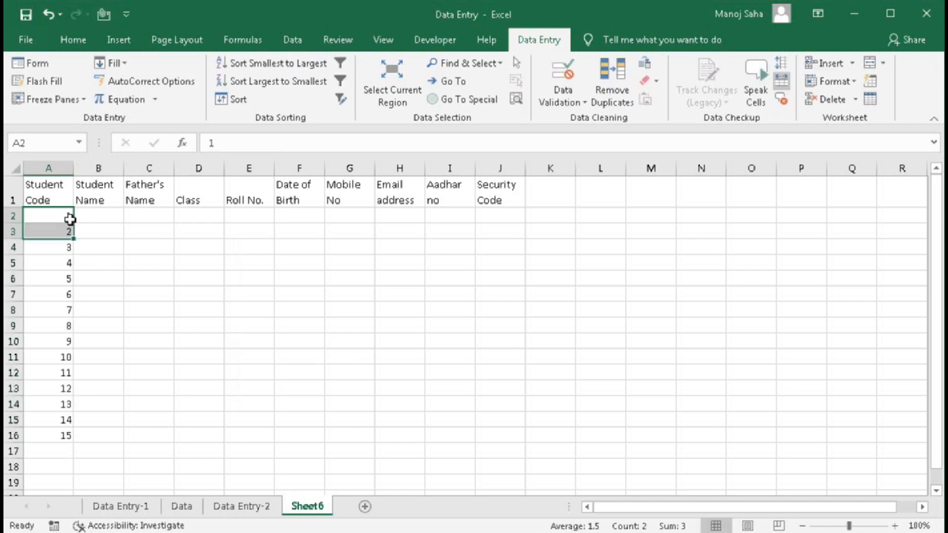
{"action": "type", "text": "001"}
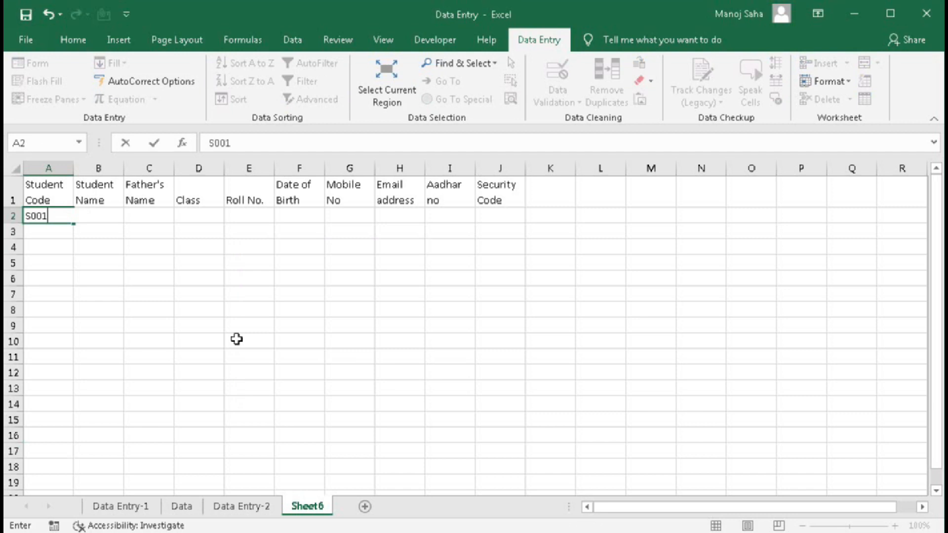
{"action": "key", "text": "Return"}
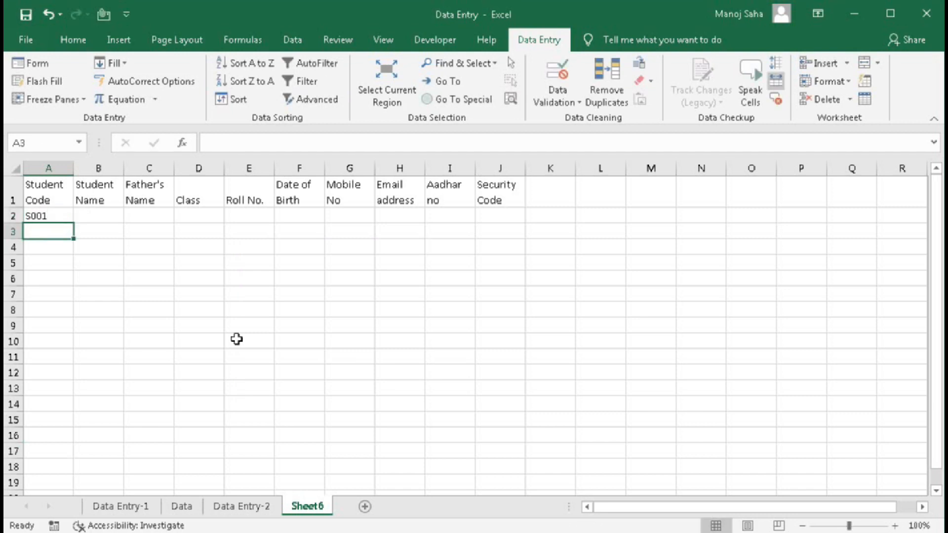
{"action": "left_click", "coordinate": [42, 217]}
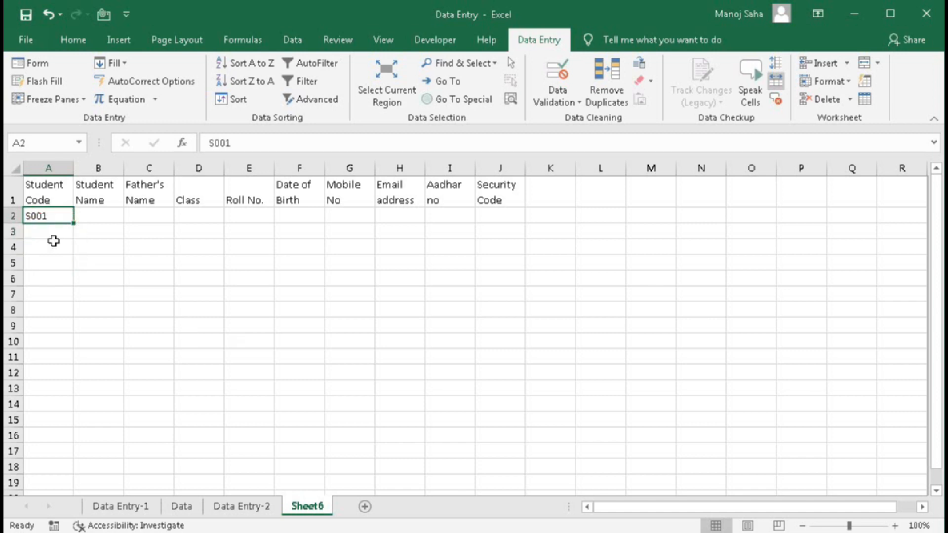
{"action": "left_click_drag", "start_coordinate": [73, 222], "coordinate": [78, 480]}
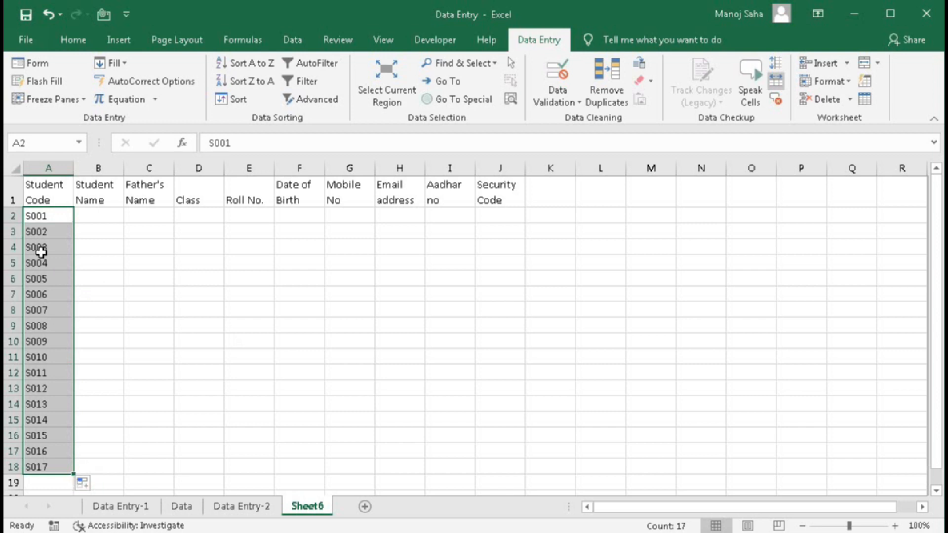
{"action": "left_click_drag", "start_coordinate": [39, 232], "coordinate": [55, 464]}
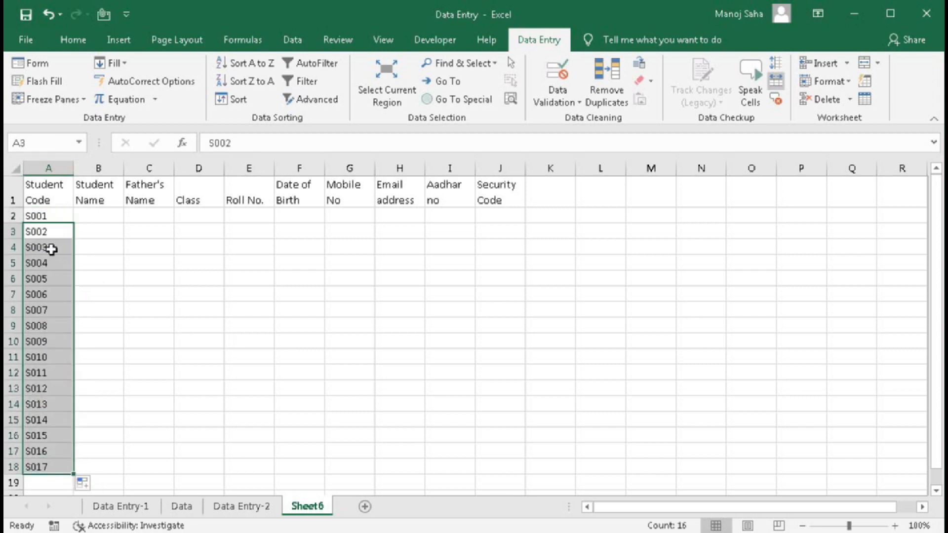
{"action": "left_click_drag", "start_coordinate": [46, 214], "coordinate": [47, 467]}
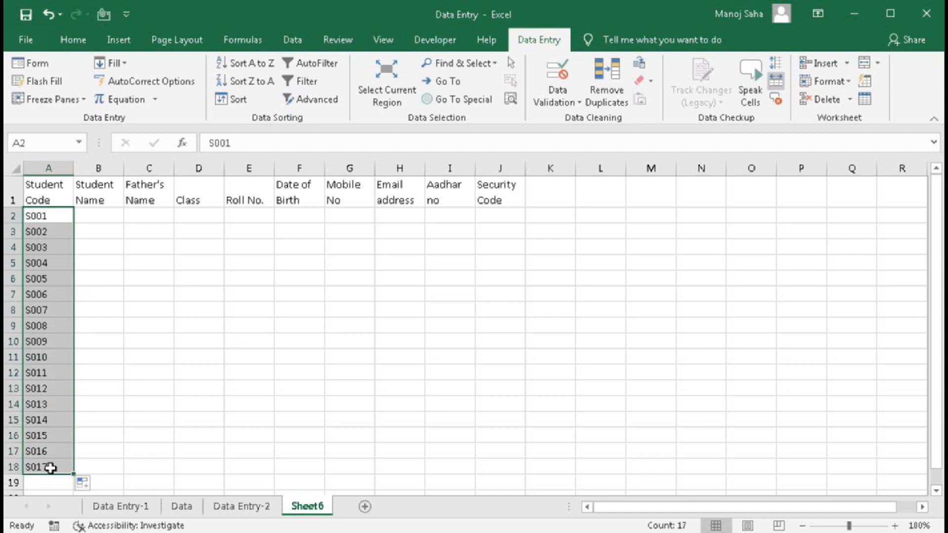
{"action": "key", "text": "Delete"}
{"action": "left_click_drag", "start_coordinate": [49, 218], "coordinate": [42, 482]}
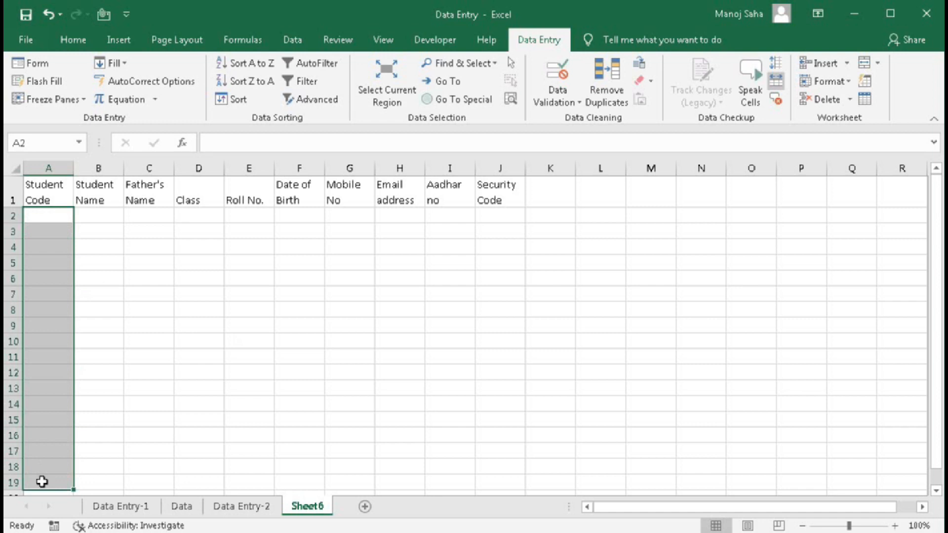
- Apply the custom number format "S"0000 to Student Code cells A2:A19
{"action": "right_click", "coordinate": [45, 452]}
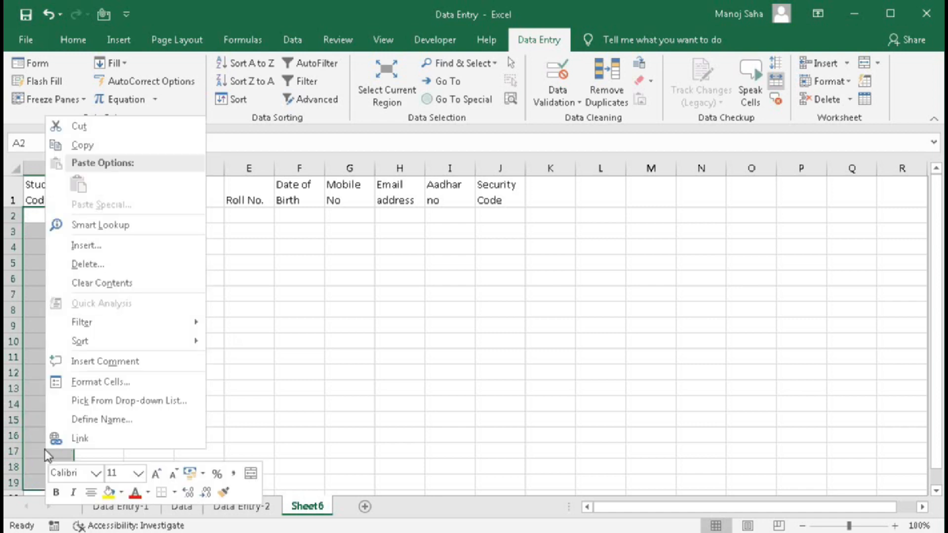
{"action": "left_click", "coordinate": [96, 382]}
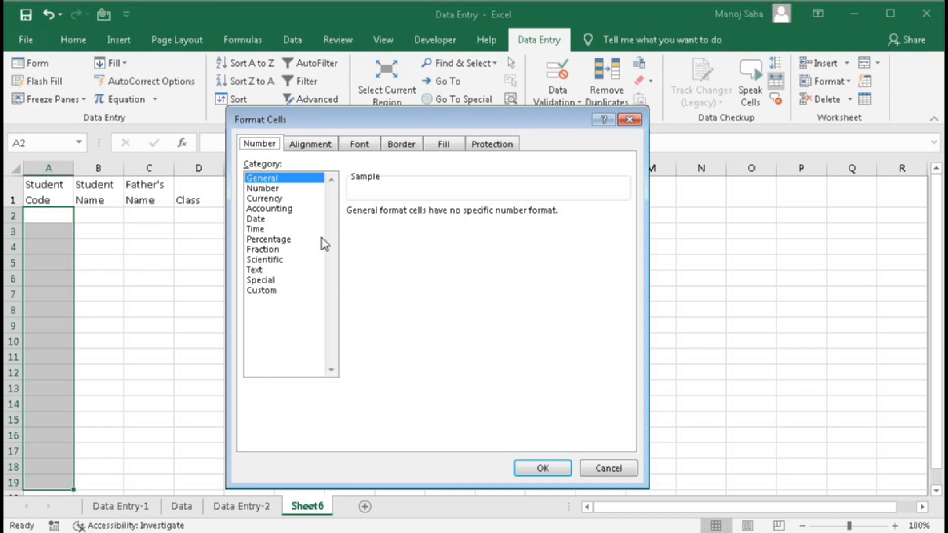
{"action": "left_click", "coordinate": [269, 290]}
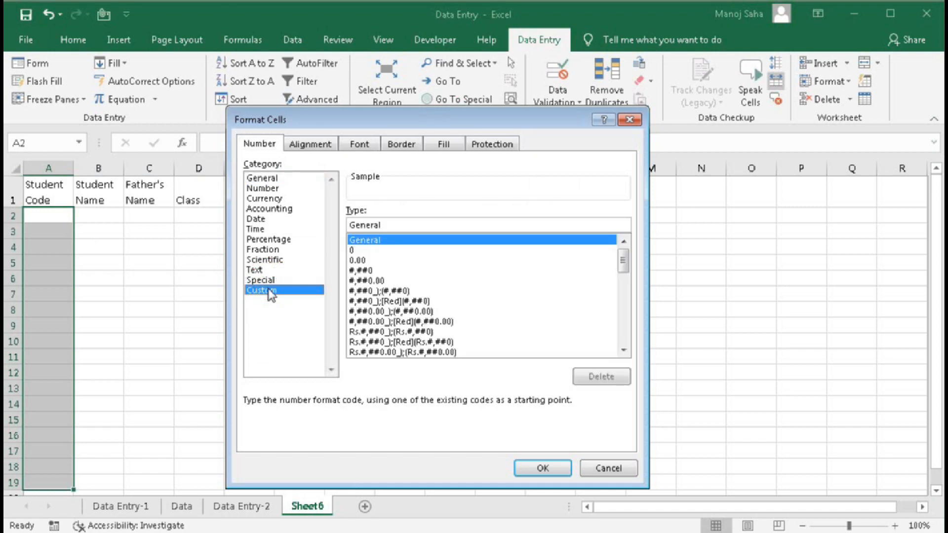
{"action": "double_click", "coordinate": [395, 225]}
{"action": "type", "text": "S"}
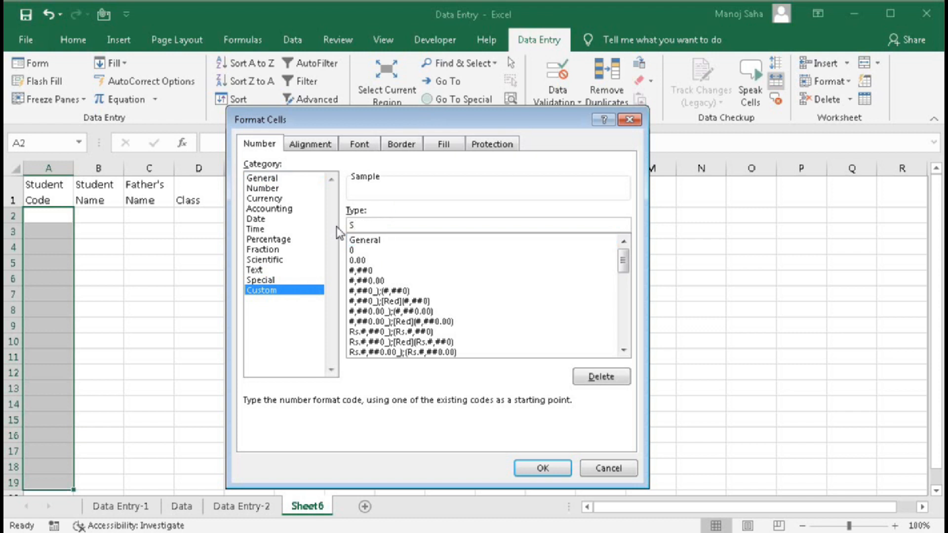
{"action": "key", "text": "BackSpace"}
{"action": "type", "text": "\"S"}
{"action": "type", "text": "\"000"}
{"action": "type", "text": "0"}
{"action": "left_click", "coordinate": [543, 468]}
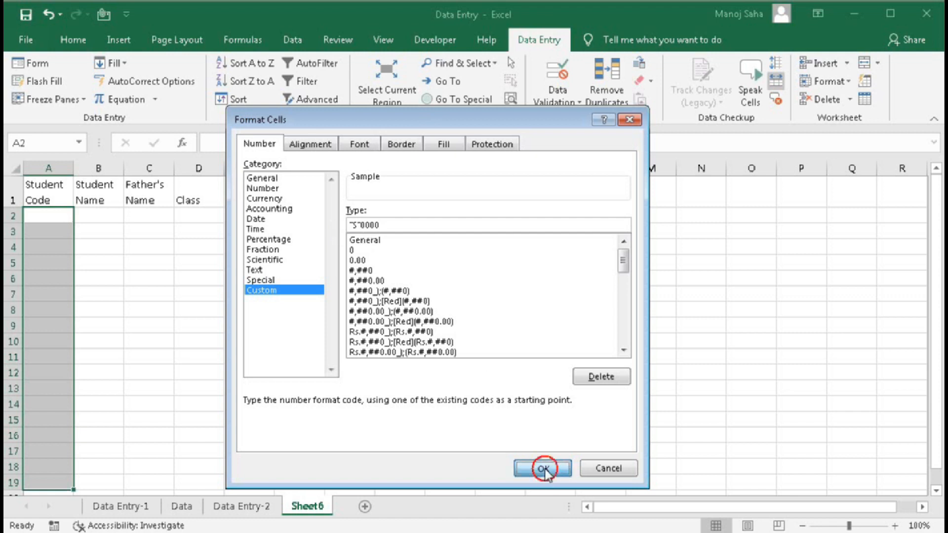
{"action": "left_click", "coordinate": [64, 216]}
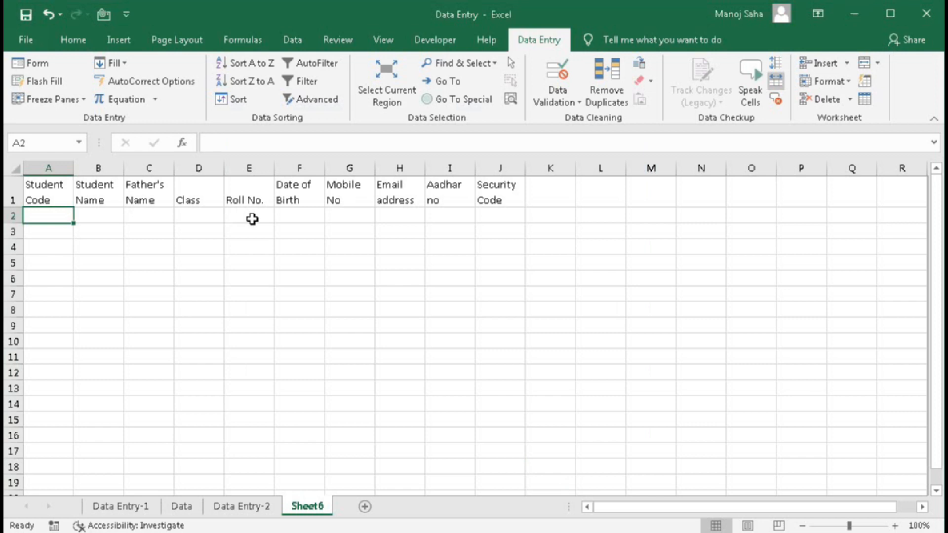
{"action": "type", "text": "1"}
{"action": "key", "text": "Return"}
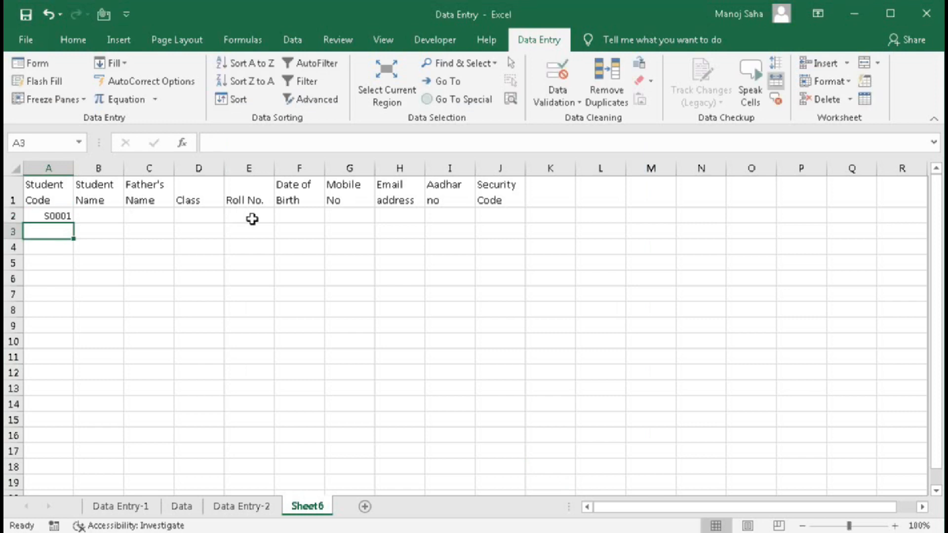
{"action": "type", "text": "2"}
{"action": "key", "text": "Return"}
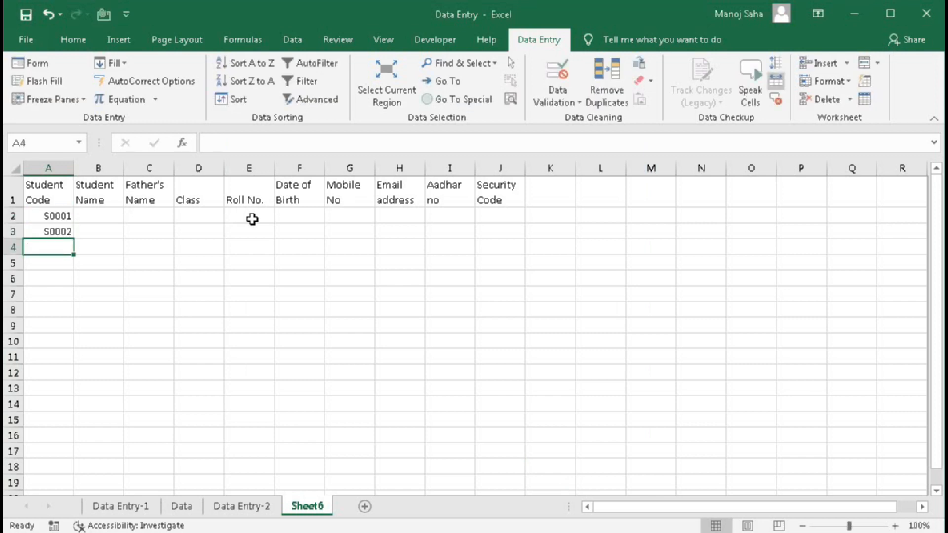
{"action": "left_click", "coordinate": [64, 216]}
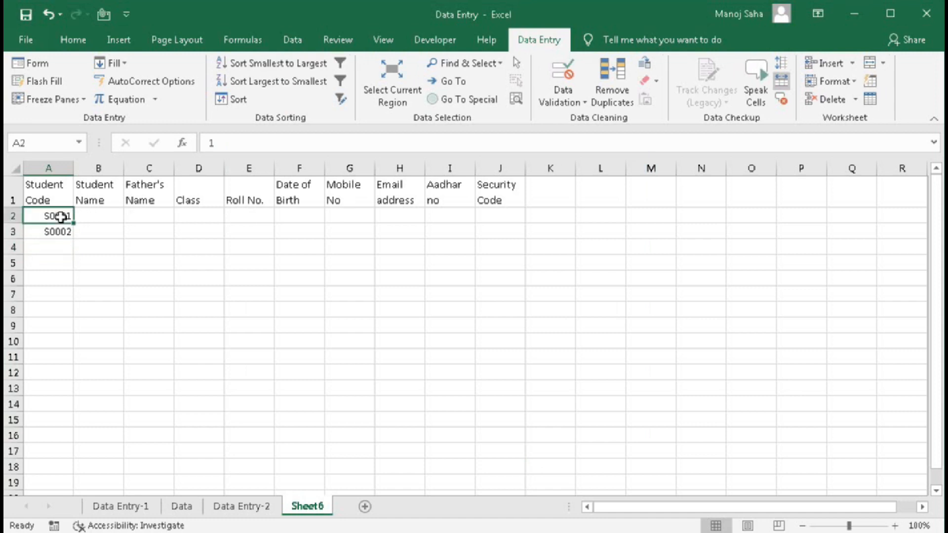
{"action": "left_click", "coordinate": [110, 62]}
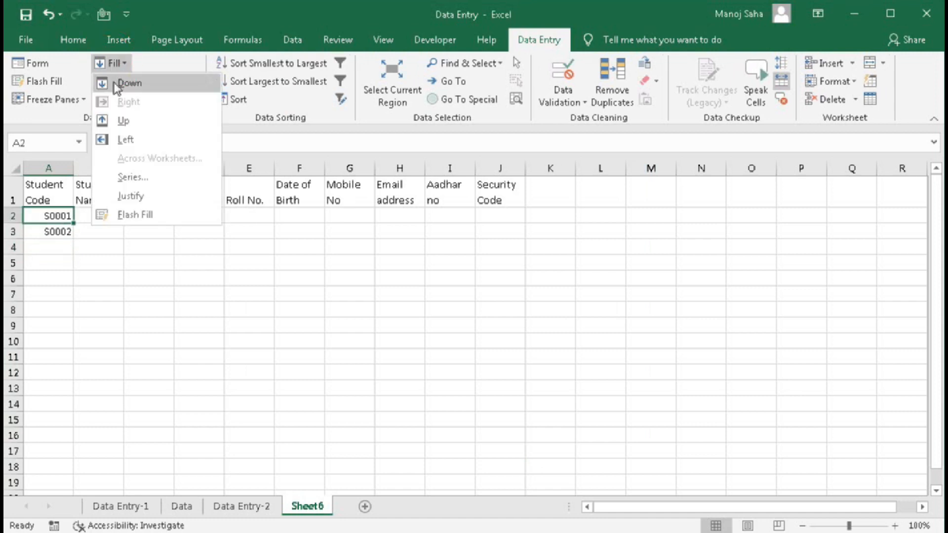
{"action": "left_click", "coordinate": [133, 178]}
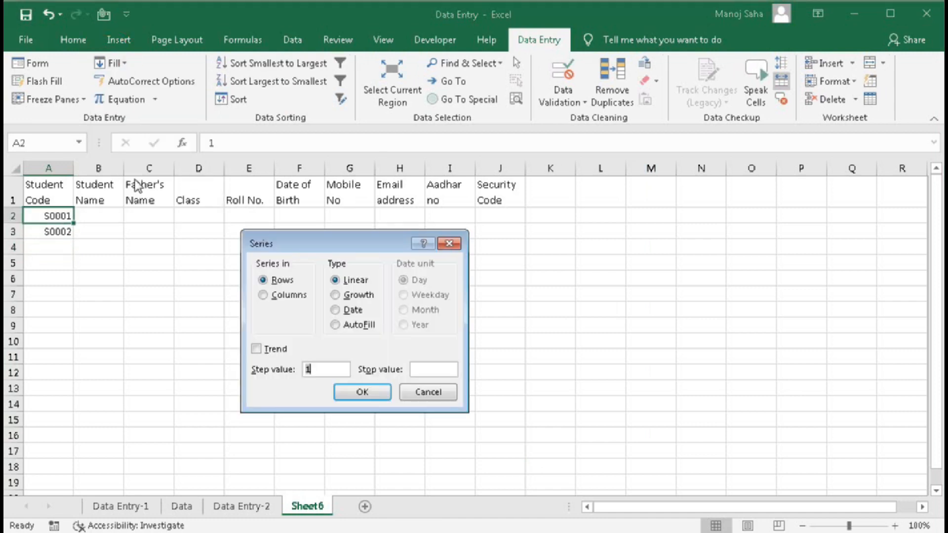
{"action": "left_click", "coordinate": [263, 296]}
{"action": "left_click", "coordinate": [430, 368]}
{"action": "type", "text": "15"}
{"action": "left_click", "coordinate": [363, 392]}
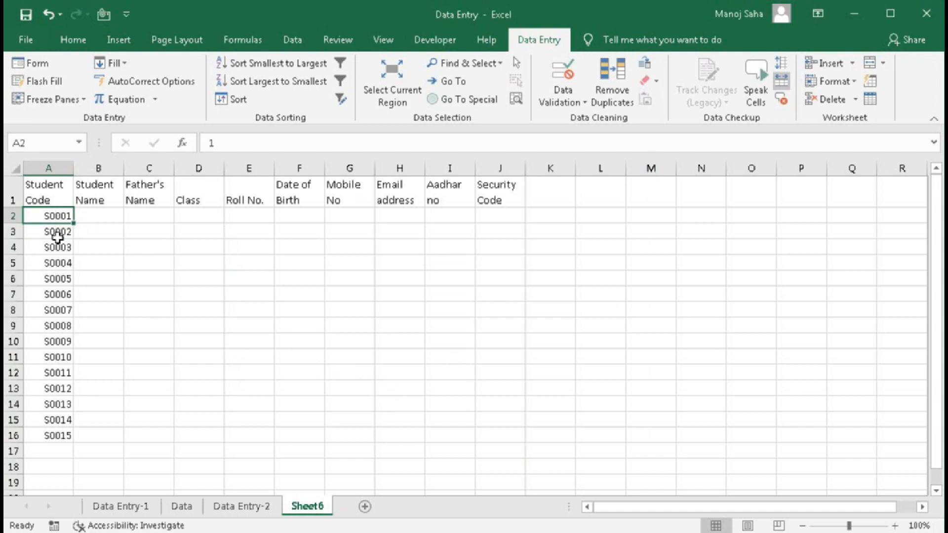
{"action": "left_click", "coordinate": [132, 64]}
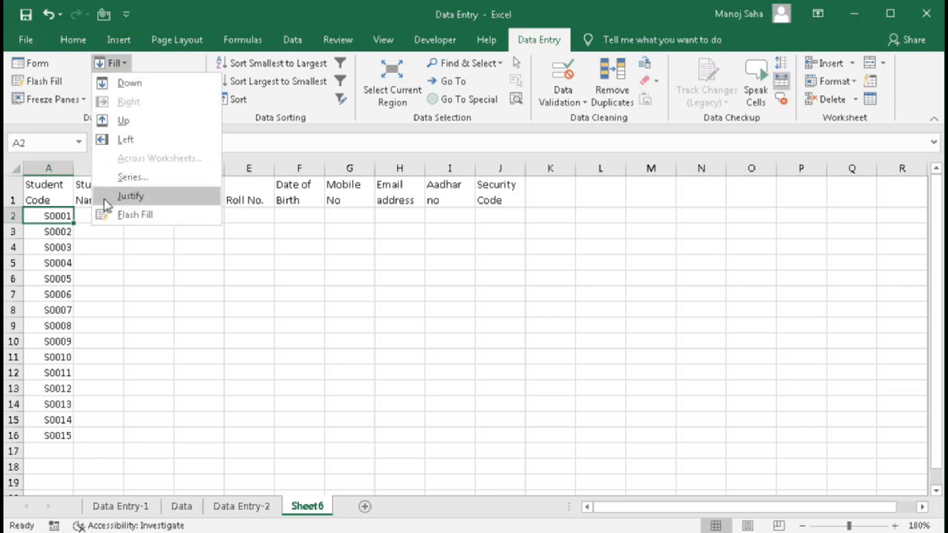
{"action": "left_click", "coordinate": [55, 239]}
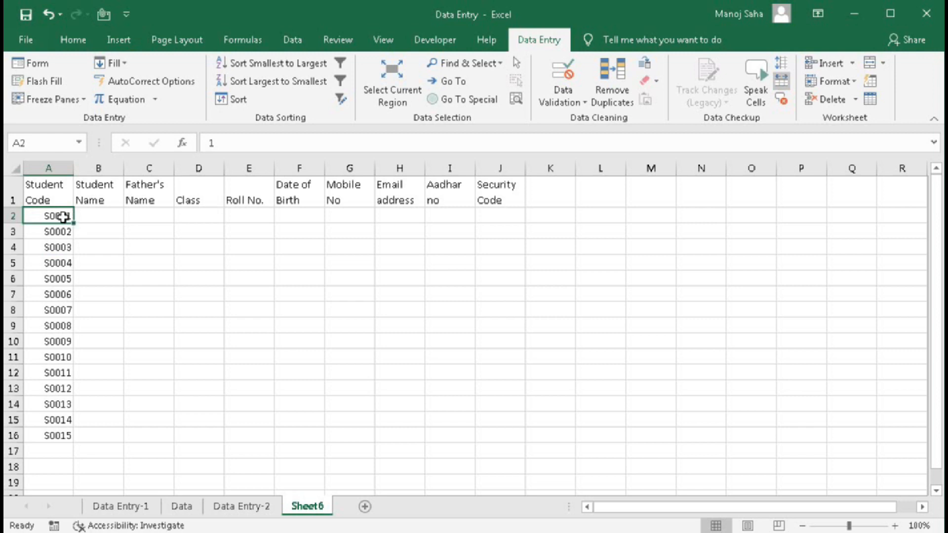
- Enter the first student's name in B2 and the father's name in C2
{"action": "left_click", "coordinate": [91, 218]}
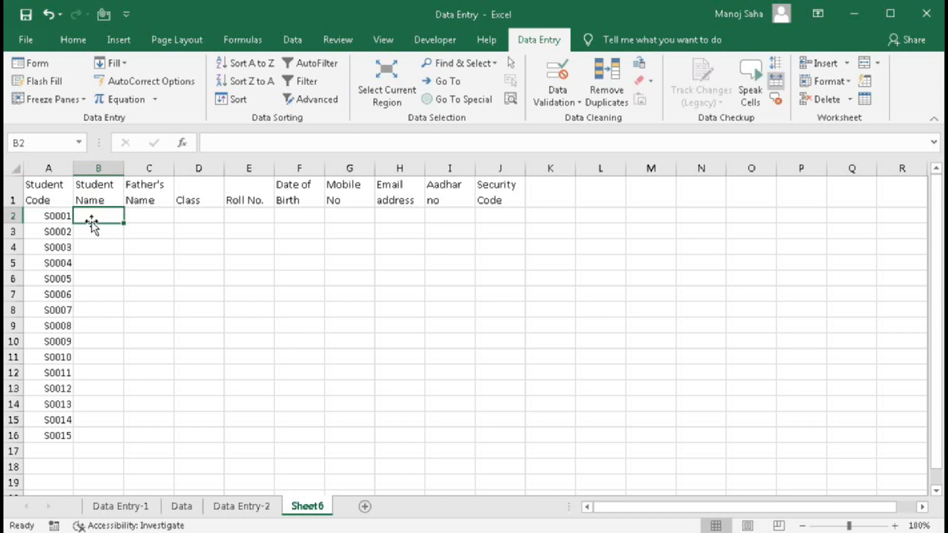
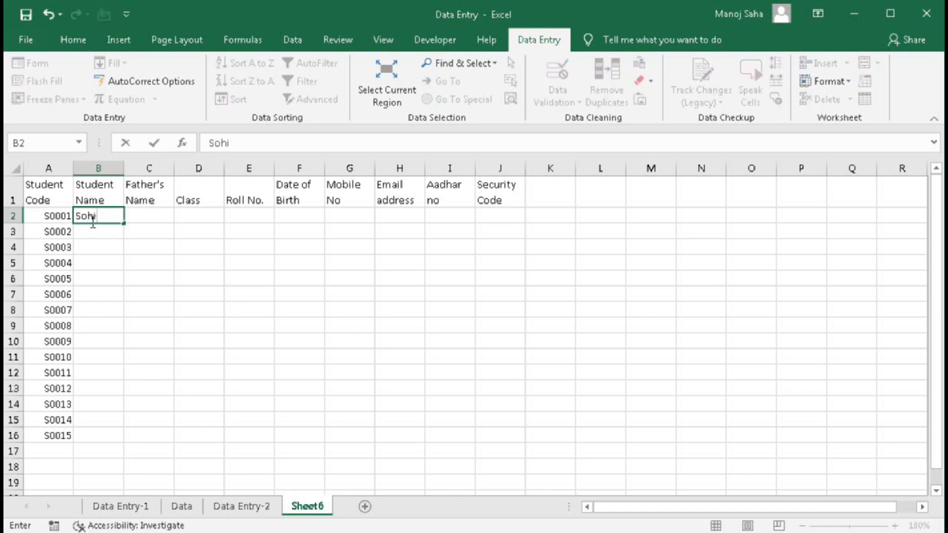
{"action": "key", "text": "Tab"}
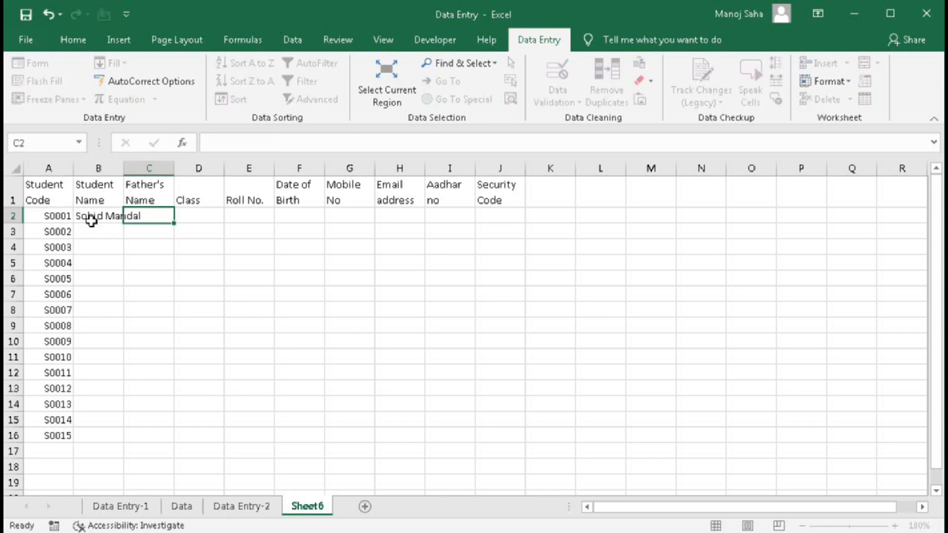
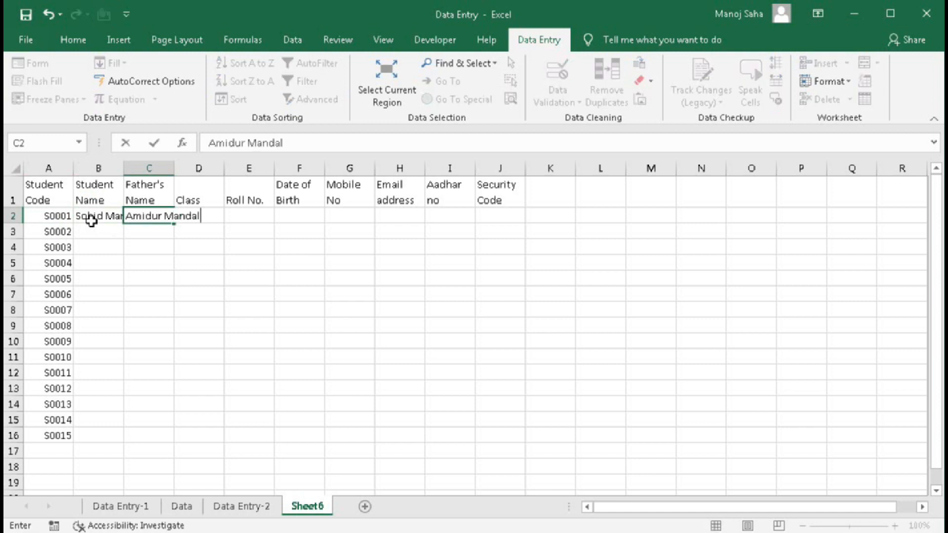
{"action": "key", "text": "Tab"}
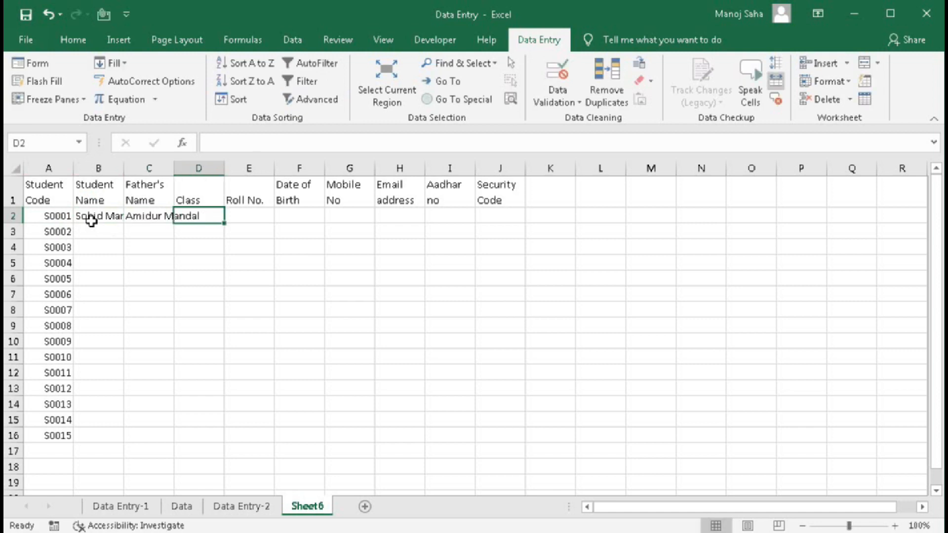
{"action": "type", "text": "12"}
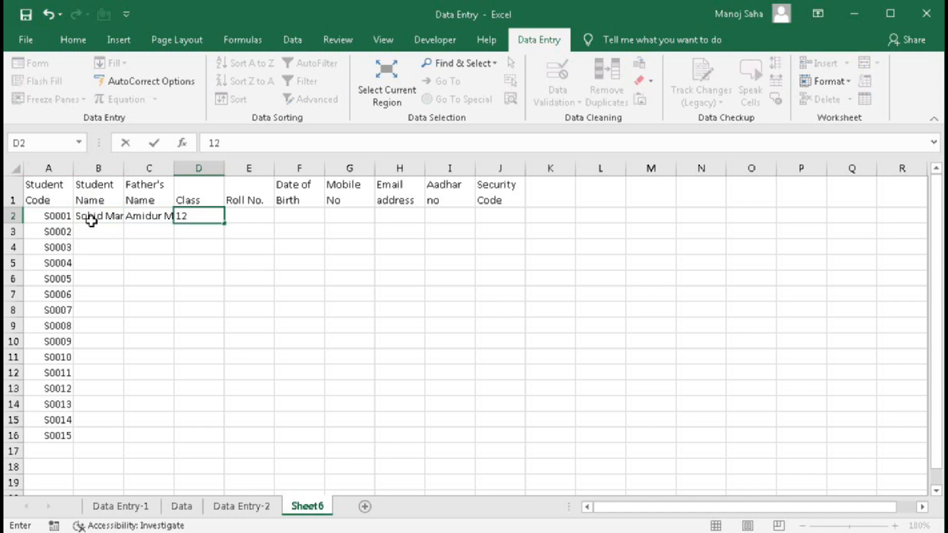
{"action": "key", "text": "Tab"}
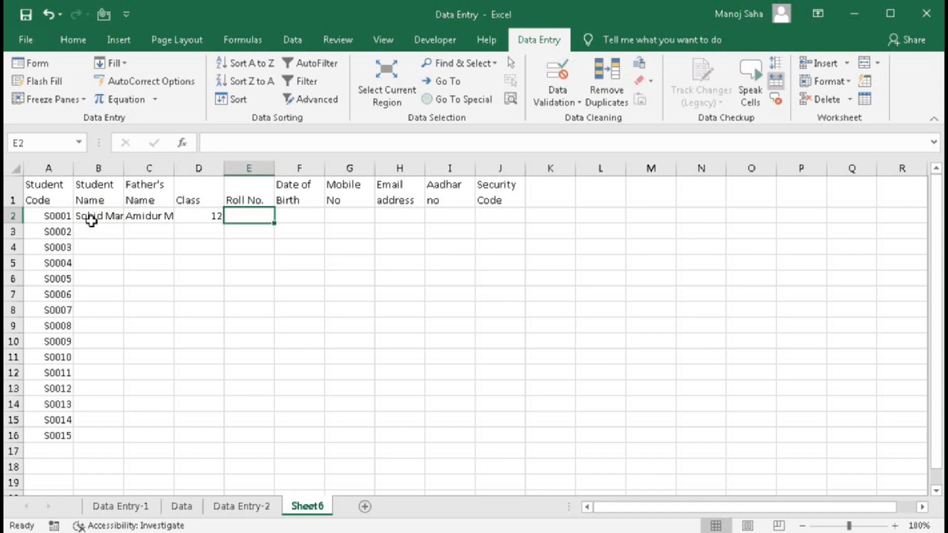
{"action": "type", "text": "48"}
{"action": "key", "text": "Tab"}
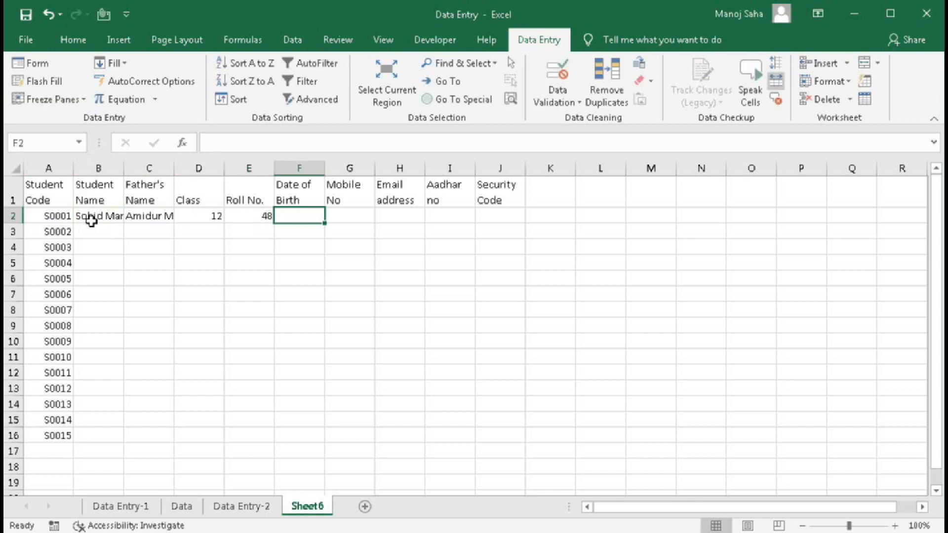
{"action": "type", "text": "29-"}
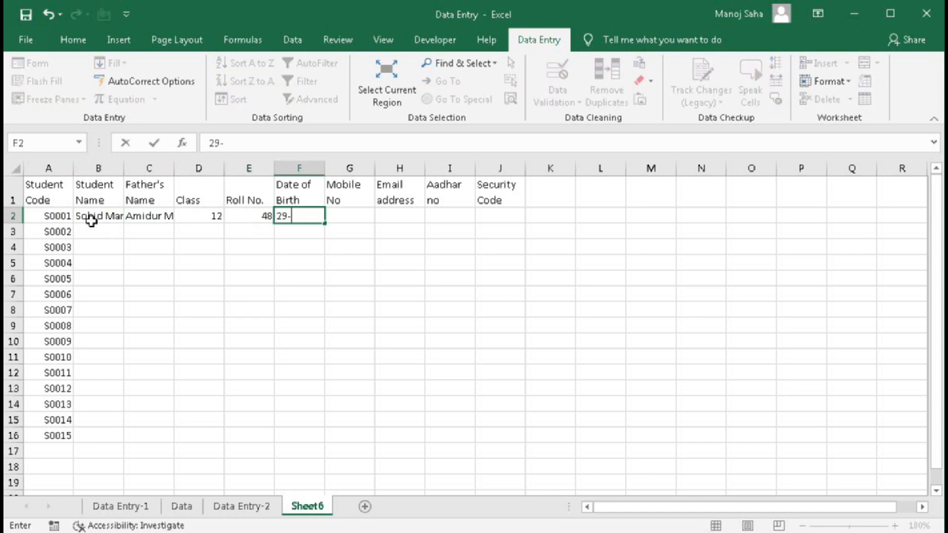
{"action": "type", "text": "10-2004"}
{"action": "key", "text": "Return"}
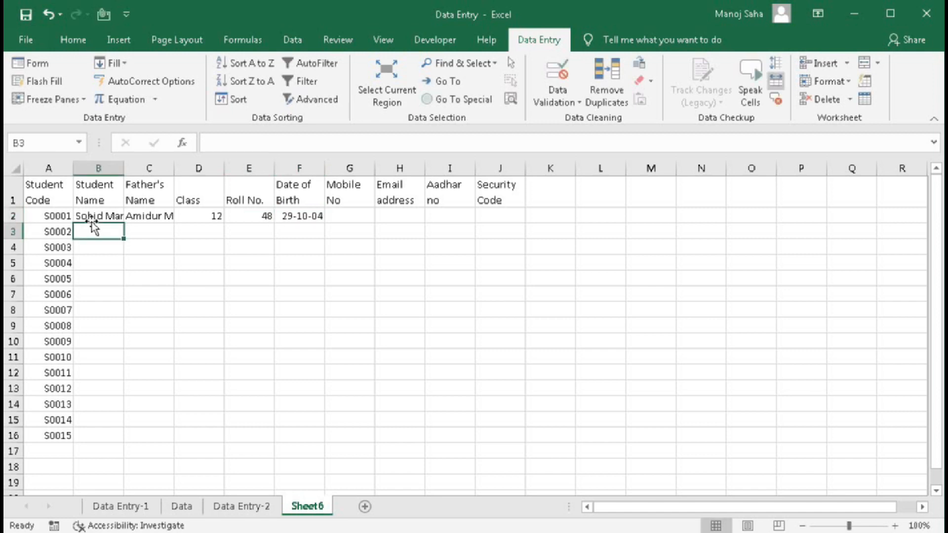
{"action": "left_click", "coordinate": [295, 217]}
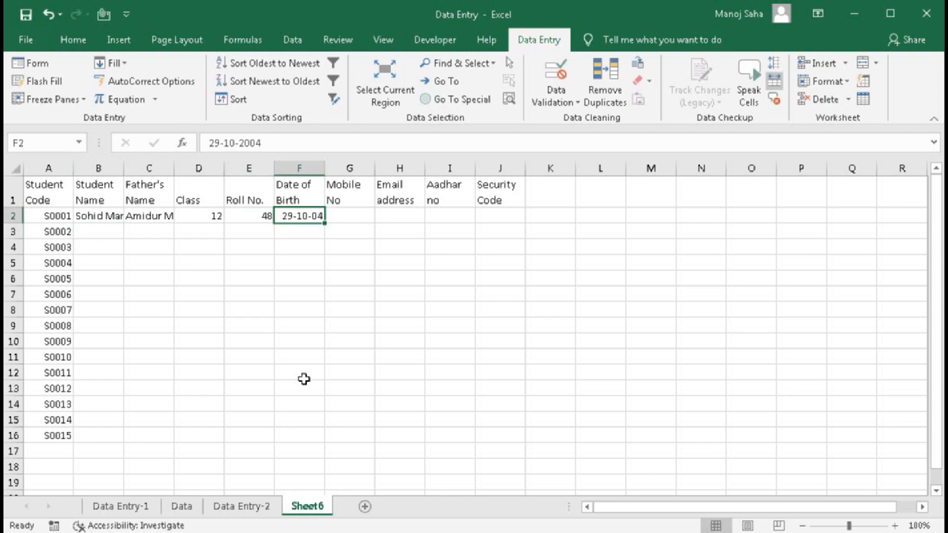
{"action": "left_click", "coordinate": [351, 221]}
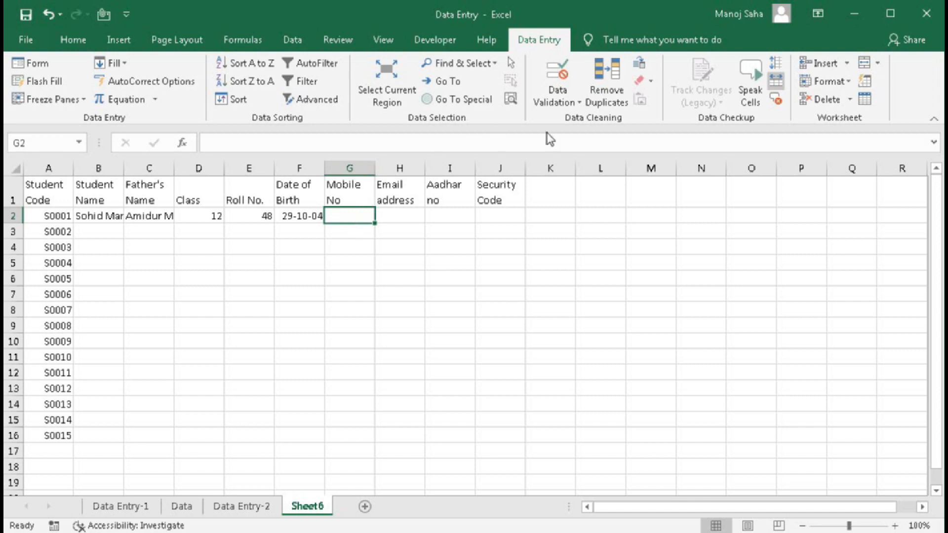
- Select the entire Mobile No column G
{"action": "left_click", "coordinate": [562, 74]}
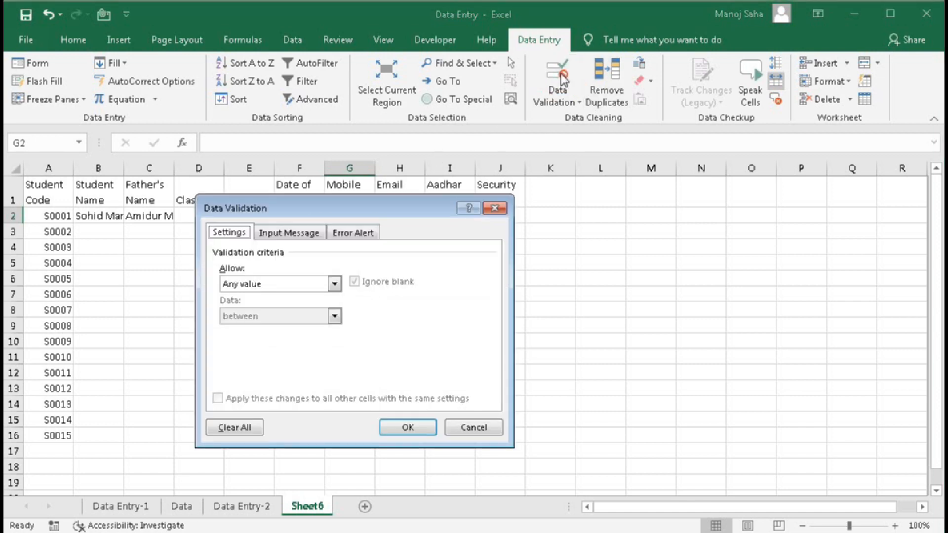
{"action": "left_click", "coordinate": [468, 428]}
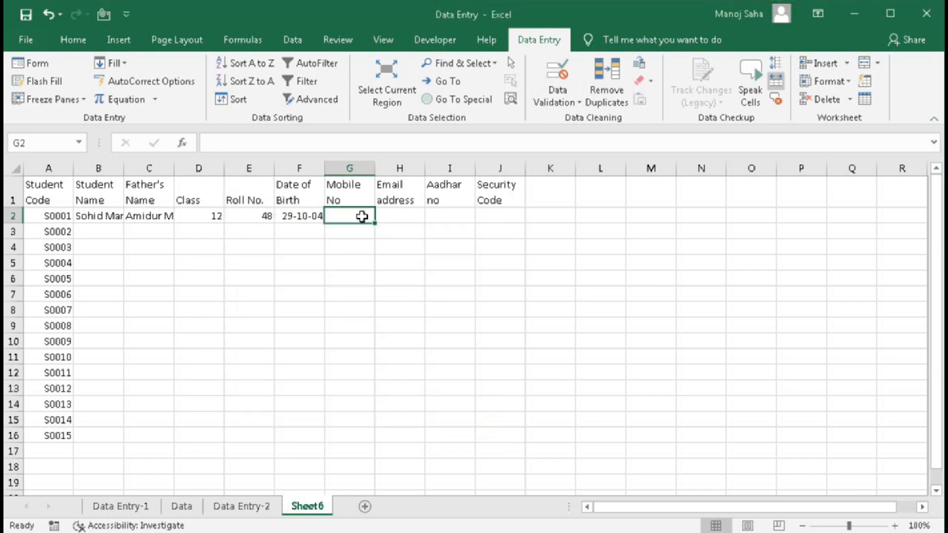
{"action": "left_click_drag", "start_coordinate": [361, 216], "coordinate": [364, 432]}
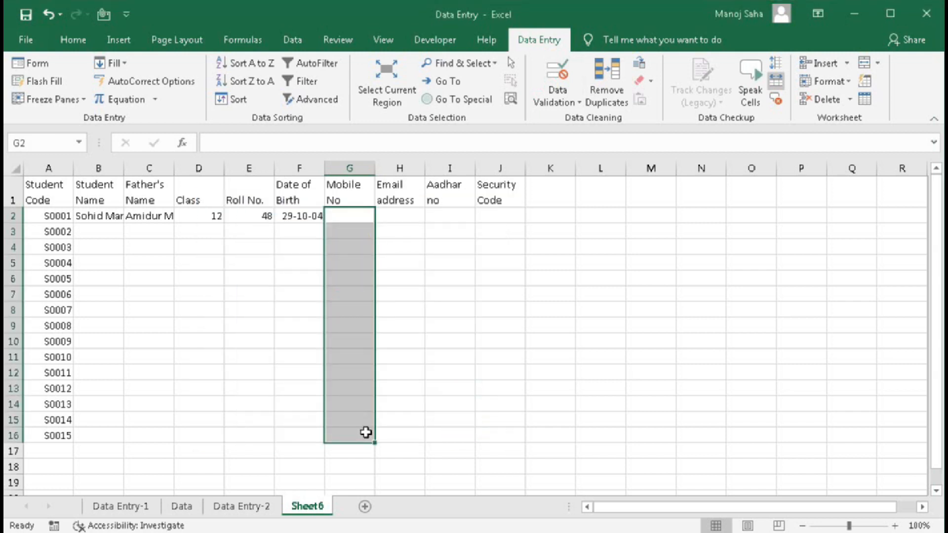
{"action": "left_click", "coordinate": [344, 213]}
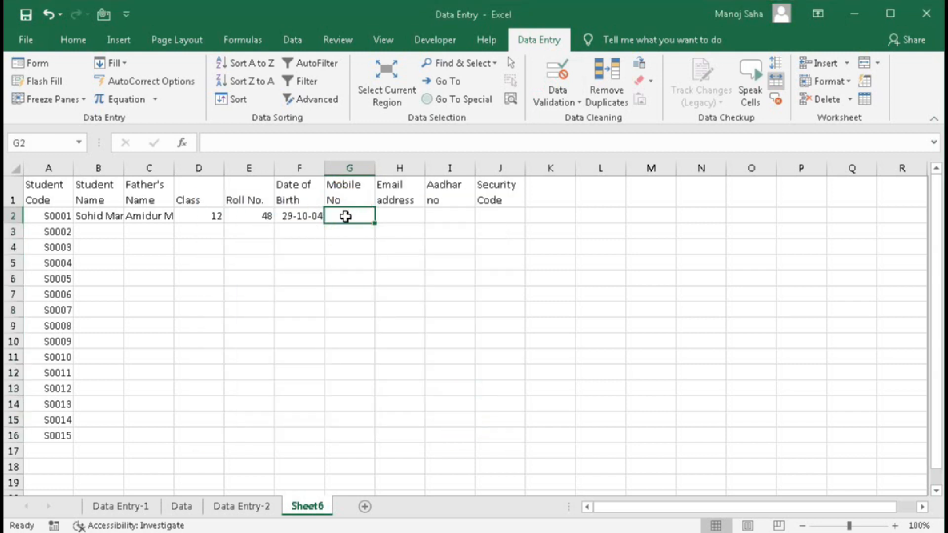
{"action": "left_click", "coordinate": [343, 232]}
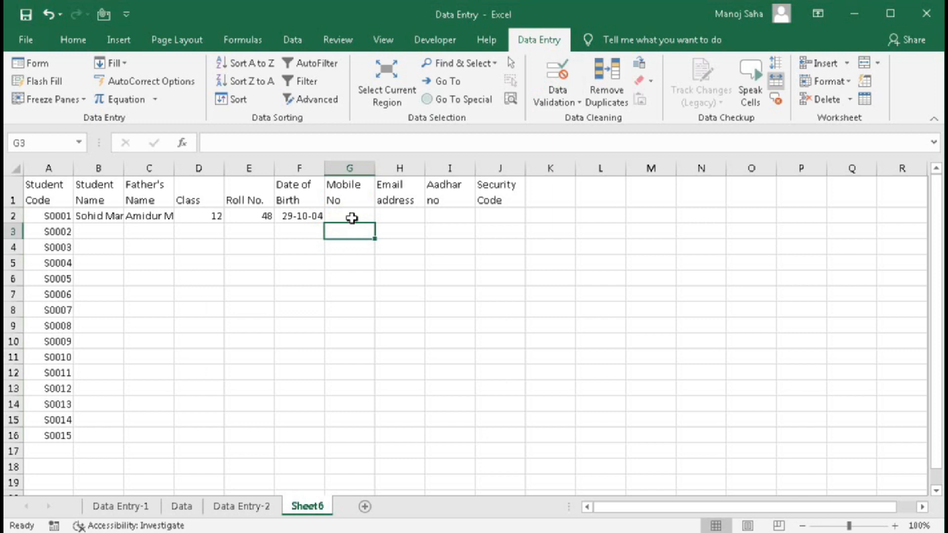
{"action": "left_click_drag", "start_coordinate": [351, 216], "coordinate": [331, 427]}
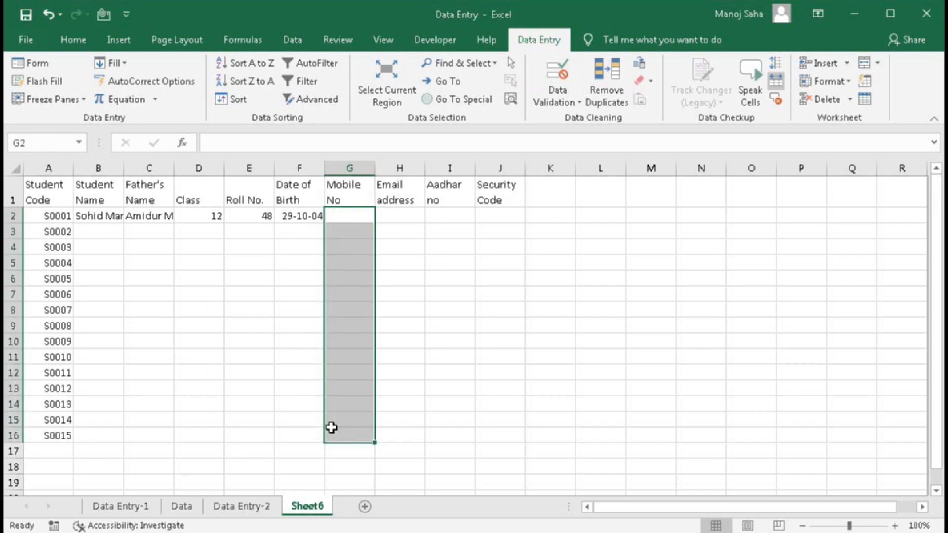
{"action": "left_click", "coordinate": [351, 168]}
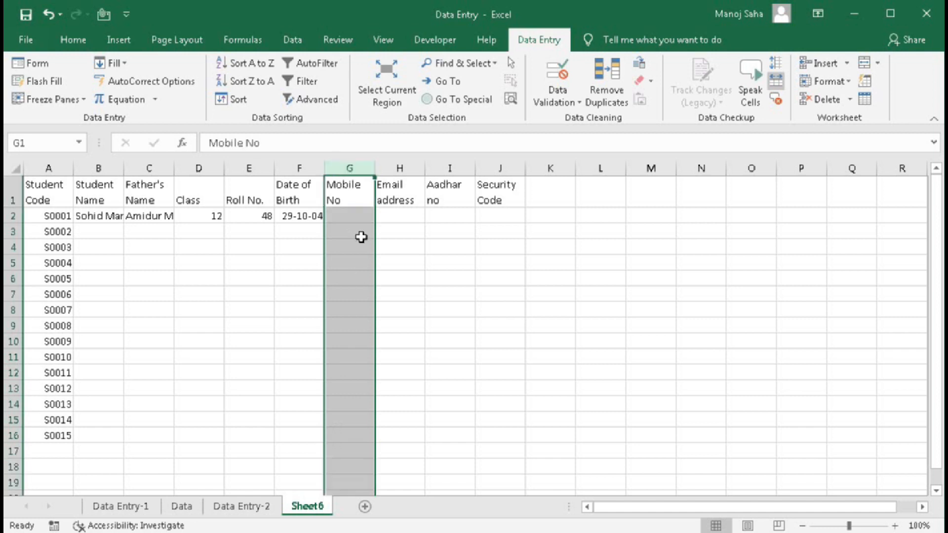
- Add a Custom data validation rule =len(G1)=10 to column G
{"action": "left_click", "coordinate": [557, 97]}
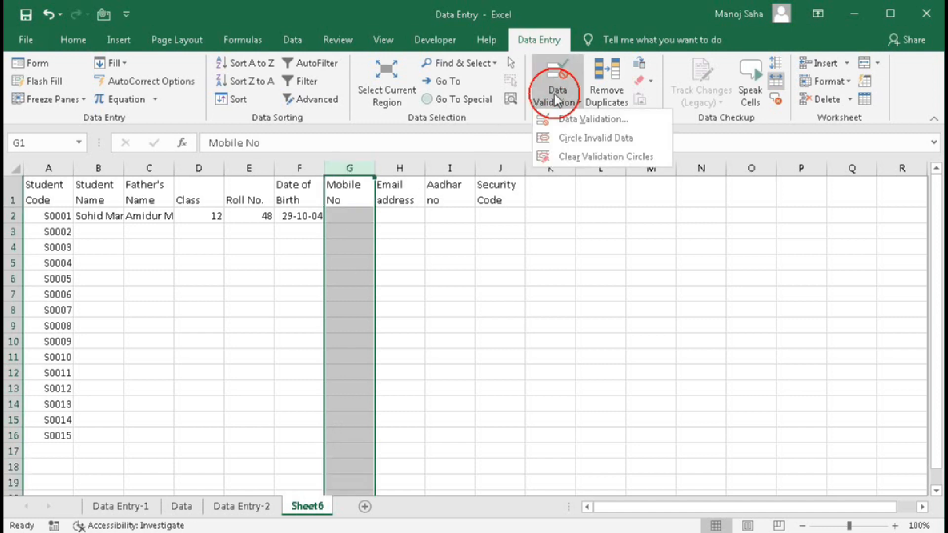
{"action": "left_click", "coordinate": [554, 117]}
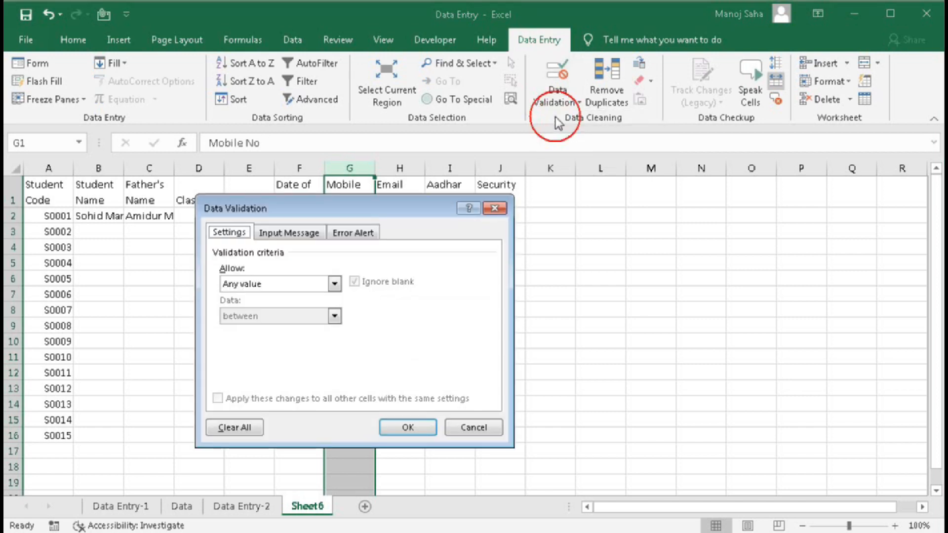
{"action": "left_click", "coordinate": [650, 207]}
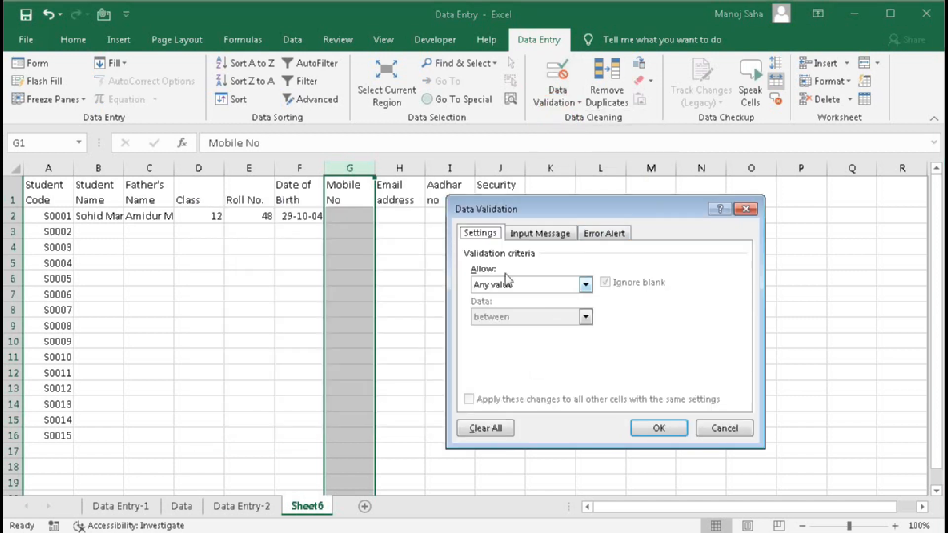
{"action": "left_click", "coordinate": [585, 285]}
{"action": "left_click", "coordinate": [488, 370]}
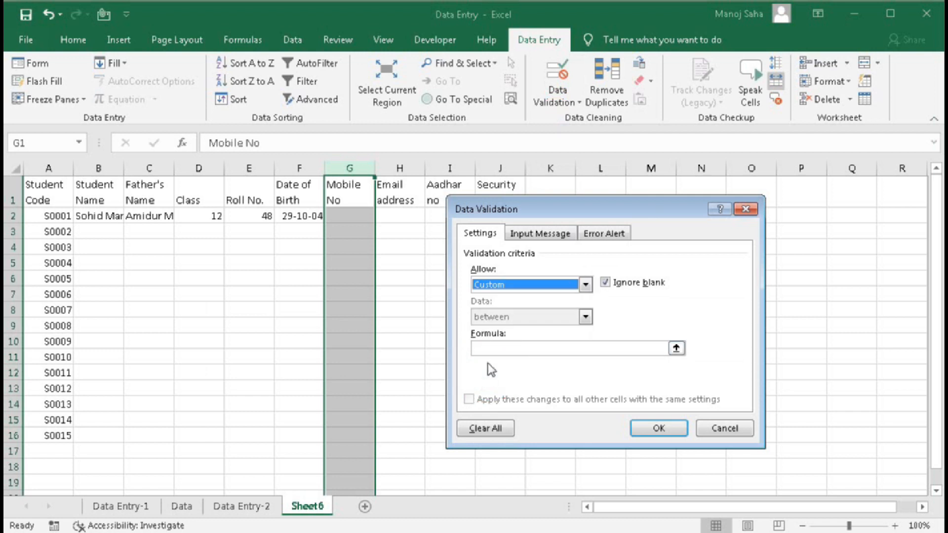
{"action": "left_click", "coordinate": [483, 346]}
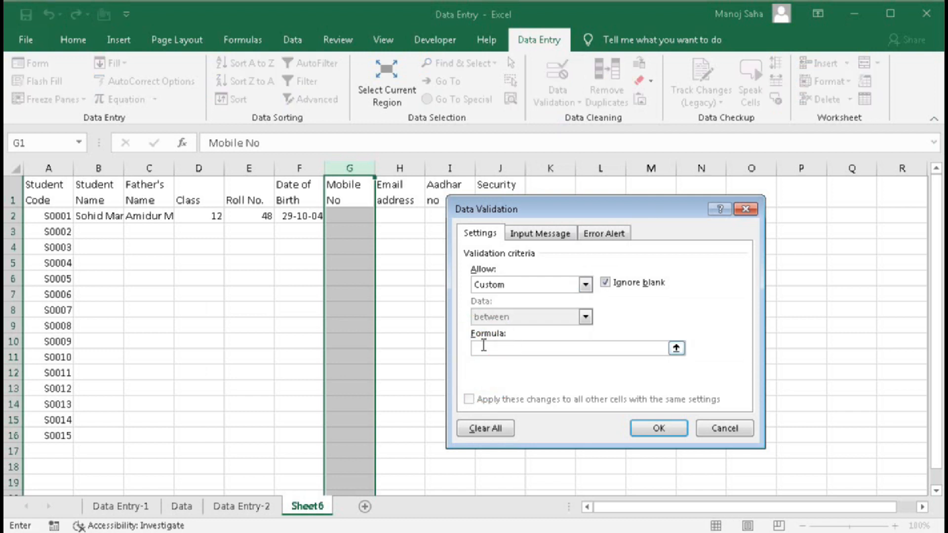
{"action": "type", "text": "=len("}
{"action": "left_click", "coordinate": [357, 191]}
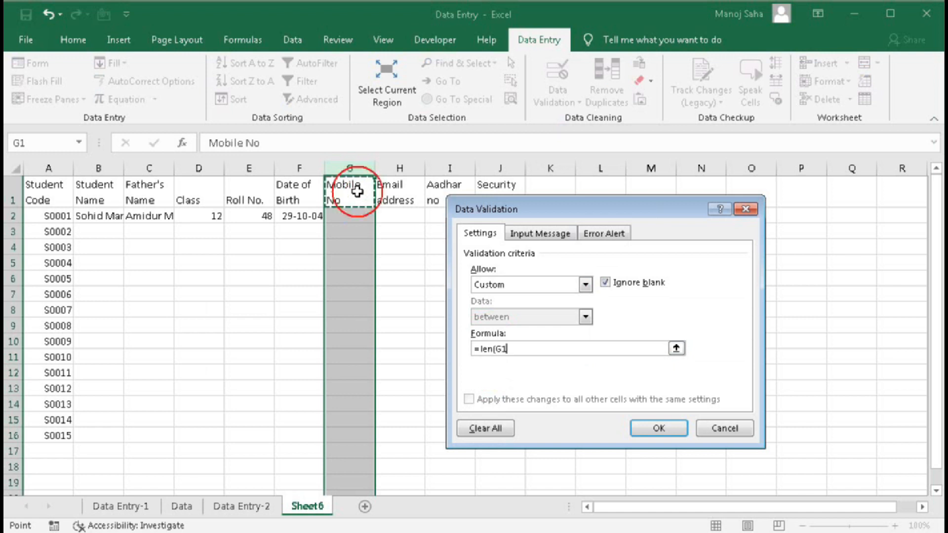
{"action": "type", "text": ")"}
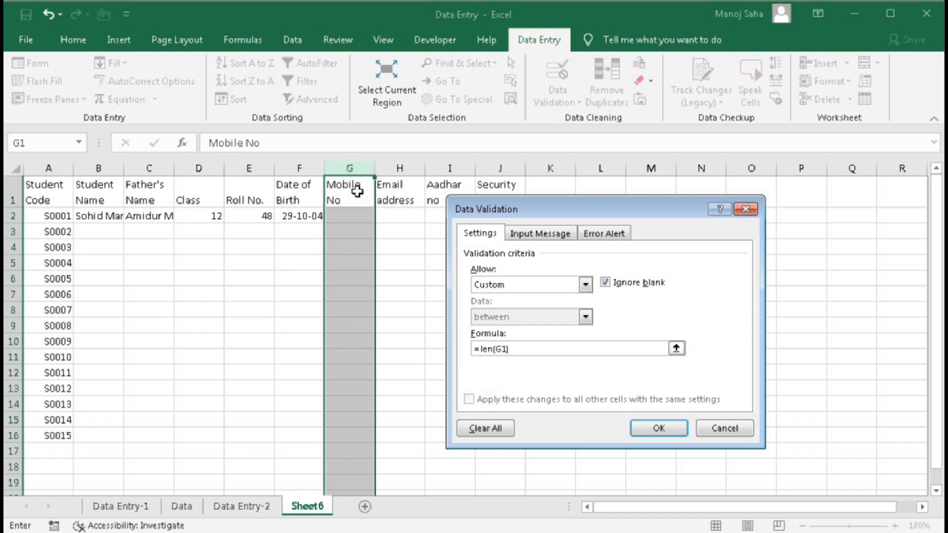
{"action": "type", "text": "=10"}
{"action": "left_click", "coordinate": [637, 428]}
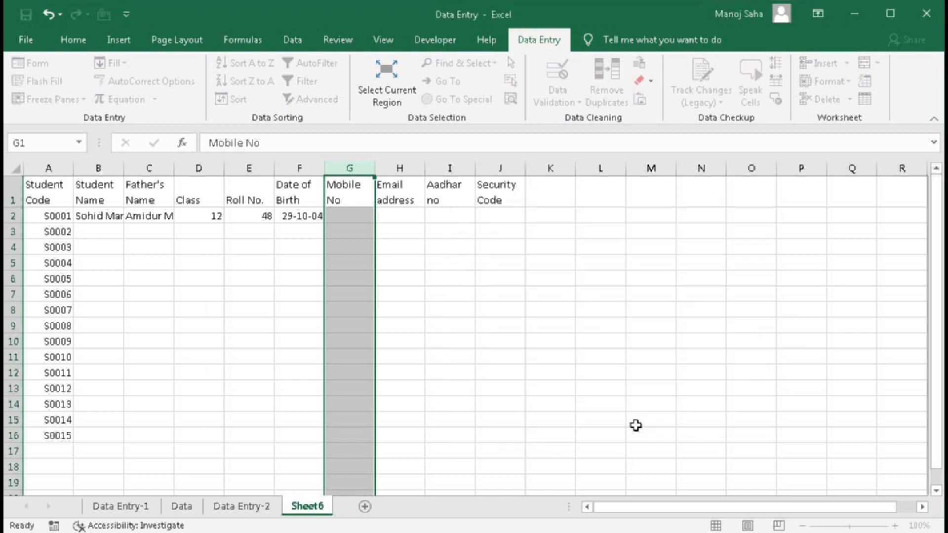
{"action": "left_click", "coordinate": [364, 219]}
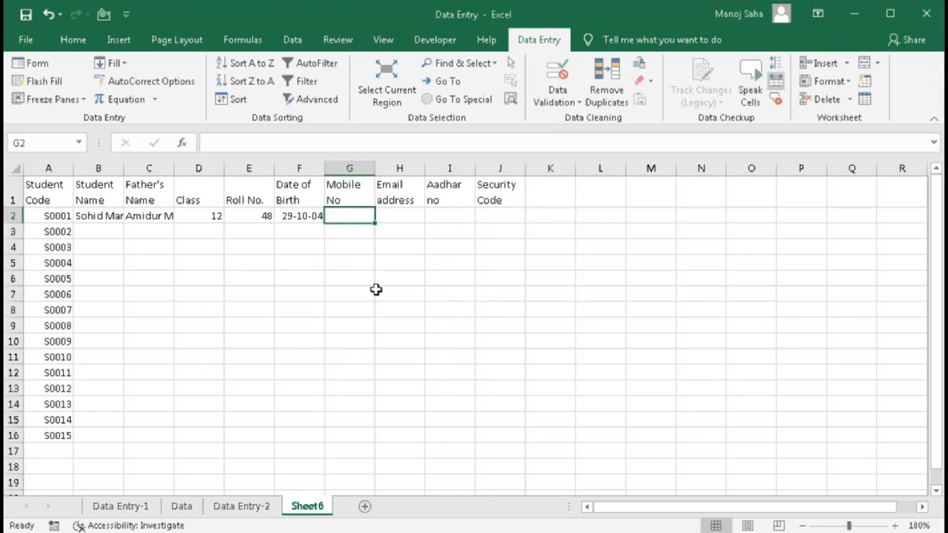
{"action": "type", "text": "9"}
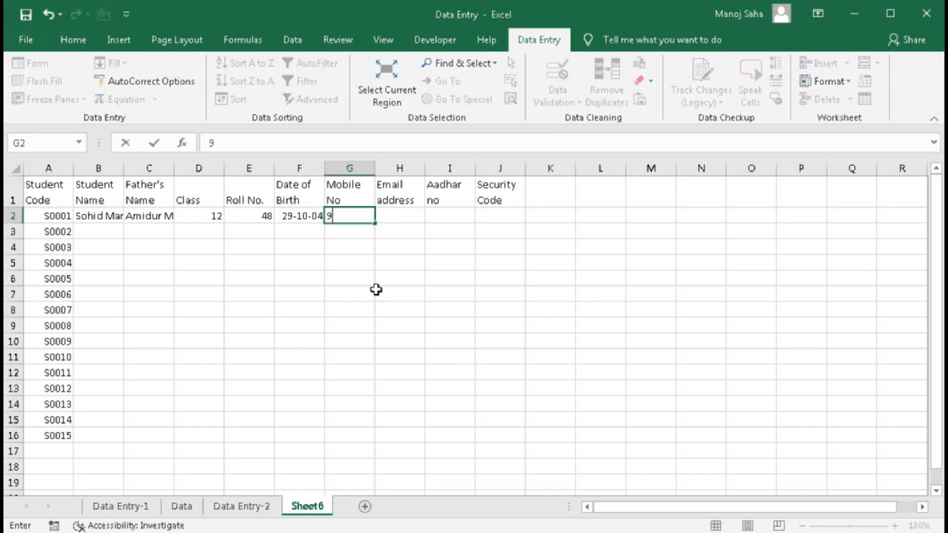
{"action": "type", "text": "58458698"}
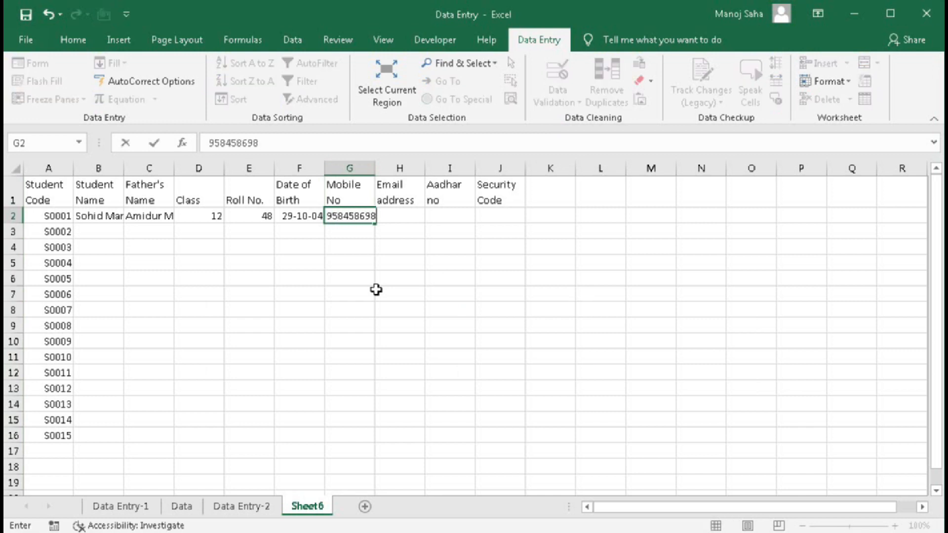
{"action": "key", "text": "Return"}
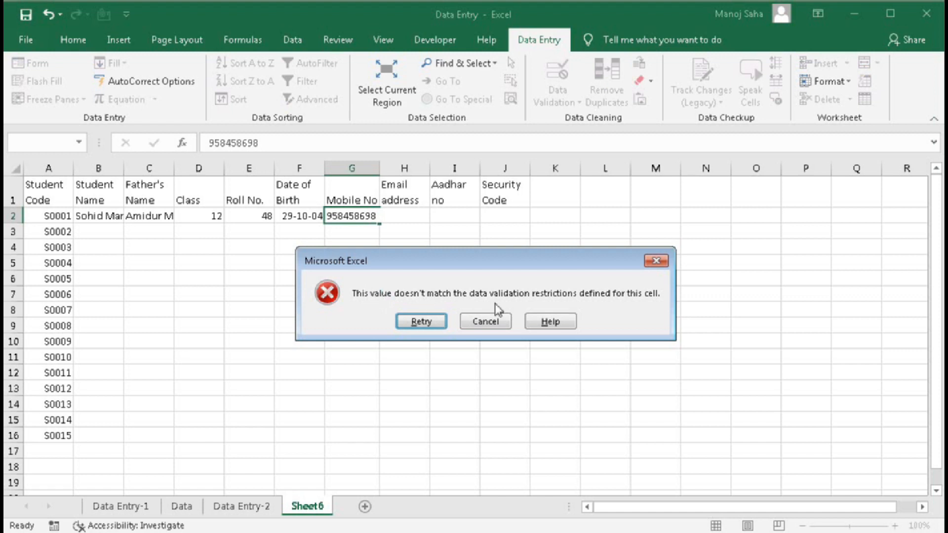
{"action": "left_click", "coordinate": [486, 321]}
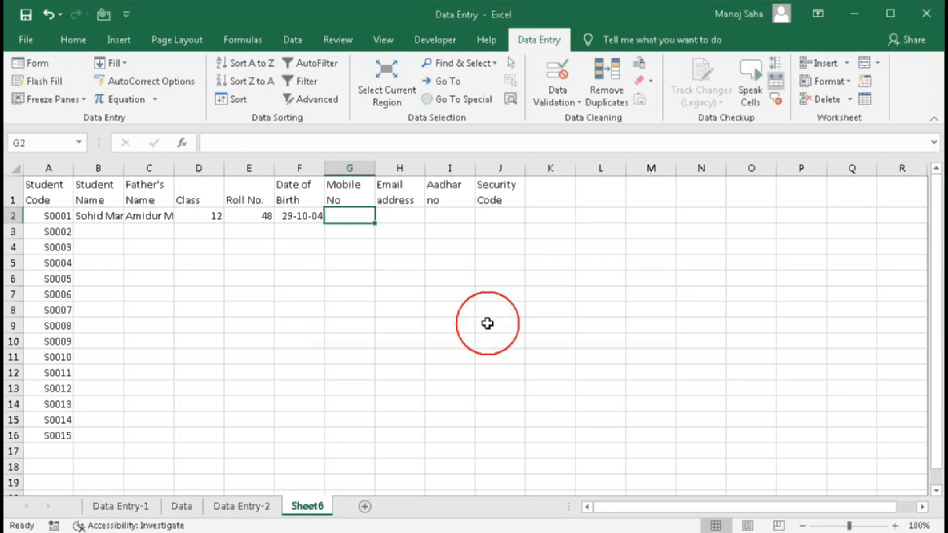
- Set the validation error alert title to 'Mobile No' with message 'Invalid Mobile Number'
{"action": "left_click", "coordinate": [555, 99]}
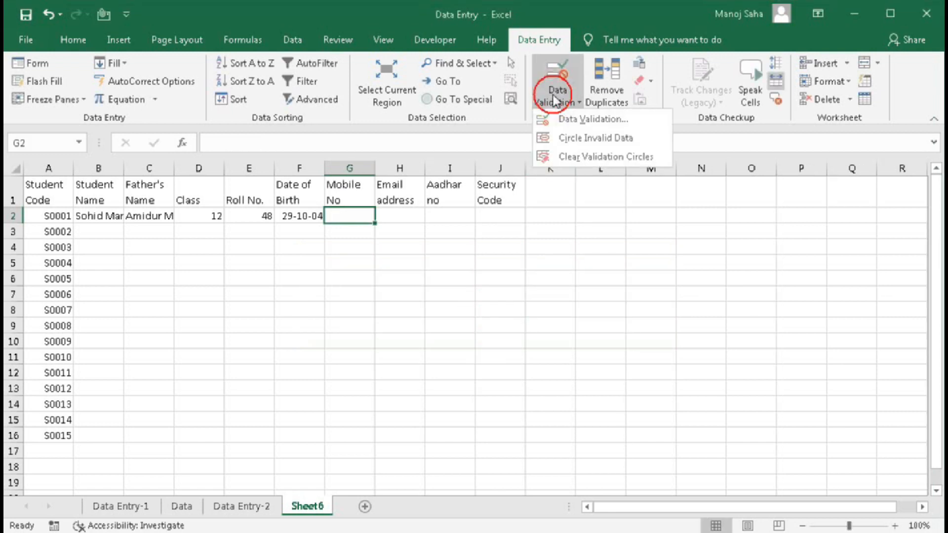
{"action": "left_click", "coordinate": [560, 118]}
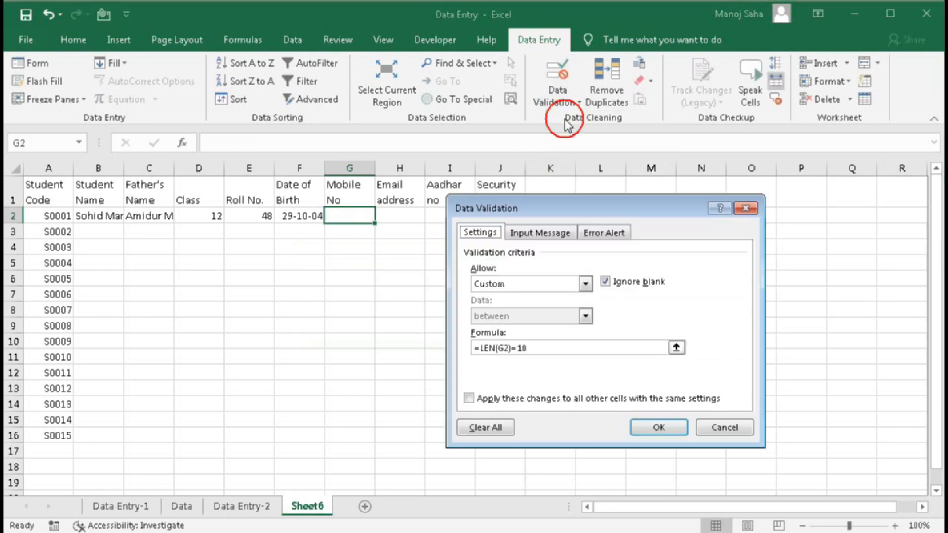
{"action": "left_click", "coordinate": [598, 239]}
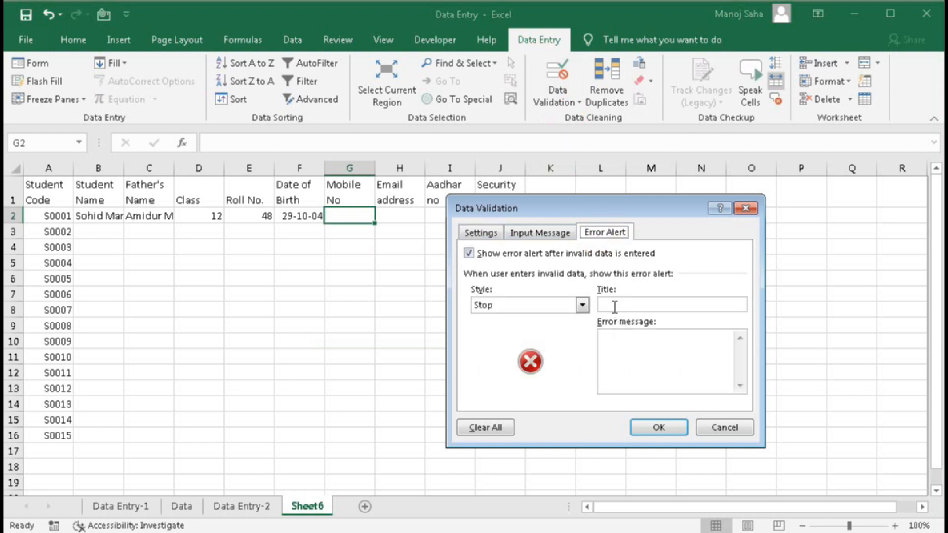
{"action": "left_click", "coordinate": [610, 305]}
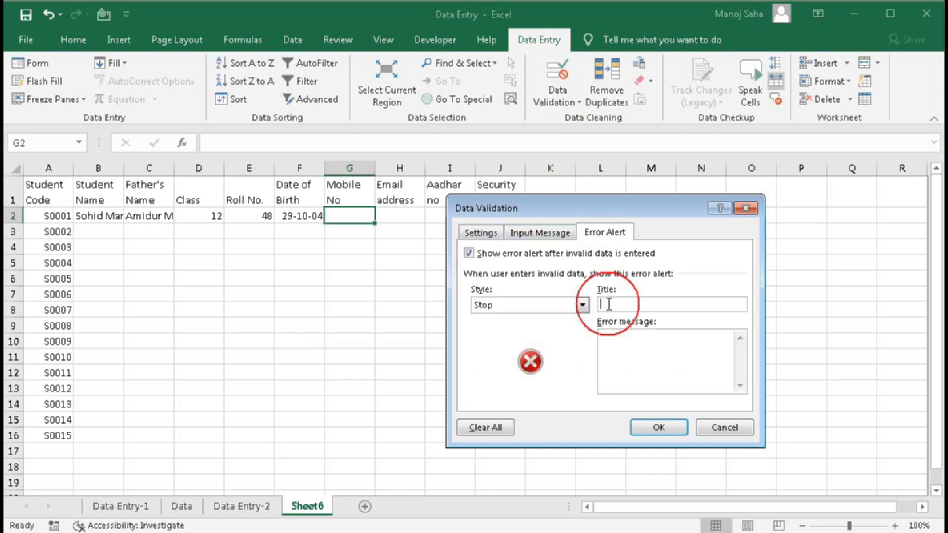
{"action": "left_click", "coordinate": [613, 348]}
{"action": "left_click", "coordinate": [610, 305]}
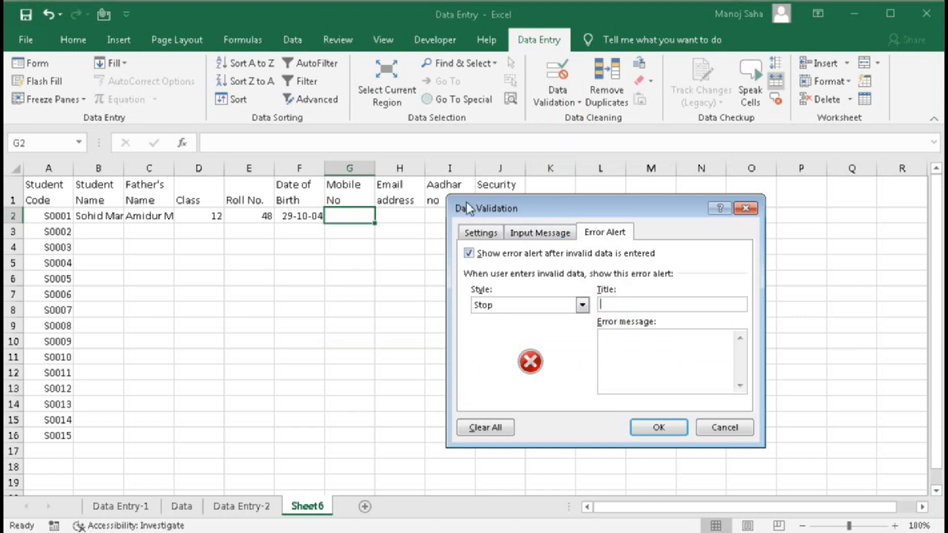
{"action": "left_click", "coordinate": [605, 303]}
{"action": "type", "text": "Mobile No"}
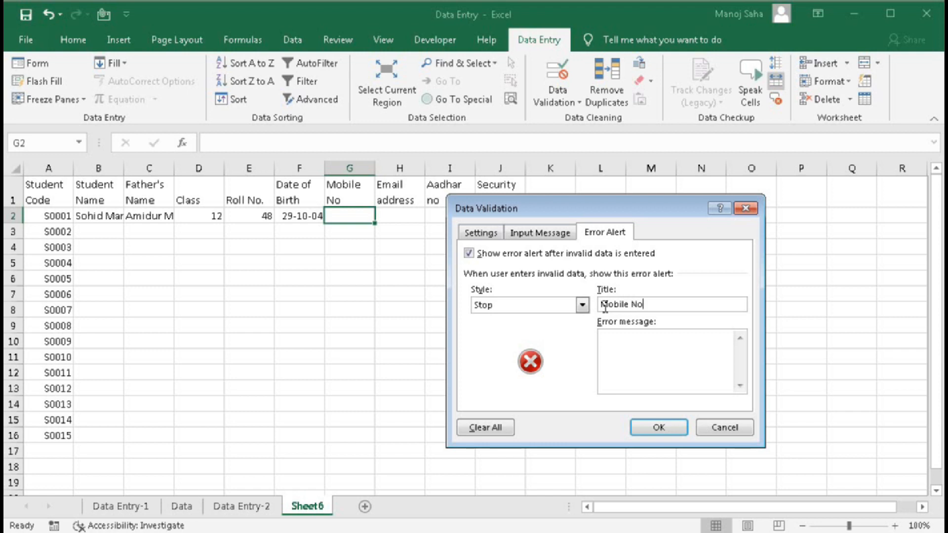
{"action": "left_click", "coordinate": [622, 340]}
{"action": "type", "text": "Invalid Mobile"}
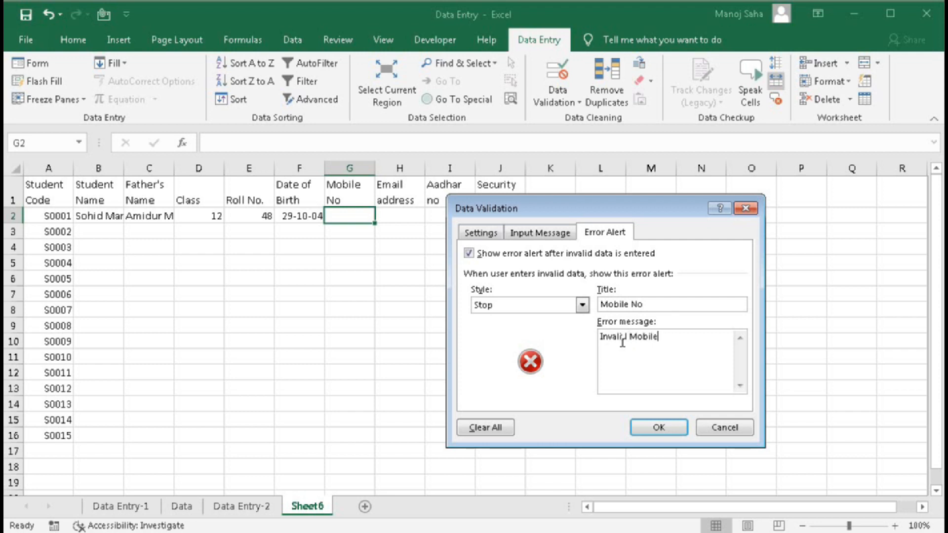
{"action": "type", "text": " Number."}
{"action": "left_click", "coordinate": [657, 426]}
- Test G2 with an 11-digit number, cancel the alert, then enter a valid 10-digit number
{"action": "left_click", "coordinate": [349, 216]}
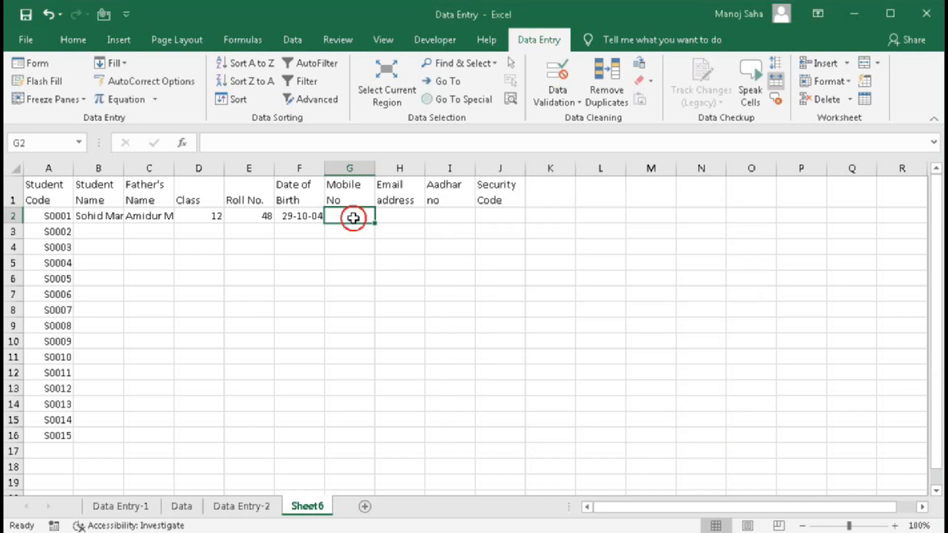
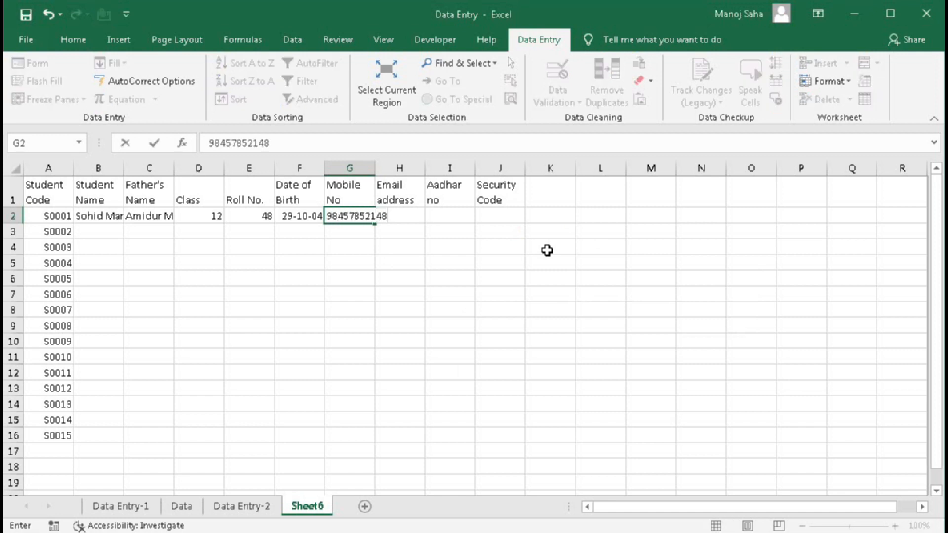
{"action": "key", "text": "Return"}
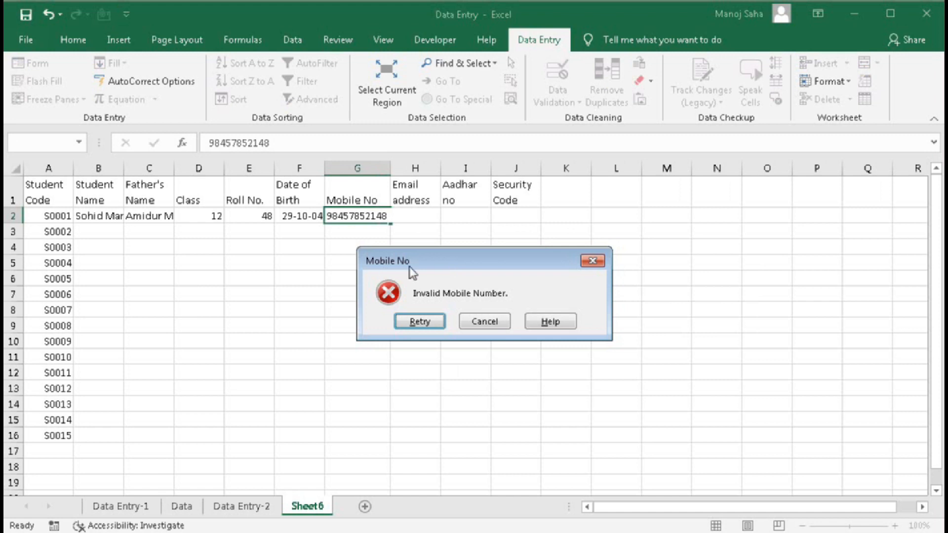
{"action": "left_click", "coordinate": [486, 321]}
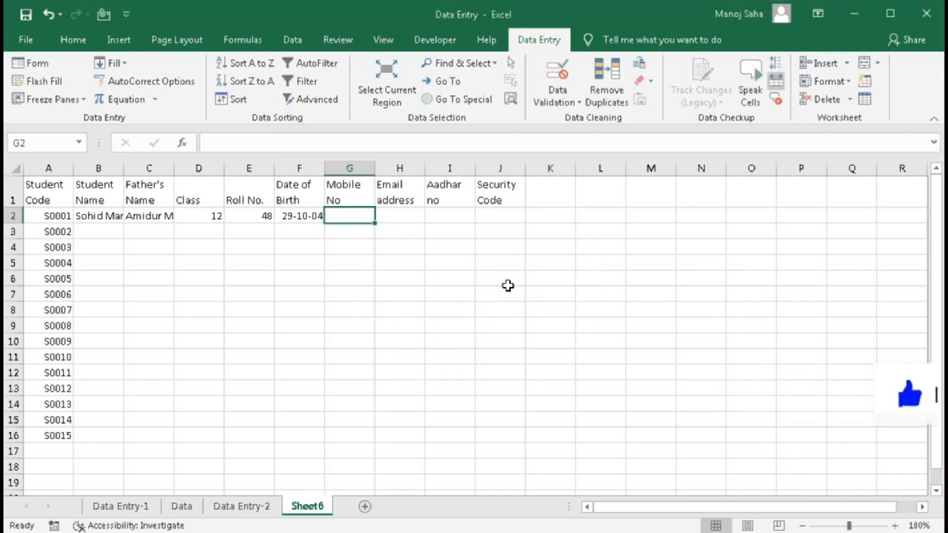
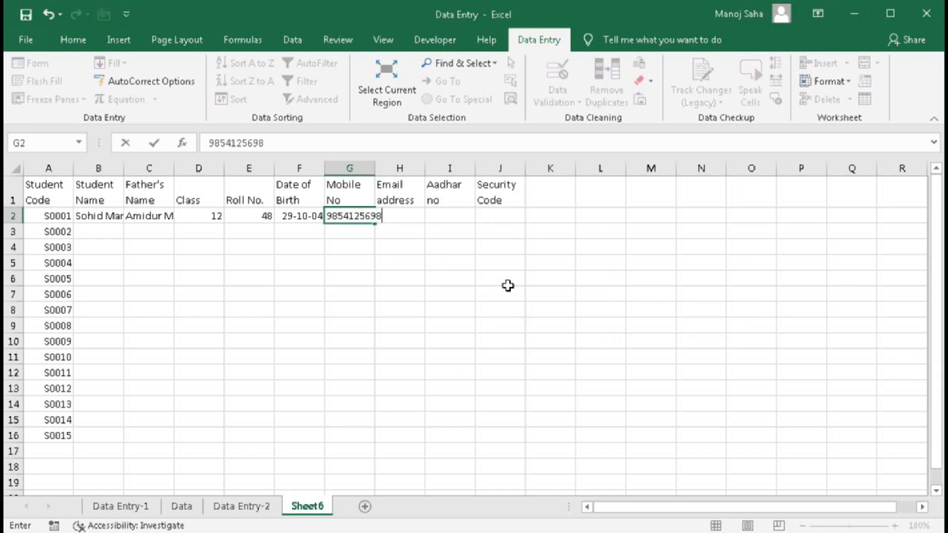
{"action": "key", "text": "Return"}
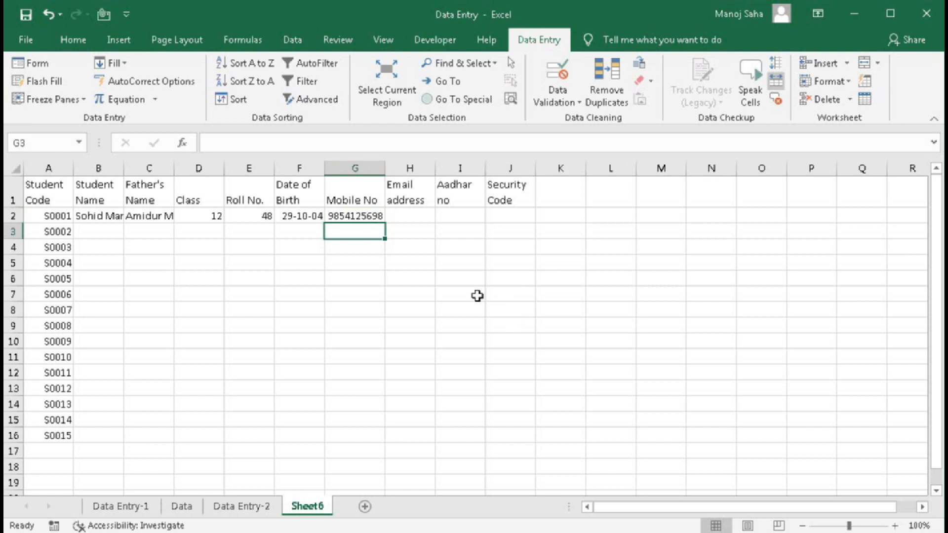
{"action": "left_click", "coordinate": [408, 219]}
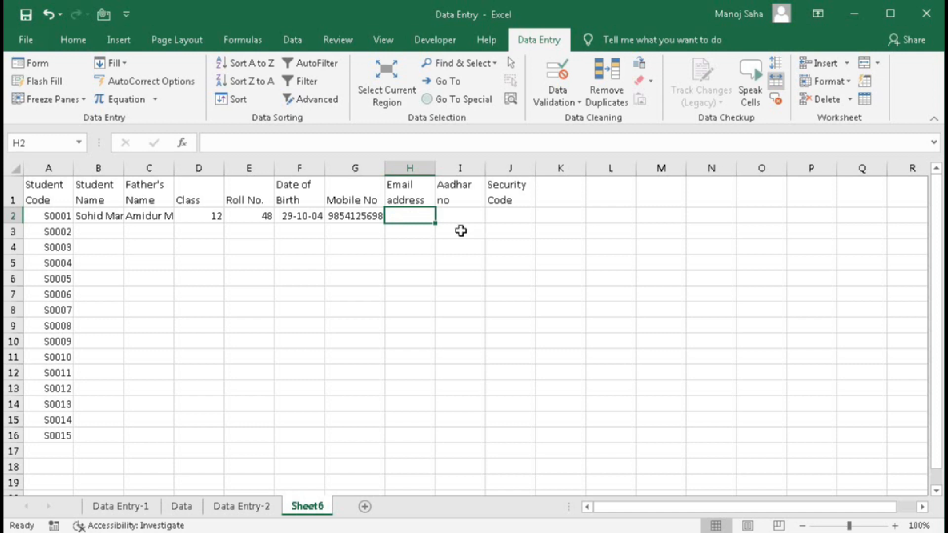
- Enter the email wildcard pattern *@*.* in spare cell M7
{"action": "left_click", "coordinate": [679, 297]}
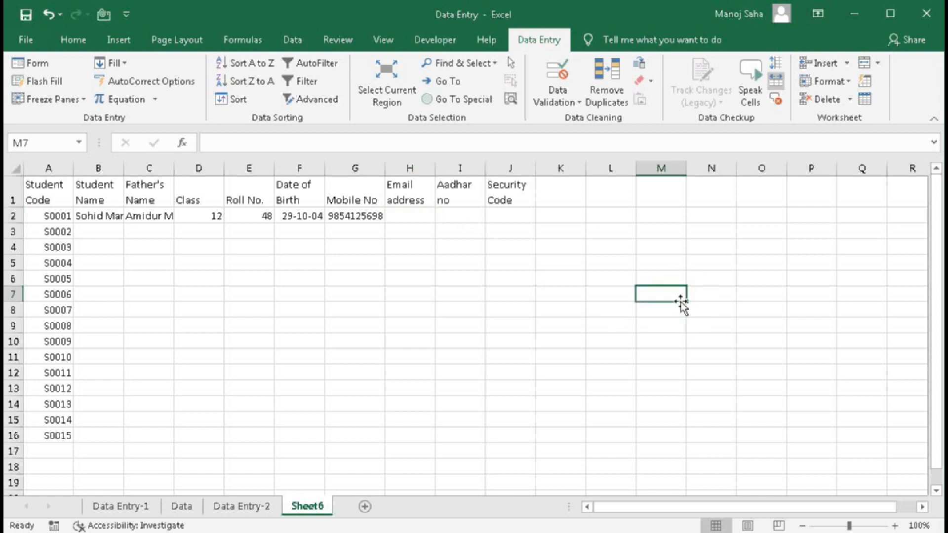
{"action": "type", "text": "*"}
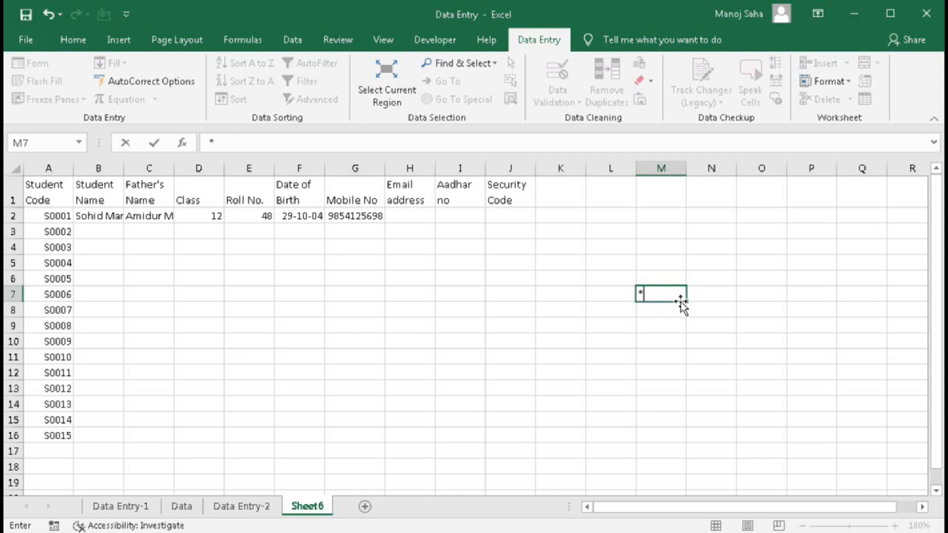
{"action": "type", "text": "@"}
{"action": "type", "text": "*."}
{"action": "type", "text": "*"}
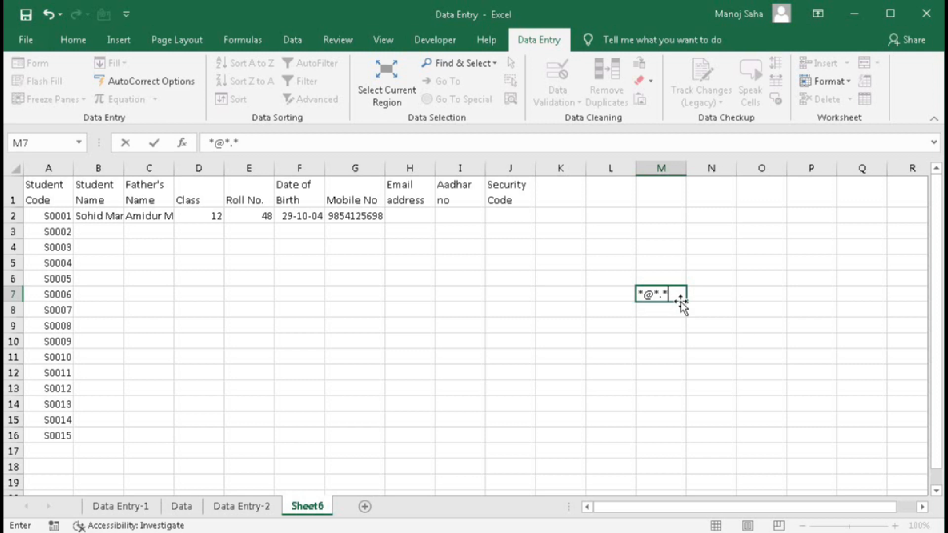
{"action": "left_click", "coordinate": [399, 216]}
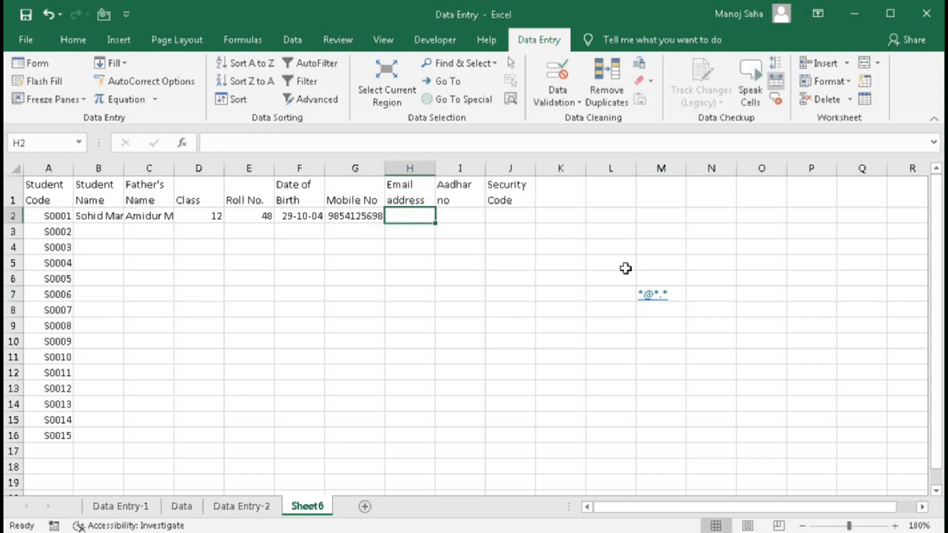
- Open Data Validation for H2 and set Allow to Custom
{"action": "left_click", "coordinate": [557, 72]}
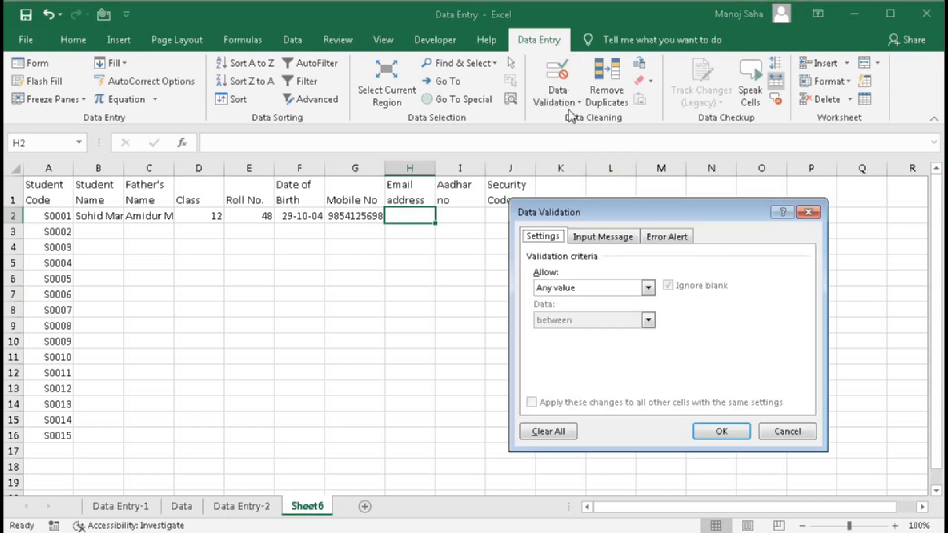
{"action": "left_click", "coordinate": [648, 288]}
{"action": "left_click", "coordinate": [577, 377]}
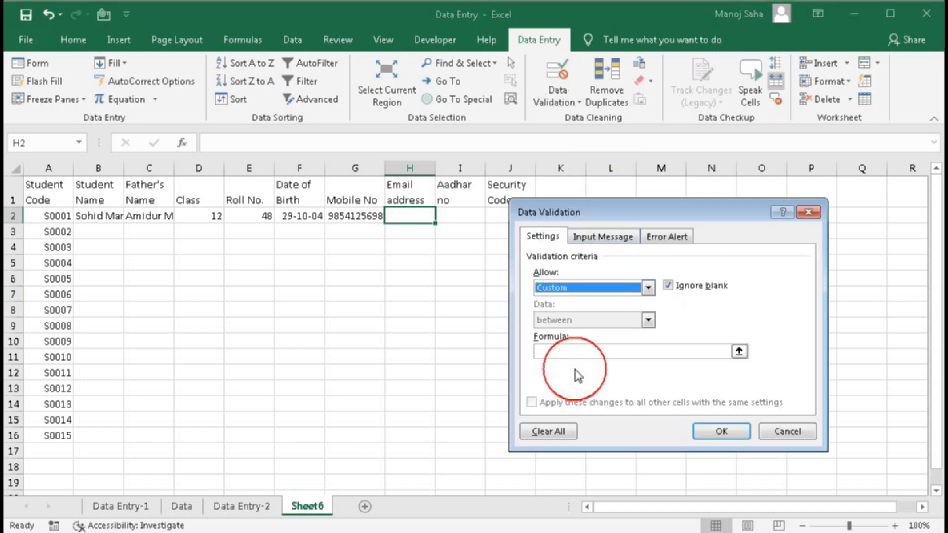
{"action": "left_click", "coordinate": [561, 350]}
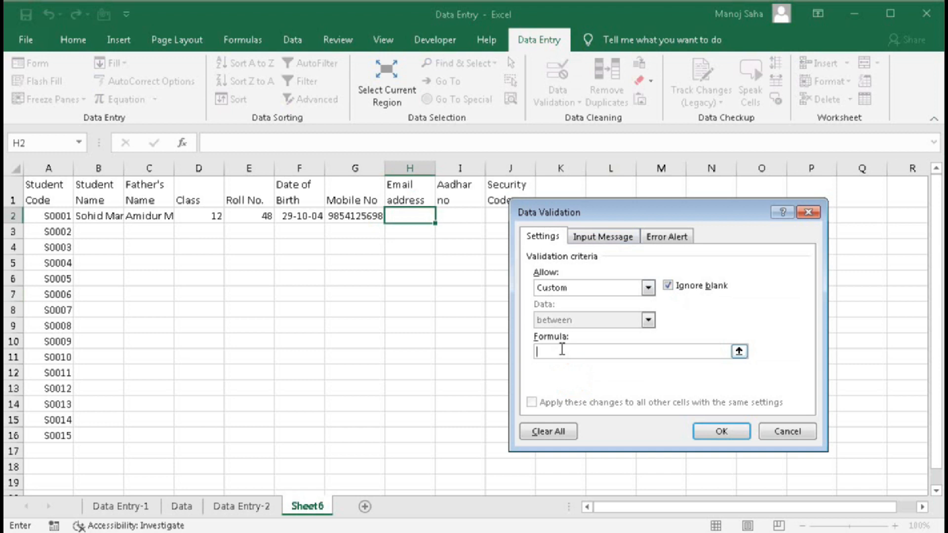
- Enter the formula match("*@*.*",H2,0) in the validation Formula box
{"action": "type", "text": "=match("}
{"action": "left_click", "coordinate": [412, 214]}
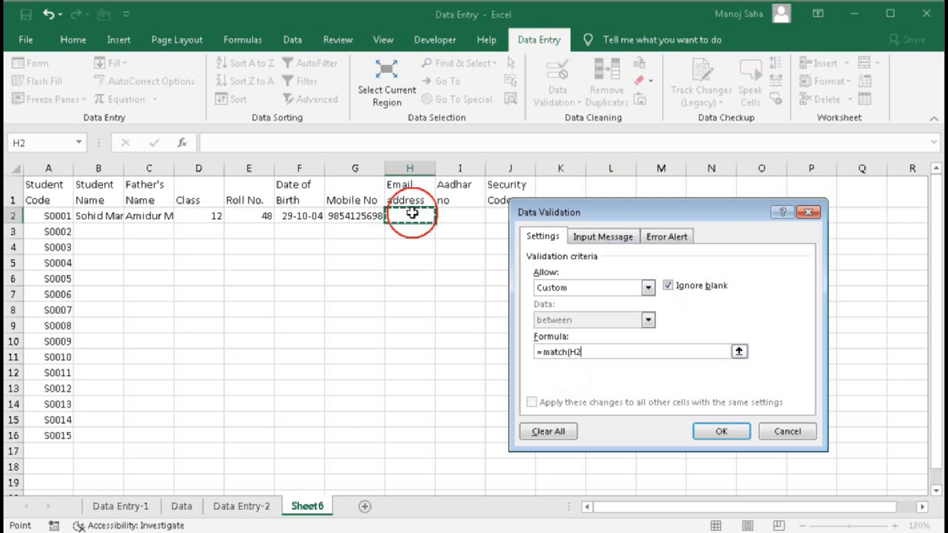
{"action": "key", "text": "BackSpace"}
{"action": "key", "text": "BackSpace"}
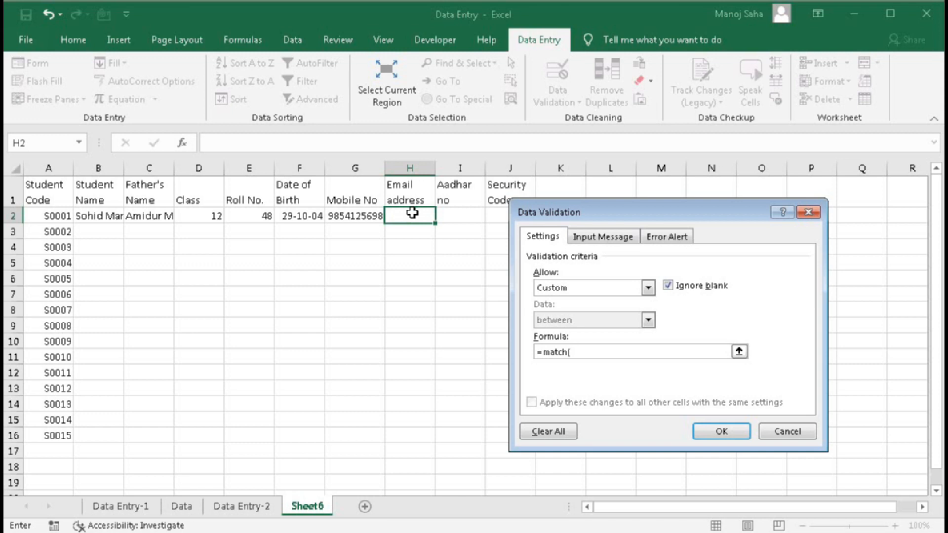
{"action": "type", "text": "\"*@*.*\","}
{"action": "left_click", "coordinate": [412, 213]}
{"action": "type", "text": ",0)"}
- Wrap it as =isnumber(match("*@*.*",H2,0)) and apply the rule
{"action": "left_click_drag", "start_coordinate": [546, 352], "coordinate": [619, 348]}
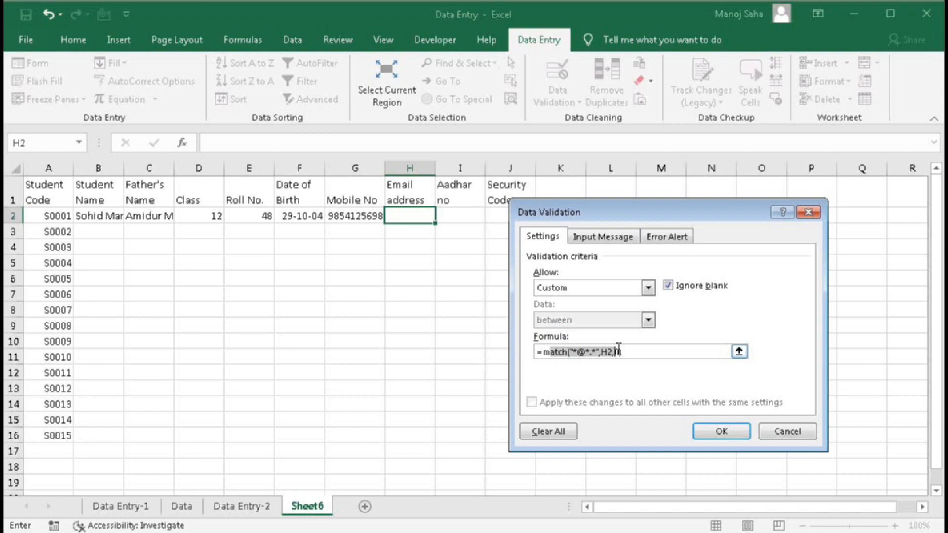
{"action": "left_click", "coordinate": [543, 355]}
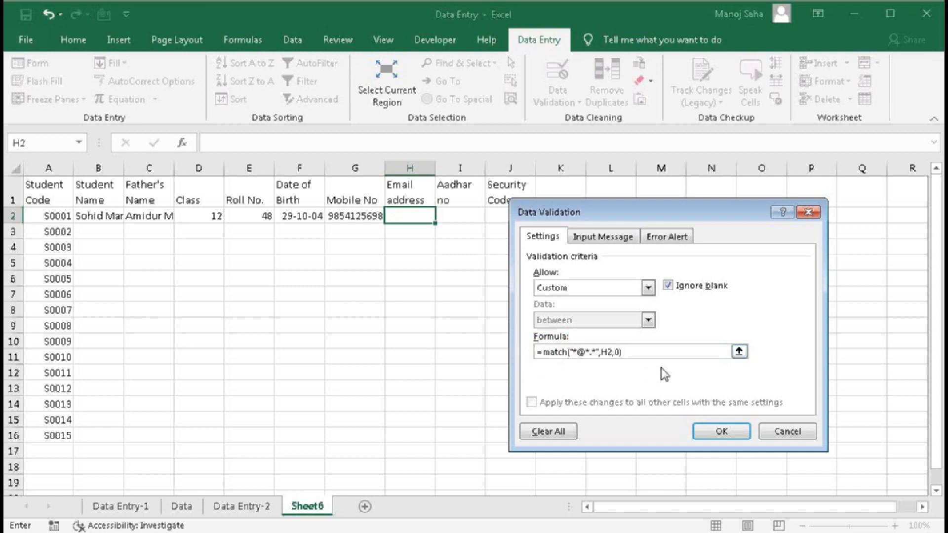
{"action": "type", "text": "isn"}
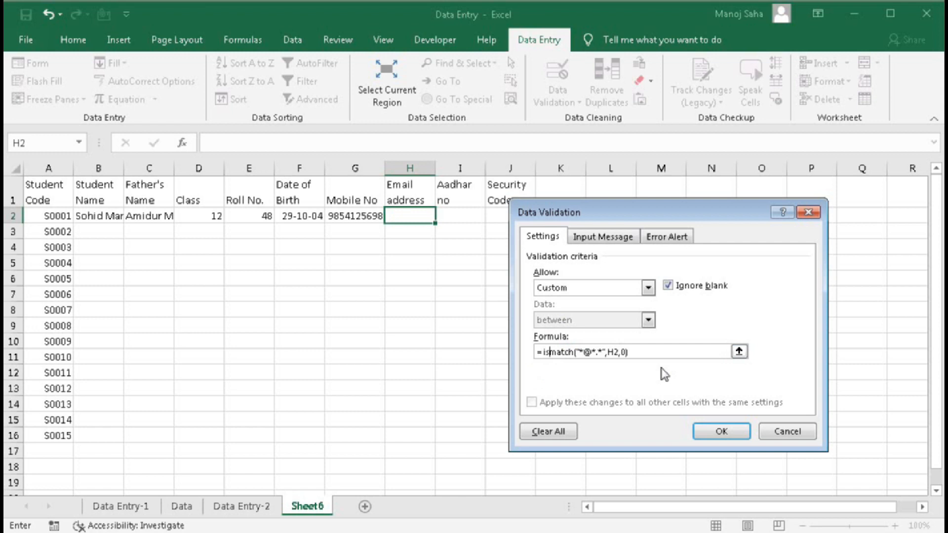
{"action": "type", "text": "umber"}
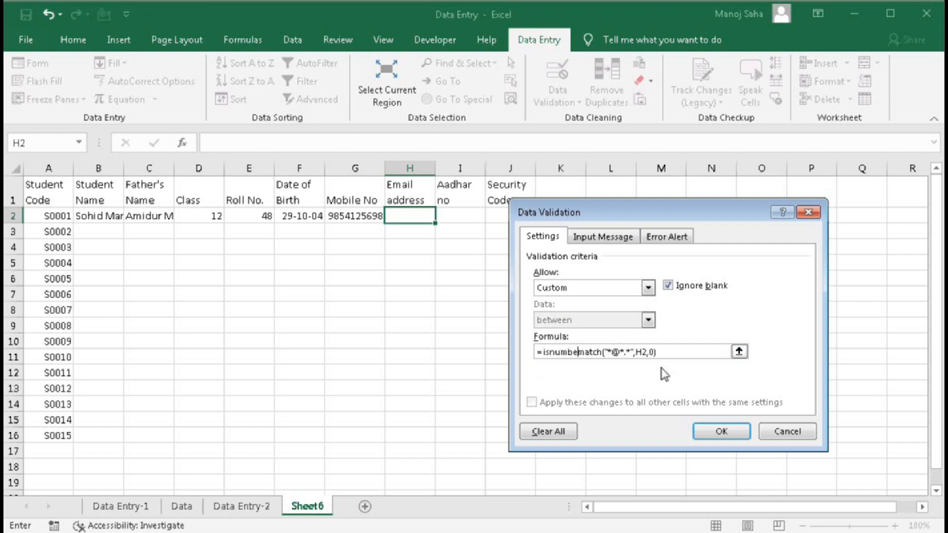
{"action": "type", "text": "("}
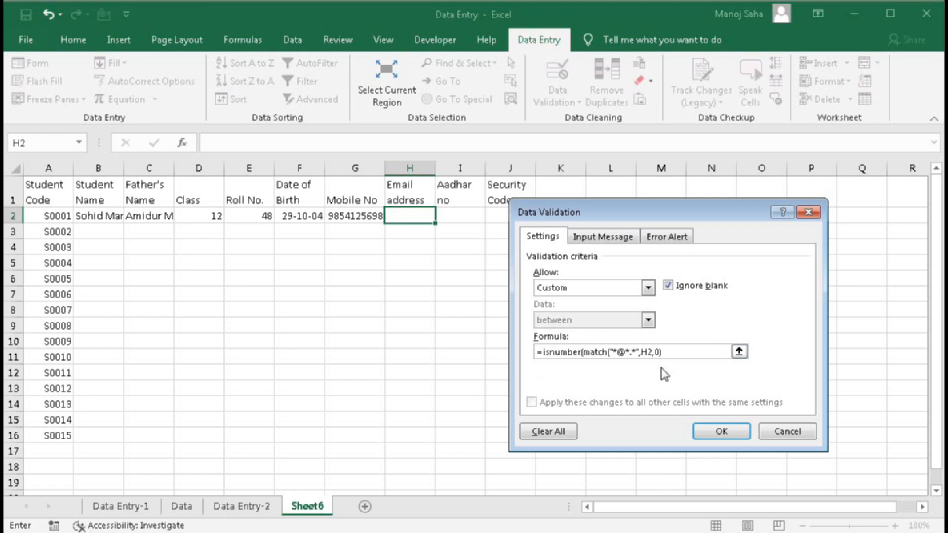
{"action": "left_click", "coordinate": [675, 352]}
{"action": "type", "text": ")"}
{"action": "left_click", "coordinate": [719, 431]}
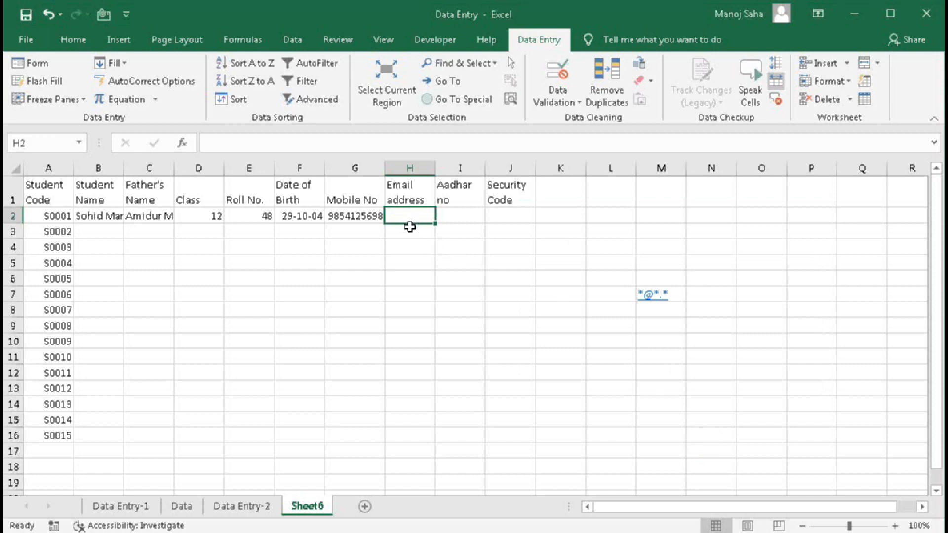
- Fill H2's validation down to H16 and confirm an address lacking @ is rejected
{"action": "left_click_drag", "start_coordinate": [435, 223], "coordinate": [425, 446]}
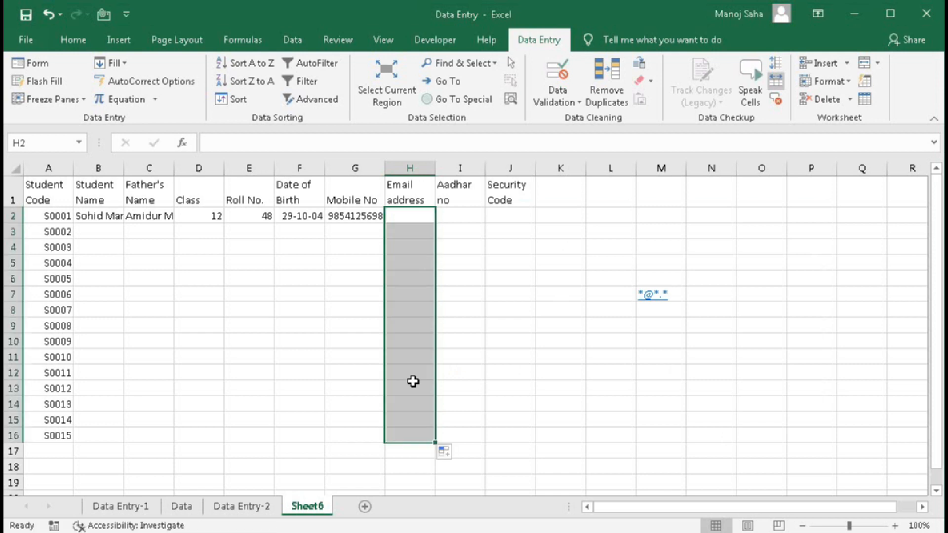
{"action": "left_click", "coordinate": [420, 221]}
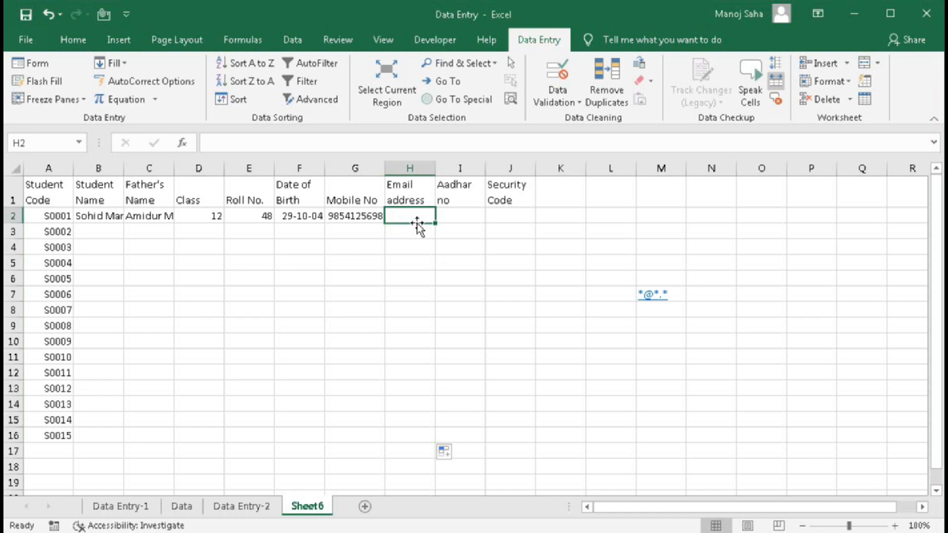
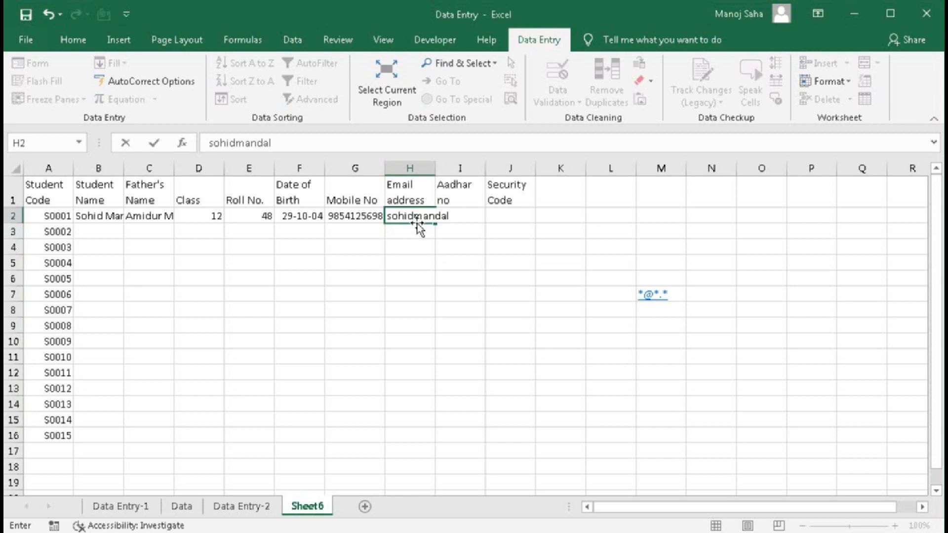
{"action": "key", "text": "Return"}
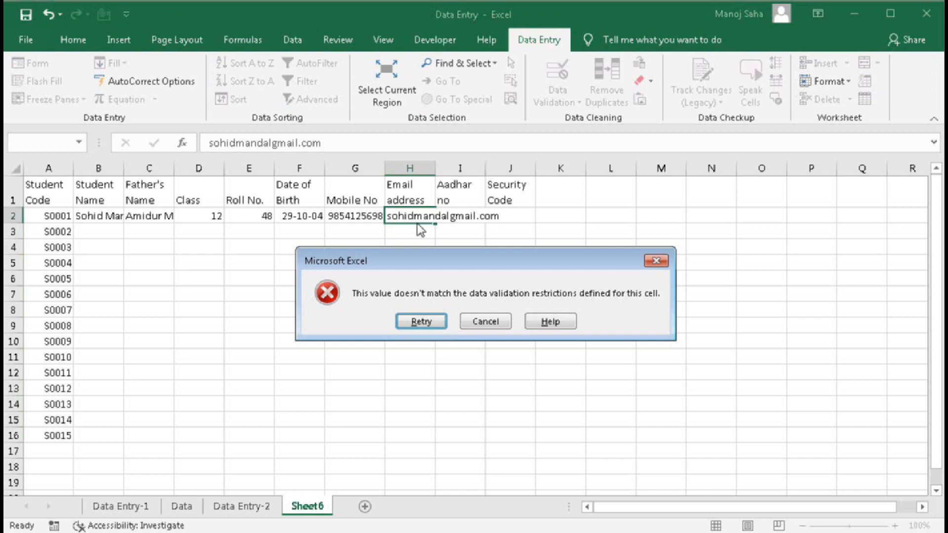
{"action": "left_click", "coordinate": [486, 321]}
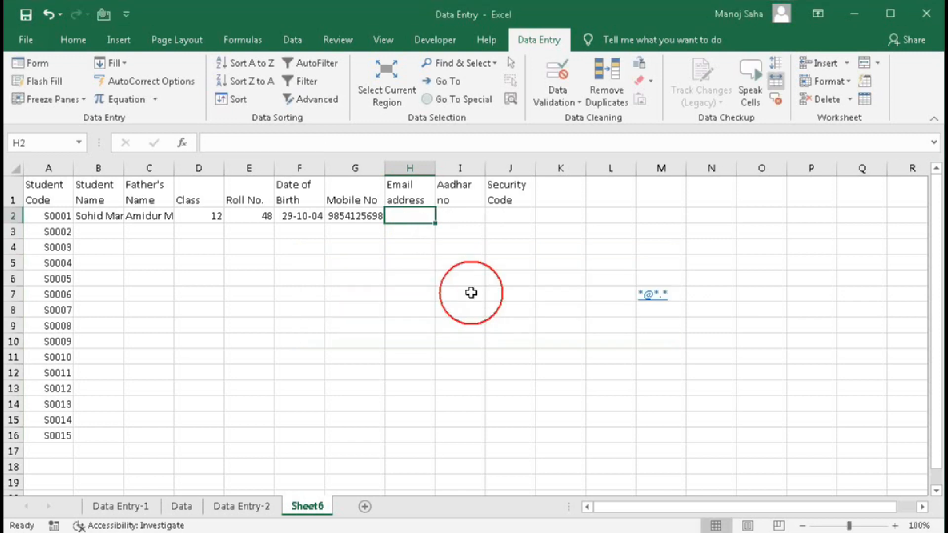
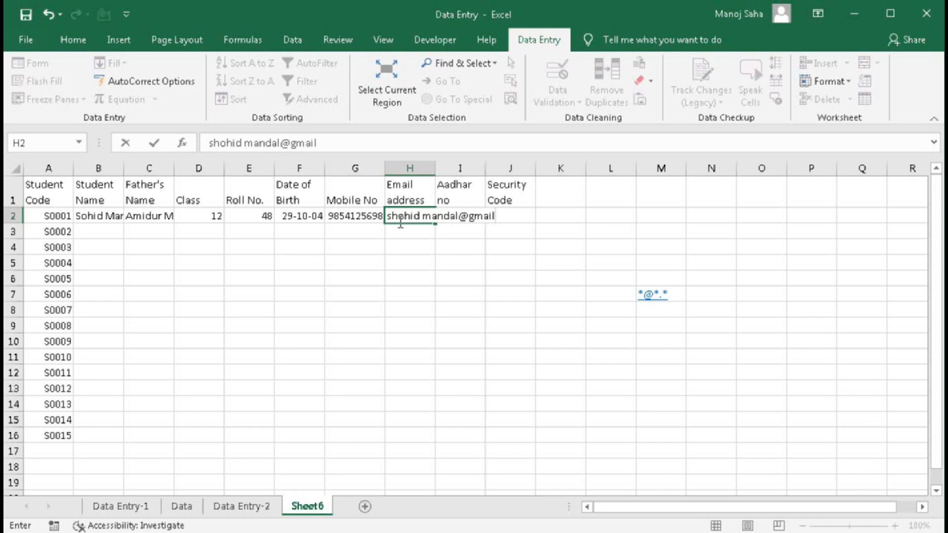
- Enter the student's e-mail address in H2, adding the missing dot so it's accepted
{"action": "key", "text": "Return"}
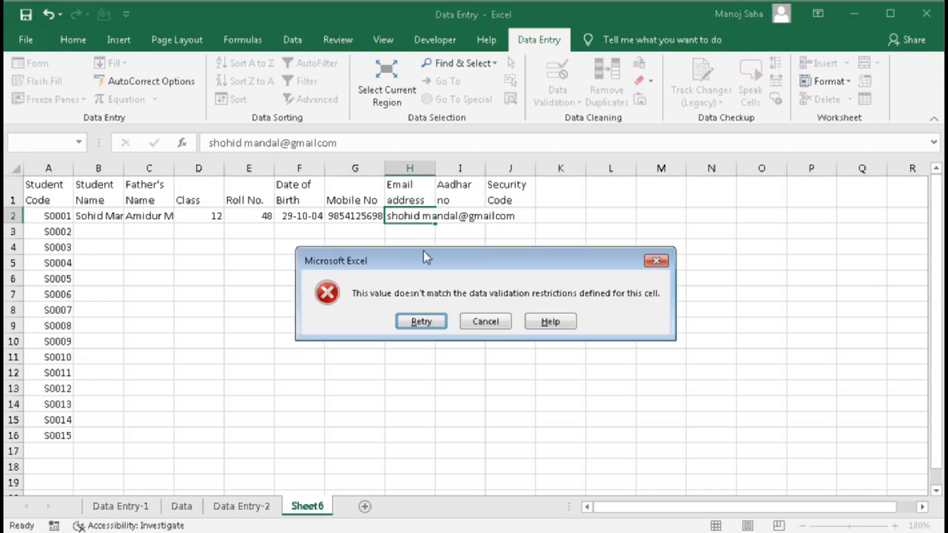
{"action": "left_click", "coordinate": [430, 318]}
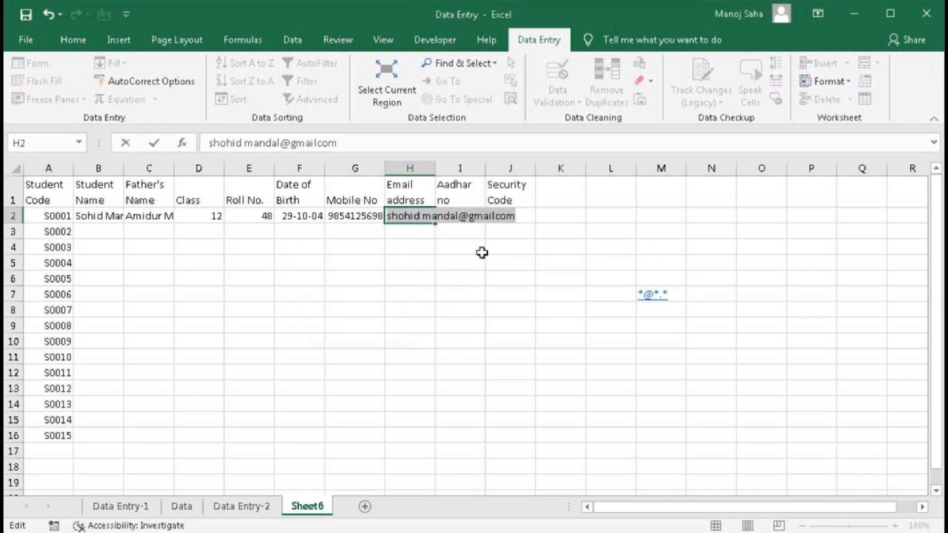
{"action": "left_click", "coordinate": [496, 216]}
{"action": "type", "text": "."}
{"action": "key", "text": "Return"}
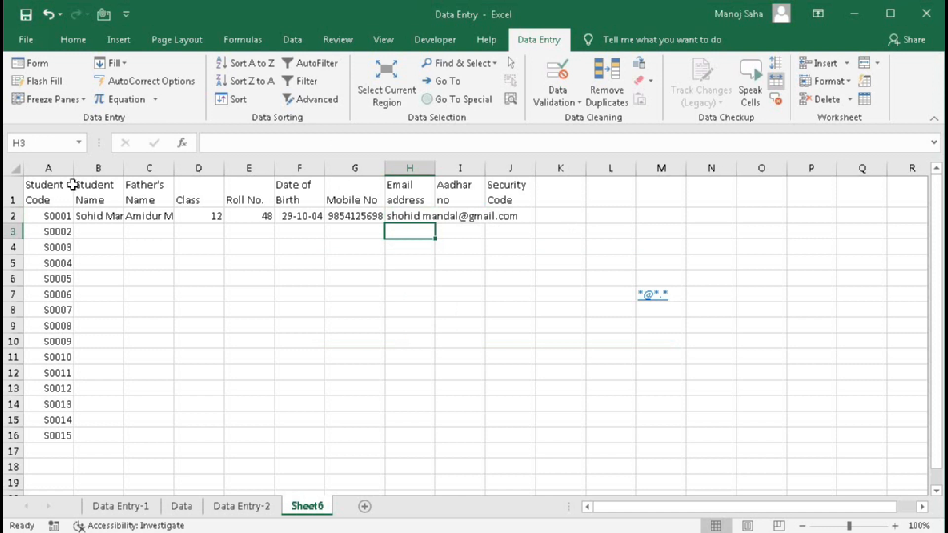
- AutoFit columns B through J to fit their headings and contents
{"action": "left_click_drag", "start_coordinate": [99, 168], "coordinate": [514, 168]}
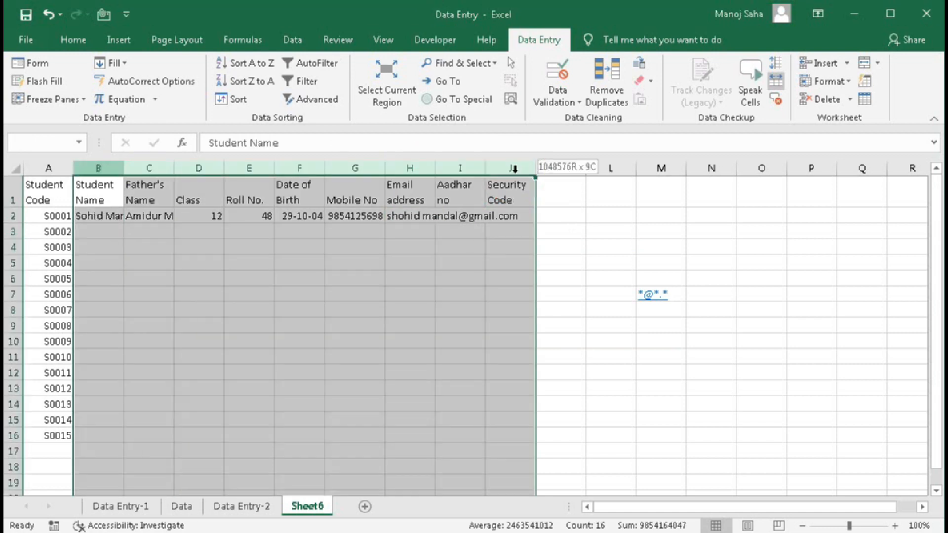
{"action": "double_click", "coordinate": [535, 168]}
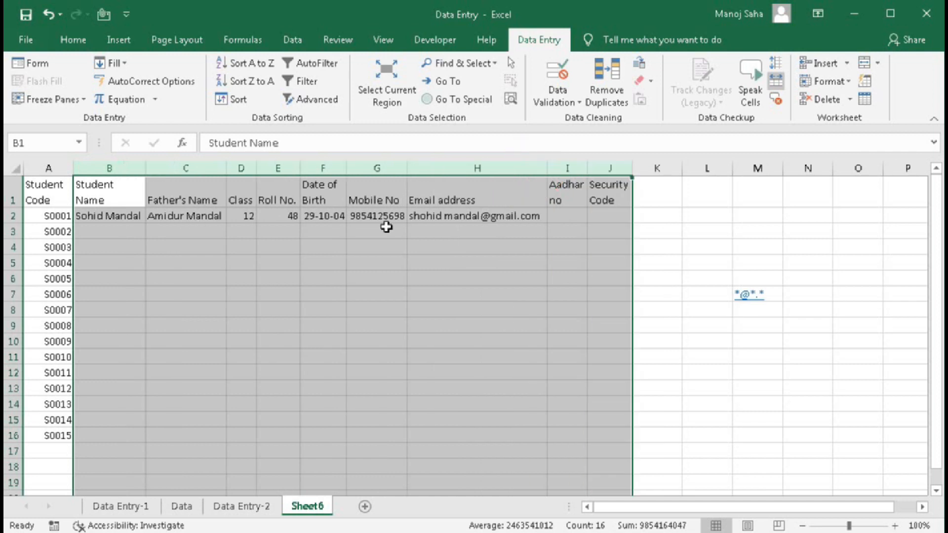
{"action": "left_click", "coordinate": [563, 213]}
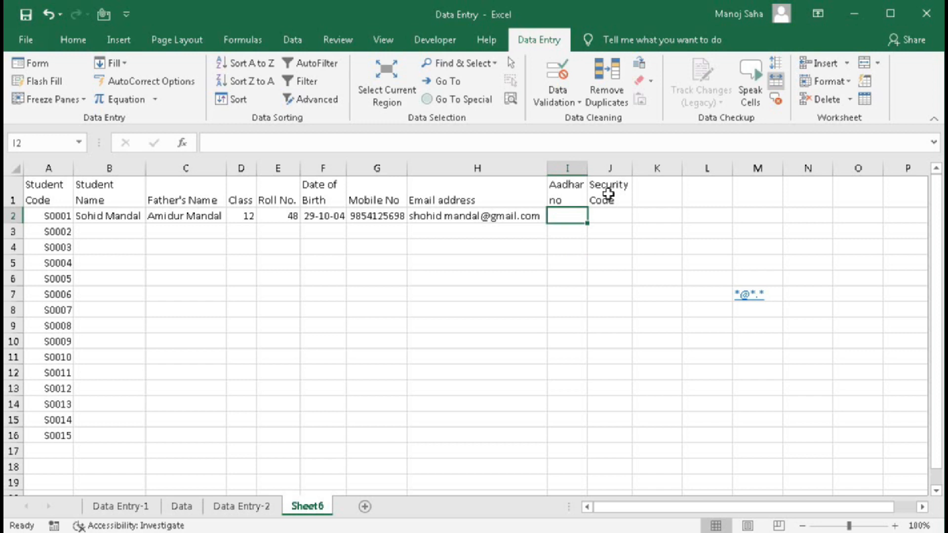
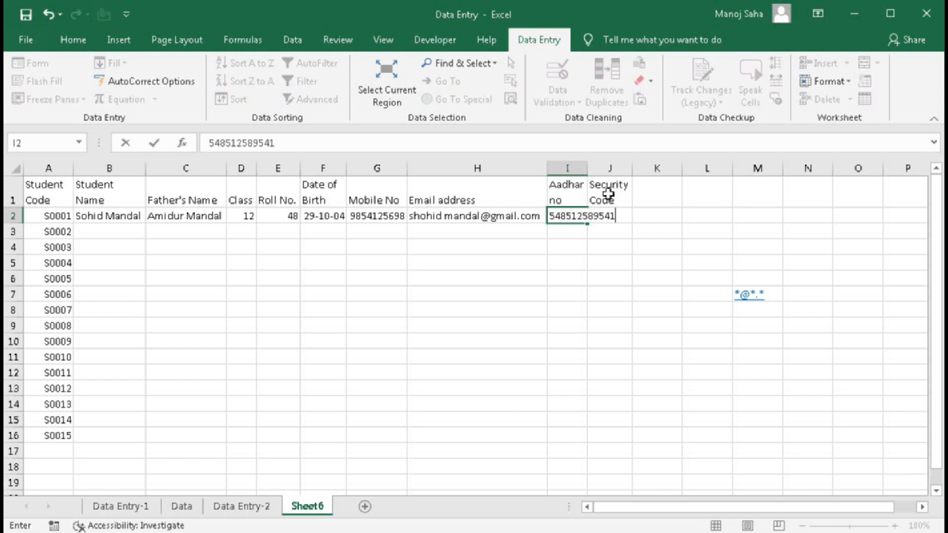
- Enter a 12-digit Aadhar number in I2, widen column I, then clear it and select I2:I16
{"action": "key", "text": "Return"}
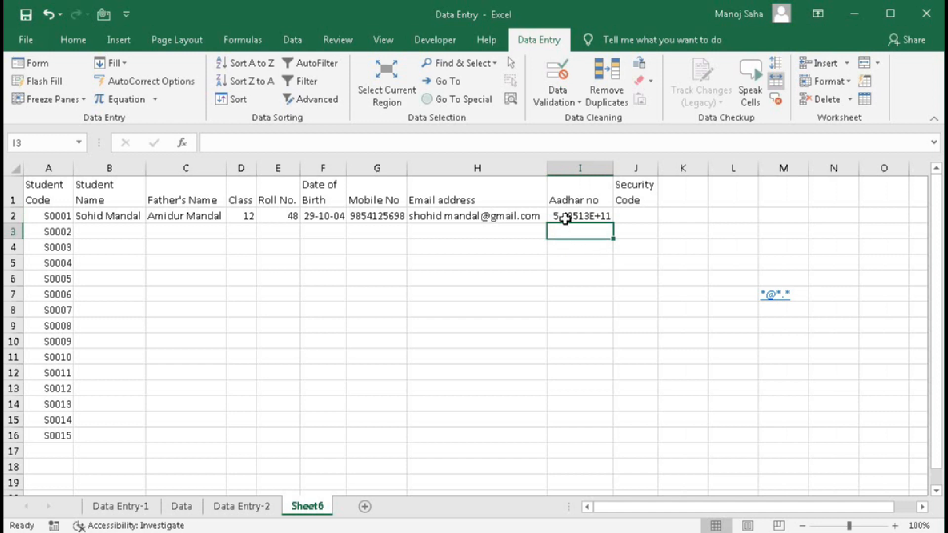
{"action": "left_click_drag", "start_coordinate": [613, 169], "coordinate": [663, 175]}
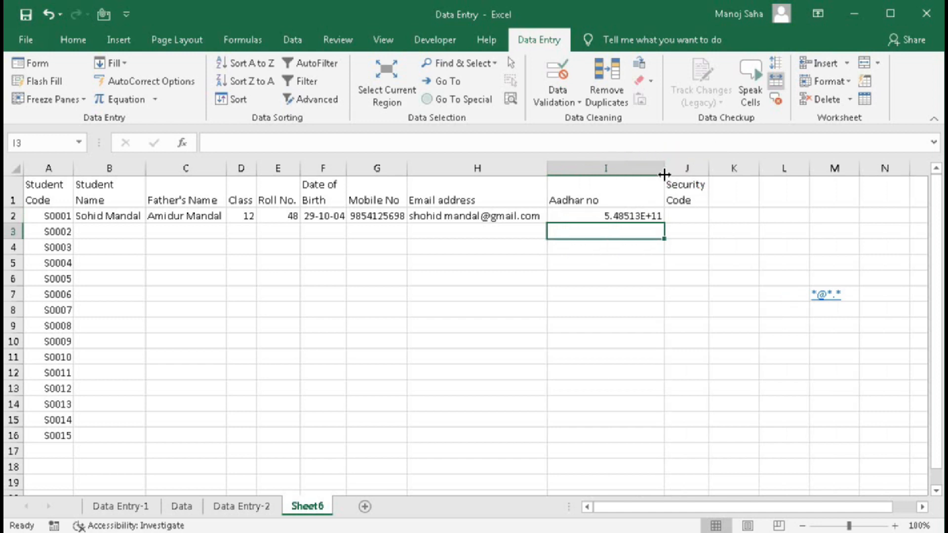
{"action": "left_click", "coordinate": [637, 216]}
{"action": "key", "text": "Delete"}
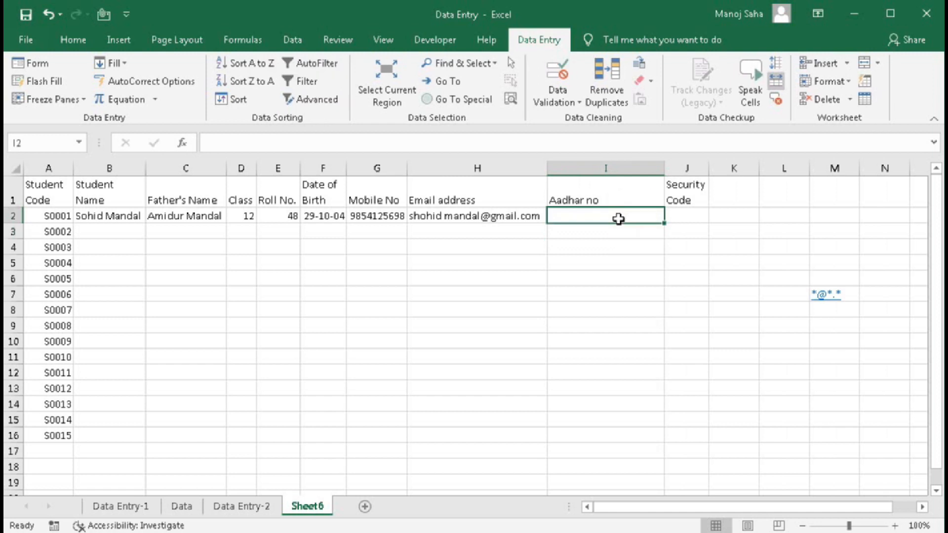
{"action": "left_click_drag", "start_coordinate": [603, 216], "coordinate": [584, 430]}
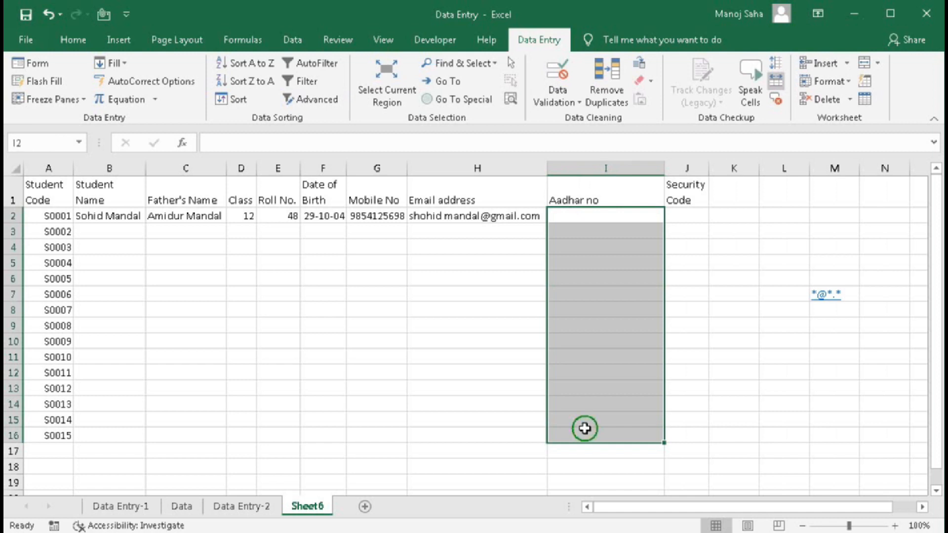
{"action": "right_click", "coordinate": [584, 429]}
- Apply the custom number format #### #### #### to I2:I16
{"action": "left_click", "coordinate": [633, 362]}
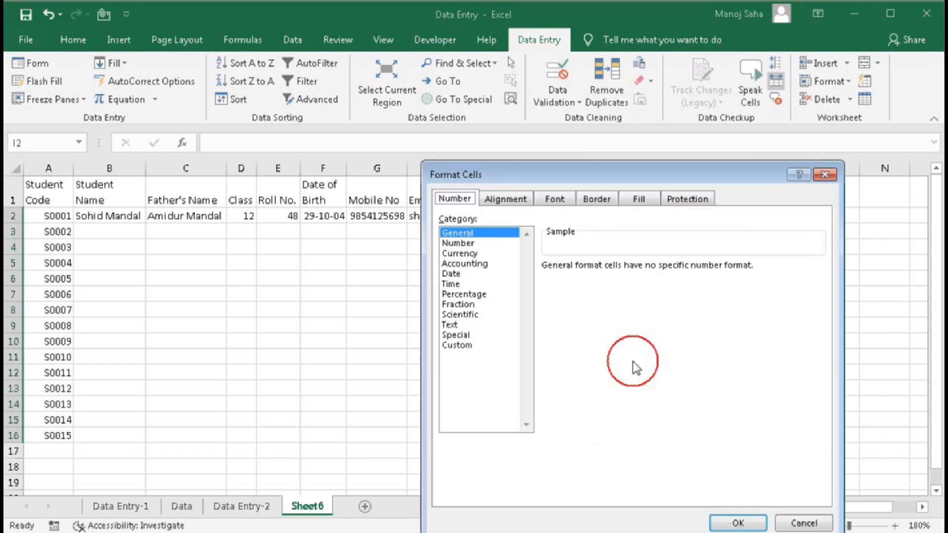
{"action": "left_click_drag", "start_coordinate": [499, 169], "coordinate": [180, 90]}
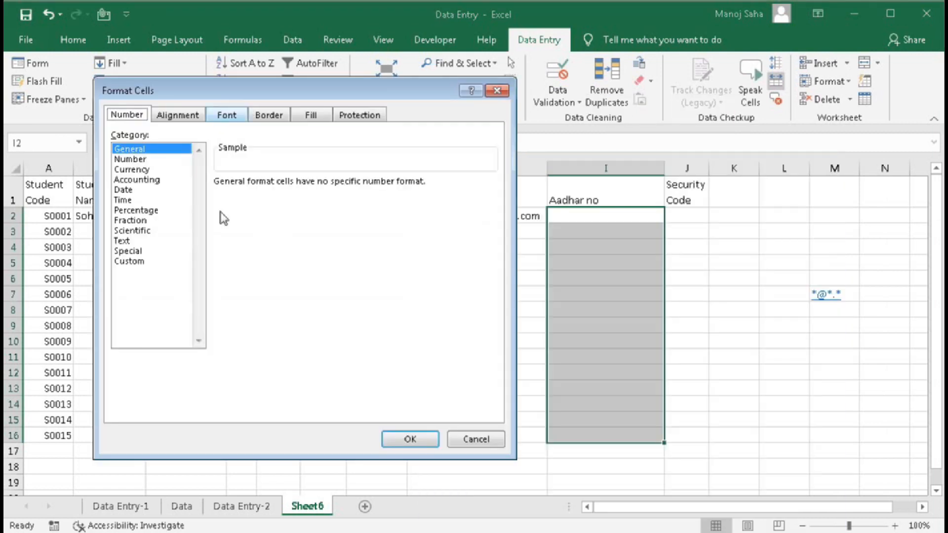
{"action": "left_click", "coordinate": [128, 262]}
{"action": "left_click_drag", "start_coordinate": [264, 195], "coordinate": [181, 197]}
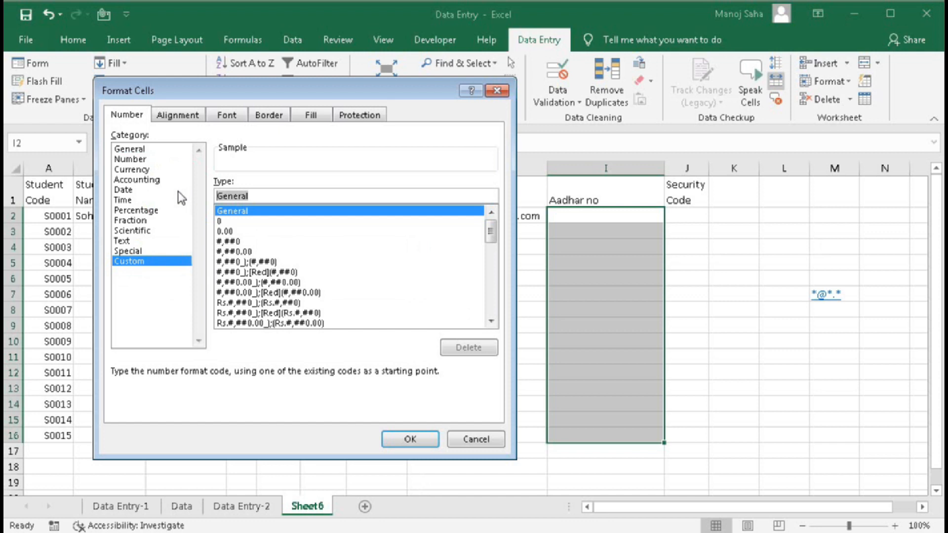
{"action": "type", "text": "####"}
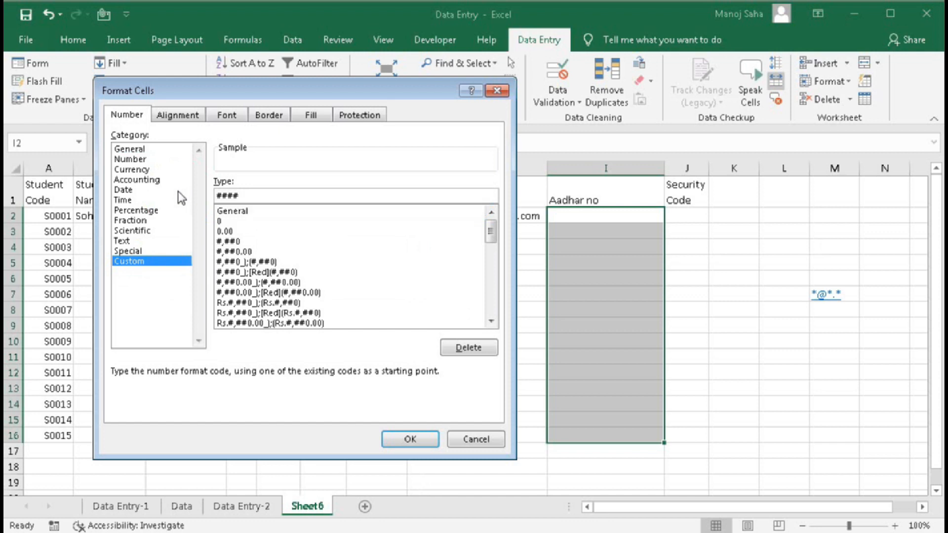
{"action": "type", "text": " #### ####"}
{"action": "left_click", "coordinate": [401, 446]}
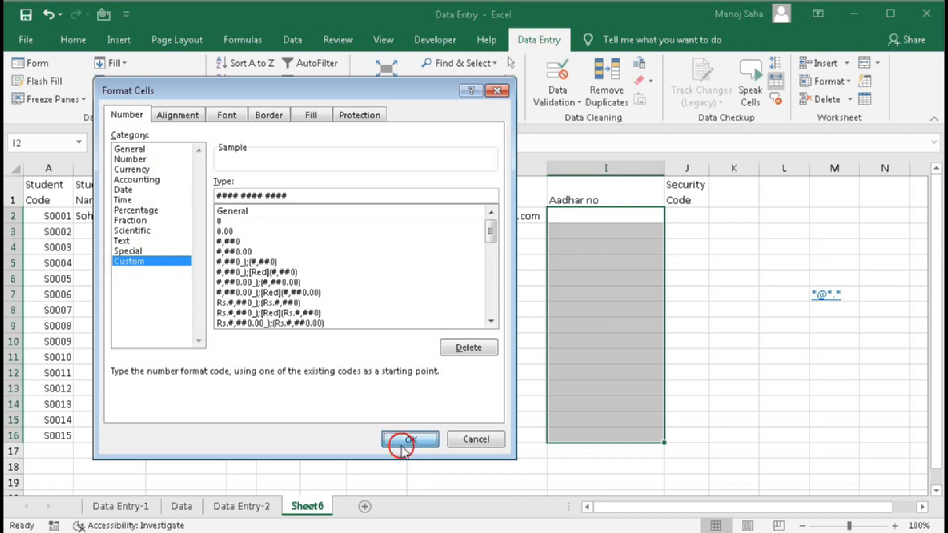
{"action": "left_click", "coordinate": [578, 214]}
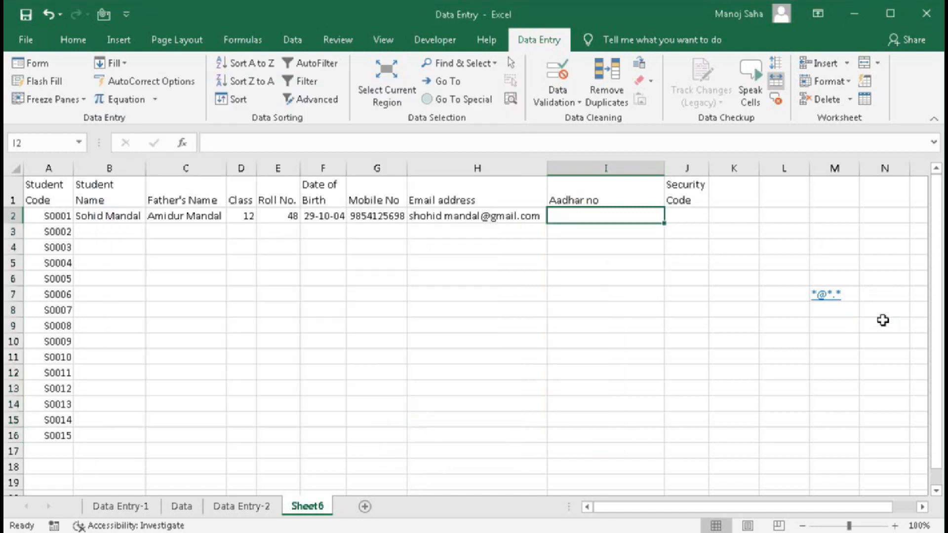
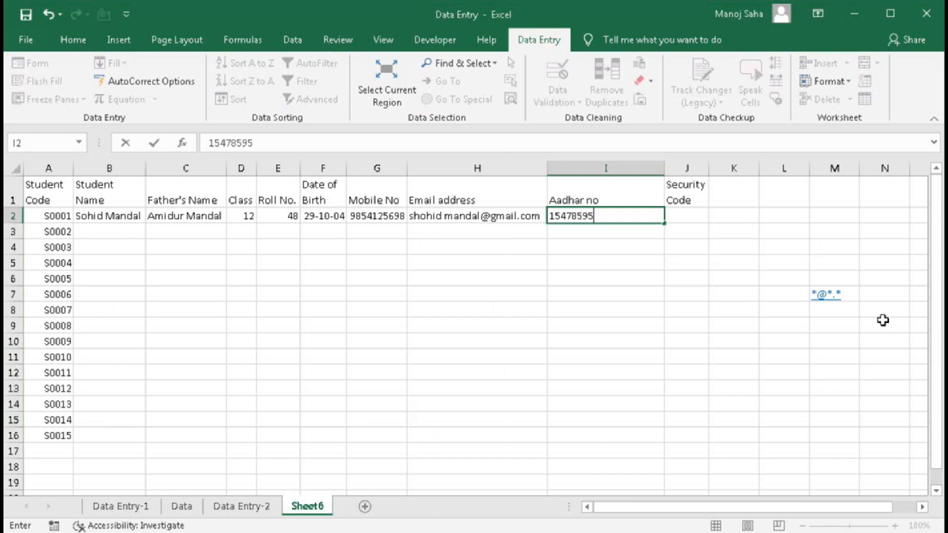
- Enter a 12-digit Aadhar number in I2, shown in four-digit groups, and autofit column I
{"action": "key", "text": "Return"}
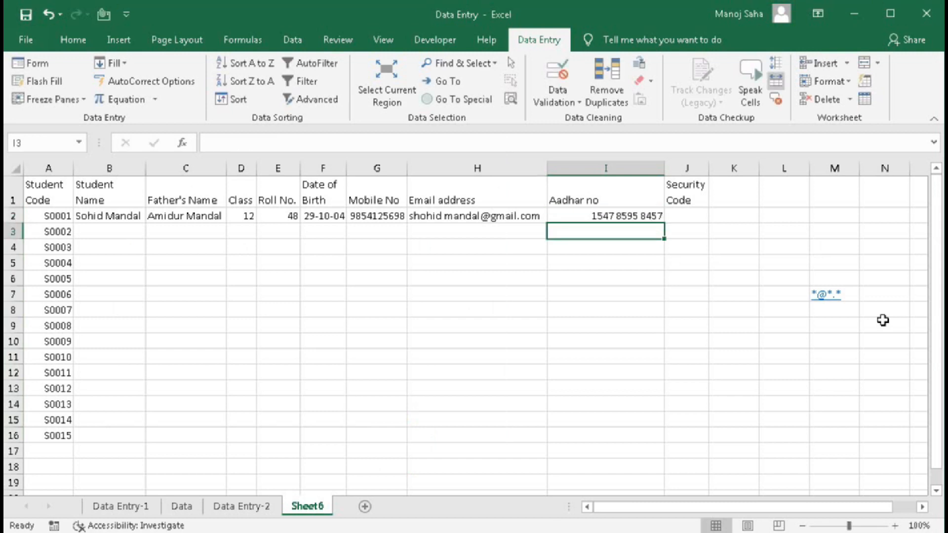
{"action": "left_click", "coordinate": [600, 216]}
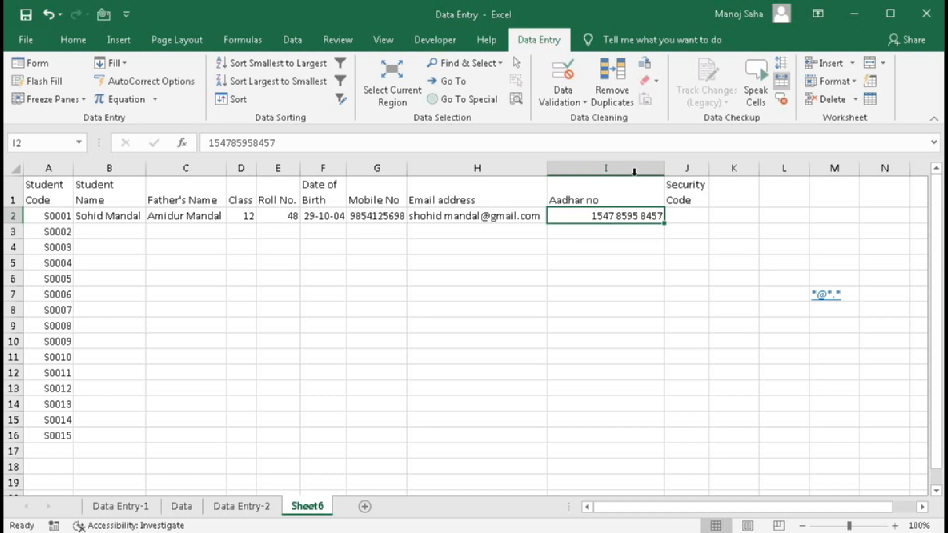
{"action": "double_click", "coordinate": [664, 169]}
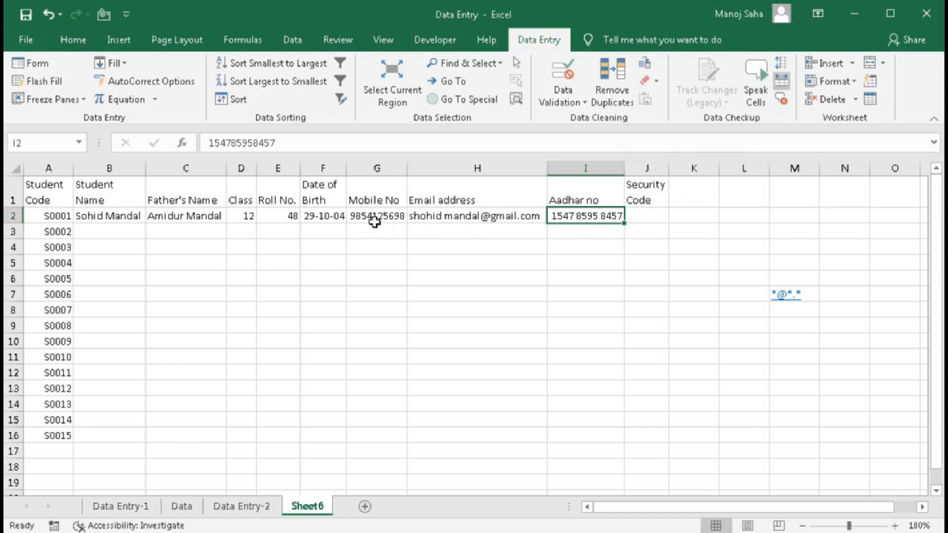
{"action": "left_click_drag", "start_coordinate": [567, 215], "coordinate": [576, 373]}
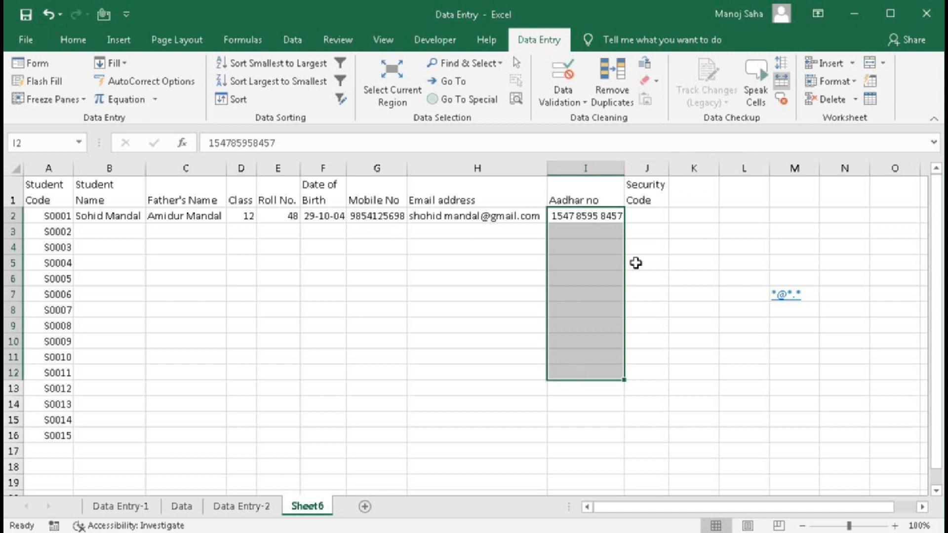
{"action": "left_click", "coordinate": [646, 216]}
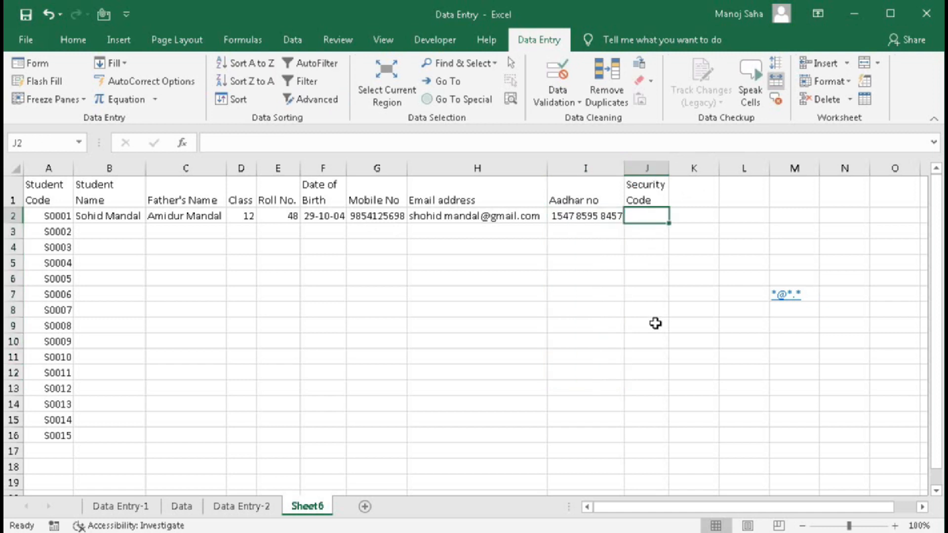
- Widen column J and enter a 20-digit security code in J2, which shows in scientific notation
{"action": "left_click_drag", "start_coordinate": [670, 169], "coordinate": [808, 202]}
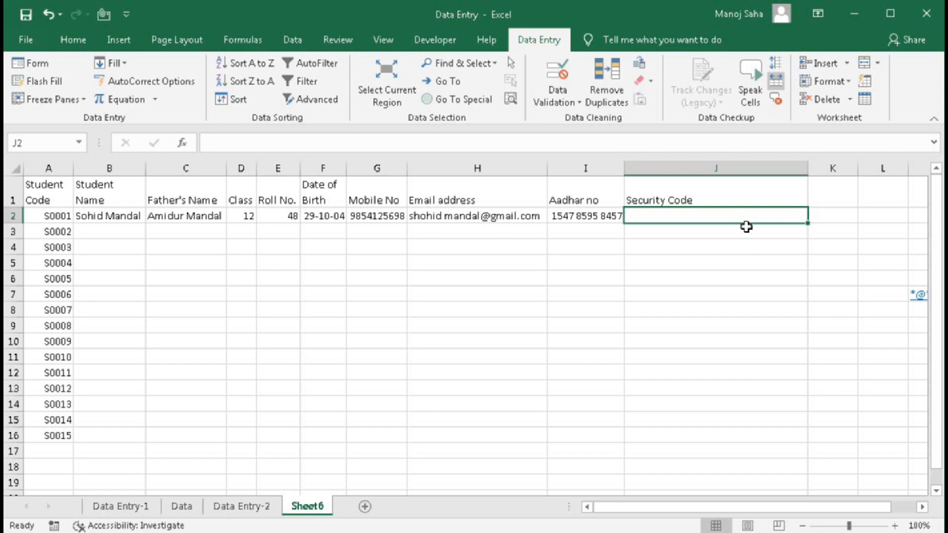
{"action": "type", "text": "5485"}
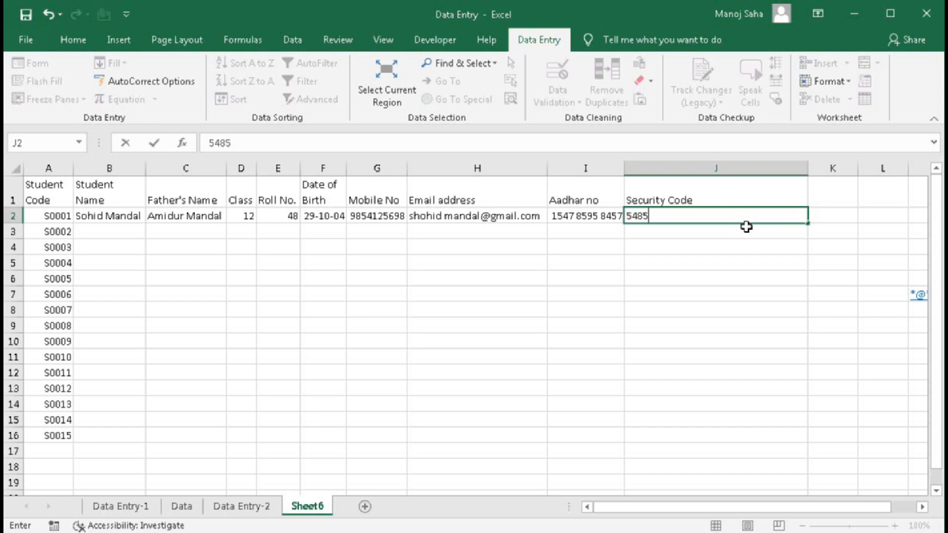
{"action": "type", "text": "9854578"}
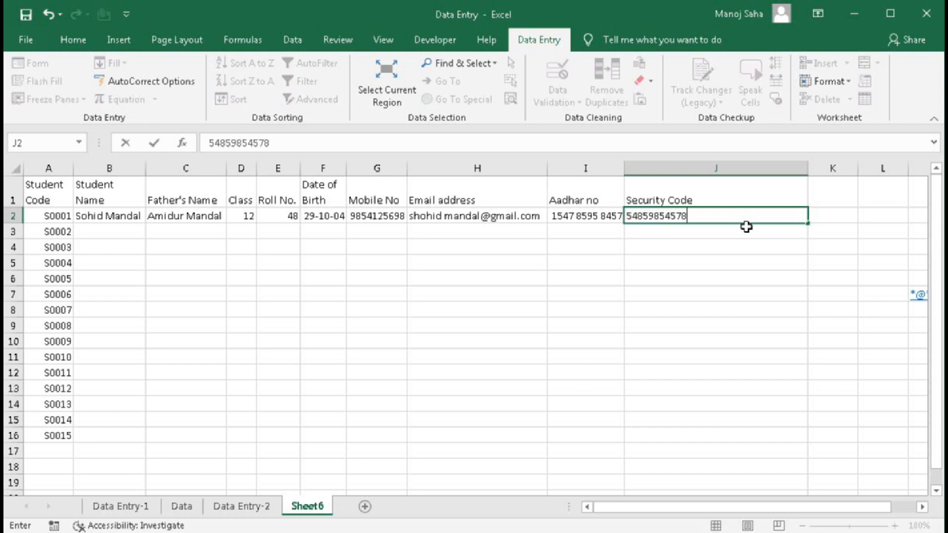
{"action": "type", "text": "525896"}
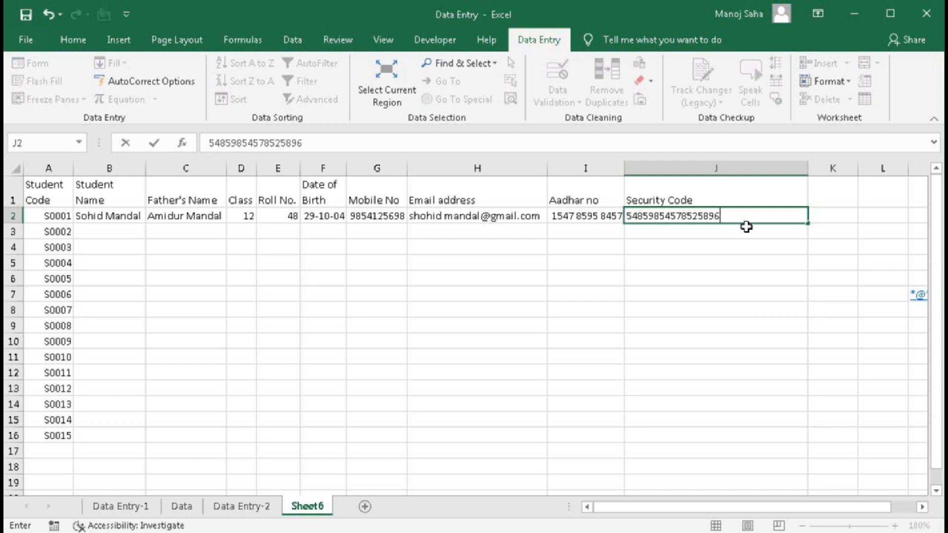
{"action": "type", "text": "541"}
{"action": "key", "text": "Return"}
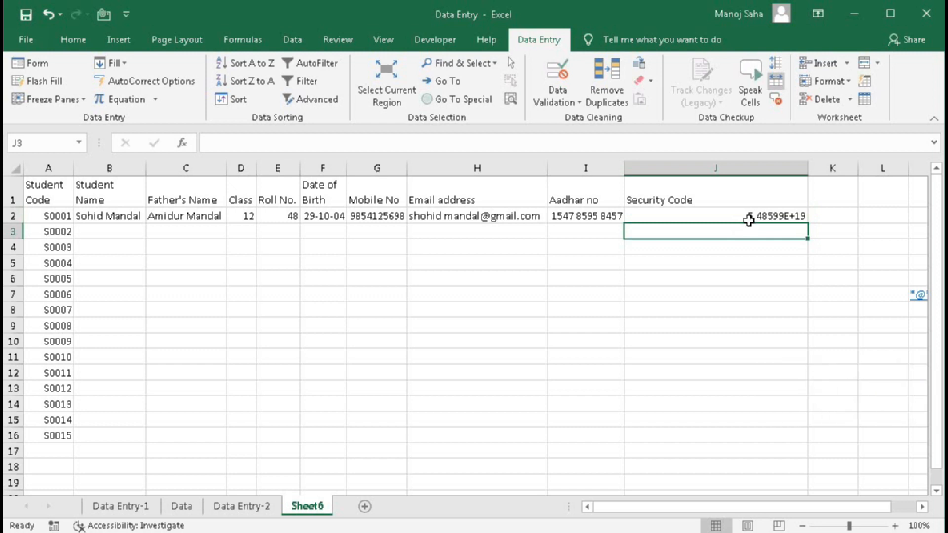
{"action": "left_click", "coordinate": [749, 220]}
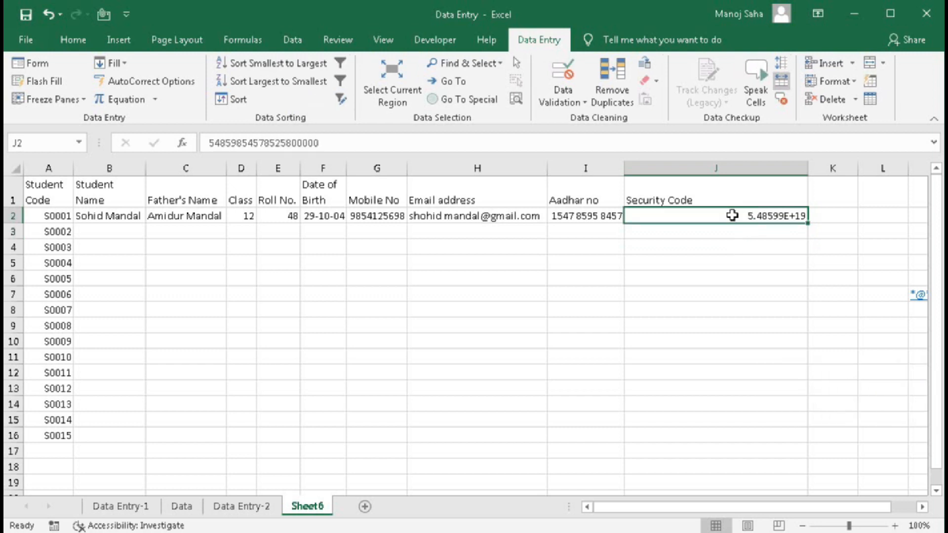
- Preview J2 as Number with 0 decimal places, cancel, and delete the code
{"action": "right_click", "coordinate": [765, 215]}
{"action": "left_click", "coordinate": [806, 475]}
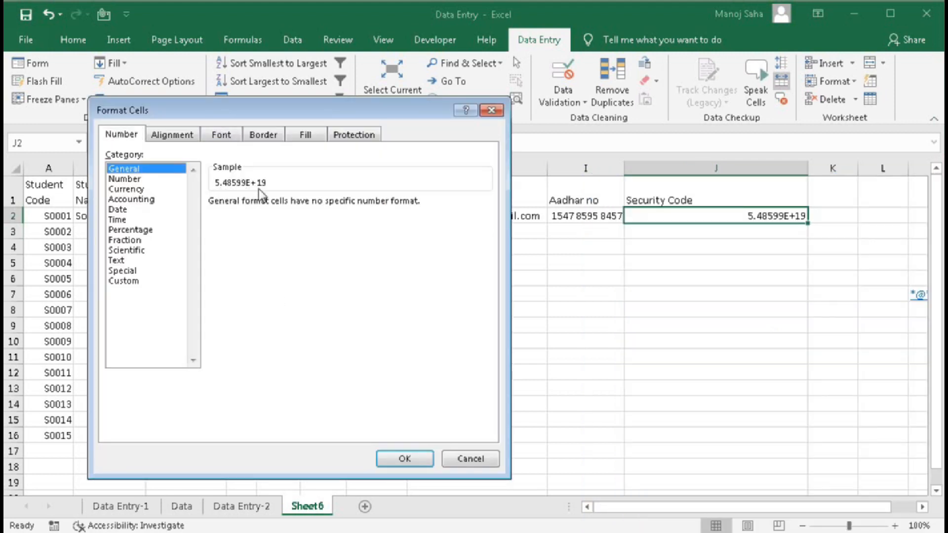
{"action": "left_click", "coordinate": [129, 180]}
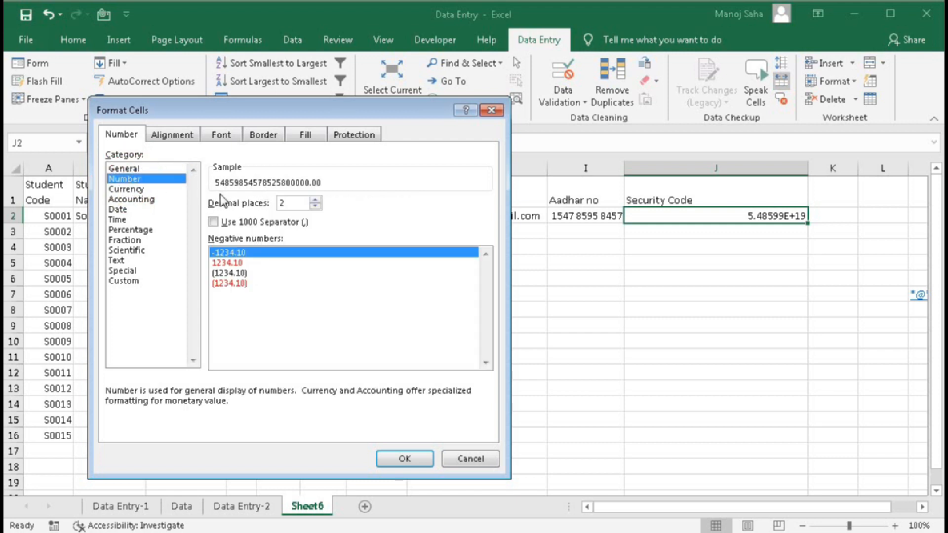
{"action": "left_click", "coordinate": [314, 206]}
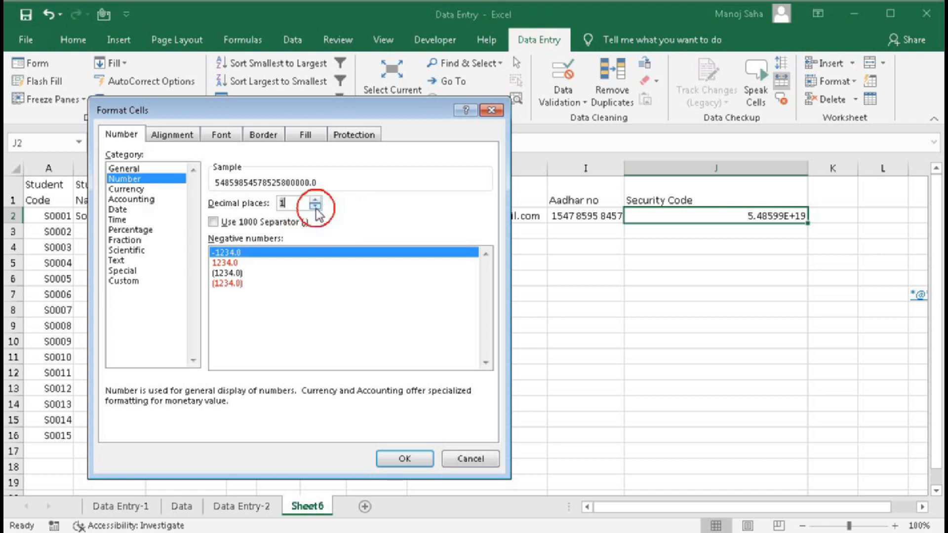
{"action": "left_click", "coordinate": [315, 206]}
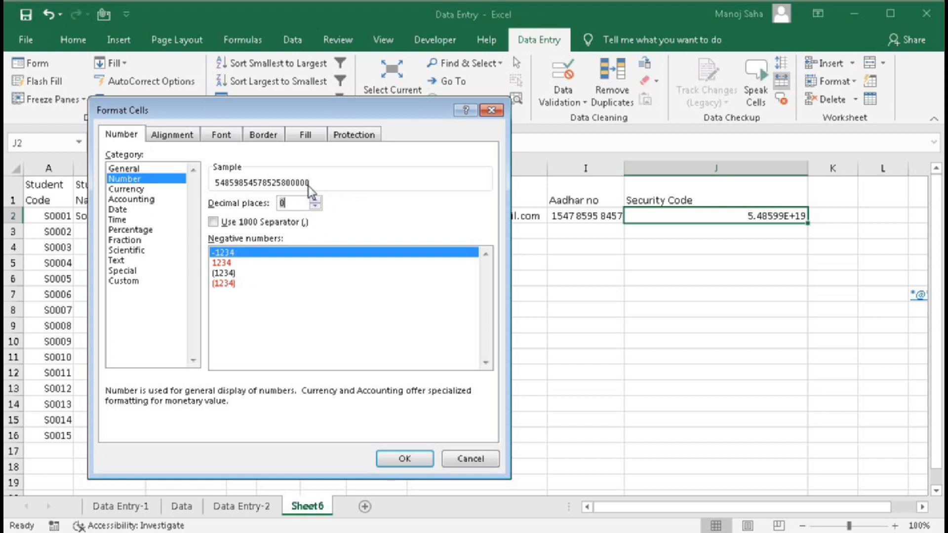
{"action": "left_click", "coordinate": [469, 458]}
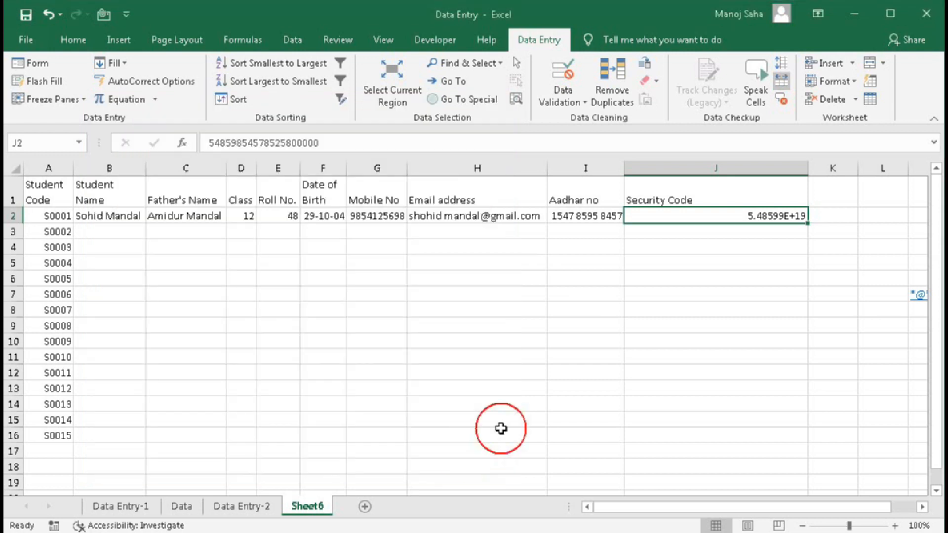
{"action": "key", "text": "Delete"}
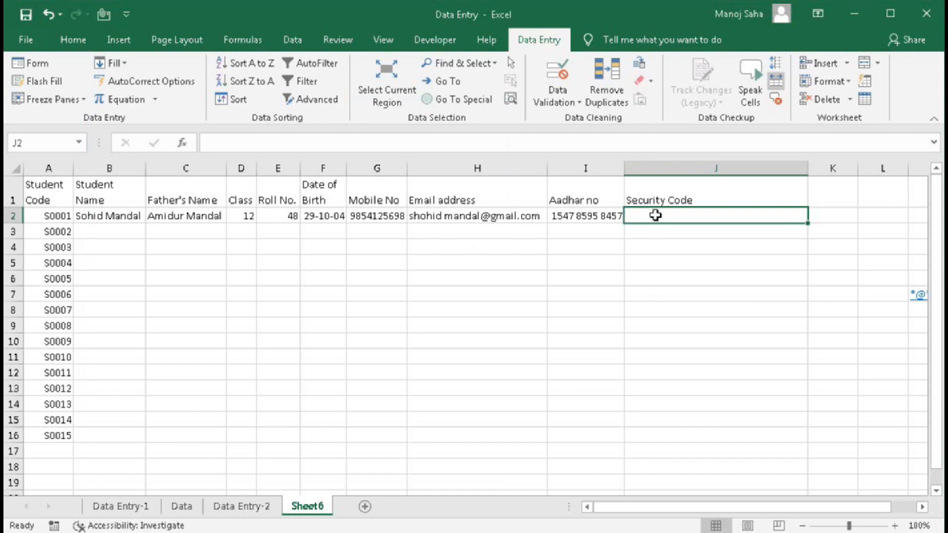
- Format J2:J16 as Text through Format Cells
{"action": "left_click_drag", "start_coordinate": [655, 216], "coordinate": [664, 435]}
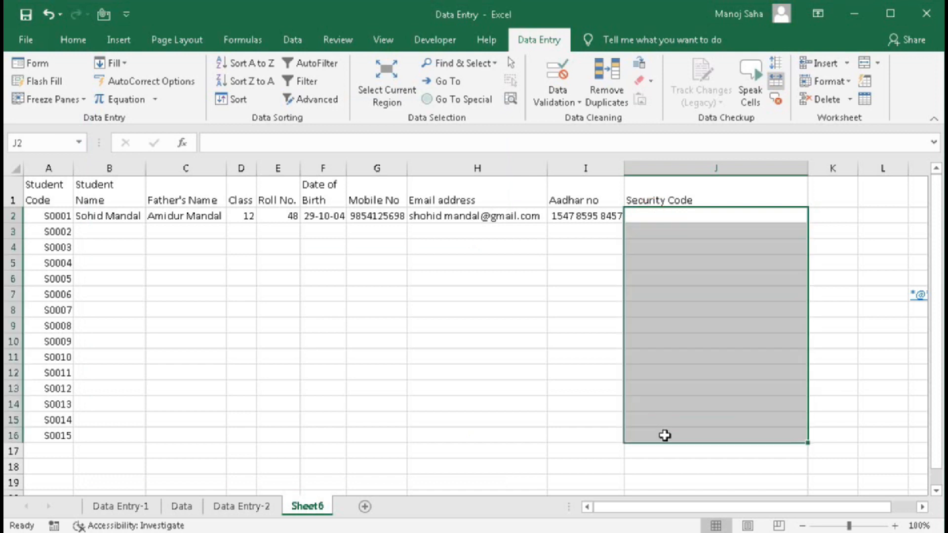
{"action": "right_click", "coordinate": [664, 435]}
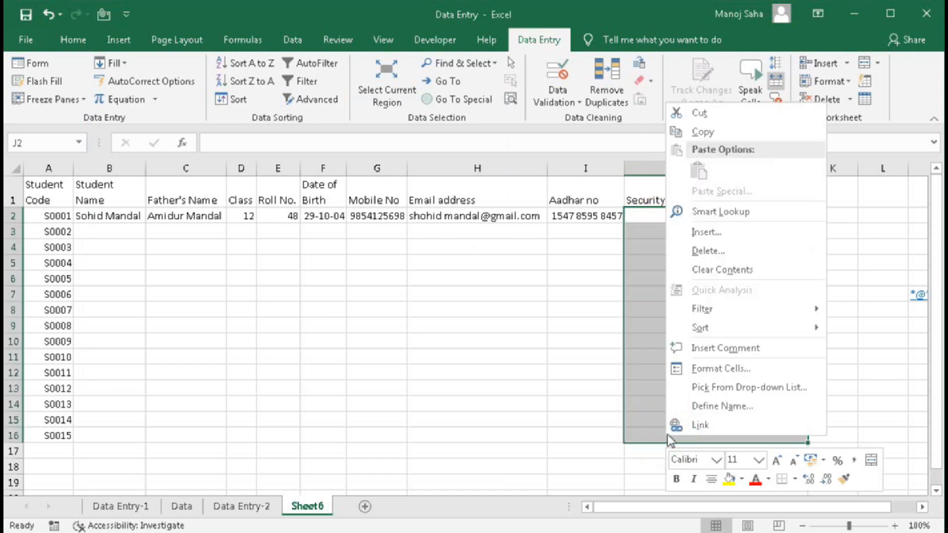
{"action": "left_click", "coordinate": [693, 366]}
{"action": "left_click_drag", "start_coordinate": [617, 175], "coordinate": [245, 78]}
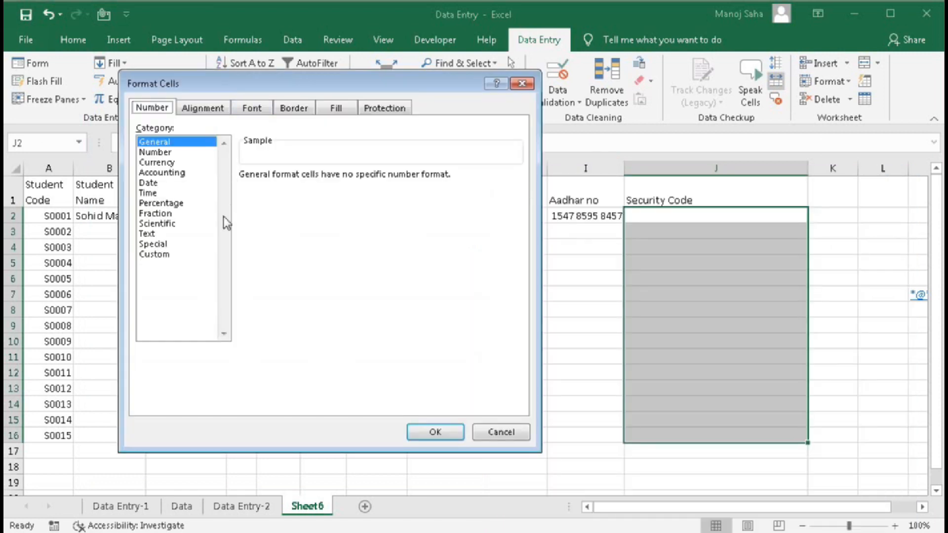
{"action": "left_click", "coordinate": [148, 234]}
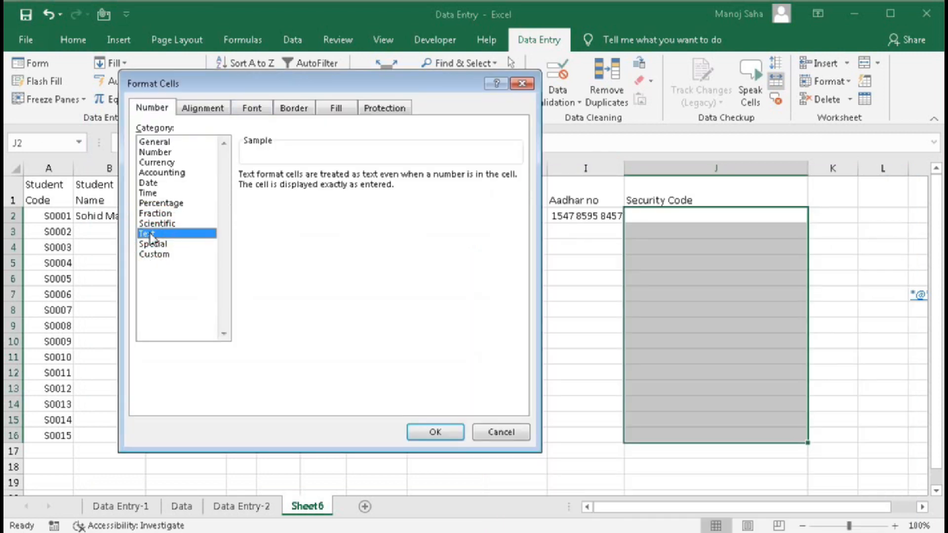
{"action": "left_click", "coordinate": [414, 434]}
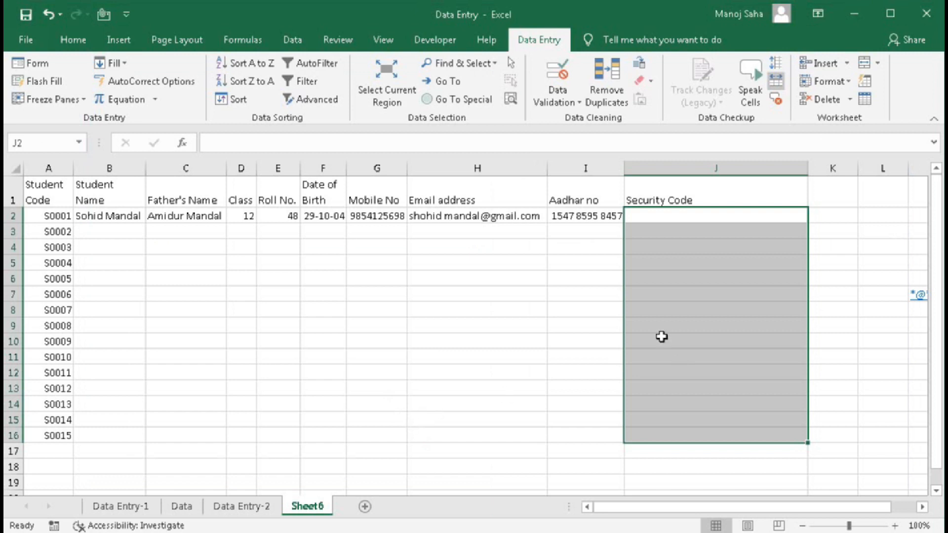
- Also set J2:J16's Number Format to Text from the Home tab
{"action": "left_click", "coordinate": [79, 43]}
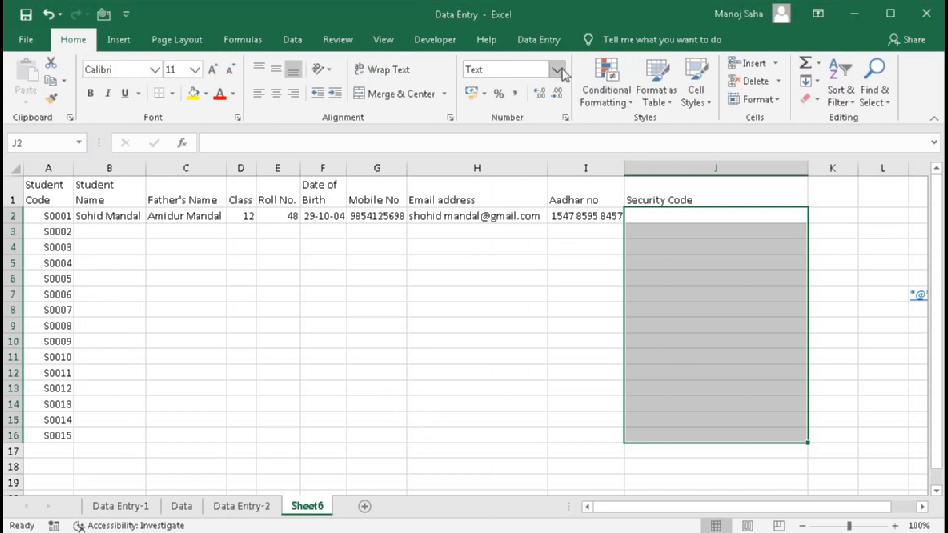
{"action": "left_click", "coordinate": [553, 73]}
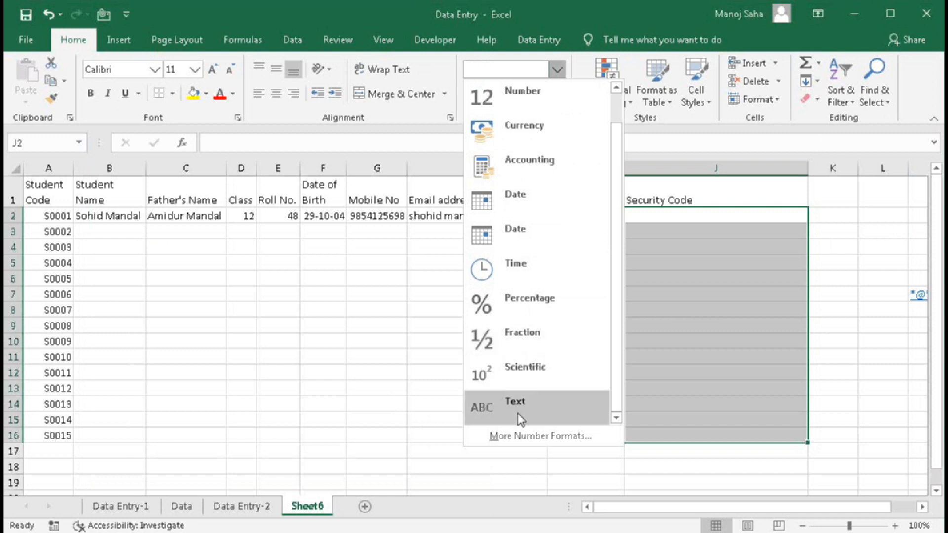
{"action": "left_click", "coordinate": [516, 419]}
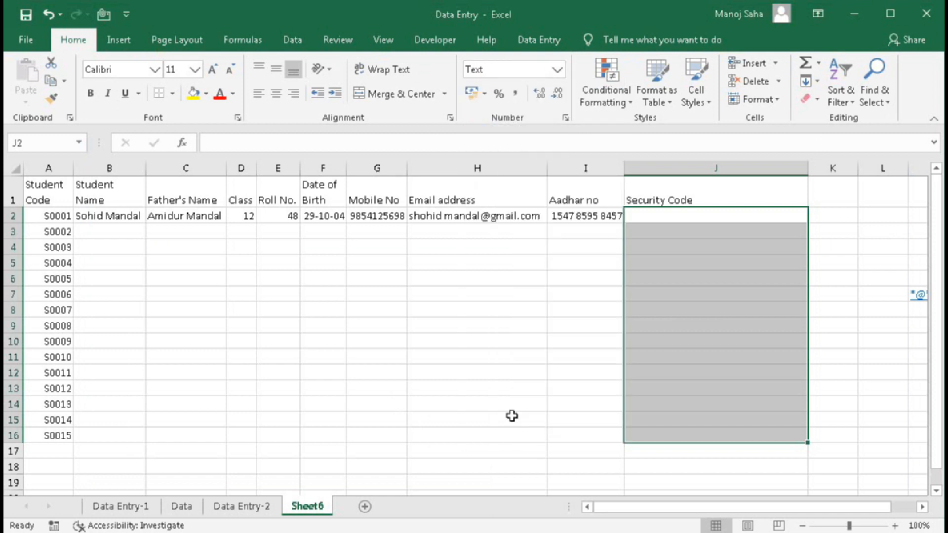
- Type the 20-digit security code into J2 as text and autofit column J
{"action": "left_click", "coordinate": [637, 217]}
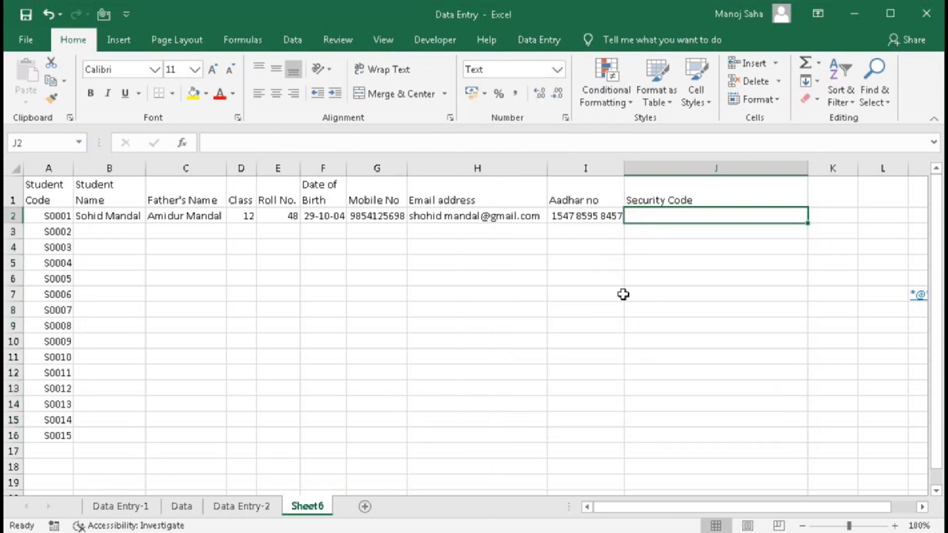
{"action": "type", "text": "5848"}
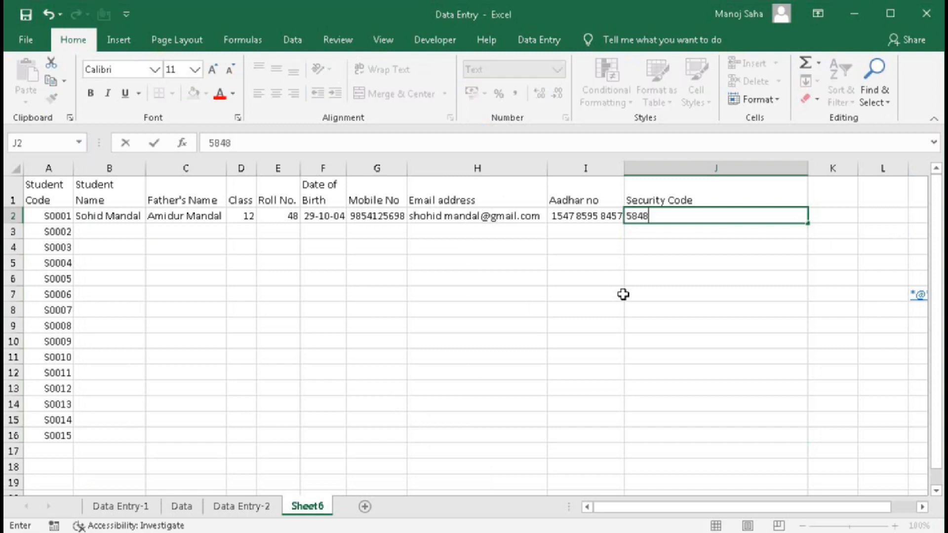
{"action": "type", "text": "75452125"}
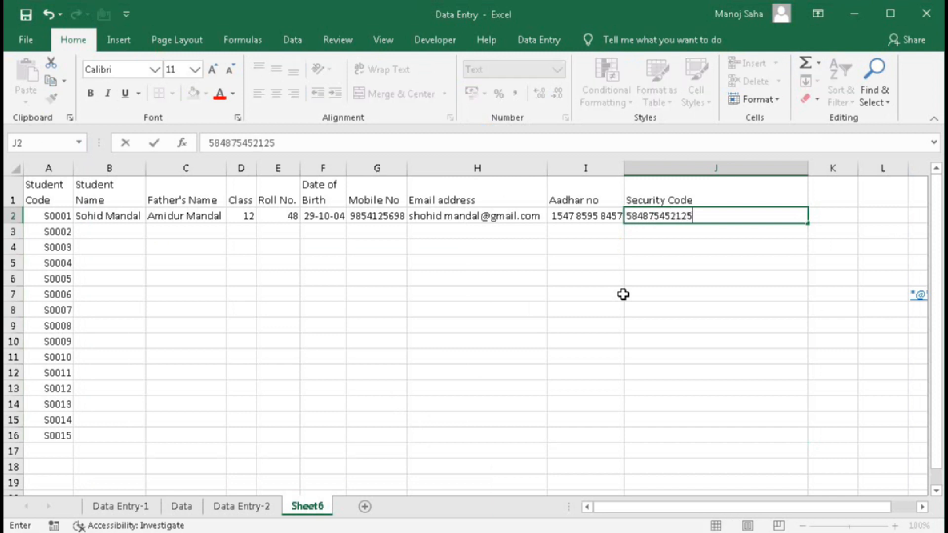
{"action": "type", "text": "89658745"}
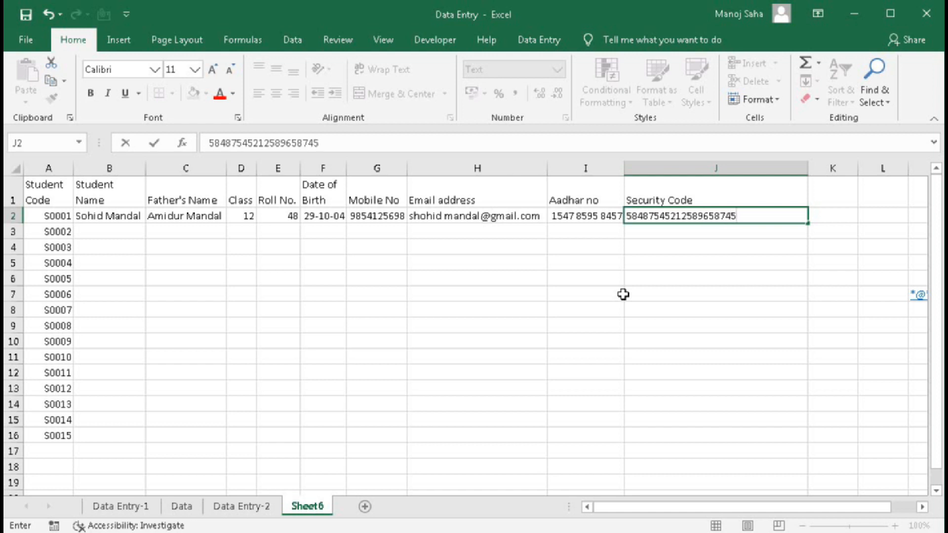
{"action": "key", "text": "Return"}
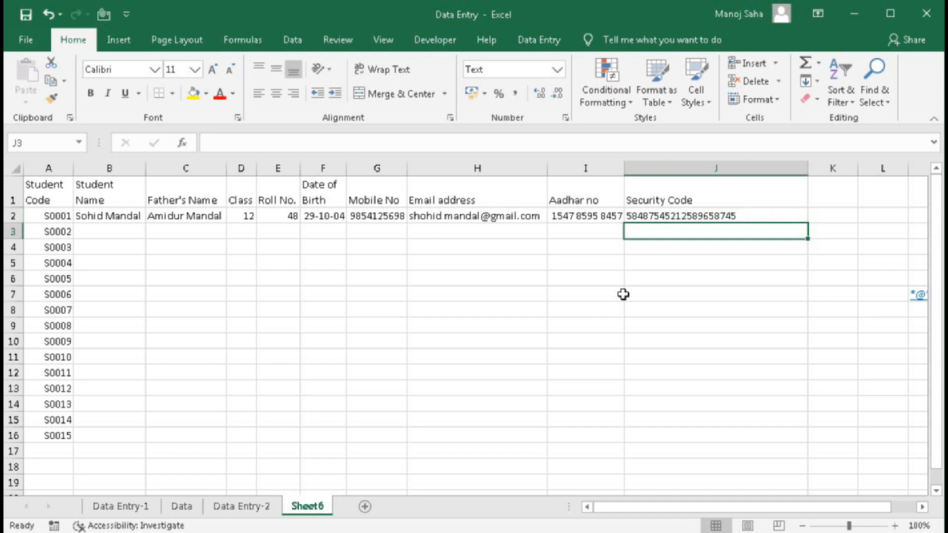
{"action": "double_click", "coordinate": [807, 168]}
{"action": "left_click", "coordinate": [645, 216]}
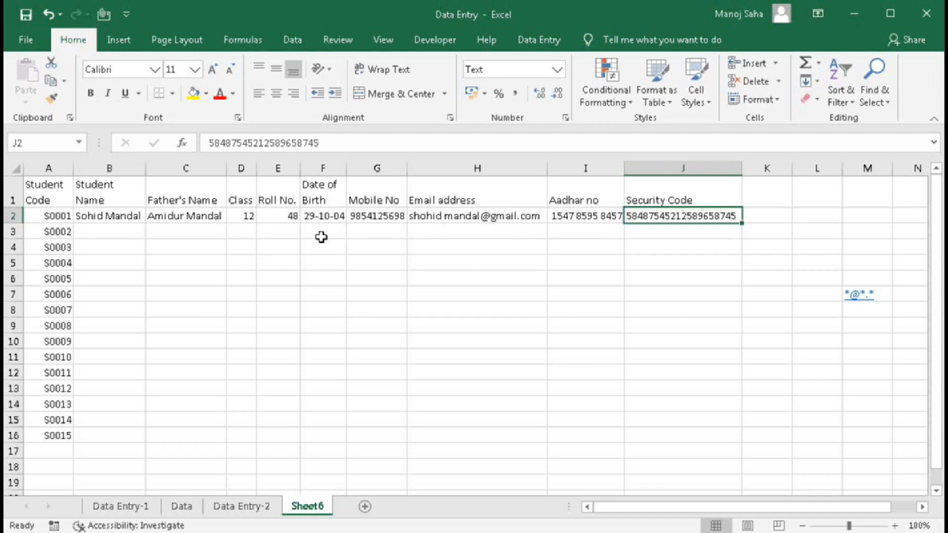
- Step through the first student record's values across rows 2 and 3 to check them
{"action": "left_click", "coordinate": [87, 220]}
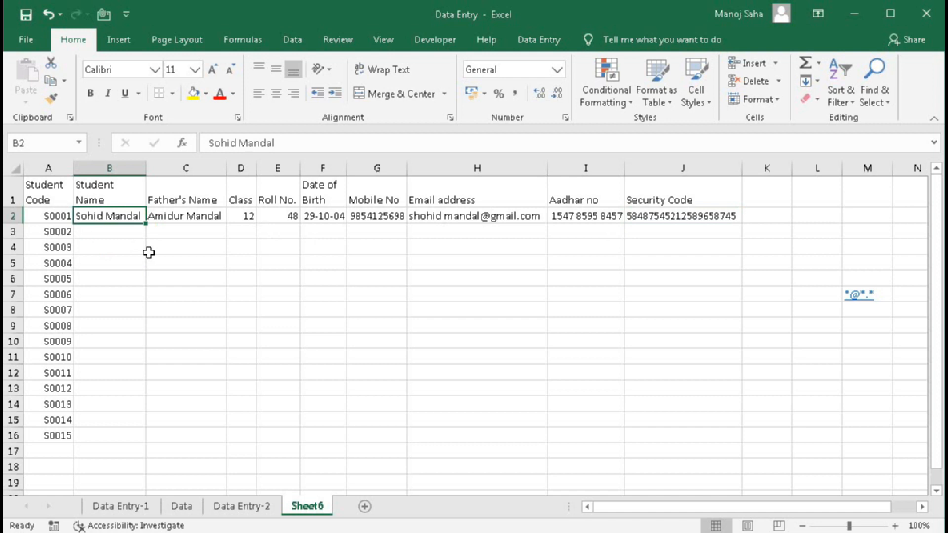
{"action": "key", "text": "Right"}
{"action": "key", "text": "Right"}
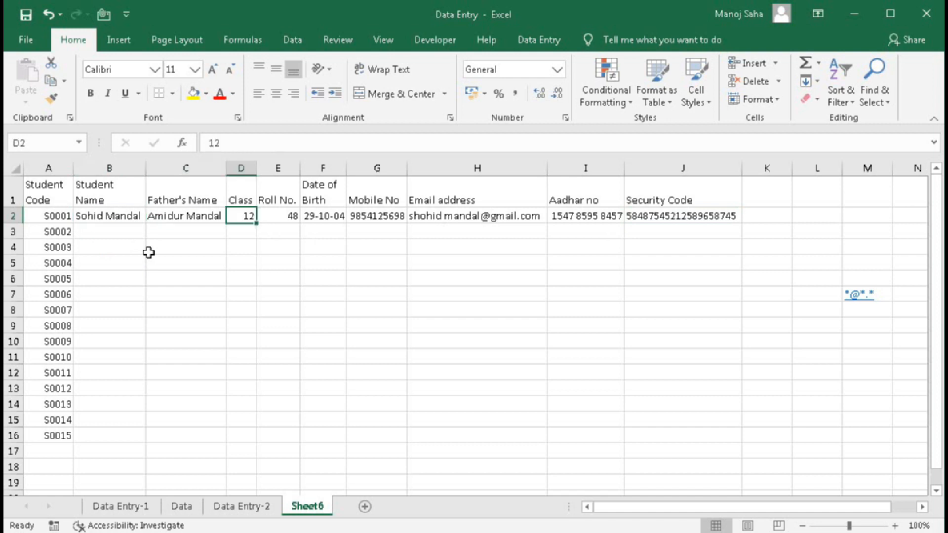
{"action": "key", "text": "Right"}
{"action": "key", "text": "Right"}
{"action": "key", "text": "Right"}
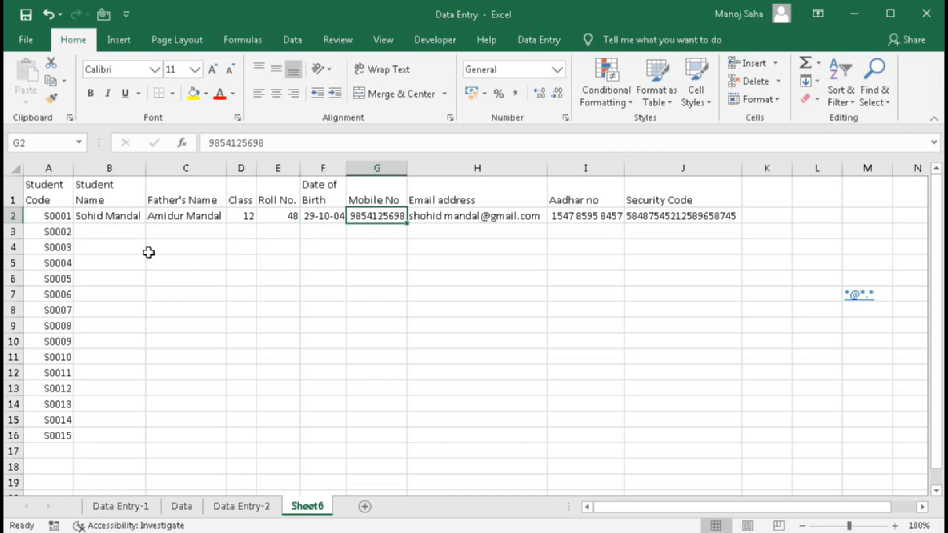
{"action": "key", "text": "Right"}
{"action": "key", "text": "Right"}
{"action": "key", "text": "Right"}
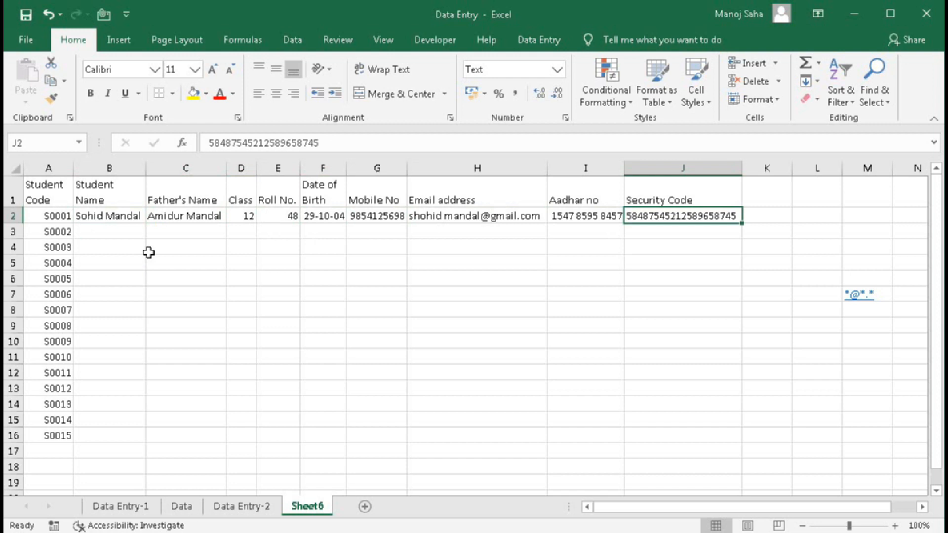
{"action": "key", "text": "Return"}
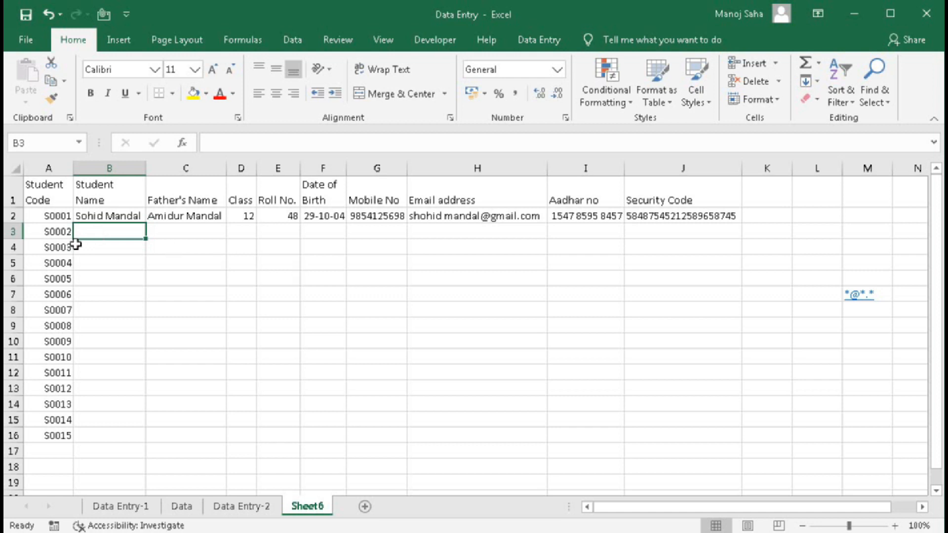
{"action": "left_click", "coordinate": [110, 219]}
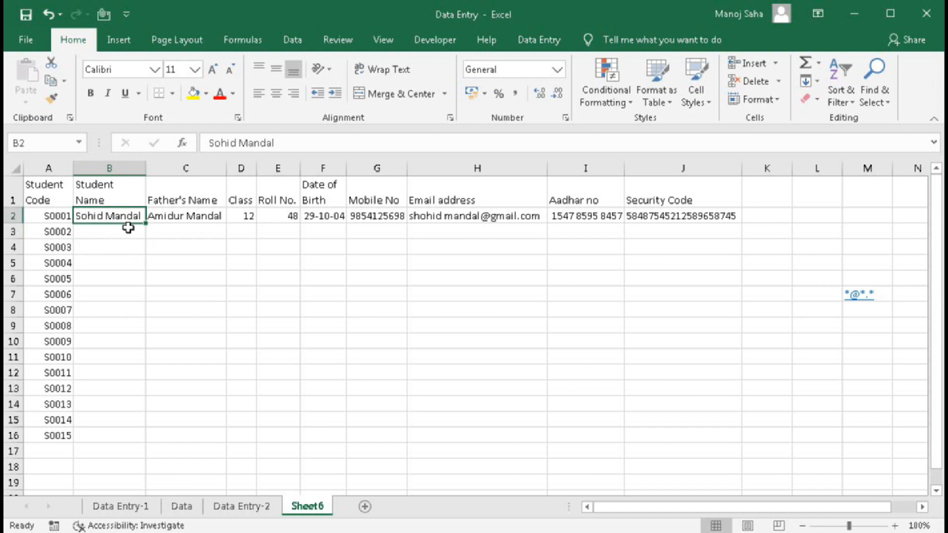
{"action": "key", "text": "Right"}
{"action": "key", "text": "Right"}
{"action": "key", "text": "Right"}
{"action": "key", "text": "Right"}
{"action": "key", "text": "Right"}
{"action": "key", "text": "Right"}
{"action": "key", "text": "Right"}
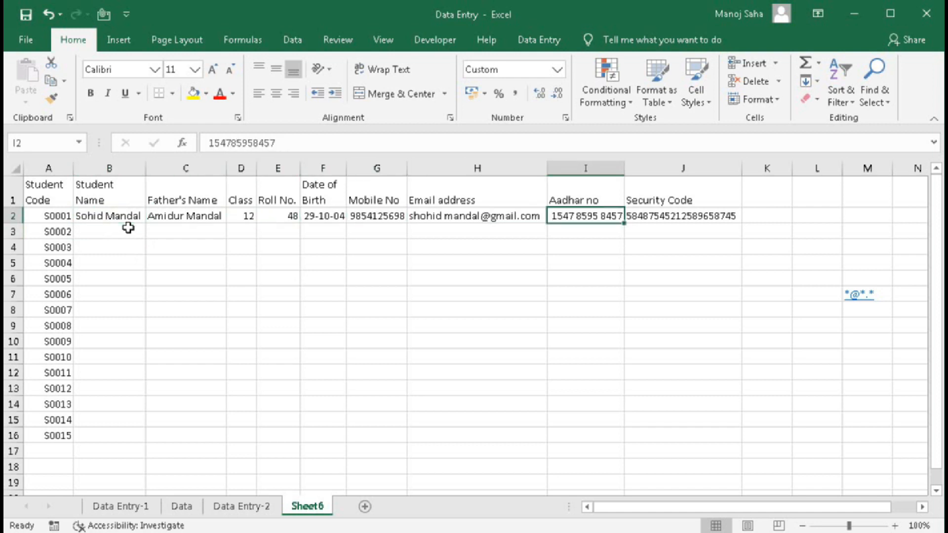
{"action": "key", "text": "Right"}
{"action": "key", "text": "Right"}
{"action": "key", "text": "Down"}
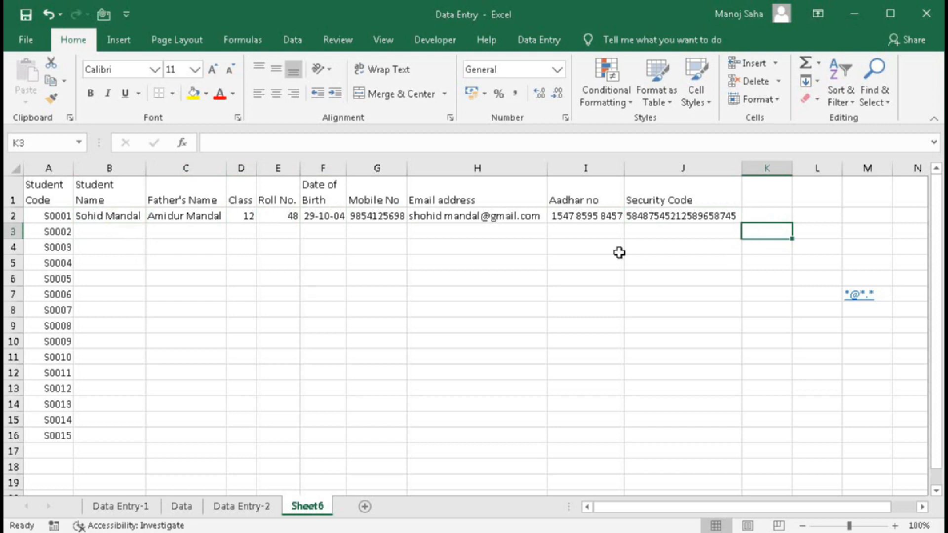
{"action": "left_click", "coordinate": [91, 215]}
{"action": "key", "text": "Right"}
{"action": "key", "text": "Right"}
{"action": "key", "text": "Right"}
{"action": "key", "text": "Right"}
{"action": "key", "text": "Right"}
{"action": "key", "text": "Right"}
{"action": "key", "text": "Right"}
{"action": "key", "text": "Right"}
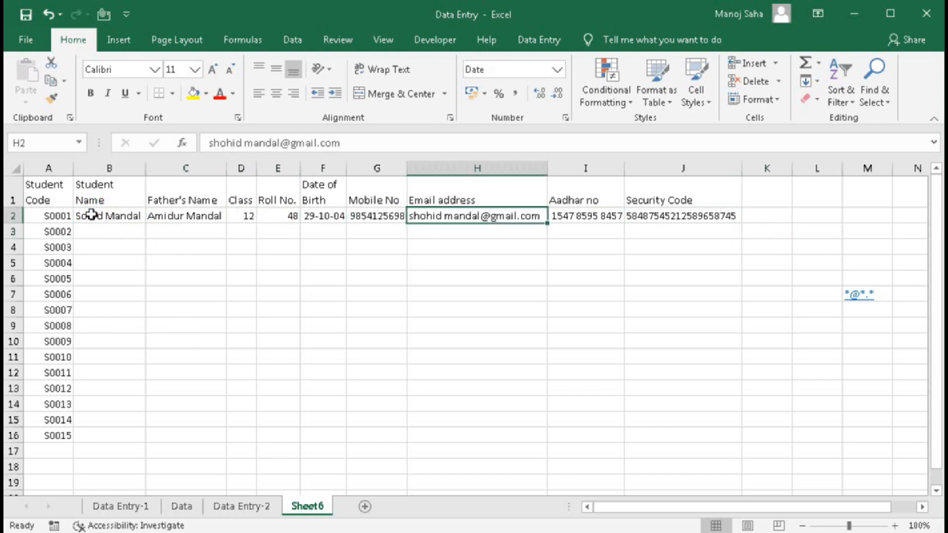
{"action": "key", "text": "Return"}
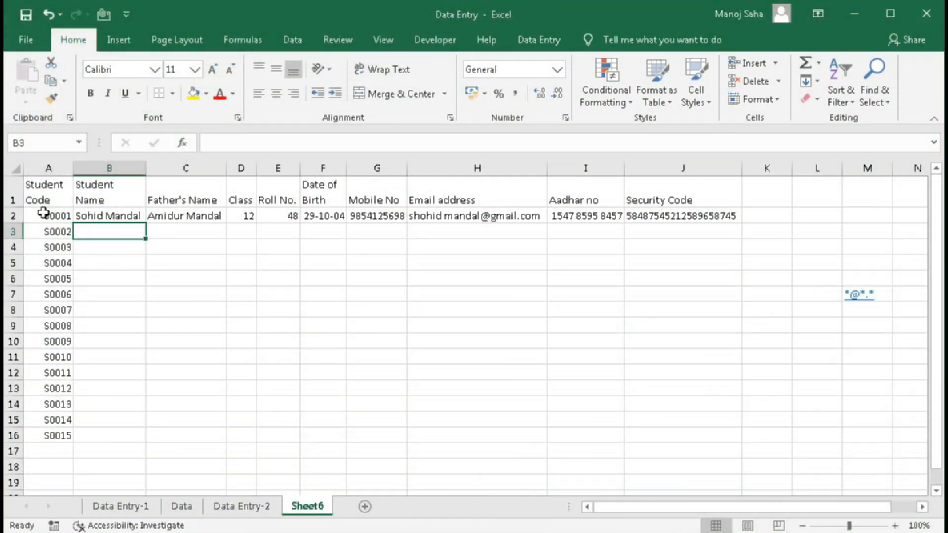
- Delete rows 2 to 19 beneath the headings
{"action": "left_click_drag", "start_coordinate": [11, 216], "coordinate": [7, 494]}
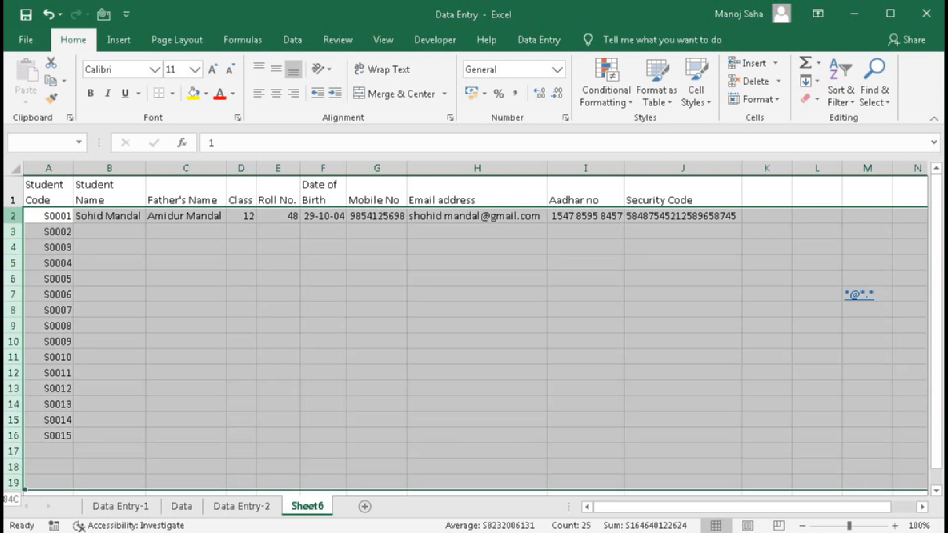
{"action": "right_click", "coordinate": [13, 369]}
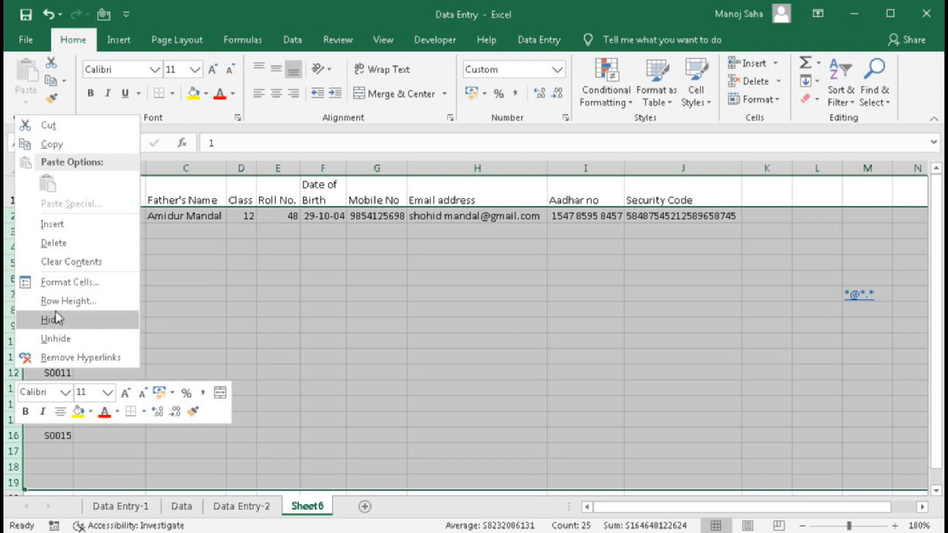
{"action": "left_click", "coordinate": [60, 243]}
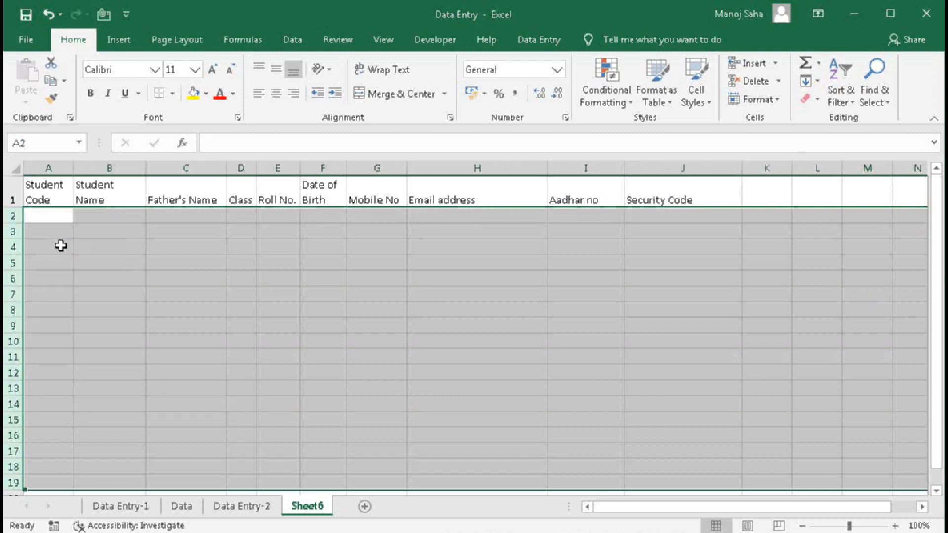
{"action": "left_click", "coordinate": [518, 265]}
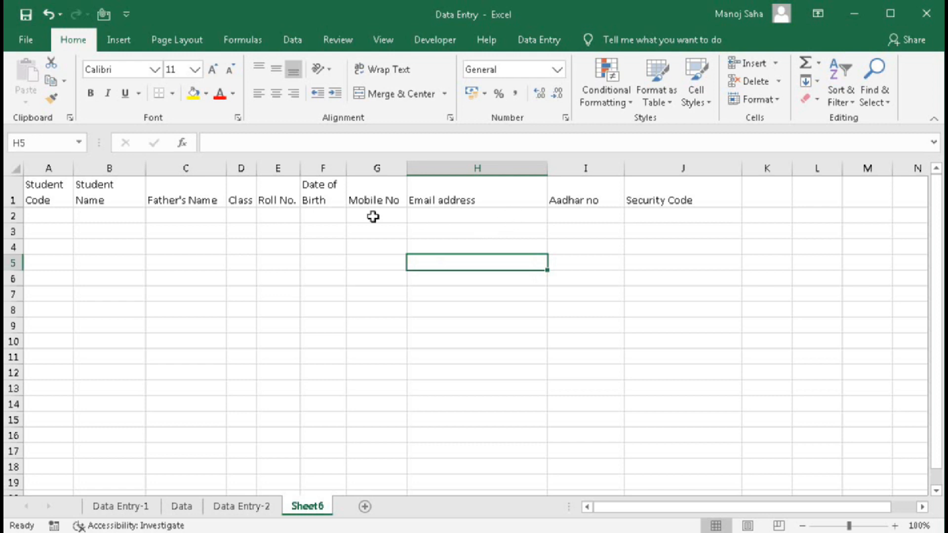
- Inspect the validation rules on the Mobile No and Email address cells without changing them
{"action": "left_click_drag", "start_coordinate": [372, 216], "coordinate": [377, 347]}
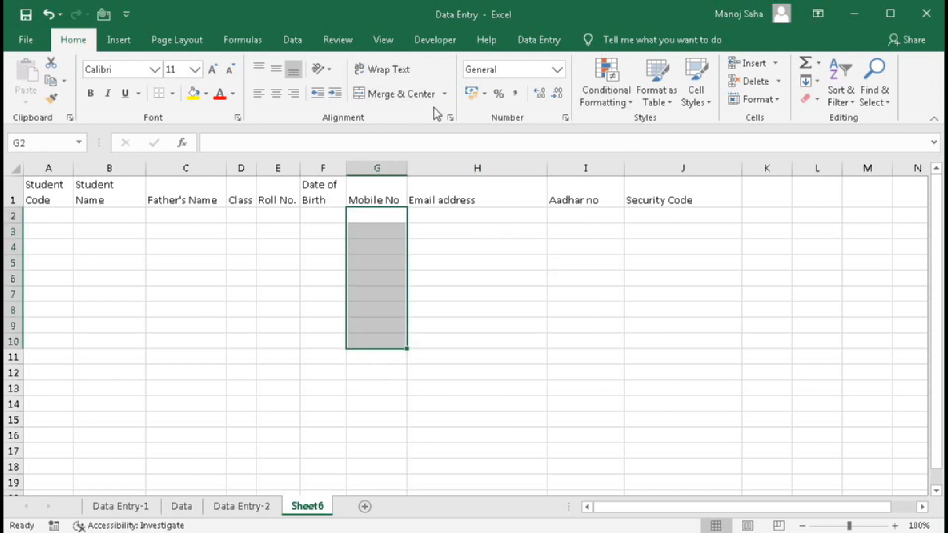
{"action": "left_click", "coordinate": [520, 39]}
{"action": "left_click", "coordinate": [557, 75]}
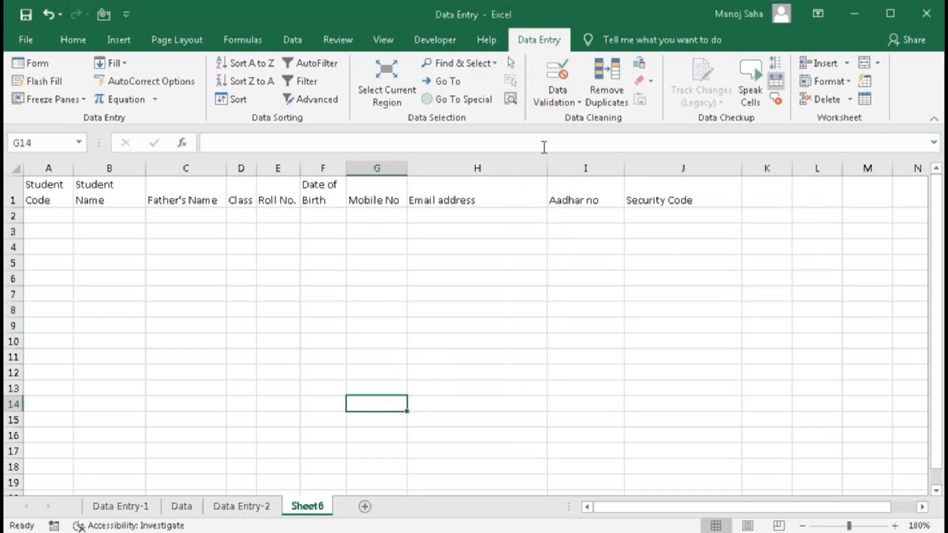
{"action": "left_click", "coordinate": [556, 79]}
{"action": "left_click", "coordinate": [750, 412]}
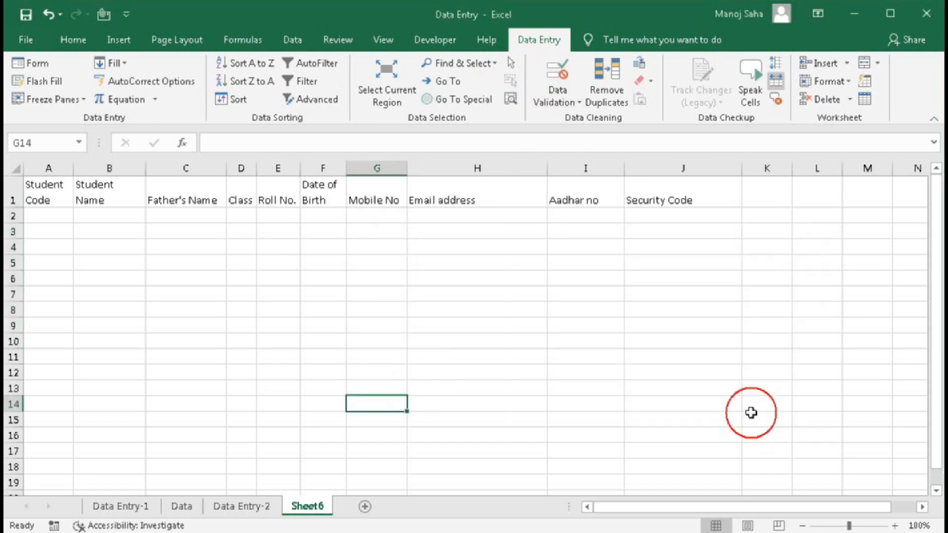
{"action": "left_click", "coordinate": [378, 168]}
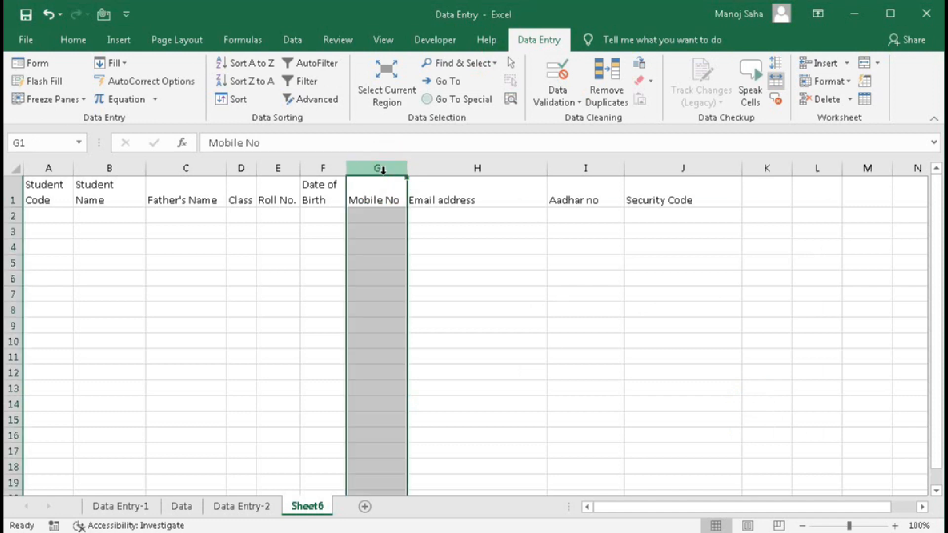
{"action": "left_click", "coordinate": [460, 215]}
{"action": "left_click", "coordinate": [557, 74]}
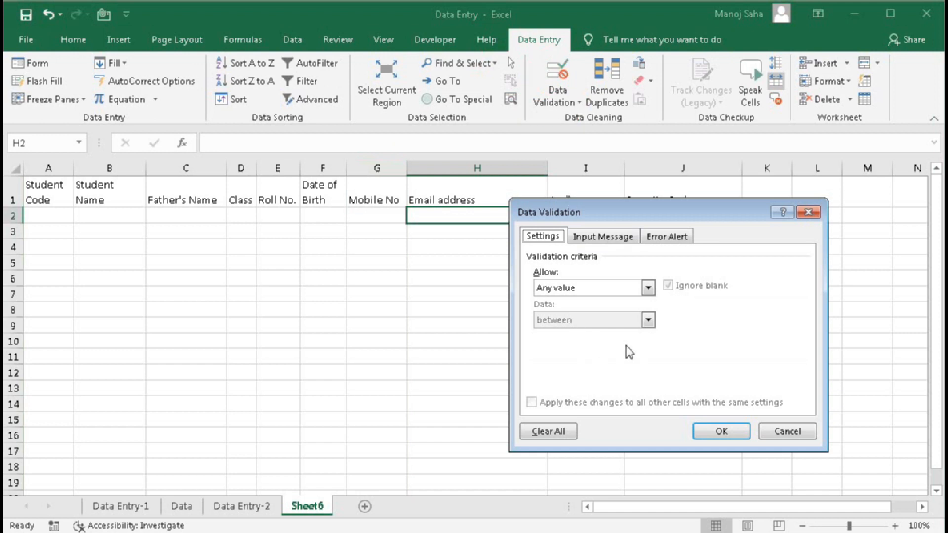
{"action": "left_click", "coordinate": [786, 431]}
{"action": "left_click", "coordinate": [466, 251]}
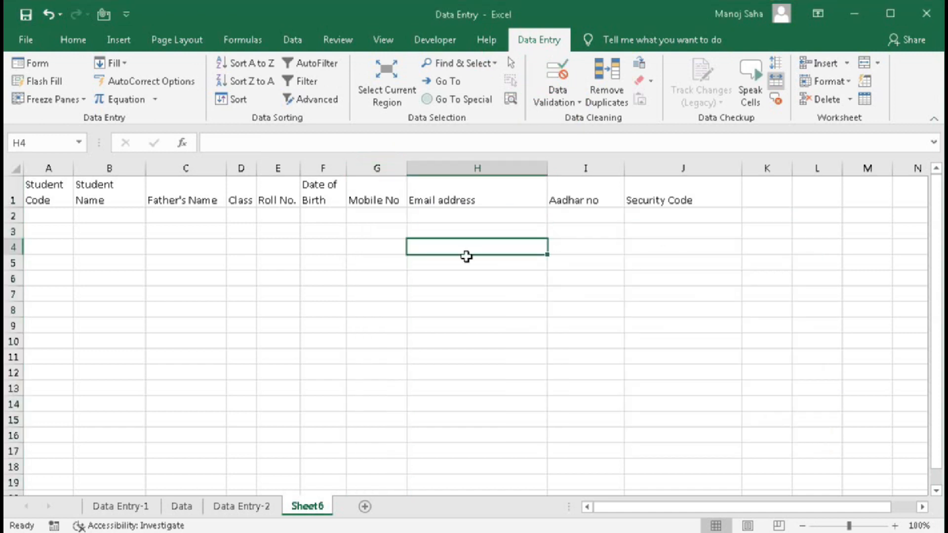
- Clear All validation from column G, then select the whole worksheet
{"action": "left_click", "coordinate": [378, 168]}
{"action": "left_click", "coordinate": [554, 85]}
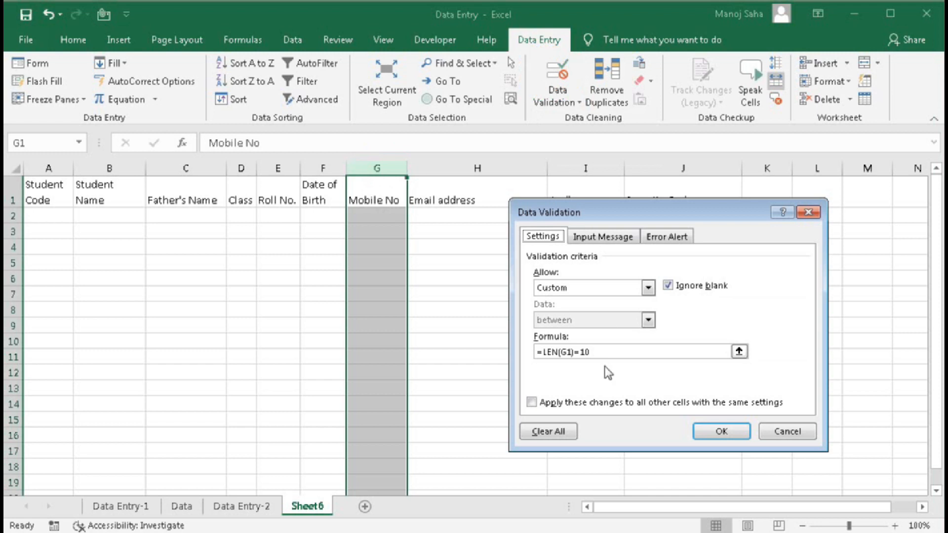
{"action": "left_click", "coordinate": [562, 433]}
{"action": "left_click", "coordinate": [706, 435]}
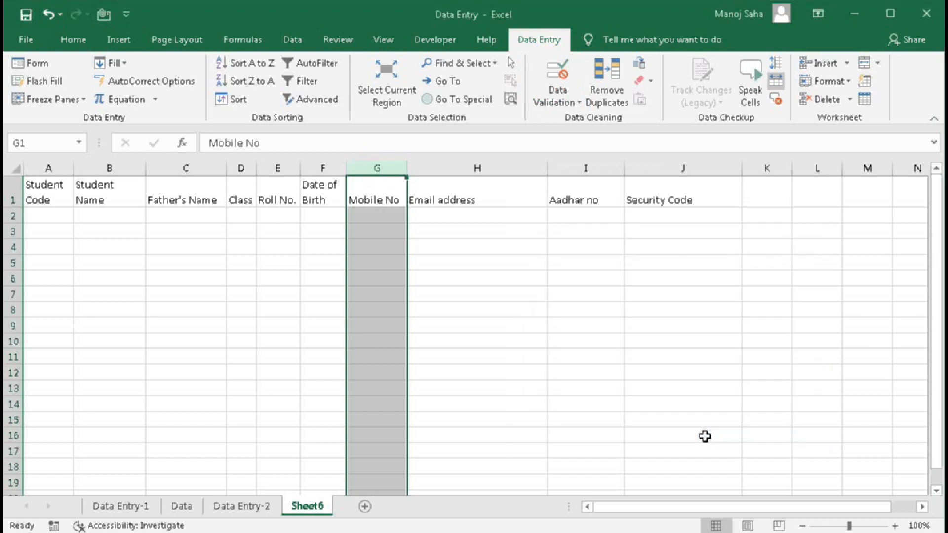
{"action": "left_click", "coordinate": [532, 365]}
{"action": "key", "text": "ctrl+a"}
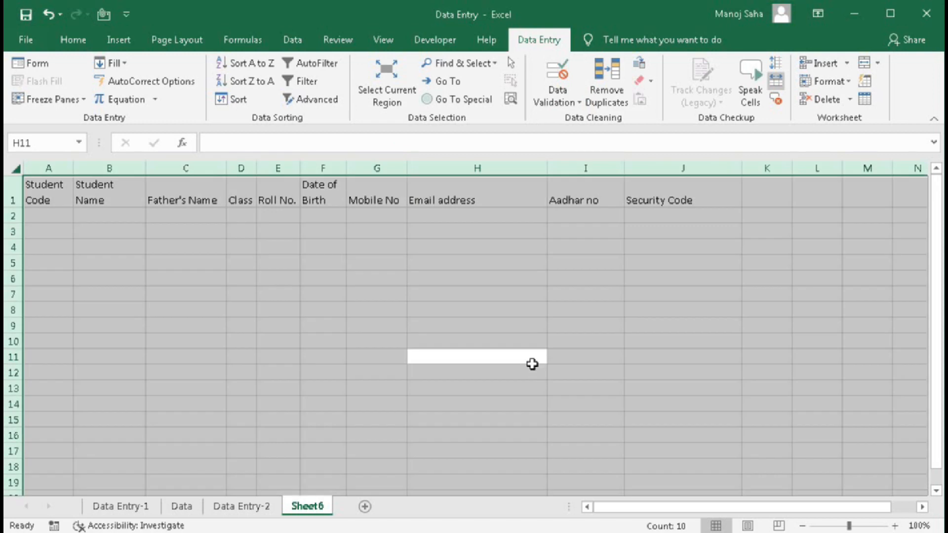
- Apply Clear All in Data Validation to the entire selected sheet
{"action": "left_click", "coordinate": [565, 69]}
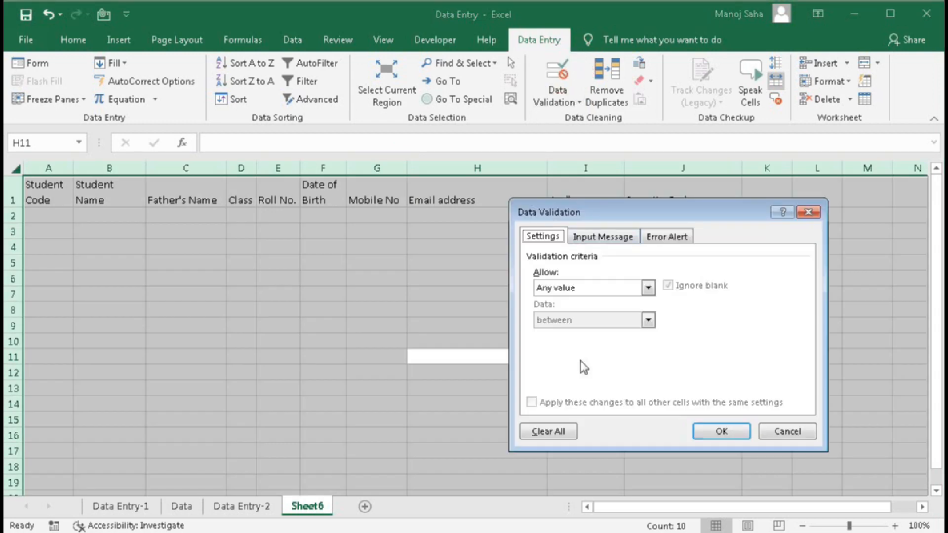
{"action": "left_click", "coordinate": [548, 431]}
{"action": "left_click", "coordinate": [716, 430]}
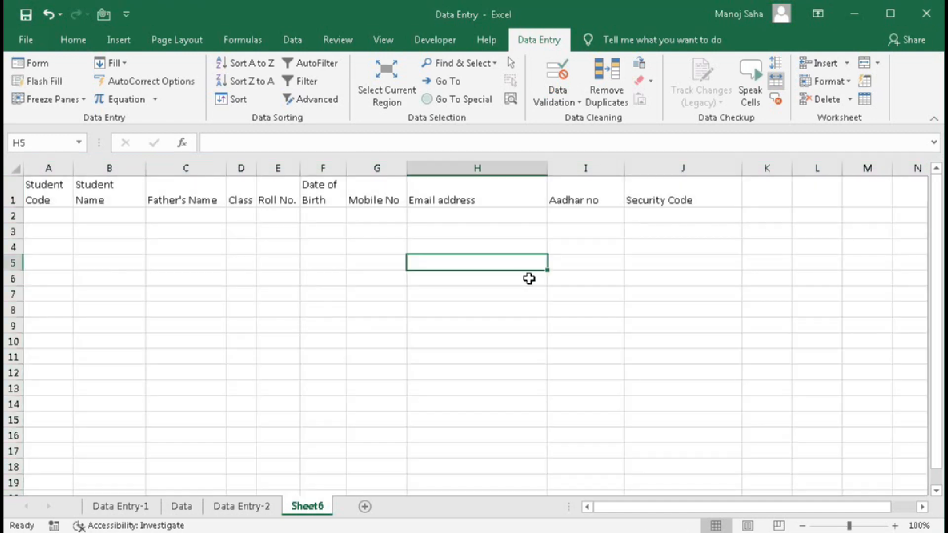
{"action": "left_click", "coordinate": [533, 264]}
- Select header row A1:J1, then the Mobile No, Email address and Aadhar no entry cells
{"action": "left_click_drag", "start_coordinate": [45, 194], "coordinate": [689, 201]}
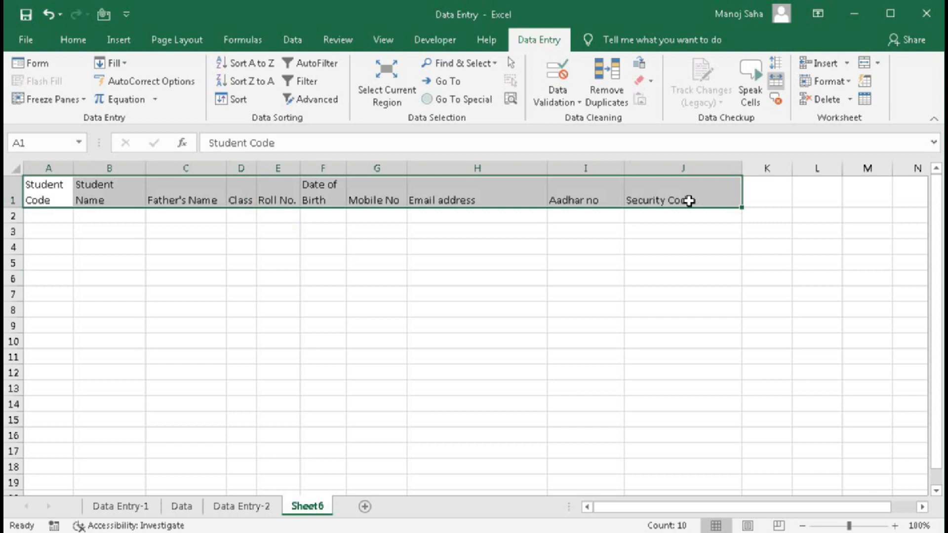
{"action": "left_click_drag", "start_coordinate": [380, 213], "coordinate": [372, 453]}
{"action": "left_click_drag", "start_coordinate": [454, 226], "coordinate": [452, 465]}
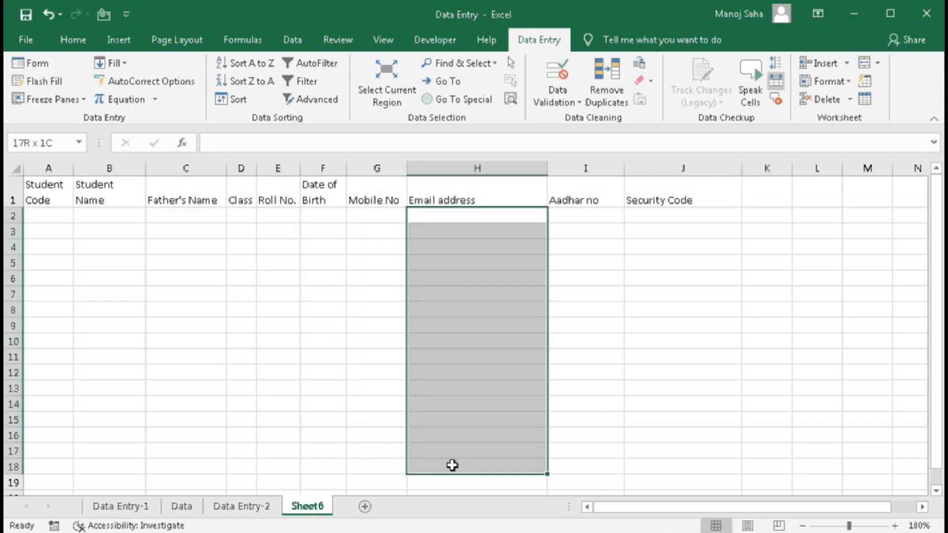
{"action": "left_click_drag", "start_coordinate": [577, 226], "coordinate": [576, 433]}
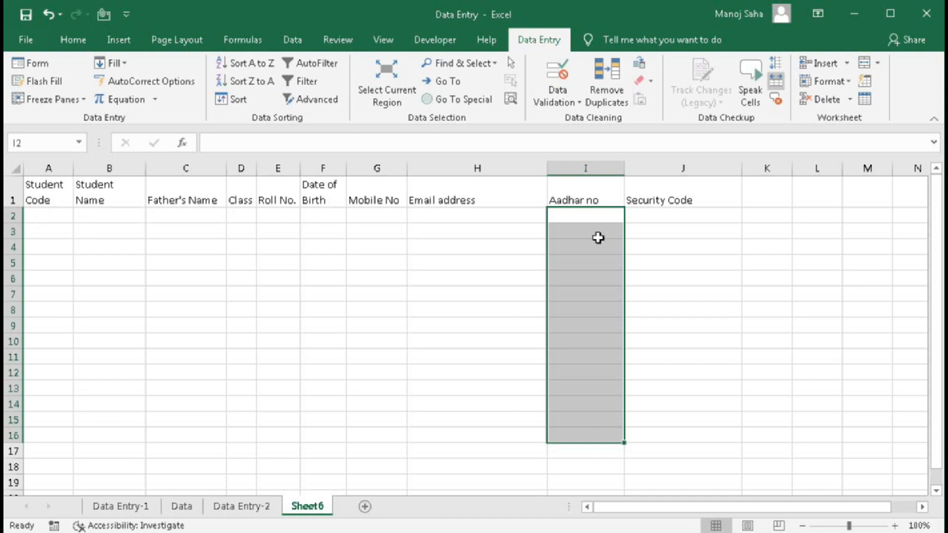
- Add the custom validation =len(G2)=10 to Mobile No cell G2
{"action": "left_click", "coordinate": [371, 216]}
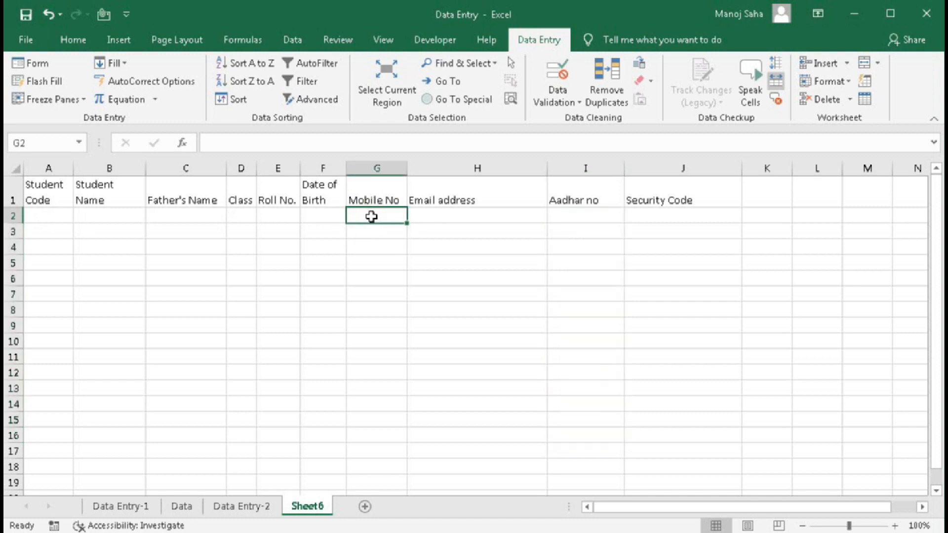
{"action": "left_click", "coordinate": [558, 72]}
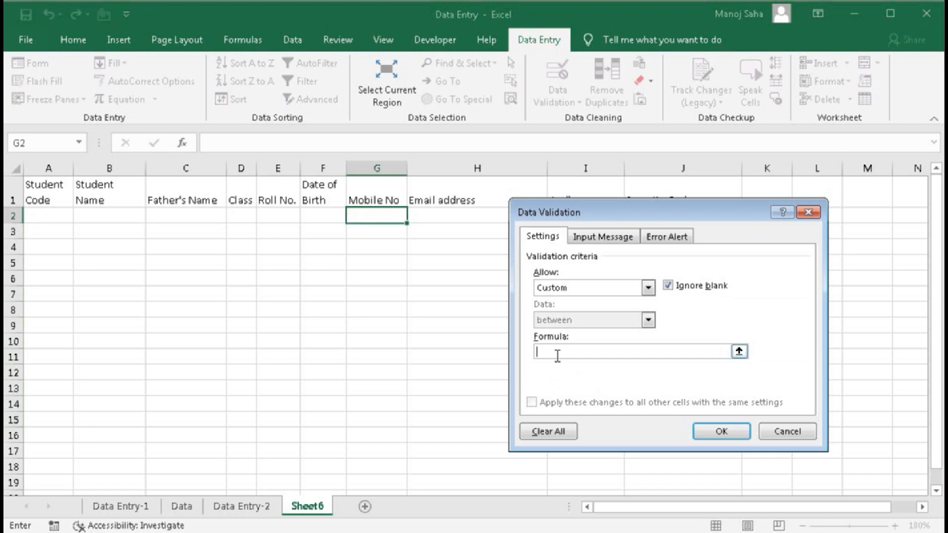
{"action": "type", "text": "=len(G2)=10"}
{"action": "left_click", "coordinate": [722, 431]}
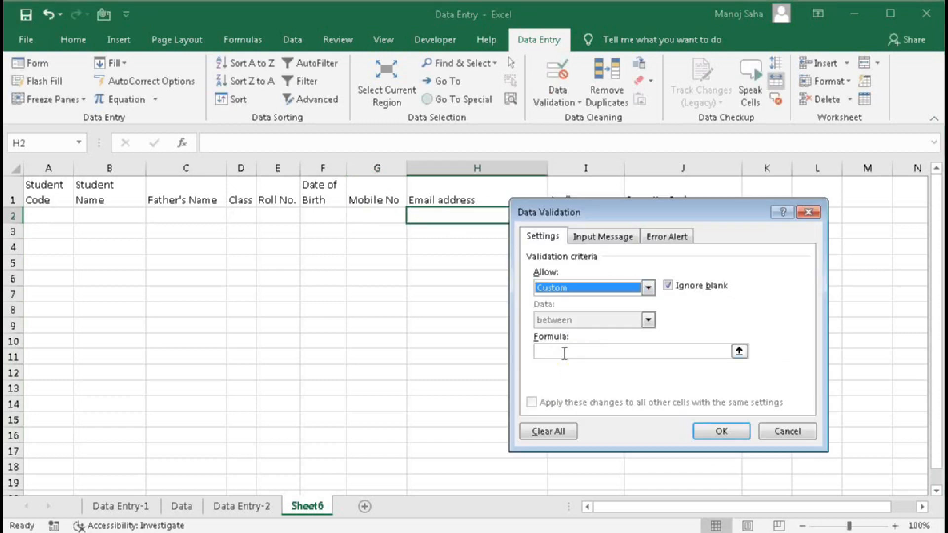
- Add the email check =isnumber(match("*@*.*",H2,0)) to the Email address cell
{"action": "left_click", "coordinate": [564, 353]}
{"action": "type", "text": "=isnumber(match(\"*"}
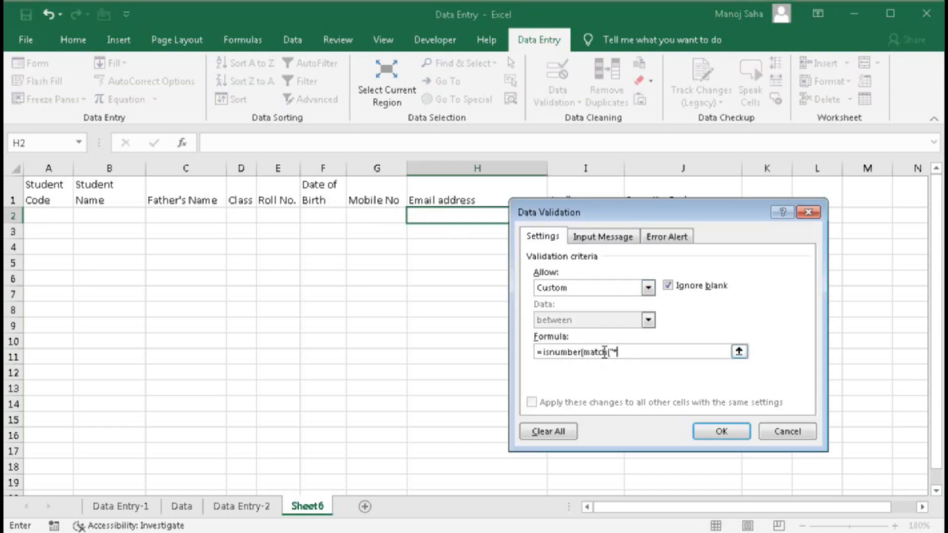
{"action": "type", "text": "@*.*\",H2,0))"}
{"action": "key", "text": "Return"}
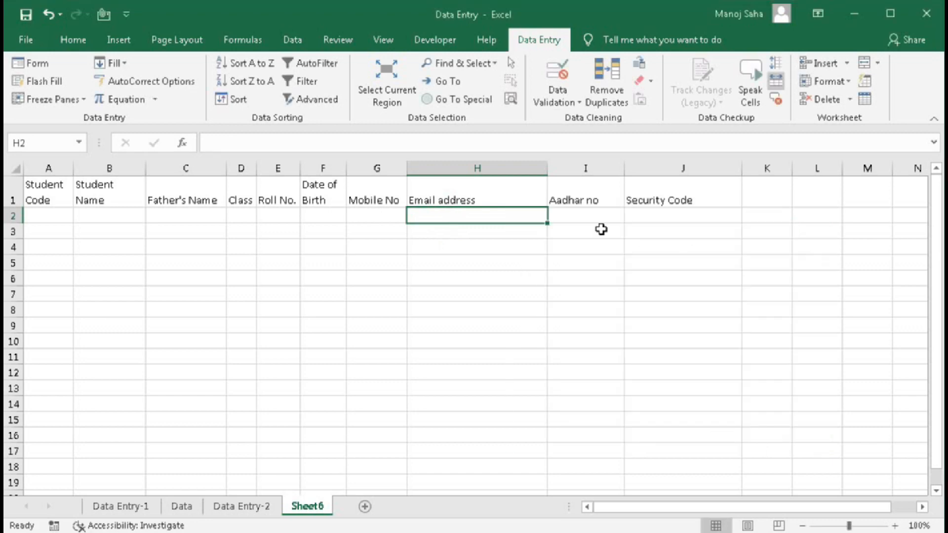
- Give Aadhar no cell I2 the custom number format #### #### ####
{"action": "right_click", "coordinate": [580, 222]}
{"action": "left_click", "coordinate": [636, 484]}
{"action": "left_click_drag", "start_coordinate": [553, 187], "coordinate": [209, 76]}
{"action": "left_click", "coordinate": [103, 244]}
{"action": "left_click_drag", "start_coordinate": [232, 179], "coordinate": [141, 166]}
{"action": "type", "text": "#### #### ####"}
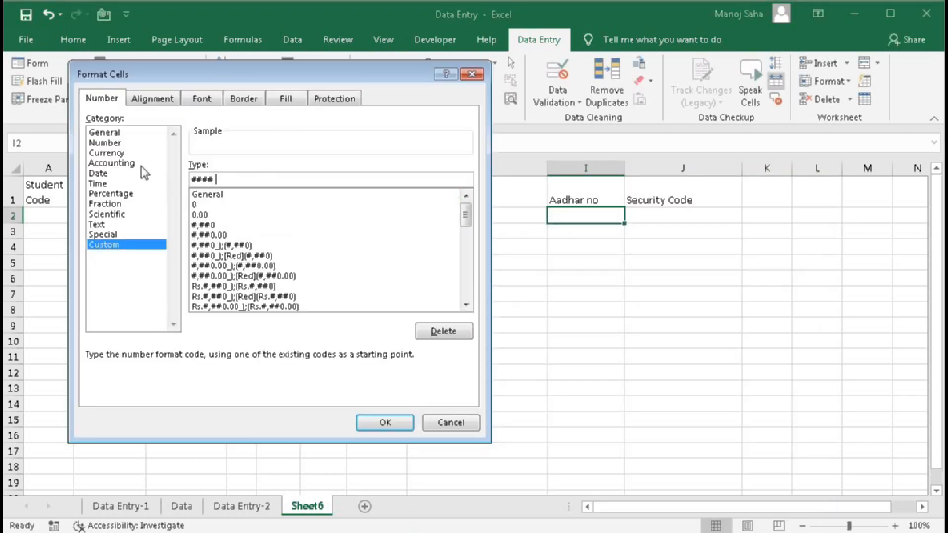
{"action": "left_click", "coordinate": [385, 422]}
- Add the custom validation =len(I2)=12 to cell I2
{"action": "left_click", "coordinate": [558, 72]}
{"action": "left_click", "coordinate": [240, 287]}
{"action": "left_click", "coordinate": [143, 374]}
{"action": "type", "text": "=len("}
{"action": "left_click", "coordinate": [573, 215]}
{"action": "type", "text": ")=12"}
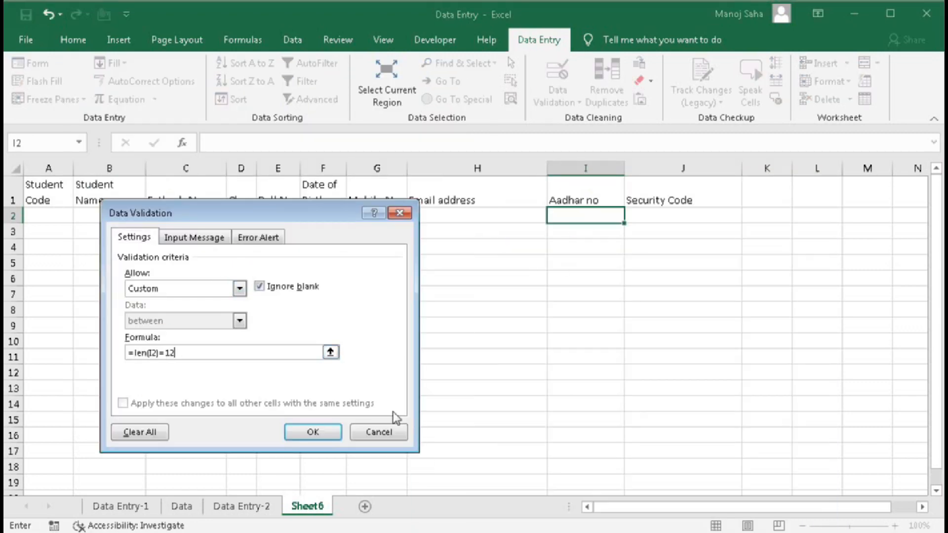
{"action": "left_click", "coordinate": [313, 432]}
- Add the custom validation =len(J2)=4 to Security Code cell J2
{"action": "left_click", "coordinate": [647, 217]}
{"action": "left_click", "coordinate": [557, 72]}
{"action": "left_click", "coordinate": [143, 373]}
{"action": "type", "text": "=len("}
{"action": "left_click", "coordinate": [680, 215]}
{"action": "type", "text": ")=4"}
{"action": "left_click", "coordinate": [312, 432]}
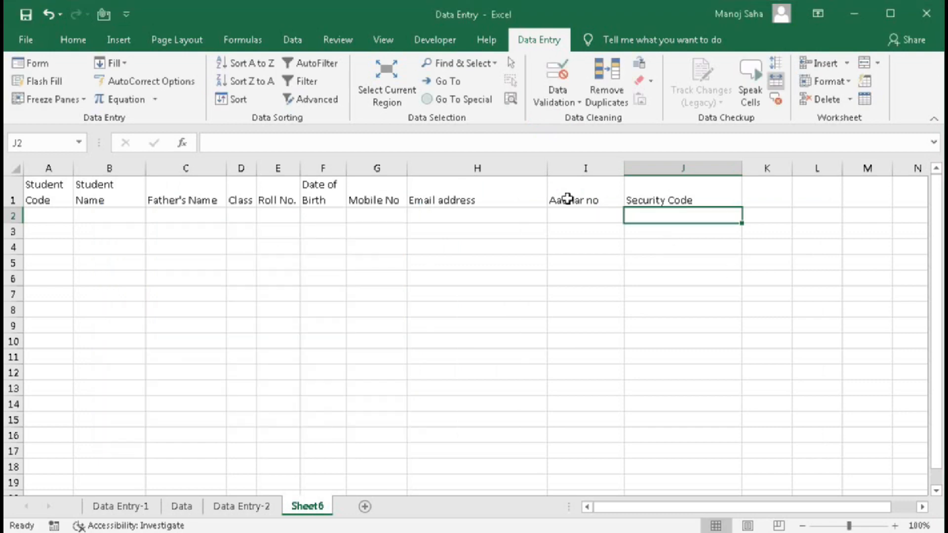
- Format Security Code cell J2 as Text
{"action": "right_click", "coordinate": [654, 217]}
{"action": "left_click", "coordinate": [102, 256]}
{"action": "left_click", "coordinate": [380, 452]}
- Confirm cells G5 and H4 have no validation rule (Allow: Any value)
{"action": "left_click", "coordinate": [586, 326]}
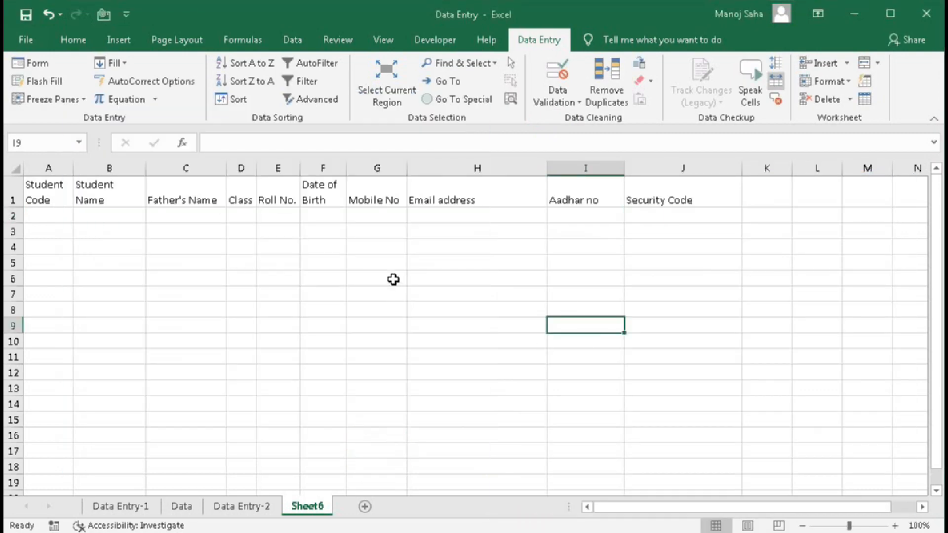
{"action": "left_click", "coordinate": [379, 263]}
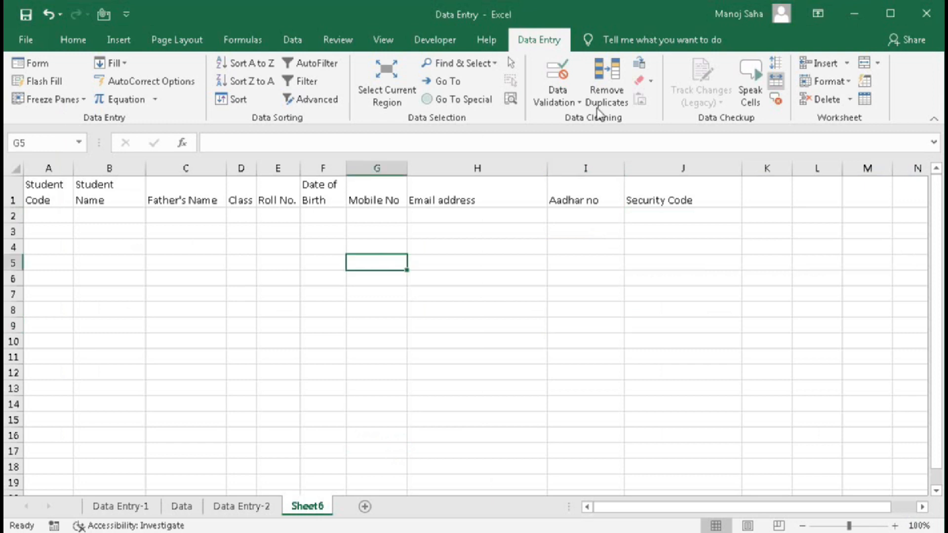
{"action": "left_click", "coordinate": [557, 77]}
{"action": "left_click", "coordinate": [377, 437]}
{"action": "left_click", "coordinate": [475, 246]}
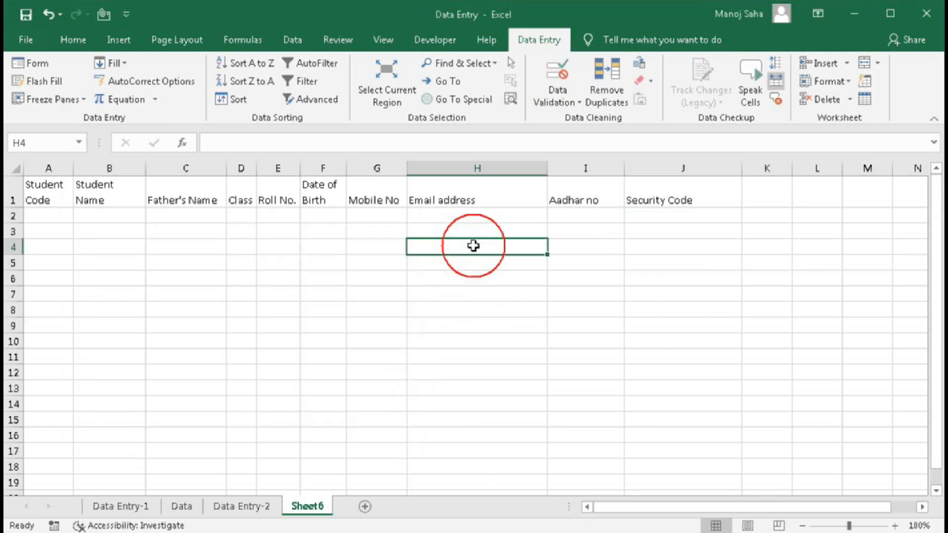
{"action": "left_click", "coordinate": [558, 101]}
{"action": "left_click", "coordinate": [376, 431]}
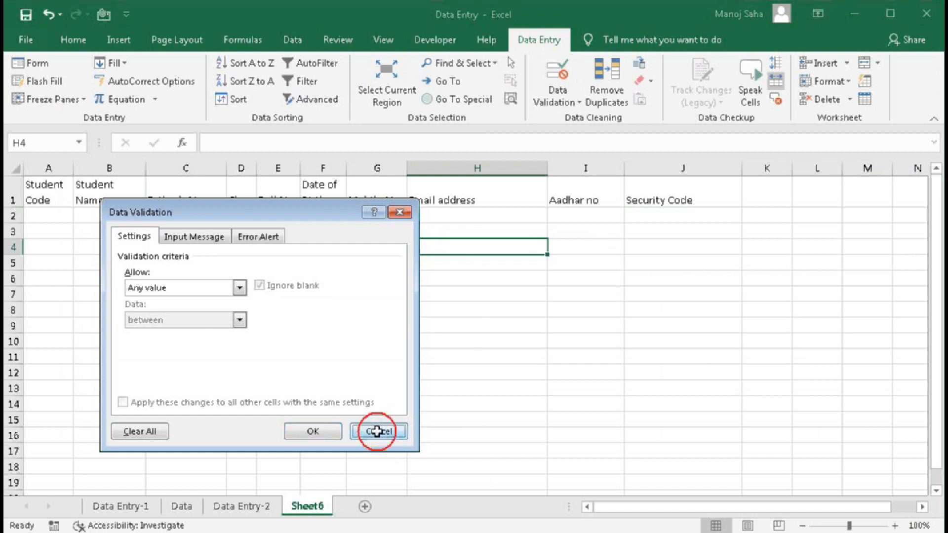
- Confirm cells I4 and J4 also still allow Any value
{"action": "left_click", "coordinate": [571, 247]}
{"action": "left_click", "coordinate": [550, 78]}
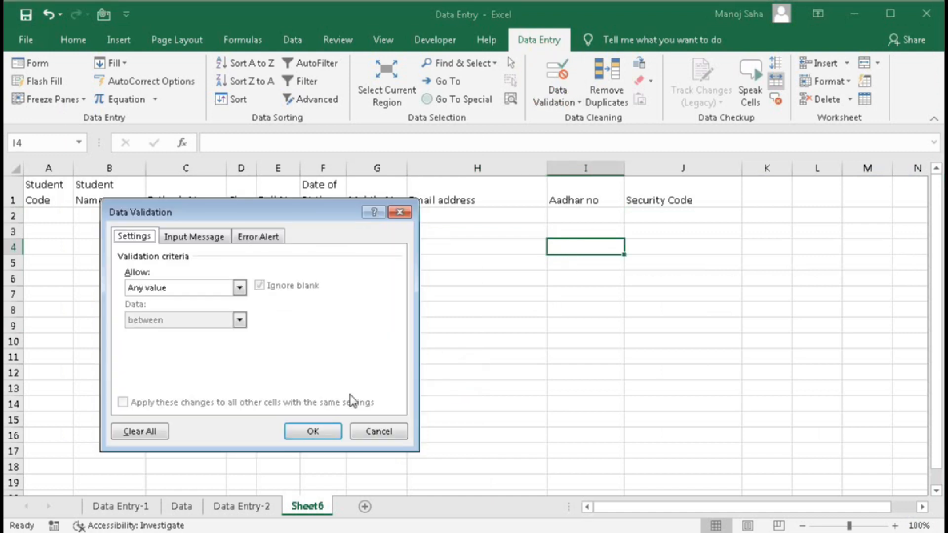
{"action": "left_click", "coordinate": [376, 431]}
{"action": "left_click", "coordinate": [668, 243]}
{"action": "left_click", "coordinate": [557, 79]}
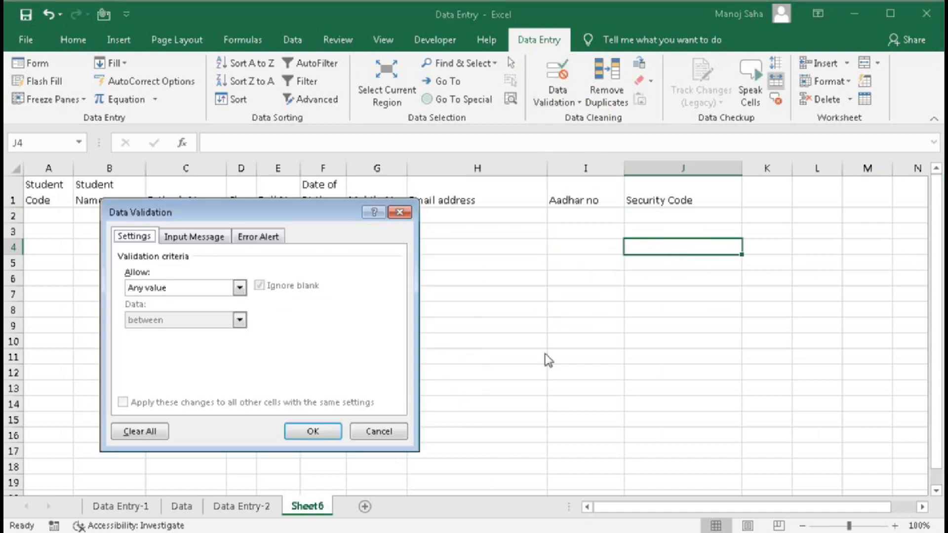
{"action": "left_click", "coordinate": [402, 431]}
{"action": "left_click", "coordinate": [50, 218]}
- Give Student Code cell A2 the custom format "S"0000 so codes show like S0001
{"action": "right_click", "coordinate": [40, 213]}
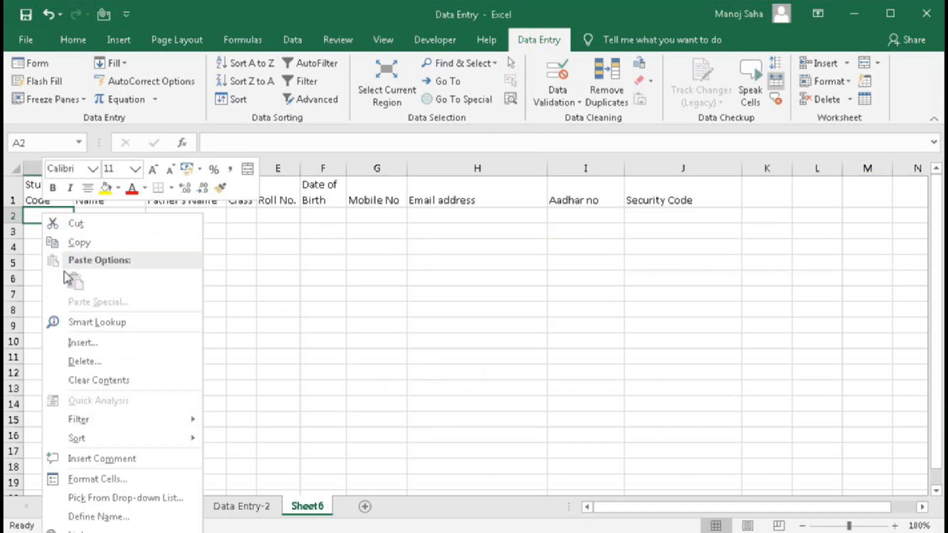
{"action": "left_click", "coordinate": [97, 479]}
{"action": "left_click_drag", "start_coordinate": [203, 189], "coordinate": [411, 137]}
{"action": "left_click_drag", "start_coordinate": [312, 240], "coordinate": [201, 248]}
{"action": "type", "text": "S\""}
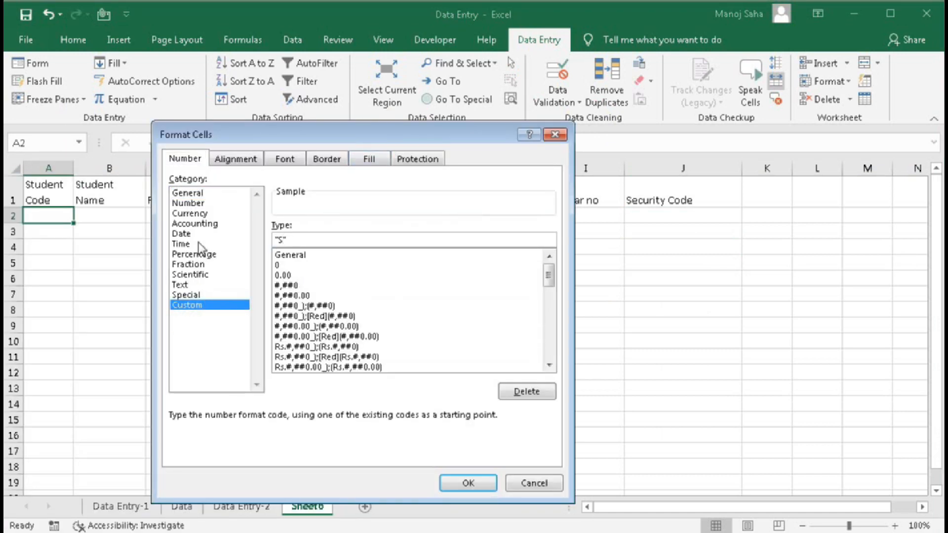
{"action": "type", "text": "0000"}
{"action": "left_click", "coordinate": [449, 482]}
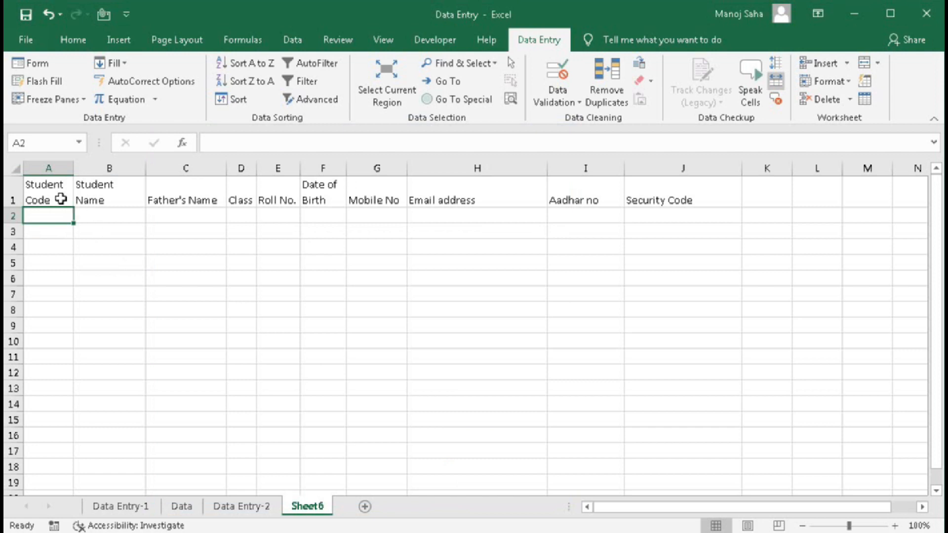
{"action": "left_click_drag", "start_coordinate": [60, 199], "coordinate": [643, 181]}
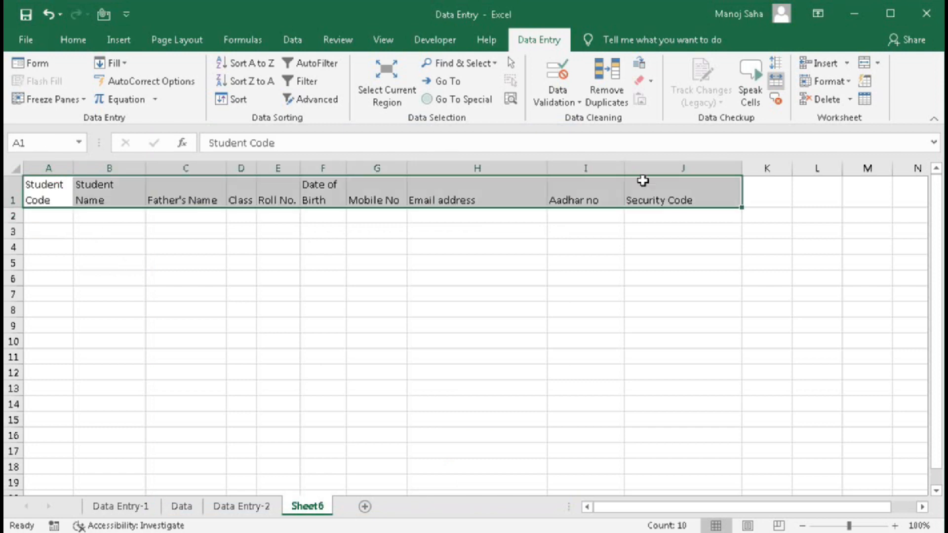
- Open the data Form with row 1 as labels and enter student code 1
{"action": "left_click", "coordinate": [25, 67]}
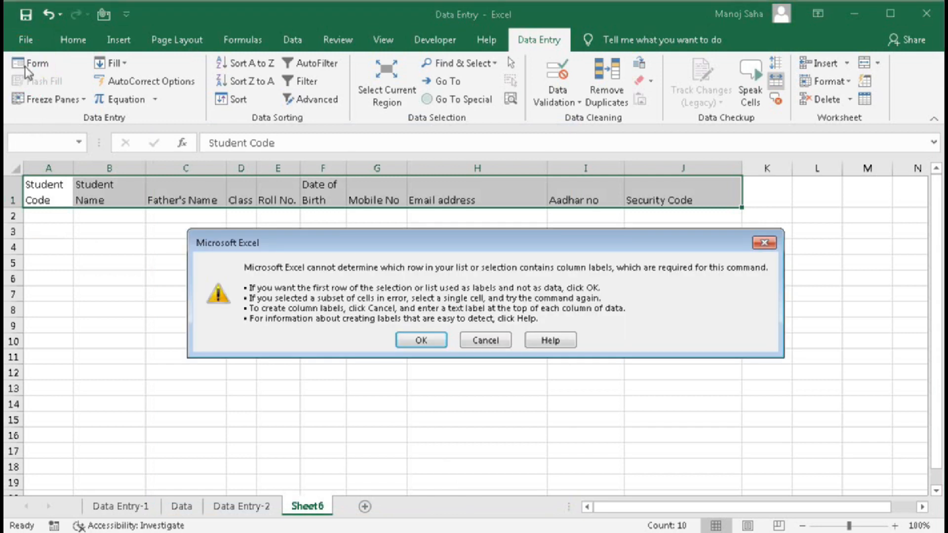
{"action": "left_click", "coordinate": [425, 341]}
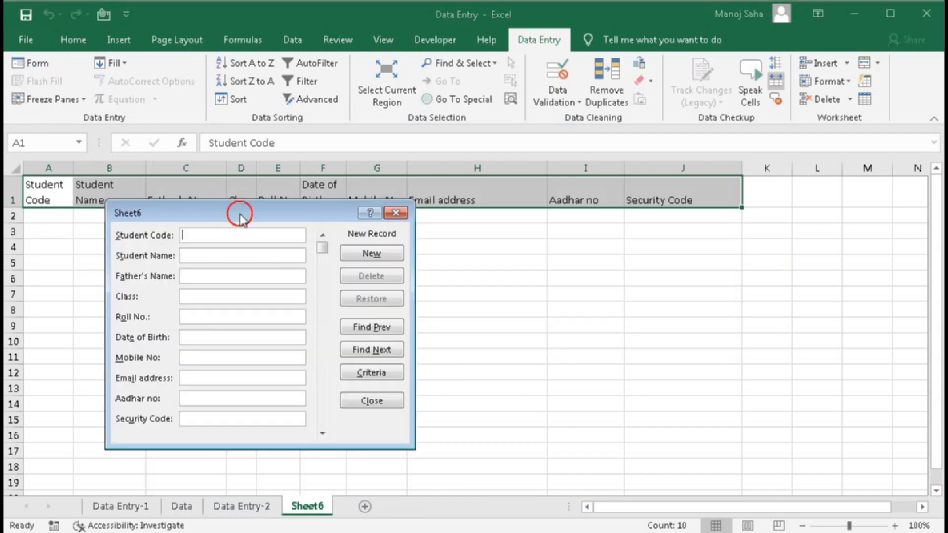
{"action": "left_click_drag", "start_coordinate": [237, 211], "coordinate": [362, 238]}
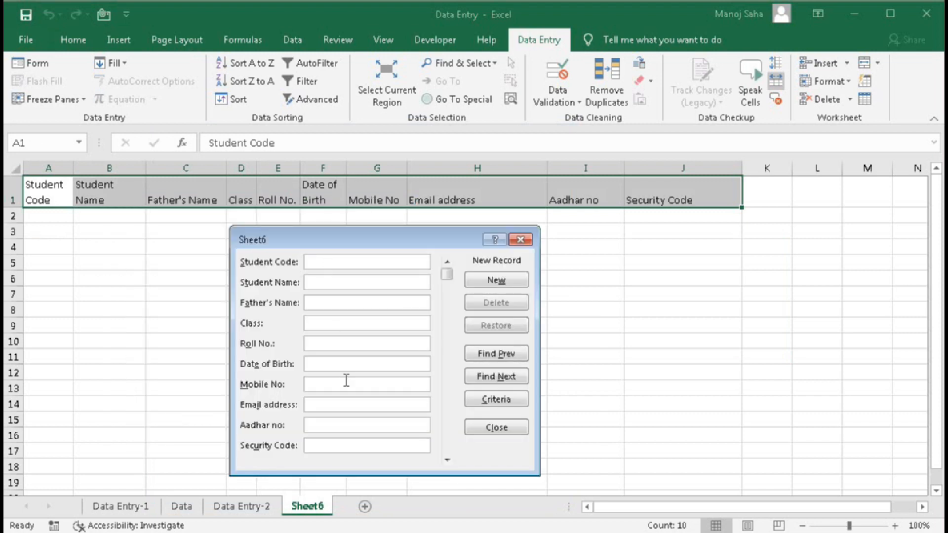
{"action": "left_click", "coordinate": [354, 265]}
{"action": "type", "text": "1"}
- Fill in the student's name, father's name, class 12, roll 48, birth date, mobile, email and Aadhar
{"action": "type", "text": "Md"}
{"action": "key", "text": "BackSpace"}
{"action": "key", "text": "BackSpace"}
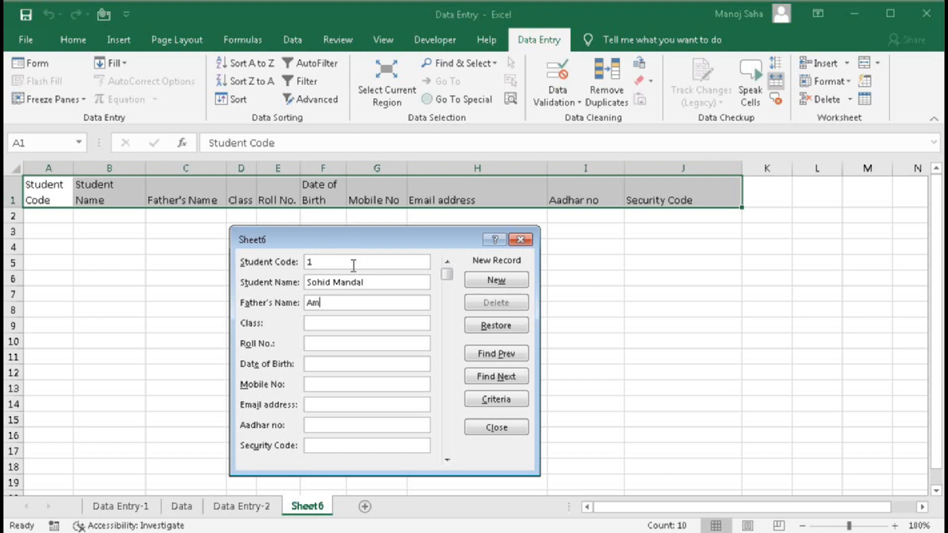
{"action": "type", "text": "12"}
{"action": "key", "text": "Tab"}
{"action": "type", "text": "48"}
{"action": "key", "text": "Tab"}
{"action": "type", "text": "2"}
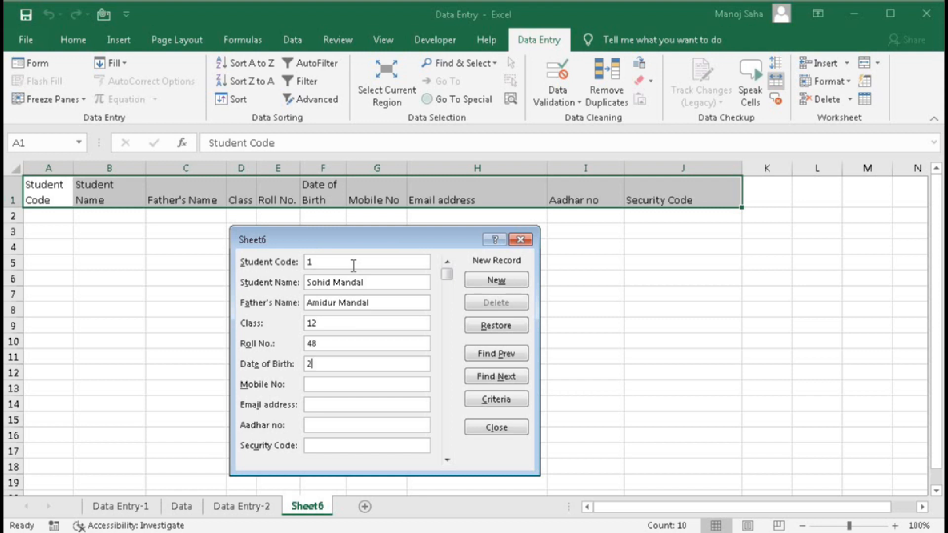
{"action": "type", "text": "9-10-2004"}
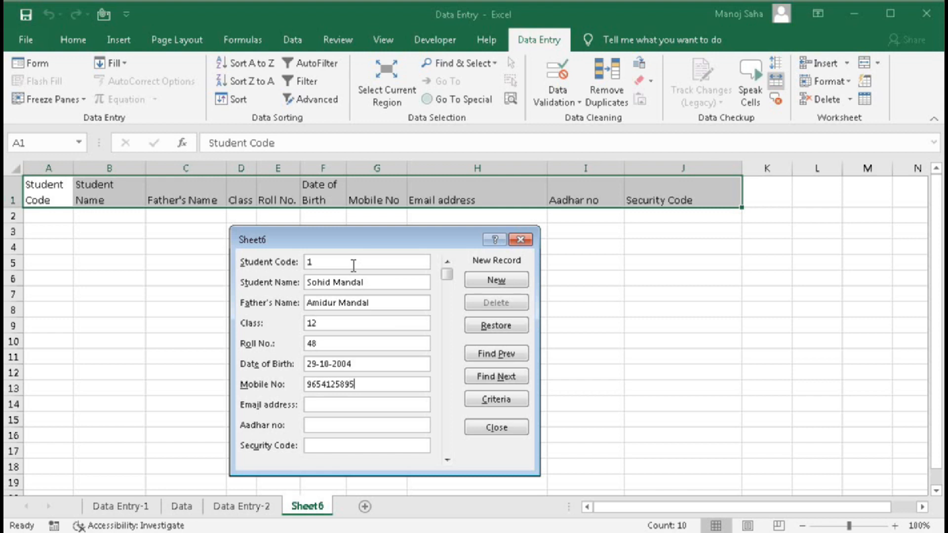
{"action": "key", "text": "Tab"}
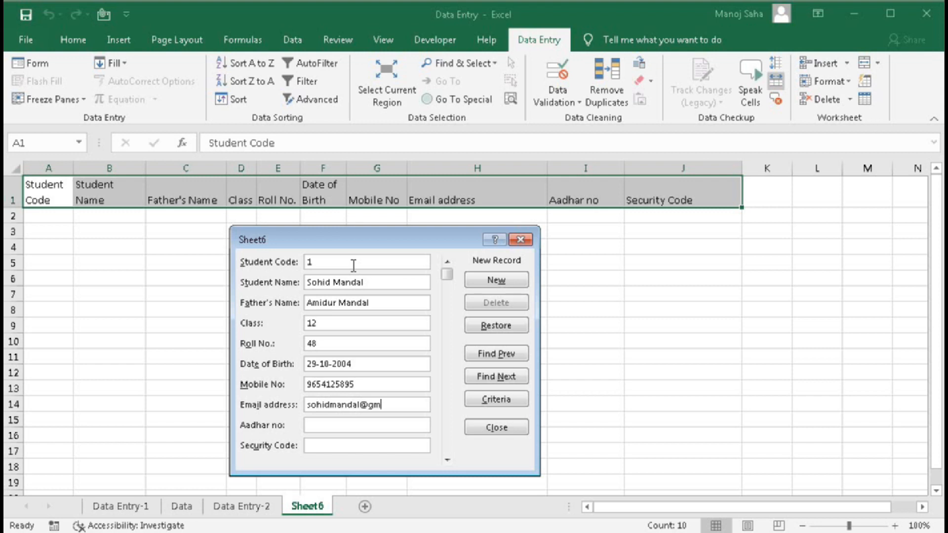
{"action": "key", "text": "Tab"}
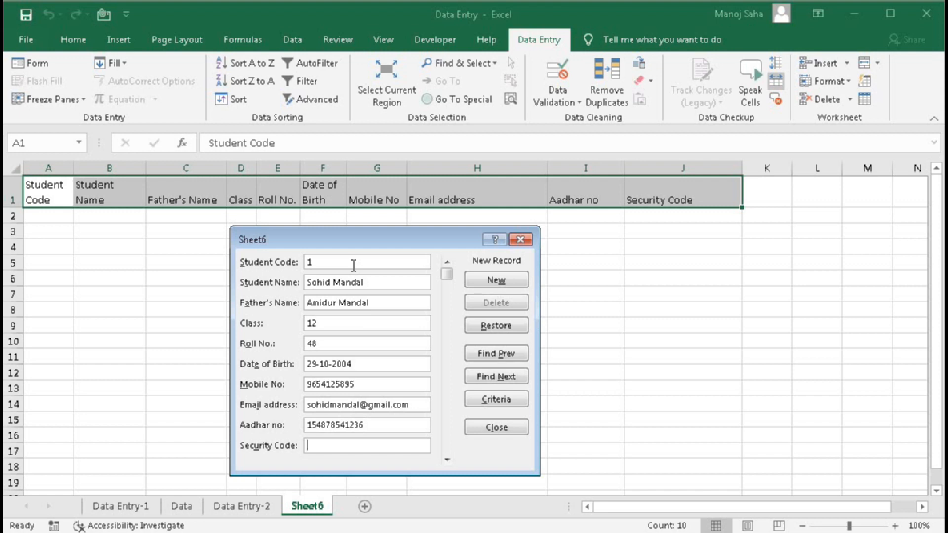
{"action": "type", "text": "15895745125632589521"}
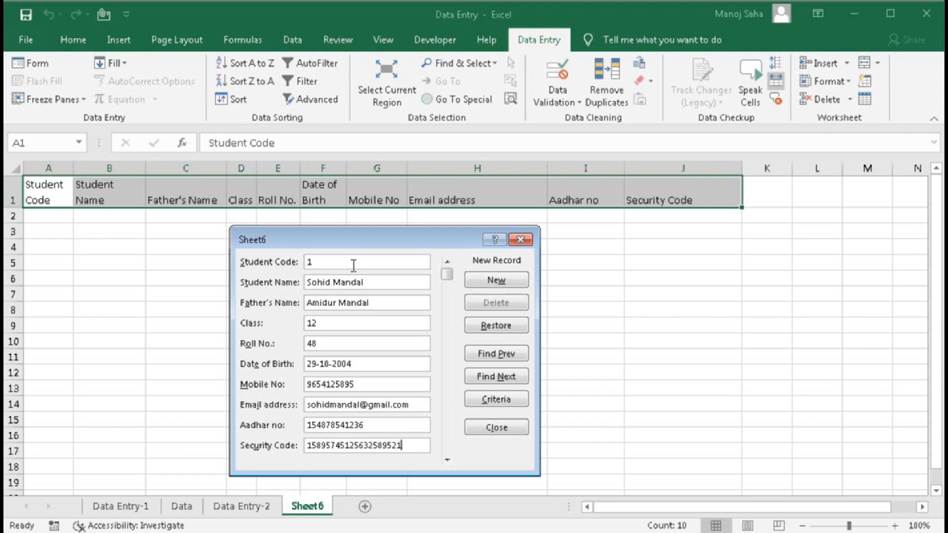
- Add the first record, then enter student 2's name, father's name, class 12, roll 49 and birth date
{"action": "left_click", "coordinate": [504, 288]}
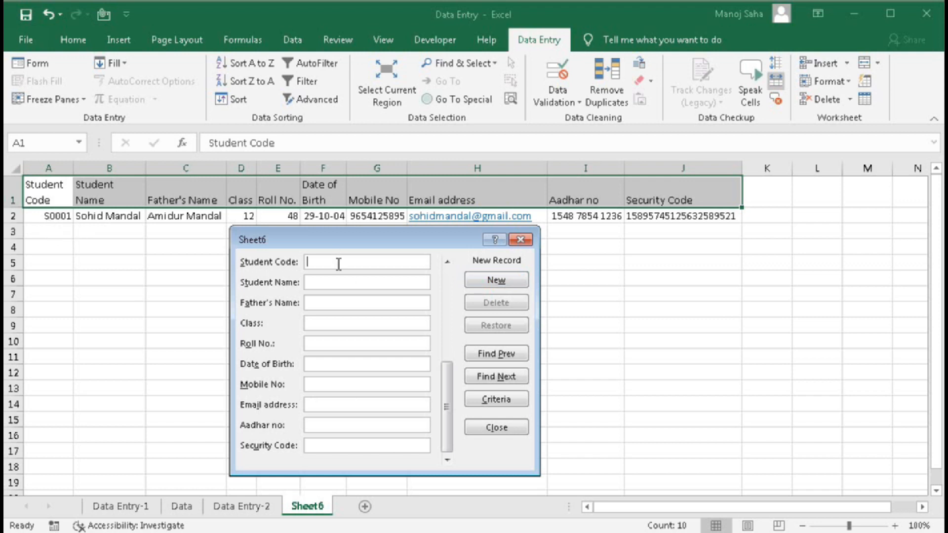
{"action": "left_click_drag", "start_coordinate": [322, 236], "coordinate": [321, 267]}
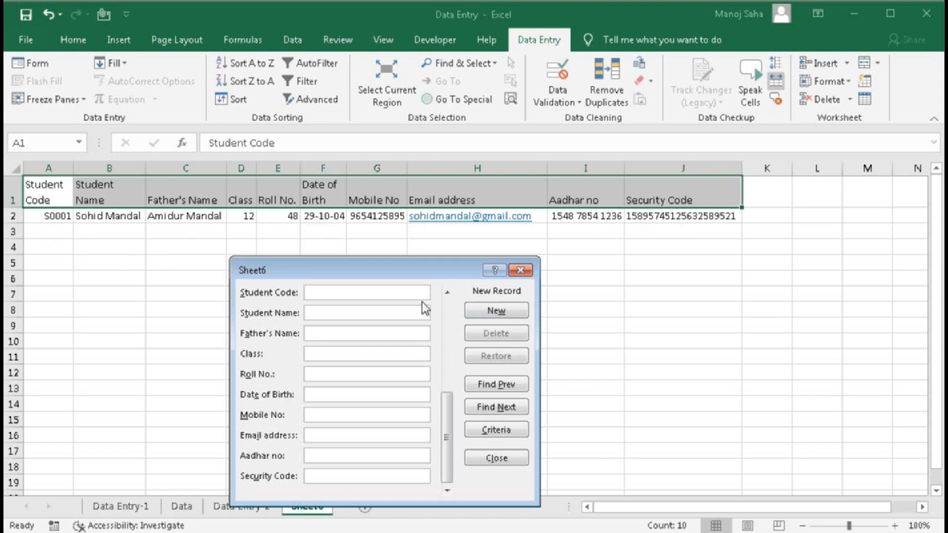
{"action": "key", "text": "Tab"}
{"action": "key", "text": "Tab"}
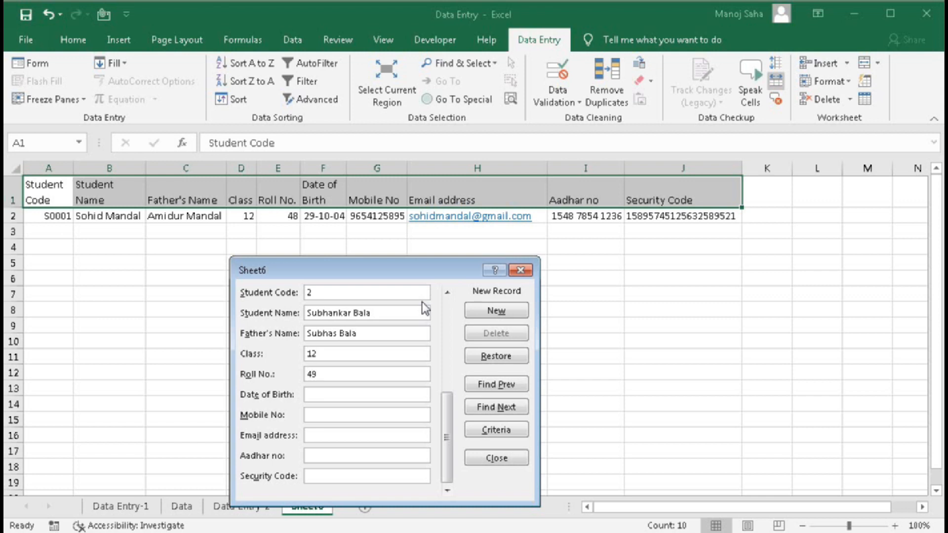
{"action": "key", "text": "Tab"}
- Enter student 2's mobile, email, Aadhar and security code, add the record, and close the form
{"action": "key", "text": "Tab"}
{"action": "key", "text": "Tab"}
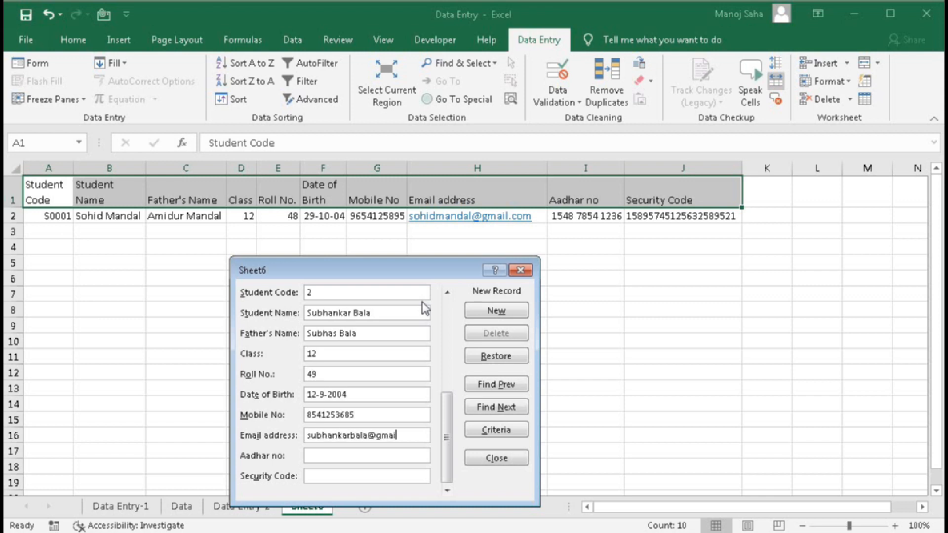
{"action": "key", "text": "Tab"}
{"action": "key", "text": "Tab"}
{"action": "type", "text": "85125478521414589562"}
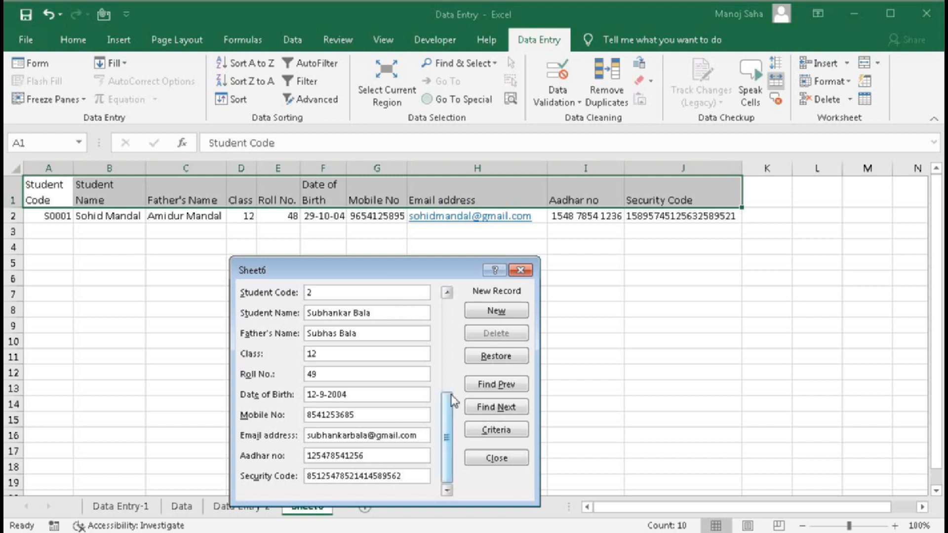
{"action": "left_click", "coordinate": [497, 312]}
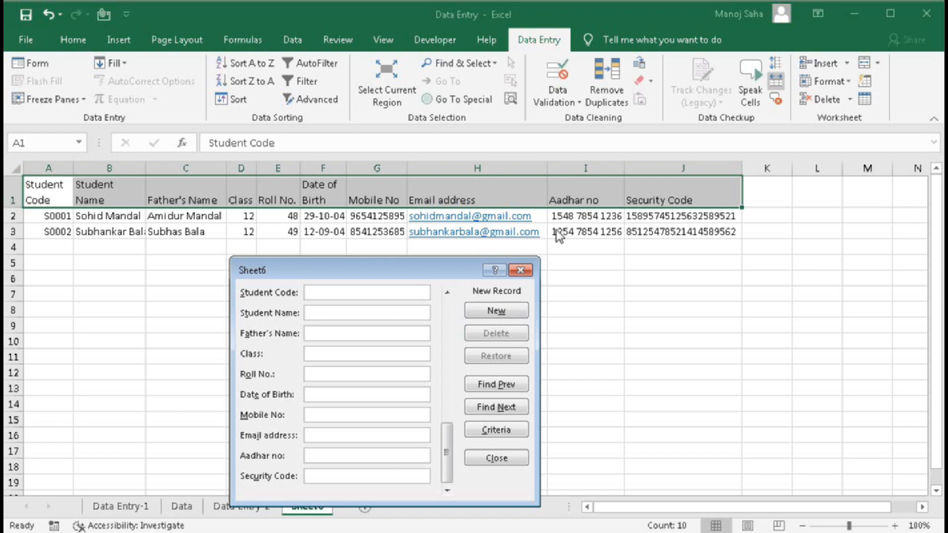
{"action": "left_click_drag", "start_coordinate": [455, 262], "coordinate": [457, 251]}
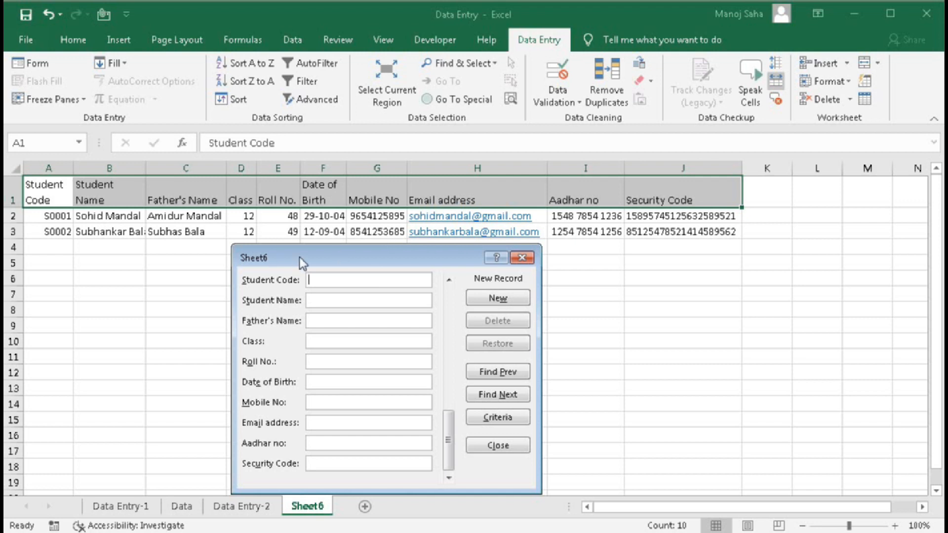
{"action": "left_click_drag", "start_coordinate": [300, 258], "coordinate": [306, 240]}
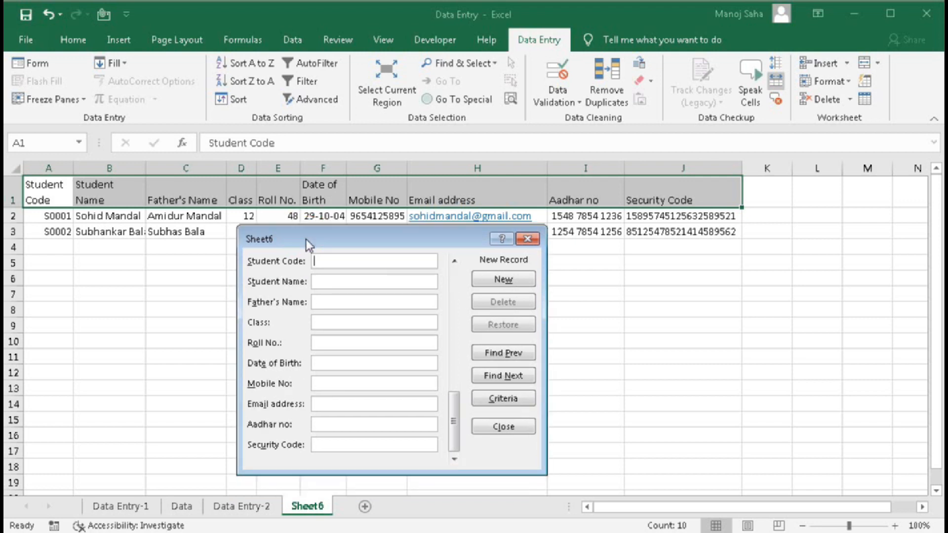
{"action": "left_click", "coordinate": [527, 239]}
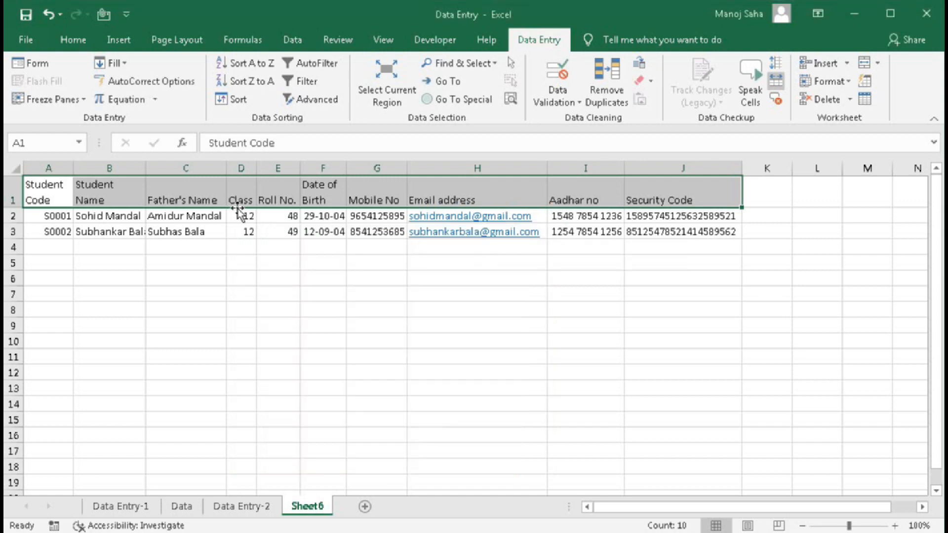
- Enter =ROMAN(D2) in helper cell L2 to show the class as a Roman numeral
{"action": "mouse_move", "coordinate": [245, 216]}
{"action": "left_mouse_down"}
{"action": "mouse_move", "coordinate": [241, 240]}
{"action": "mouse_move", "coordinate": [243, 223]}
{"action": "left_mouse_up"}
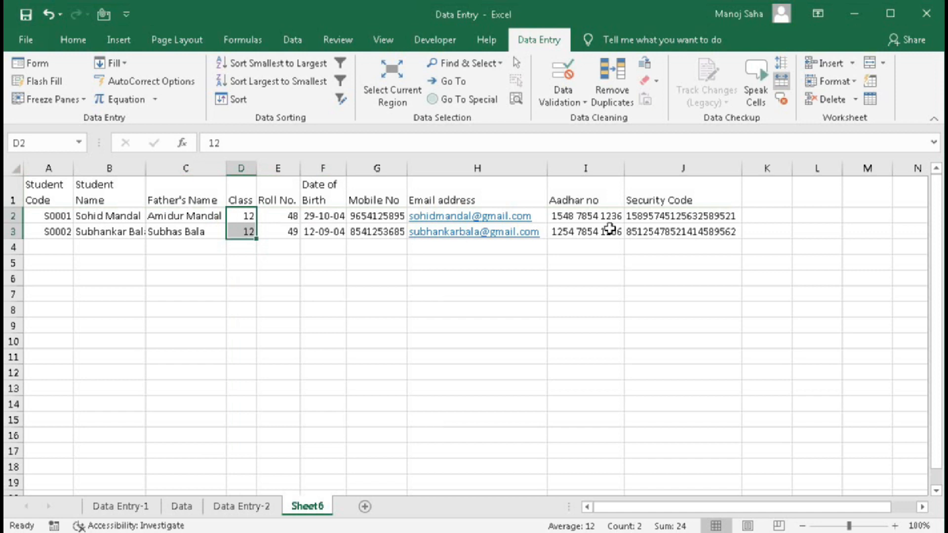
{"action": "left_click", "coordinate": [810, 223]}
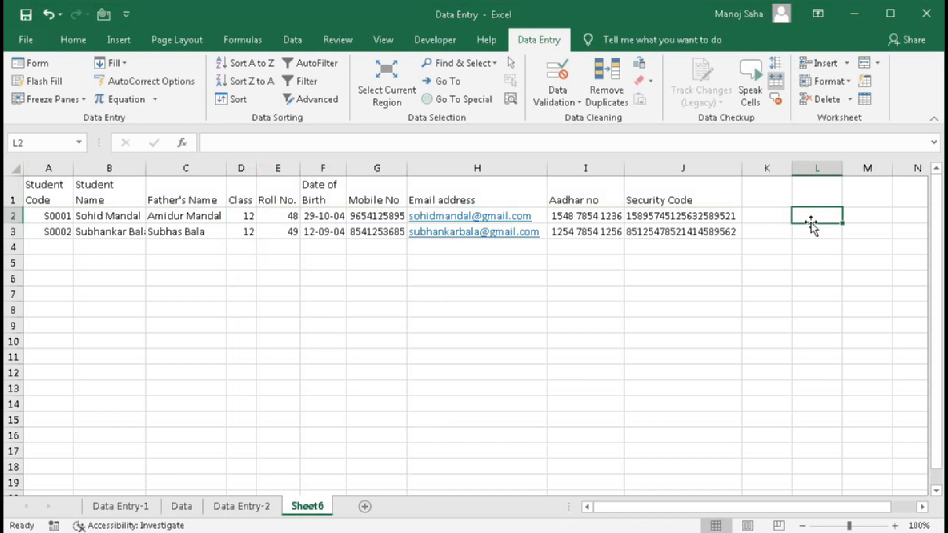
{"action": "type", "text": "=roma"}
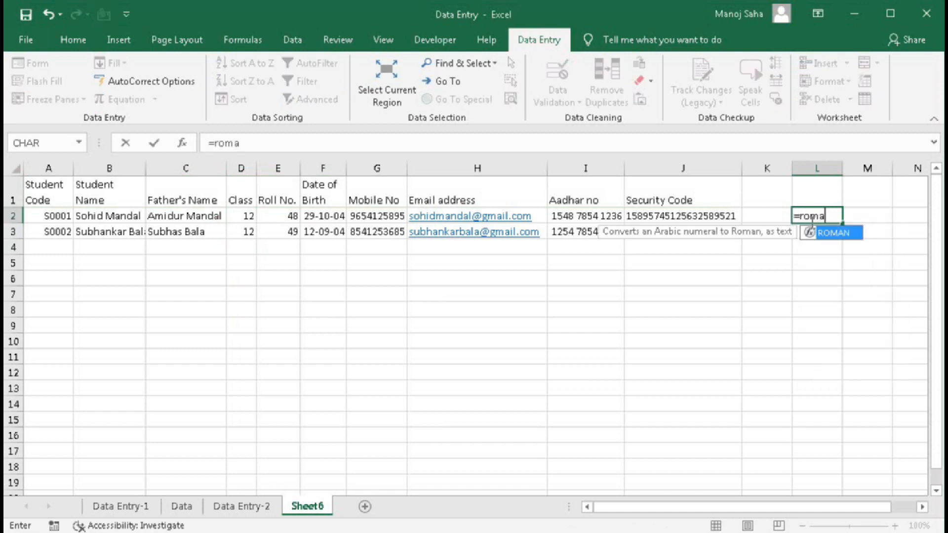
{"action": "key", "text": "Tab"}
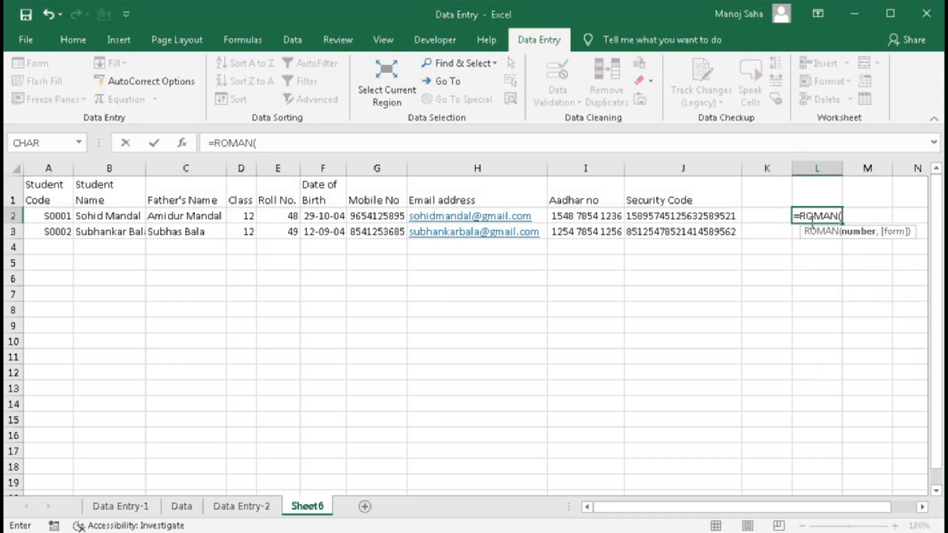
{"action": "left_click", "coordinate": [242, 219]}
{"action": "type", "text": ")"}
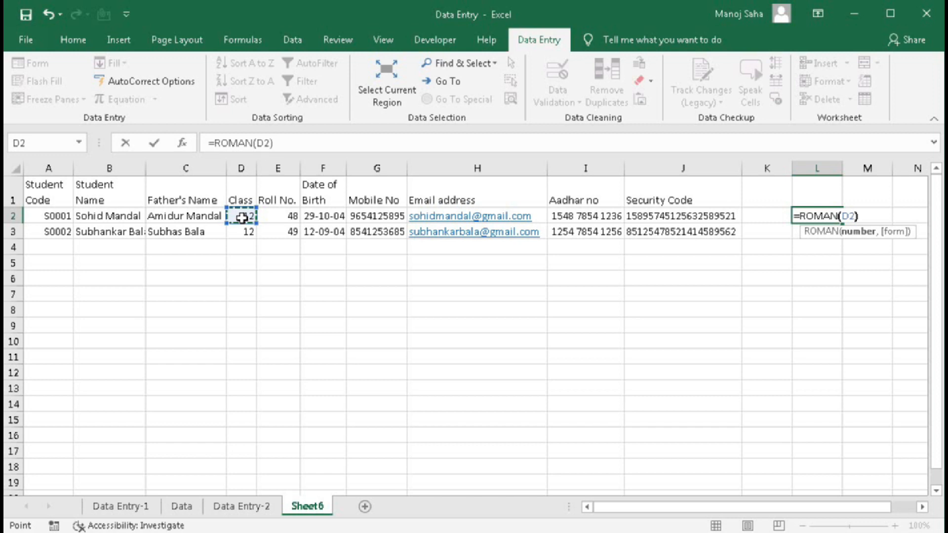
{"action": "key", "text": "Return"}
- Fill the ROMAN formula down to L3 and copy the L2:L3 results
{"action": "left_click", "coordinate": [820, 221]}
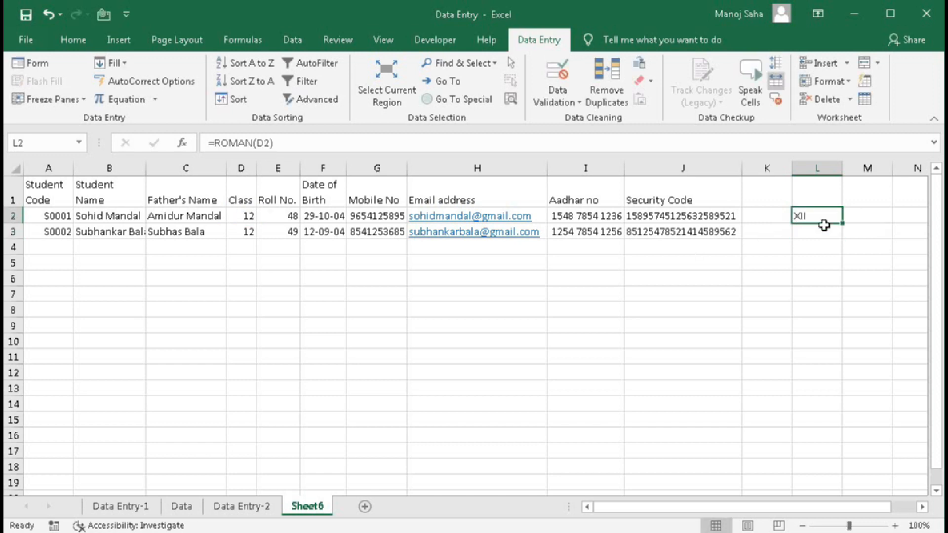
{"action": "left_click", "coordinate": [845, 219]}
{"action": "left_click", "coordinate": [840, 223]}
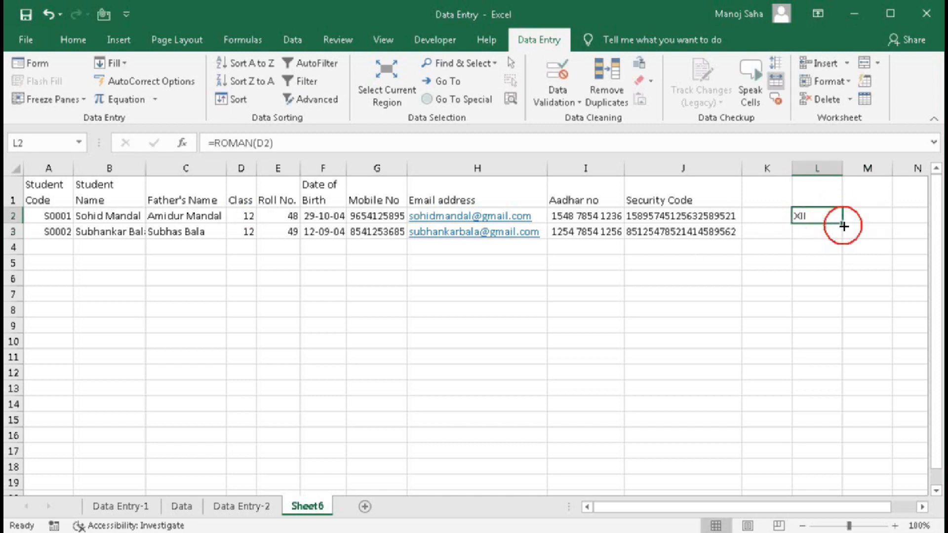
{"action": "left_click_drag", "start_coordinate": [843, 226], "coordinate": [843, 239]}
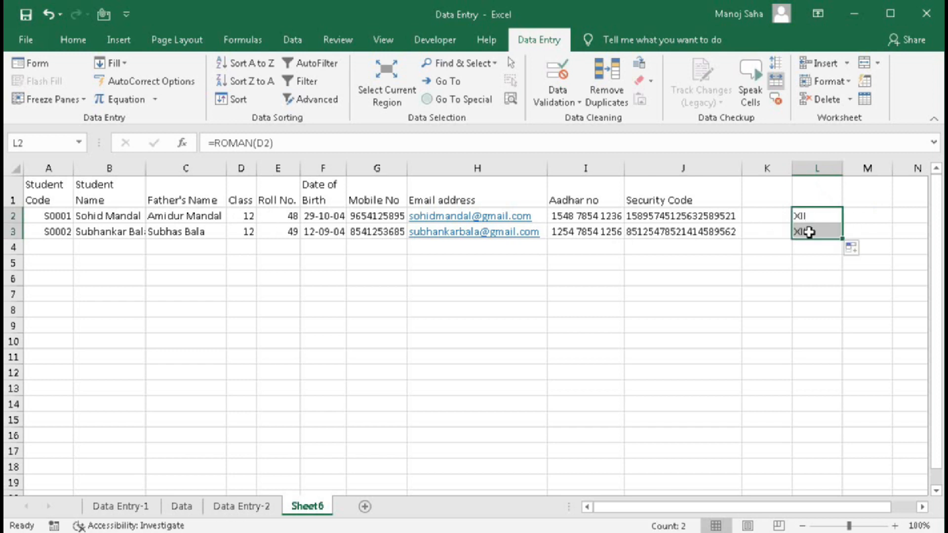
{"action": "key", "text": "ctrl+c"}
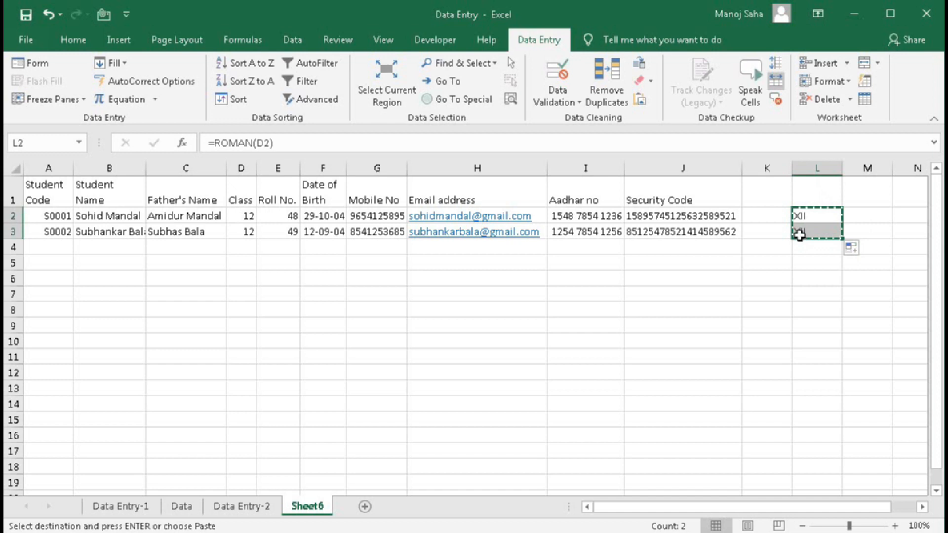
- Paste the Roman numeral results into Class cells D2:D3 as values only
{"action": "left_click", "coordinate": [243, 218]}
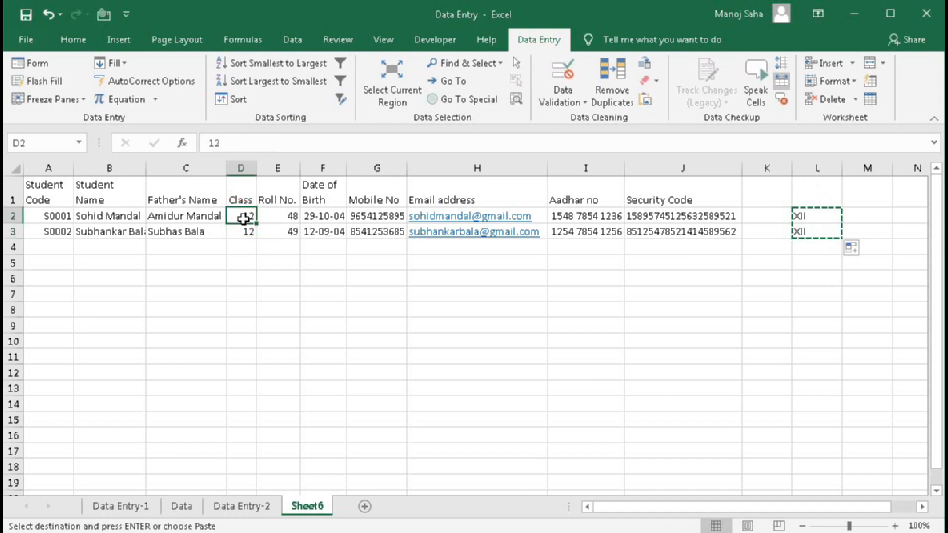
{"action": "right_click", "coordinate": [243, 218]}
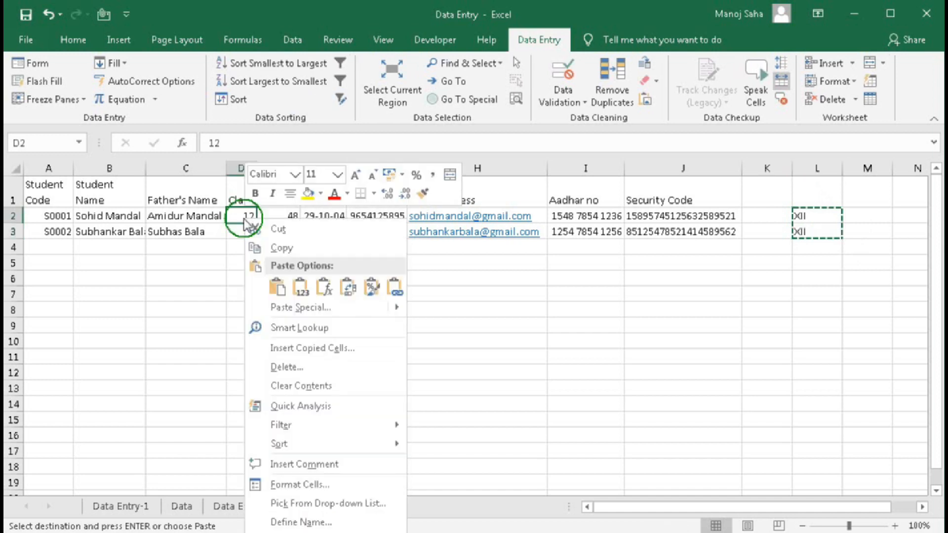
{"action": "left_click", "coordinate": [302, 289]}
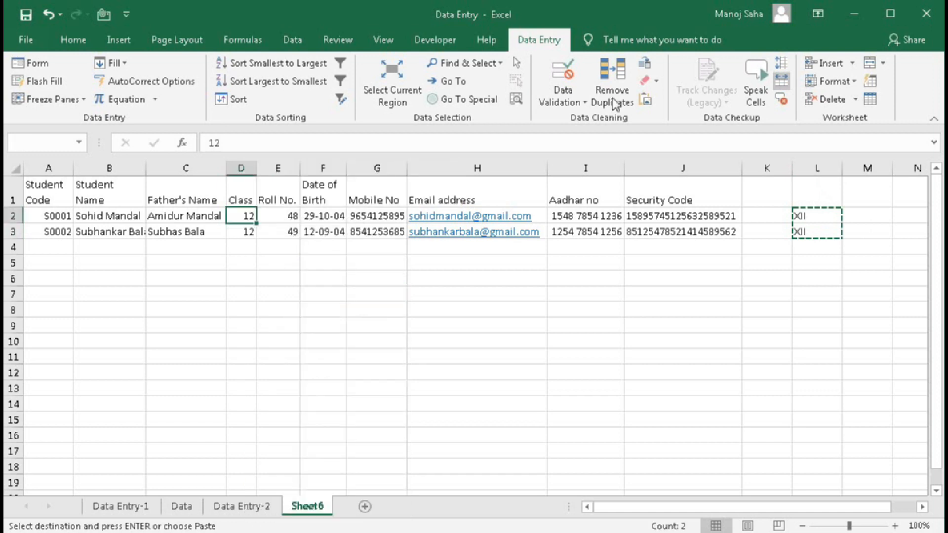
{"action": "left_click", "coordinate": [644, 103]}
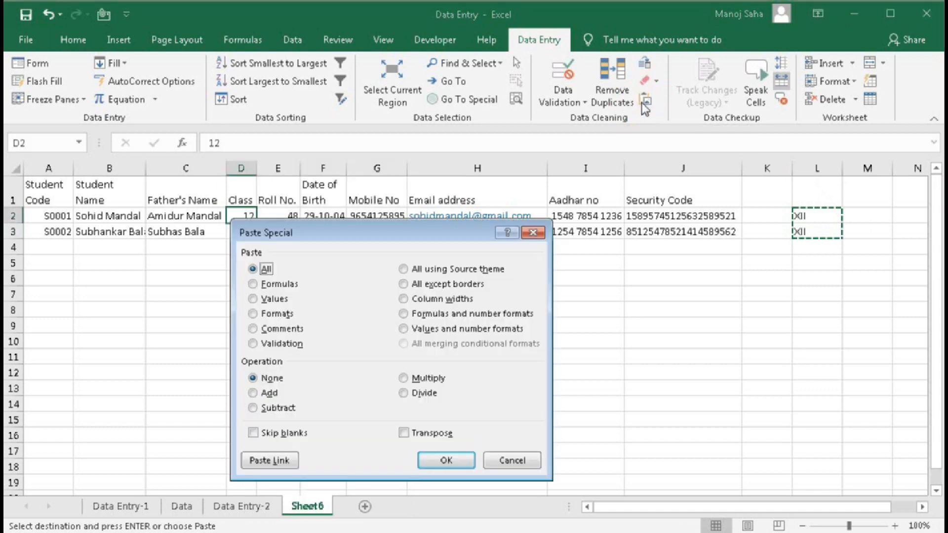
{"action": "left_click", "coordinate": [254, 302]}
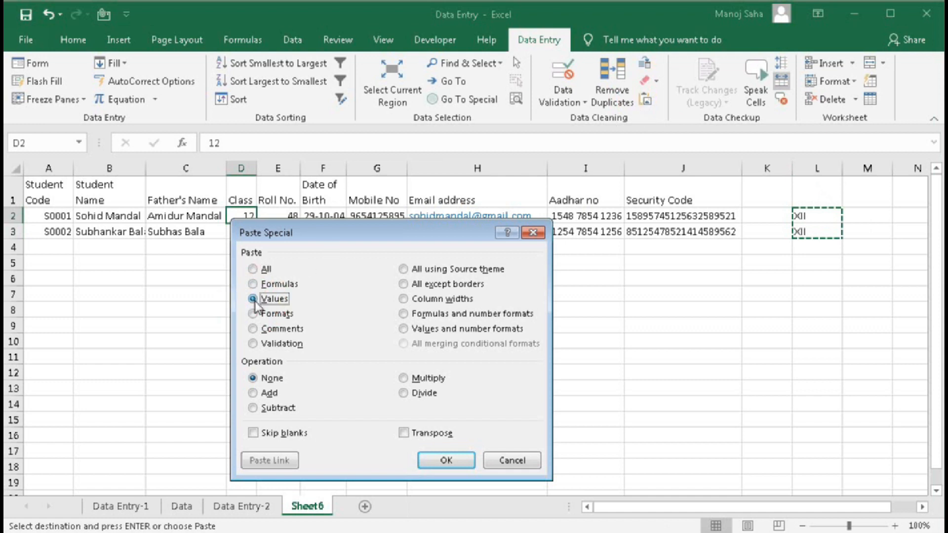
{"action": "left_click", "coordinate": [448, 463]}
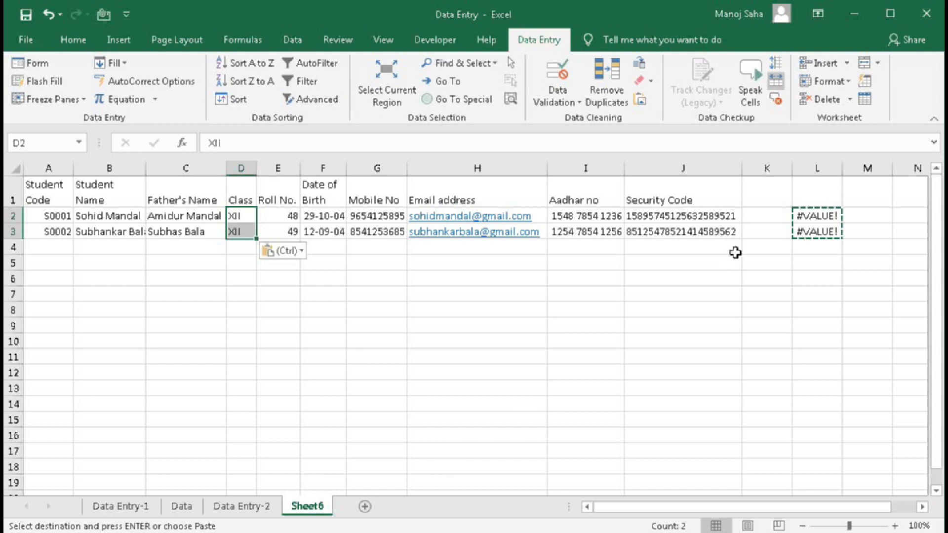
- Clear the helper cells L2:L3
{"action": "left_click_drag", "start_coordinate": [816, 215], "coordinate": [817, 232]}
{"action": "key", "text": "Delete"}
{"action": "left_click", "coordinate": [756, 294]}
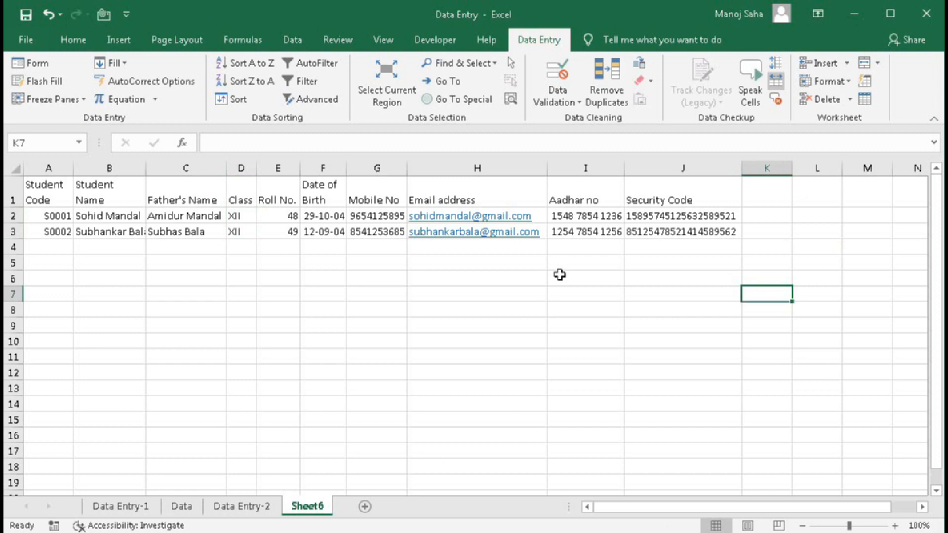
- Copy Sheet6's student table A1:J3, headings plus both records, to the clipboard
{"action": "left_click_drag", "start_coordinate": [53, 193], "coordinate": [683, 227]}
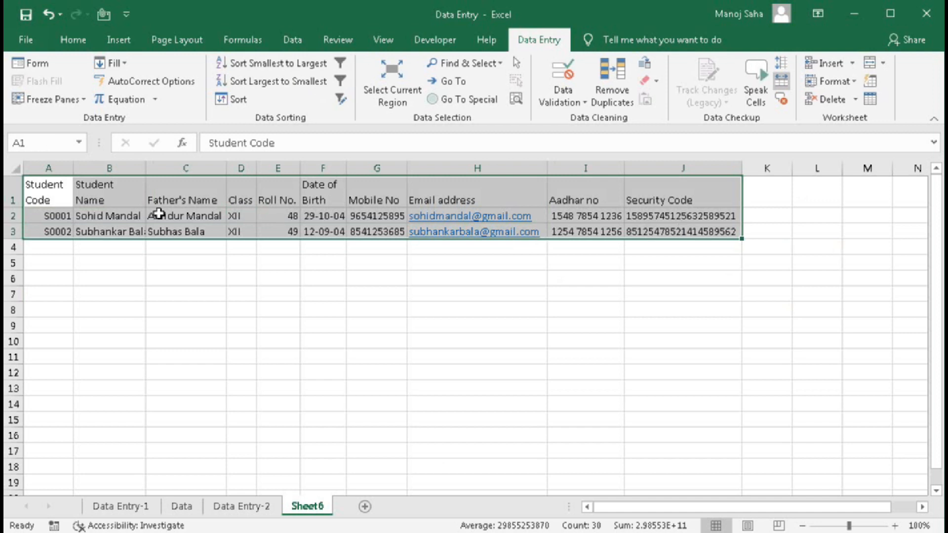
{"action": "left_click", "coordinate": [371, 507]}
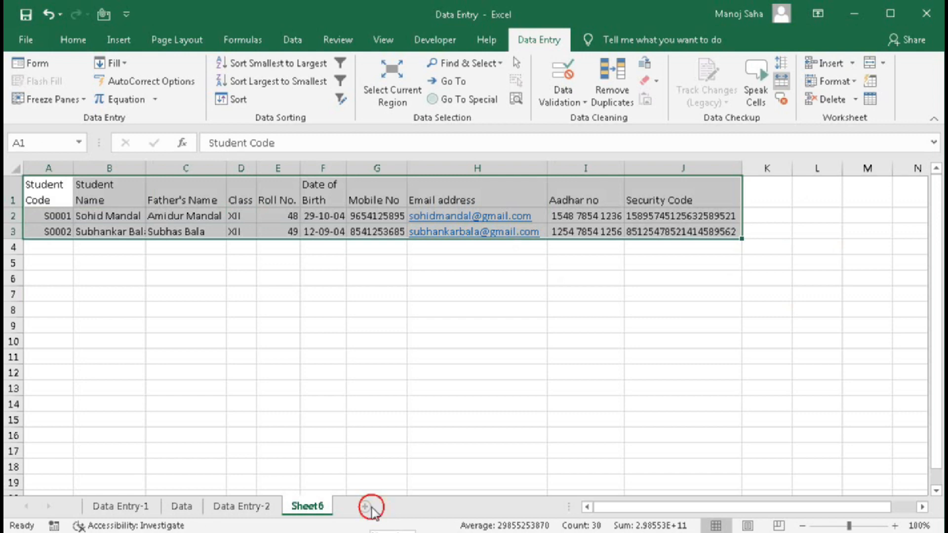
{"action": "left_click", "coordinate": [307, 506]}
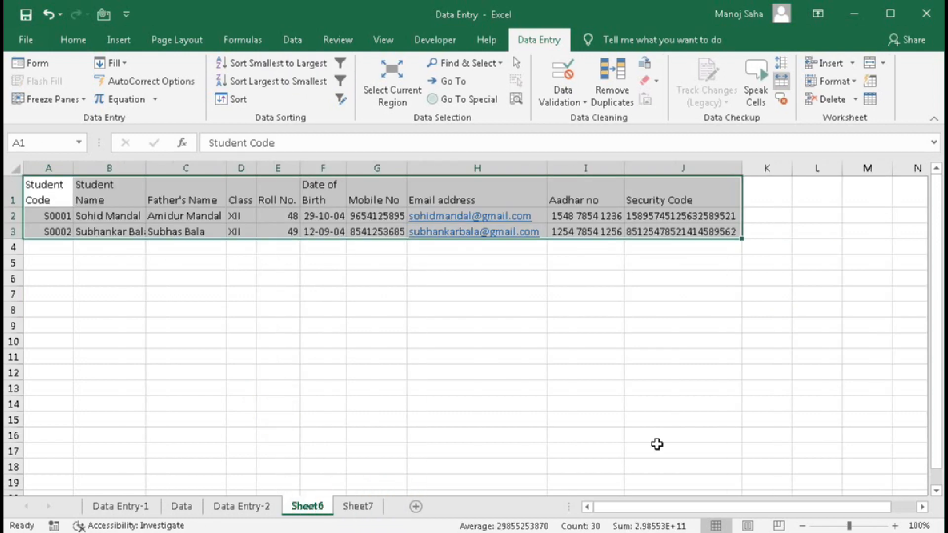
{"action": "key", "text": "ctrl+c"}
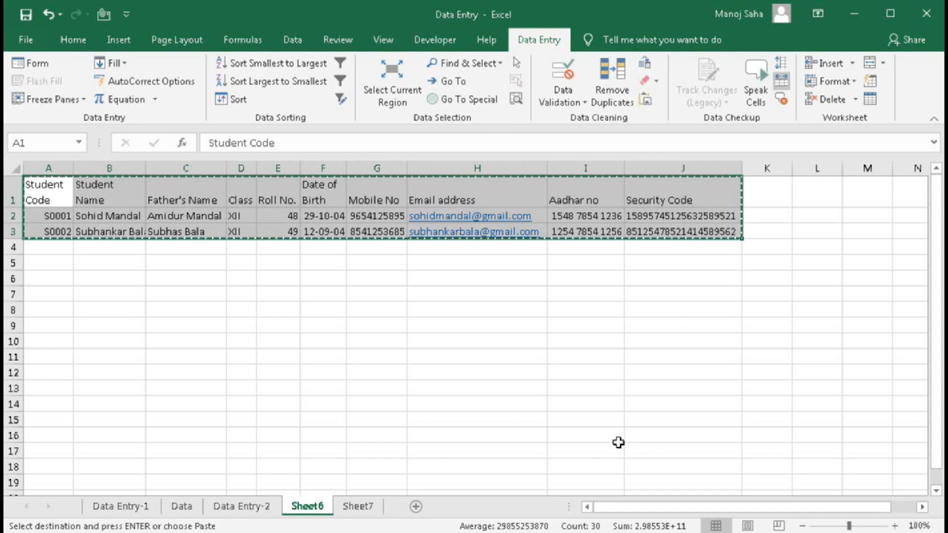
{"action": "left_click", "coordinate": [74, 40]}
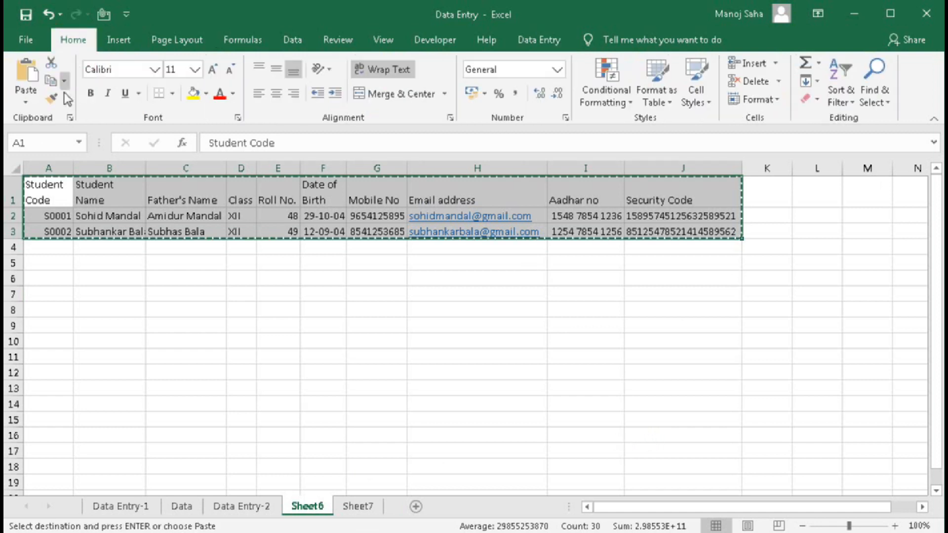
{"action": "left_click", "coordinate": [537, 43]}
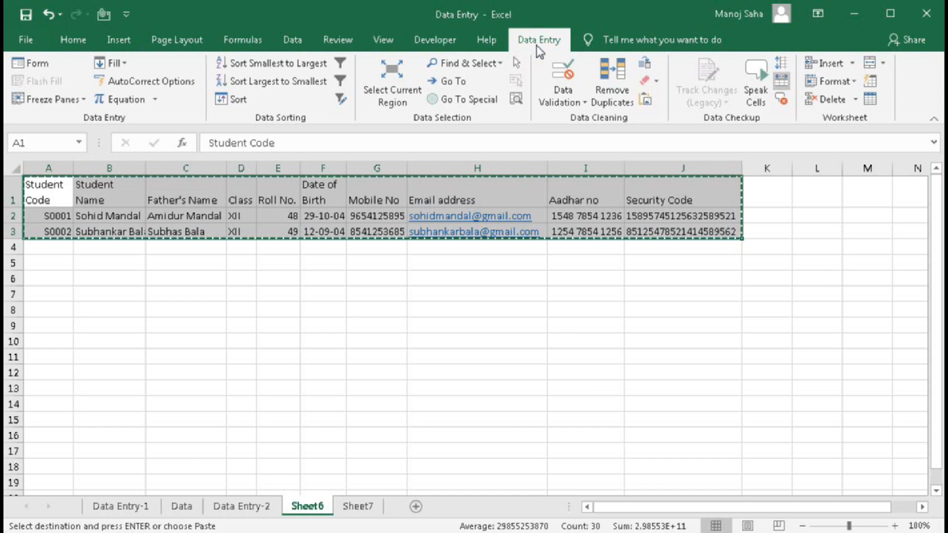
- On Sheet7, paste the records transposed at A1 from the right-click menu, then undo it
{"action": "left_click", "coordinate": [364, 507]}
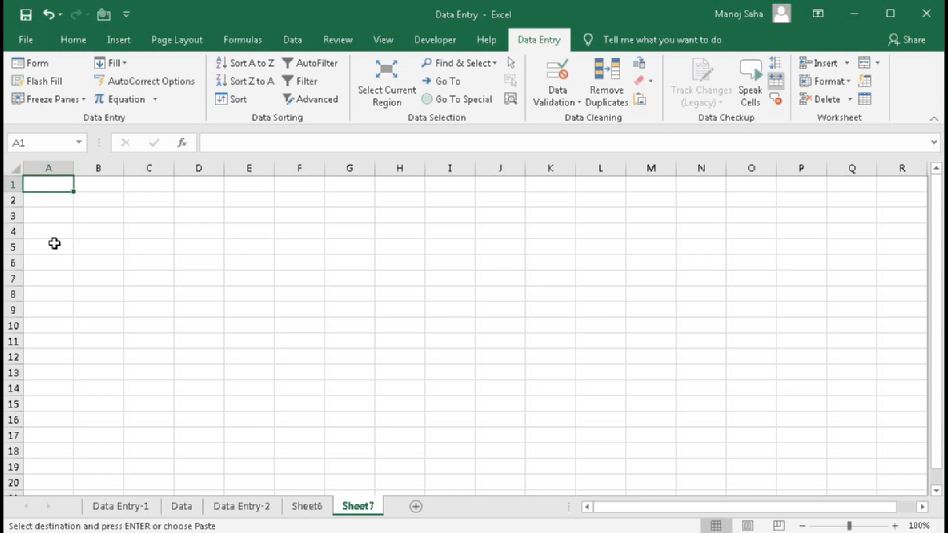
{"action": "right_click", "coordinate": [52, 188]}
{"action": "mouse_move", "coordinate": [143, 279]}
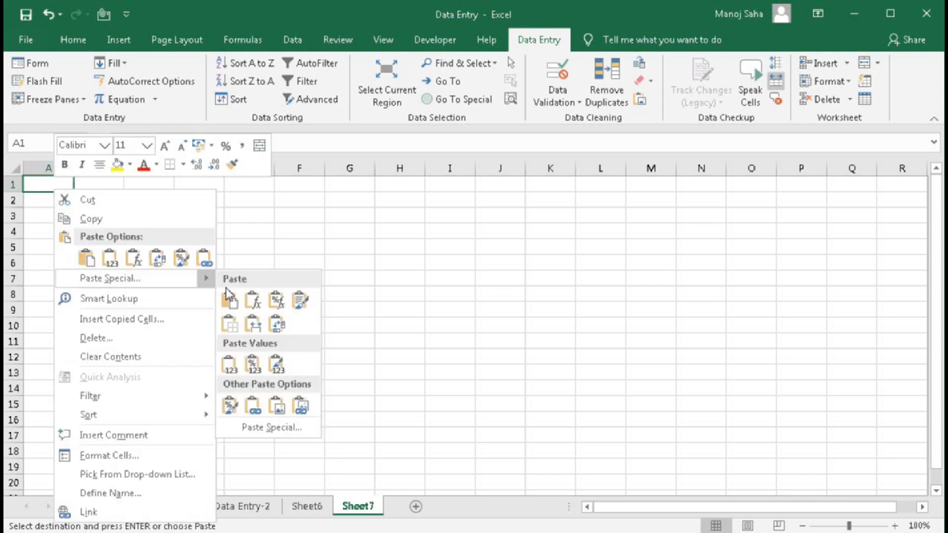
{"action": "left_click", "coordinate": [284, 329]}
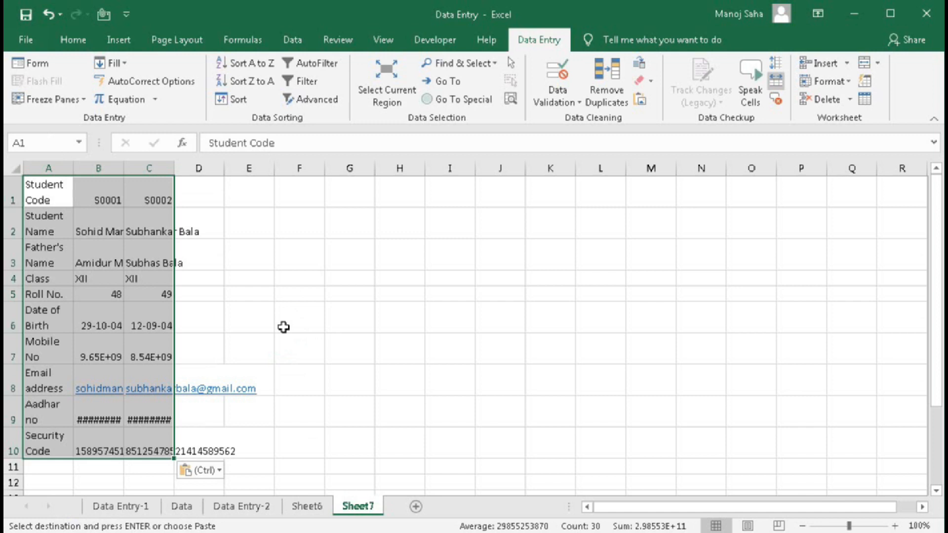
{"action": "key", "text": "ctrl+z"}
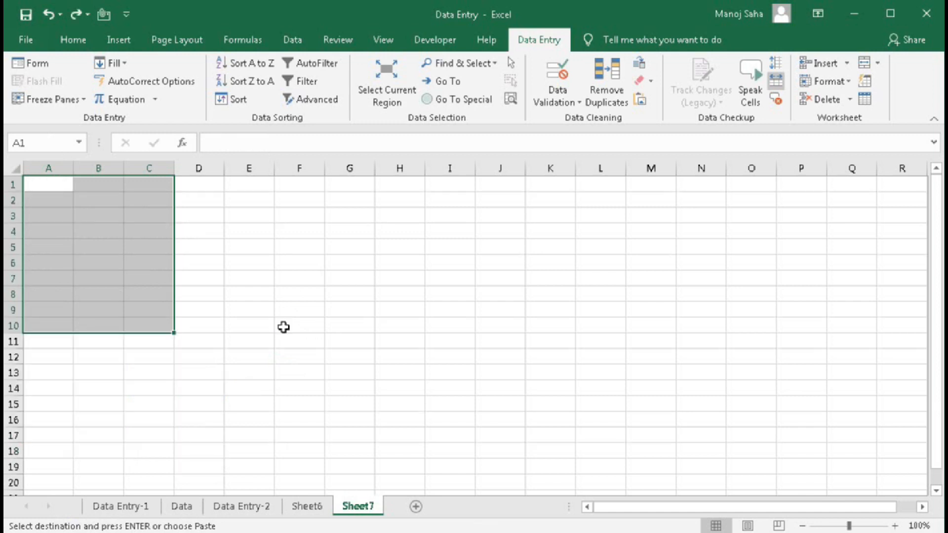
- Paste transposed again through the Paste Special dialog, then undo it
{"action": "left_click", "coordinate": [641, 101]}
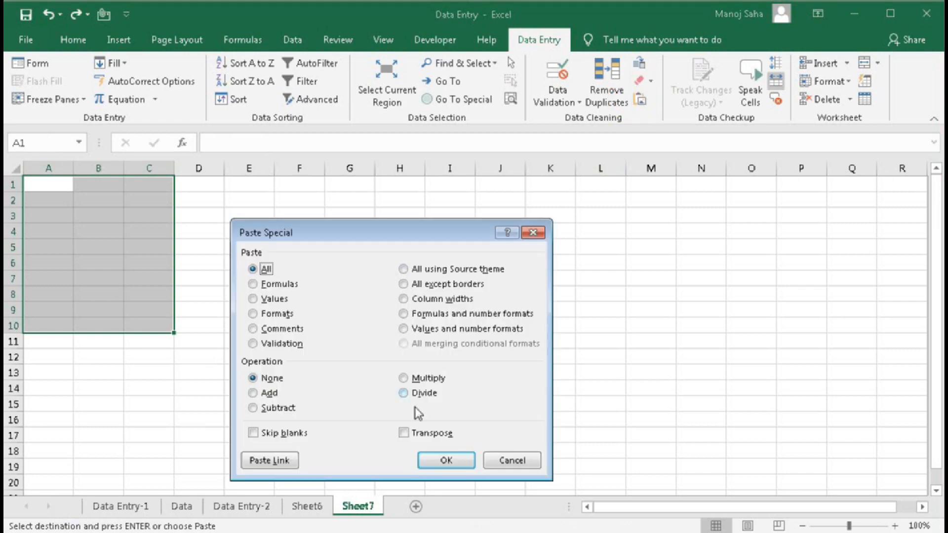
{"action": "left_click", "coordinate": [403, 433]}
{"action": "left_click", "coordinate": [428, 463]}
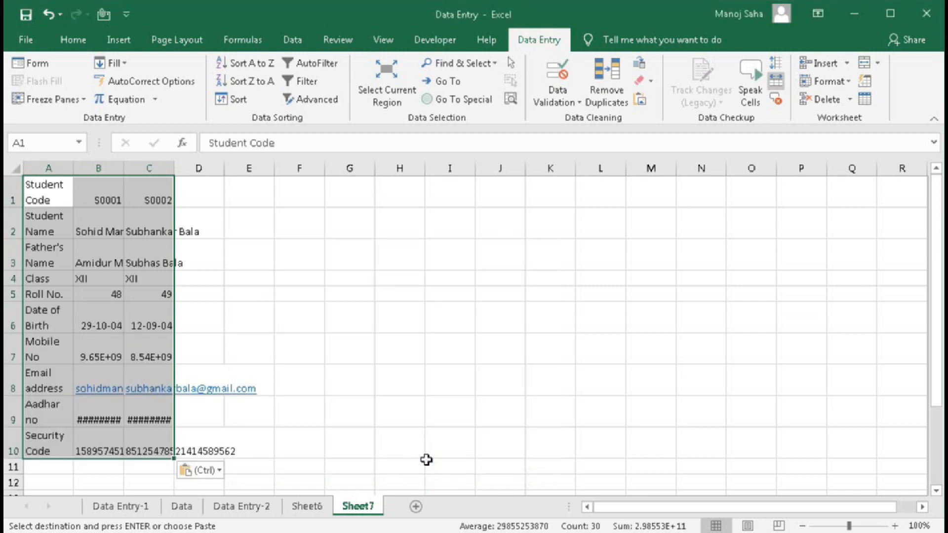
{"action": "key", "text": "ctrl+z"}
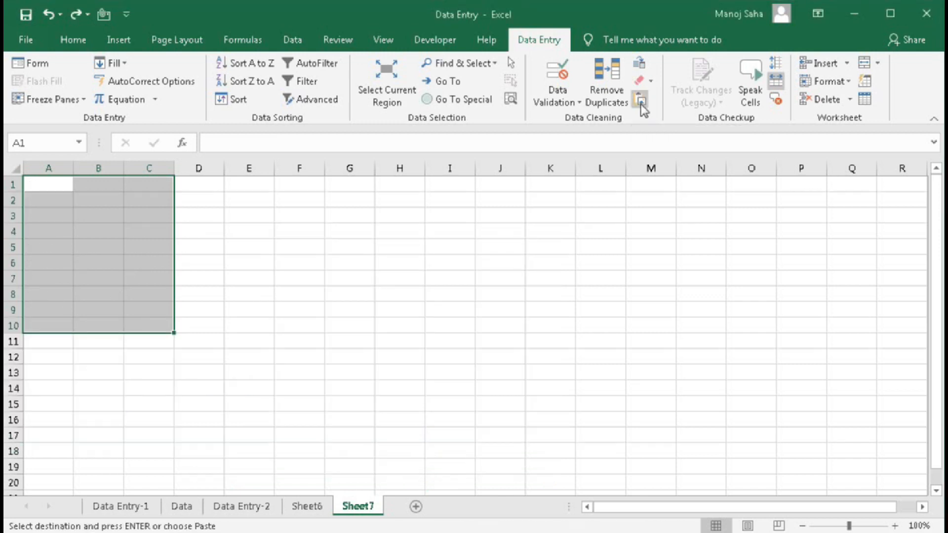
- Preview the Home paste variants without pasting anything
{"action": "left_click", "coordinate": [71, 43]}
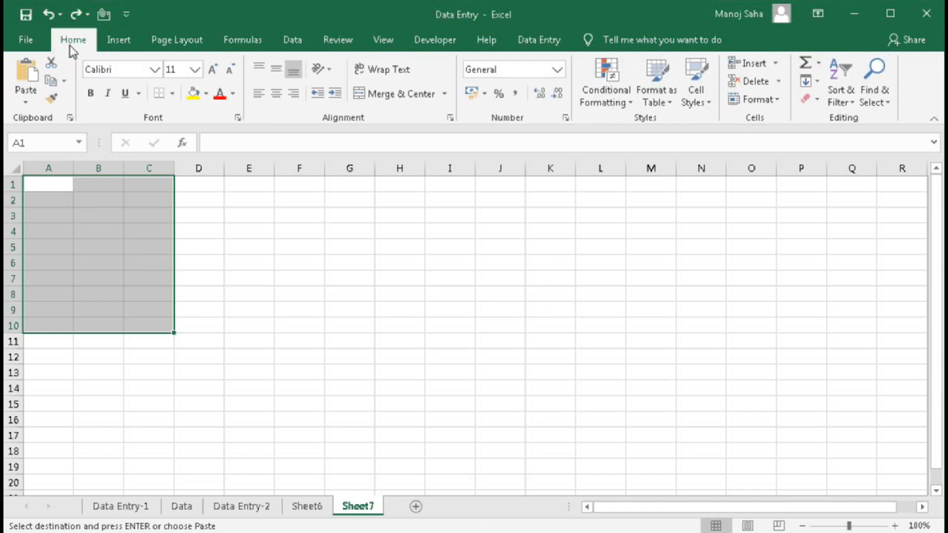
{"action": "left_click", "coordinate": [26, 102]}
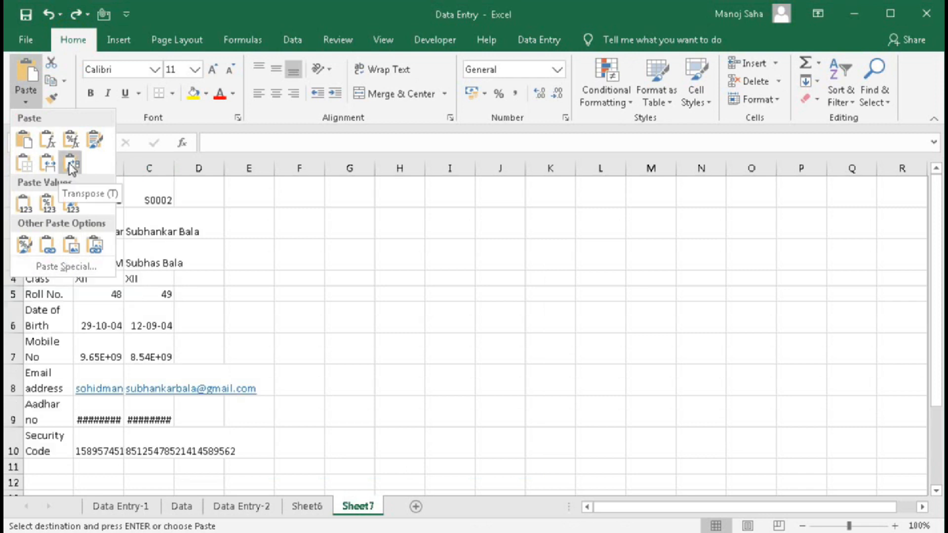
{"action": "left_click", "coordinate": [394, 296]}
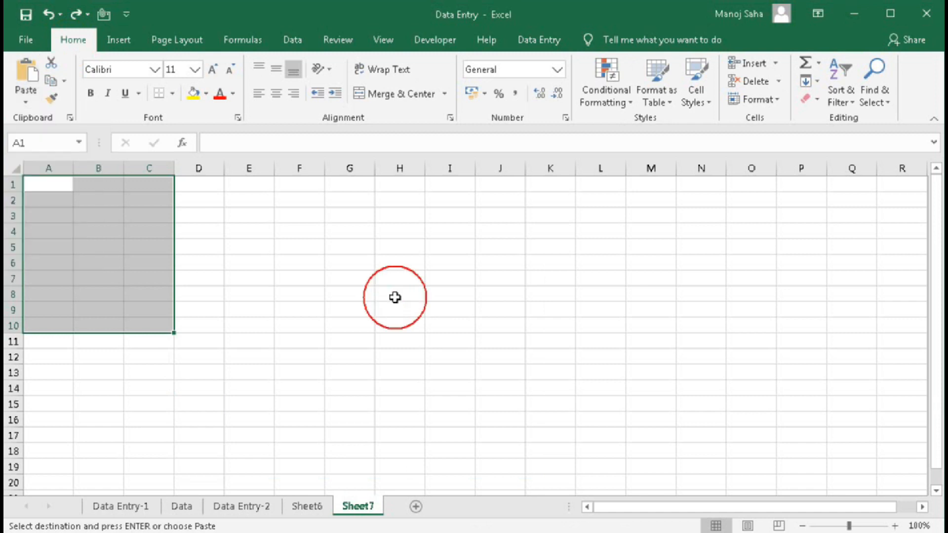
{"action": "left_click", "coordinate": [539, 40]}
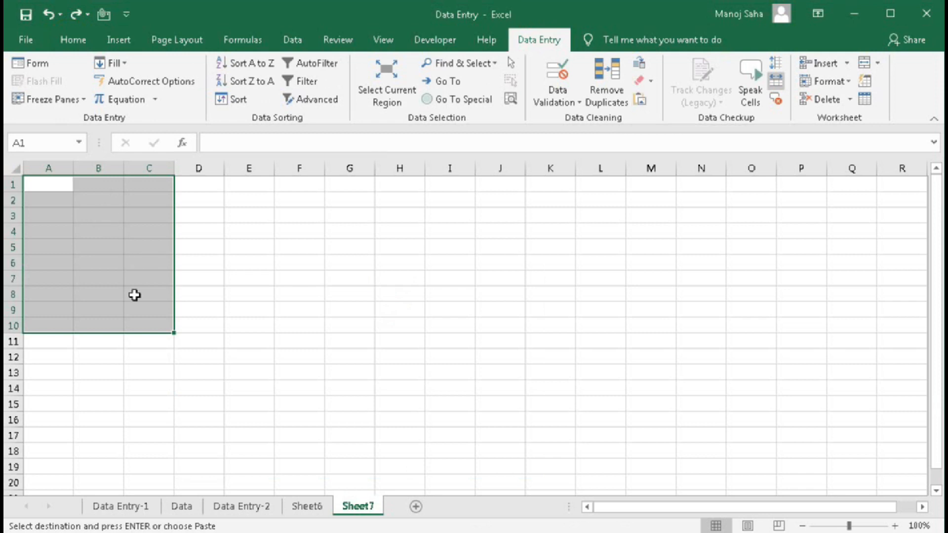
- Paste the student table at Sheet7 A1 with Paste Special Transpose, filling A1:C10
{"action": "right_click", "coordinate": [51, 187]}
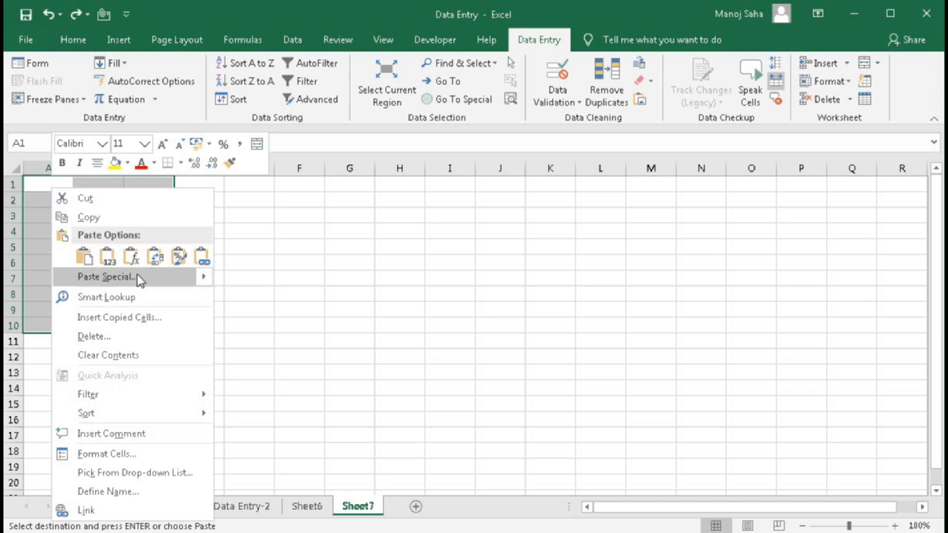
{"action": "left_click", "coordinate": [495, 20]}
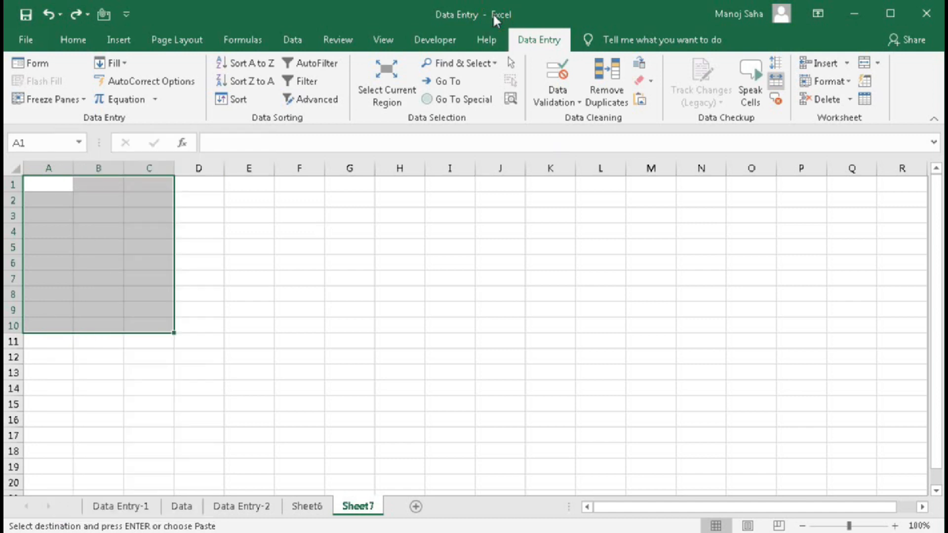
{"action": "key", "text": "ctrl+alt+v"}
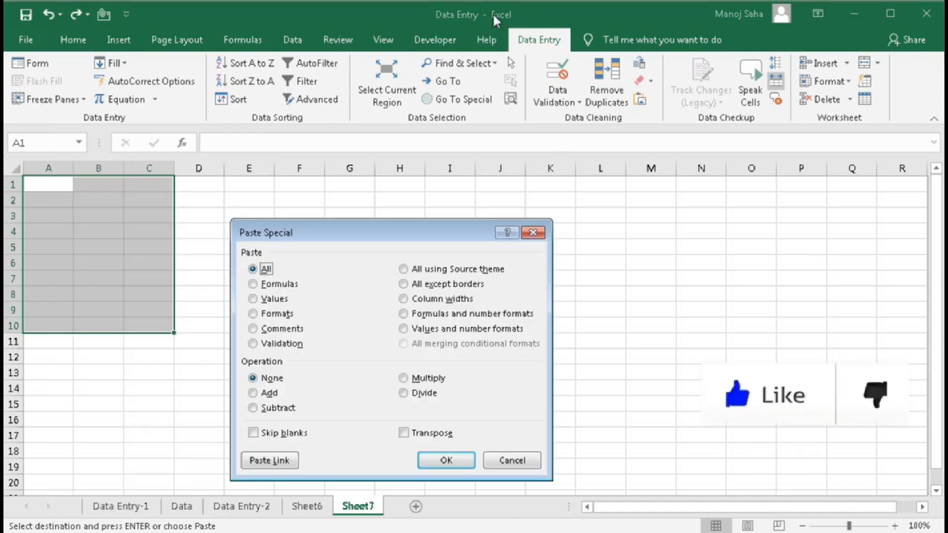
{"action": "left_click", "coordinate": [405, 432]}
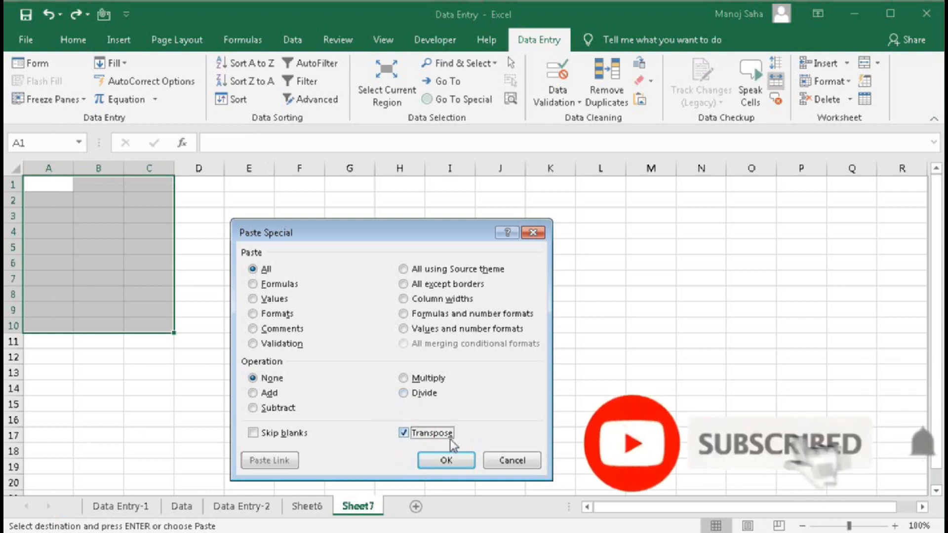
{"action": "left_click", "coordinate": [499, 457]}
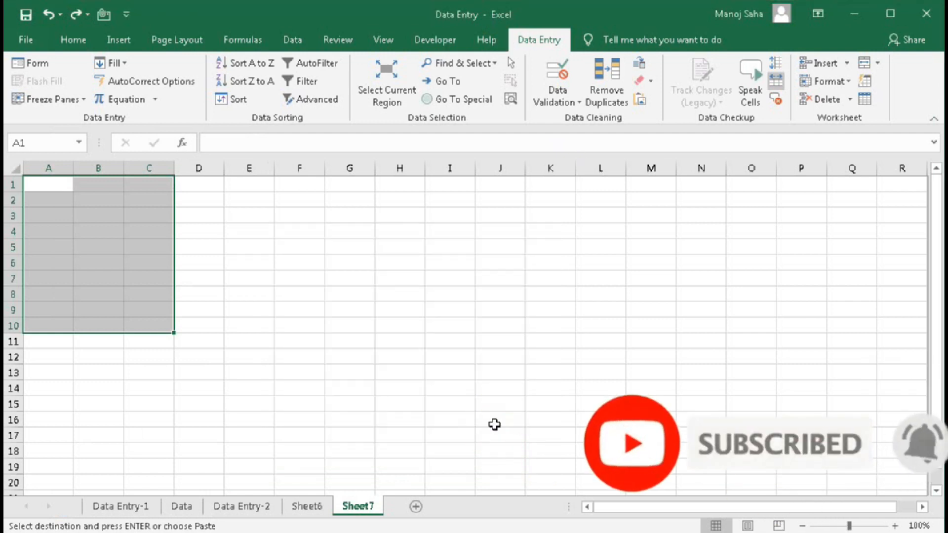
{"action": "key", "text": "ctrl+alt+v"}
{"action": "left_click", "coordinate": [498, 433]}
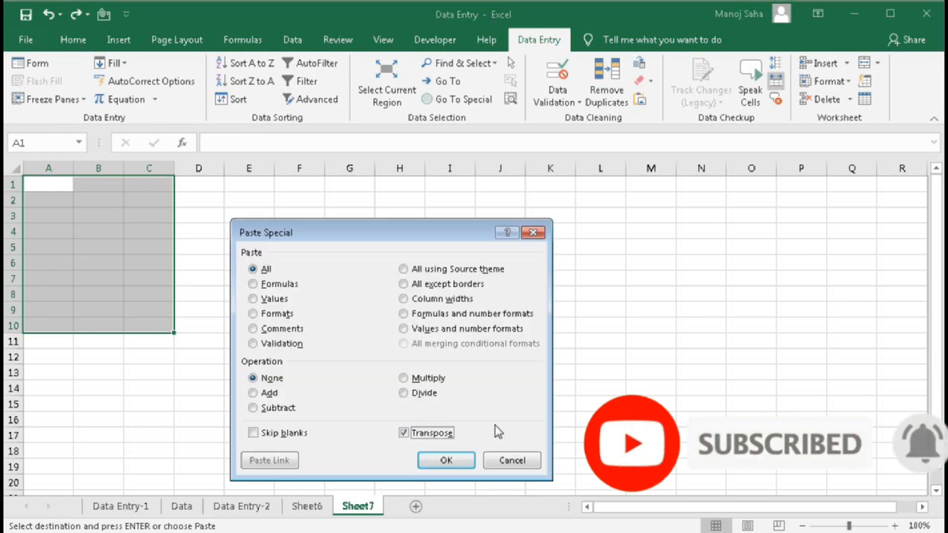
{"action": "key", "text": "Return"}
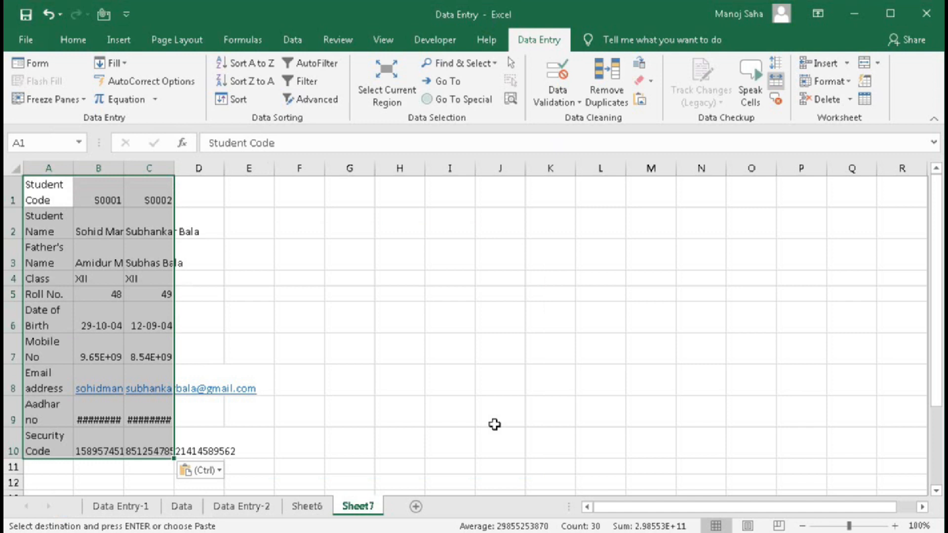
- Add a new Sheet8 and copy Sheet6's header row A1:J1
{"action": "left_click", "coordinate": [416, 506]}
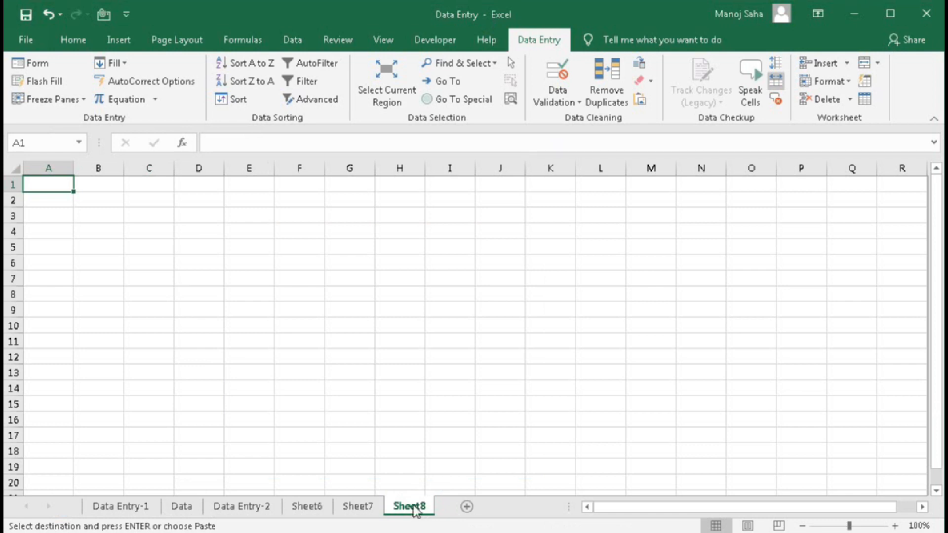
{"action": "left_click", "coordinate": [299, 508]}
{"action": "left_click_drag", "start_coordinate": [47, 190], "coordinate": [674, 197]}
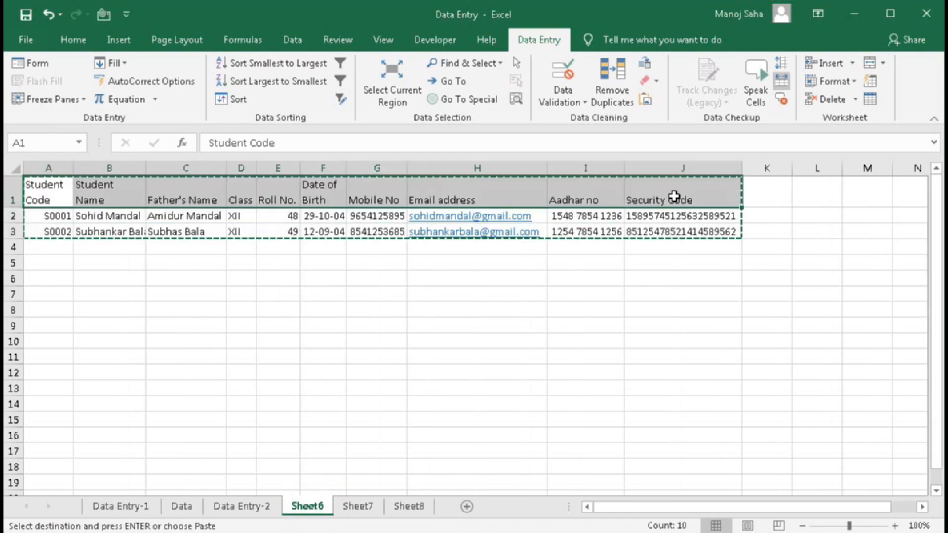
{"action": "key", "text": "ctrl+c"}
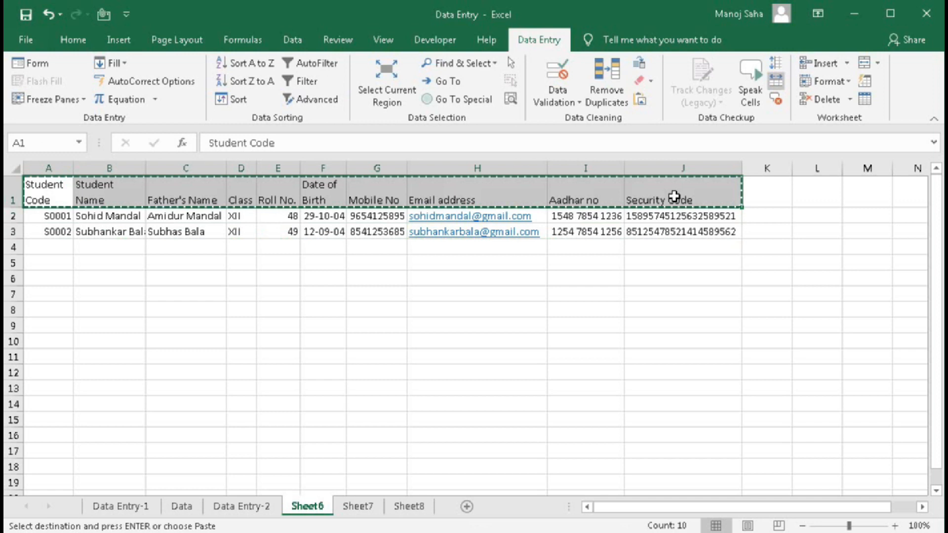
- Paste the headers as values into Sheet8 row 1 and select A1:J2
{"action": "left_click", "coordinate": [409, 506]}
{"action": "right_click", "coordinate": [52, 189]}
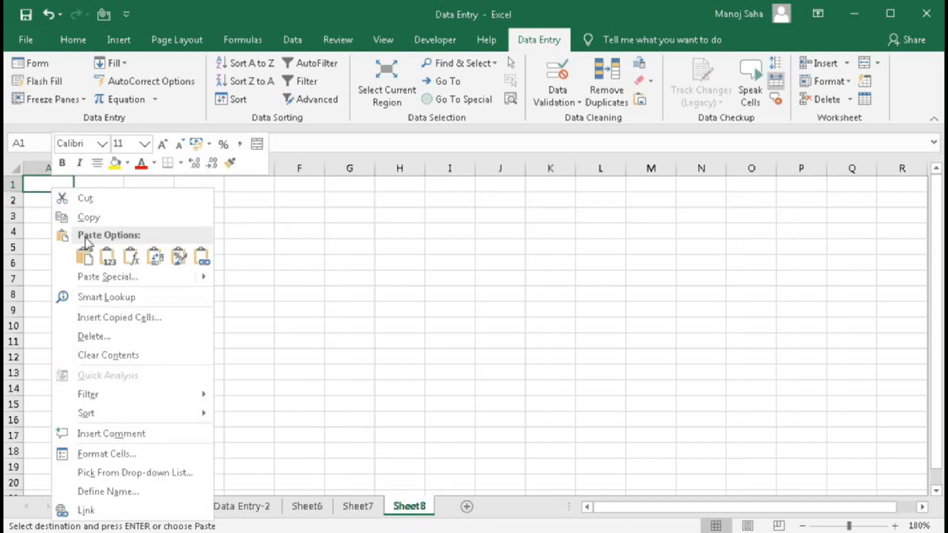
{"action": "left_click", "coordinate": [107, 258]}
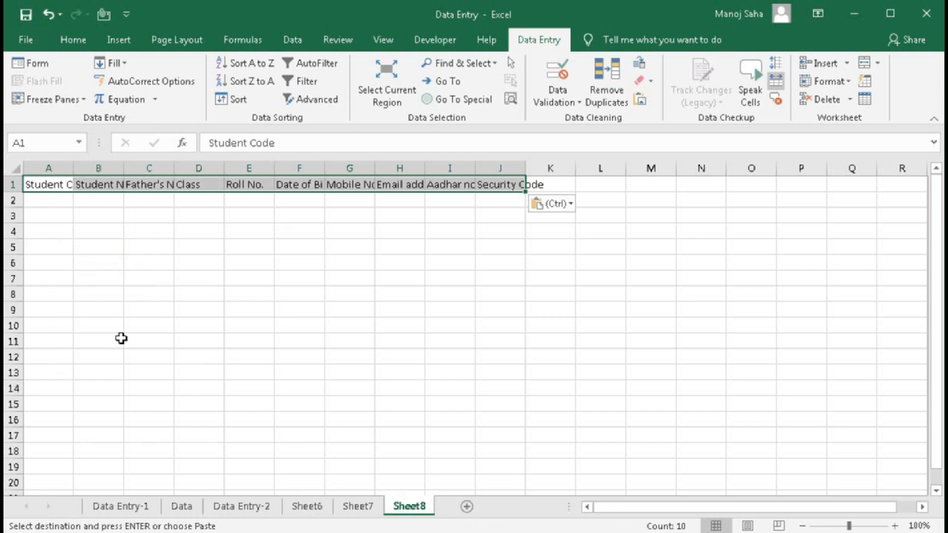
{"action": "left_click_drag", "start_coordinate": [55, 189], "coordinate": [510, 192]}
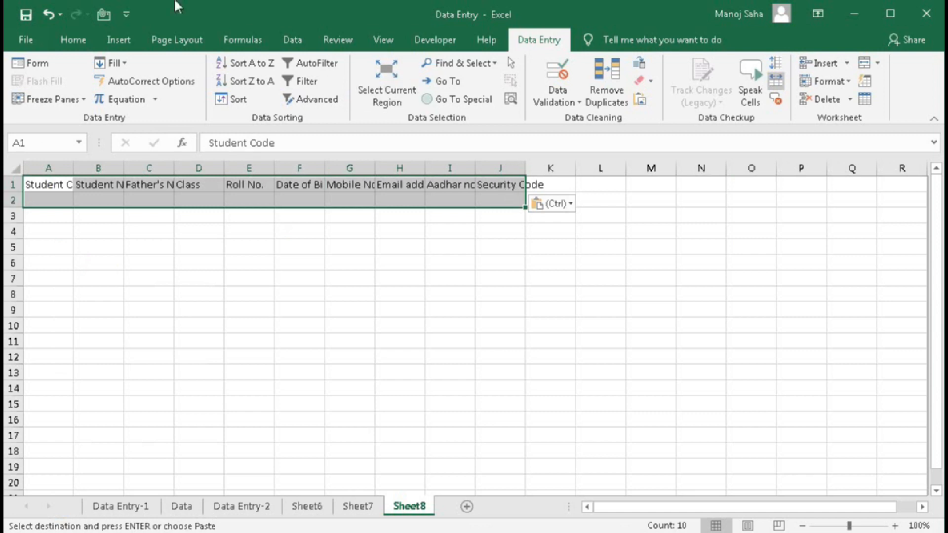
- Convert Sheet8's A1:J2 into table Table3 with 'My table has headers' ticked
{"action": "left_click", "coordinate": [118, 40]}
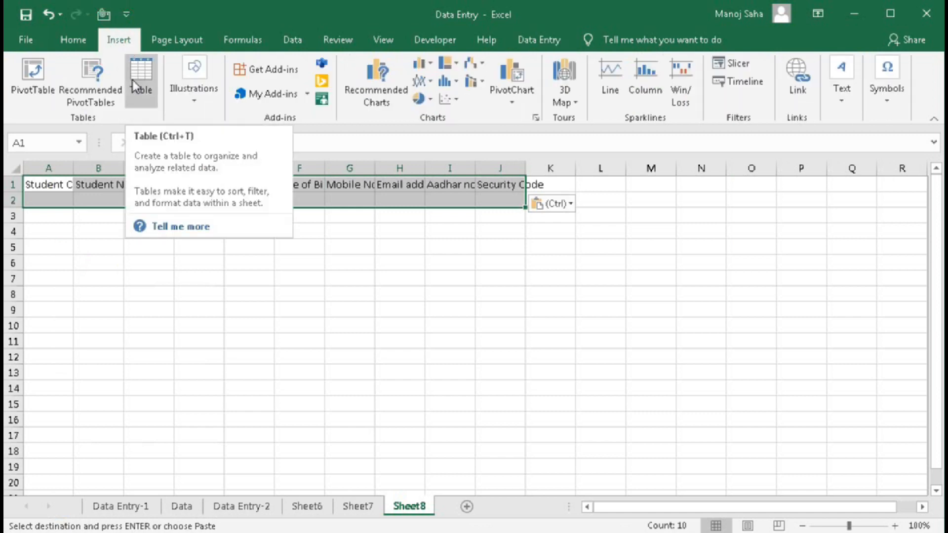
{"action": "left_click", "coordinate": [546, 41]}
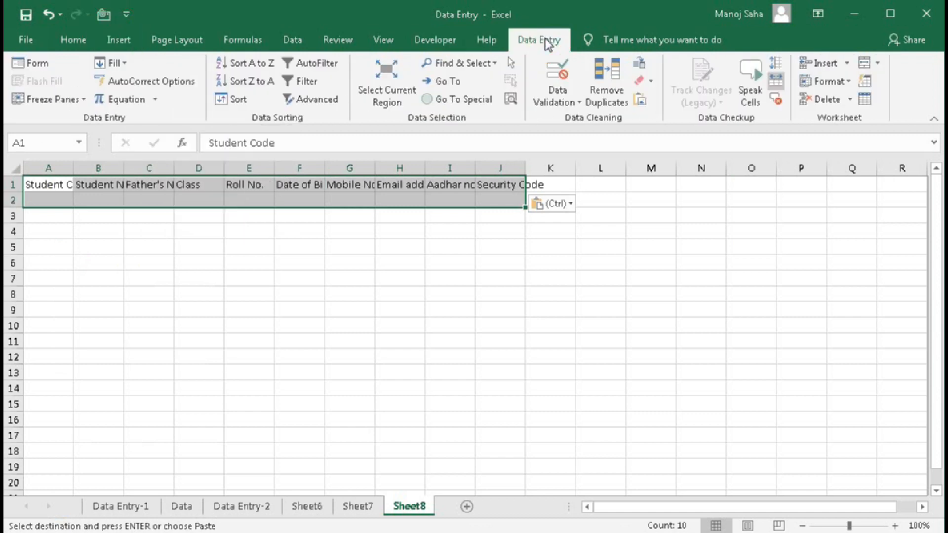
{"action": "left_click", "coordinate": [868, 103]}
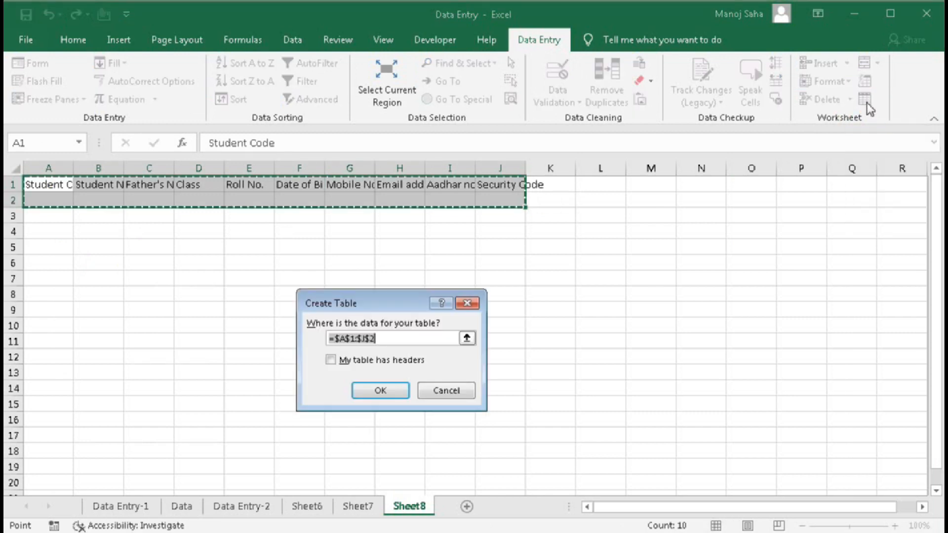
{"action": "left_click", "coordinate": [443, 392]}
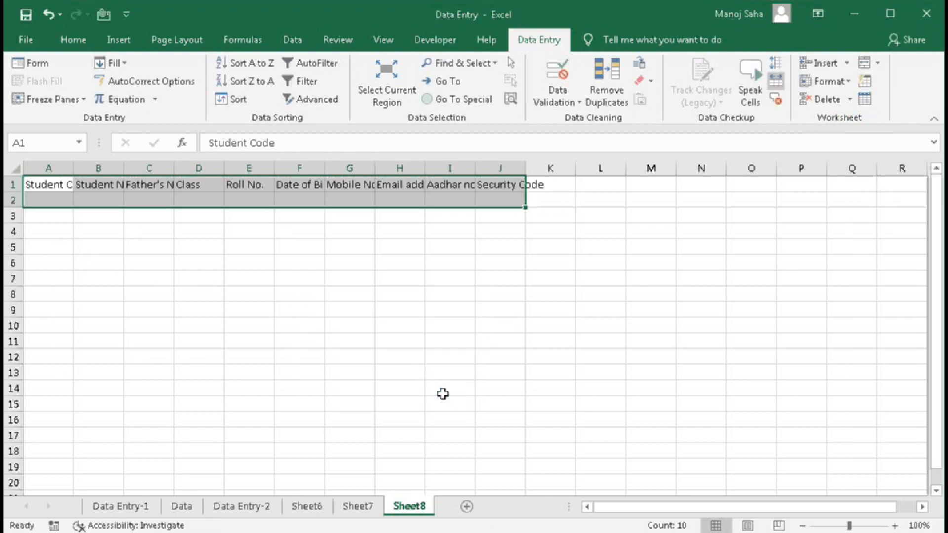
{"action": "key", "text": "ctrl+t"}
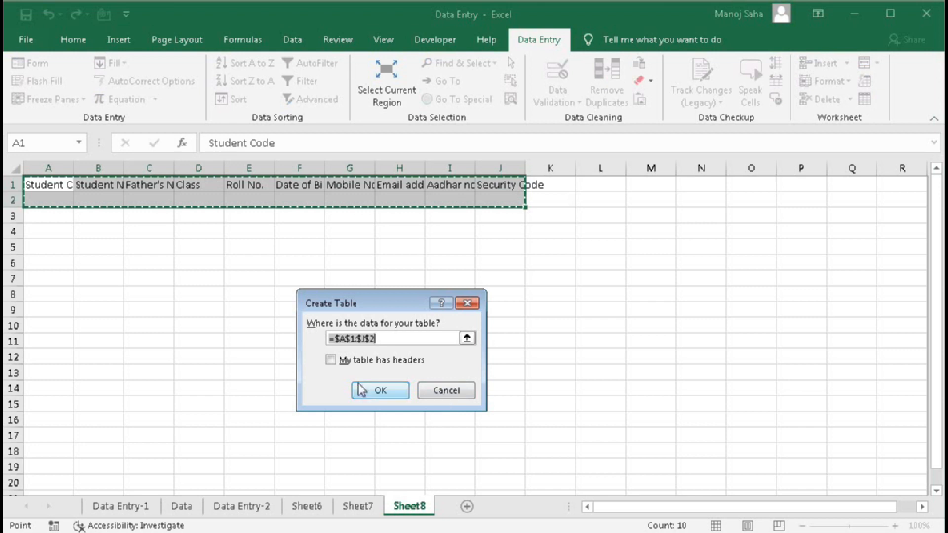
{"action": "left_click", "coordinate": [331, 359]}
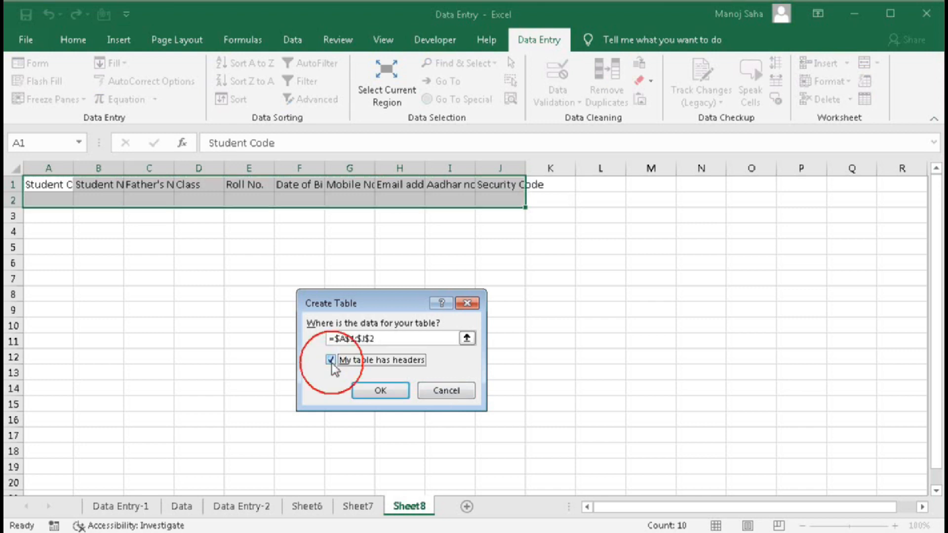
{"action": "left_click", "coordinate": [378, 391]}
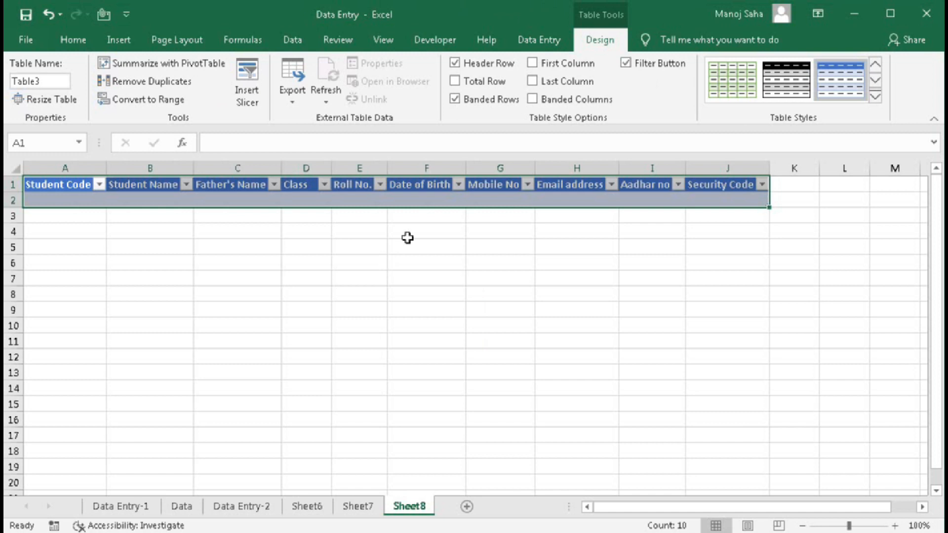
{"action": "left_click", "coordinate": [568, 200]}
- Select cells G2 through I2 in the Sheet8 table, then look over the Data Entry-2 and Sheet6 sheets
{"action": "left_click", "coordinate": [489, 200]}
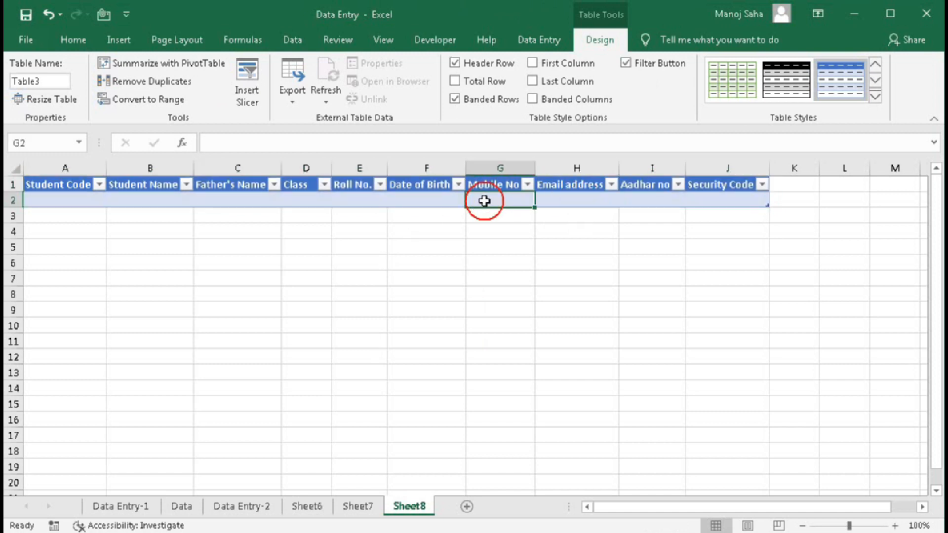
{"action": "left_click", "coordinate": [420, 201]}
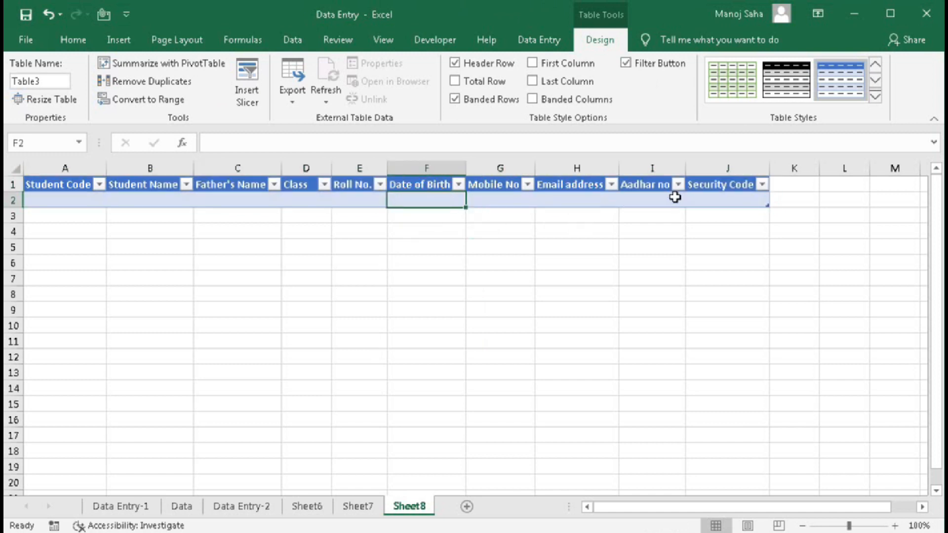
{"action": "left_click", "coordinate": [659, 198]}
{"action": "left_click_drag", "start_coordinate": [659, 198], "coordinate": [470, 199]}
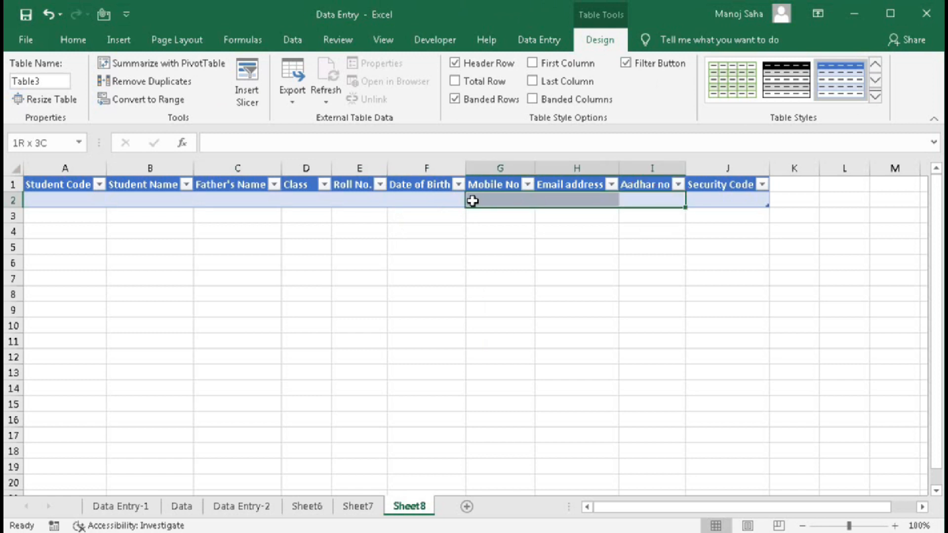
{"action": "left_click", "coordinate": [264, 507]}
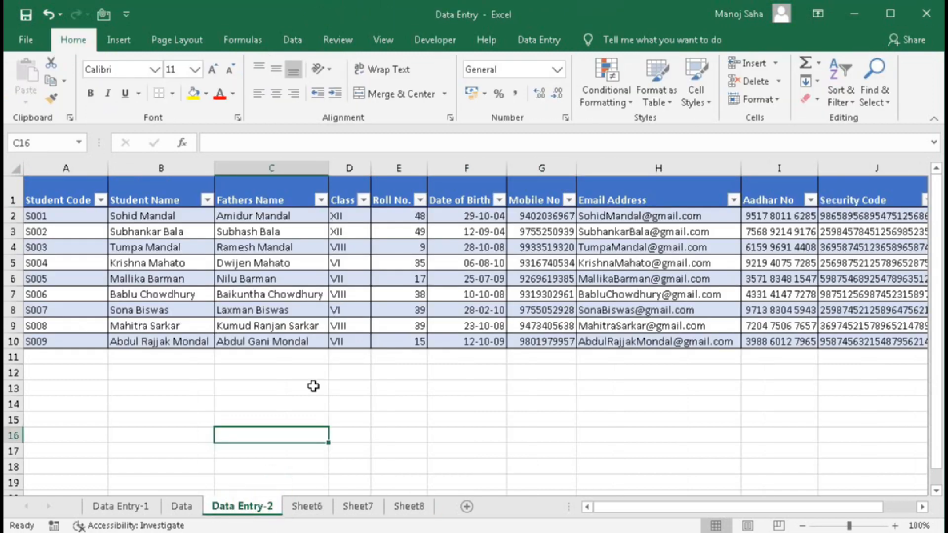
{"action": "left_click", "coordinate": [316, 507]}
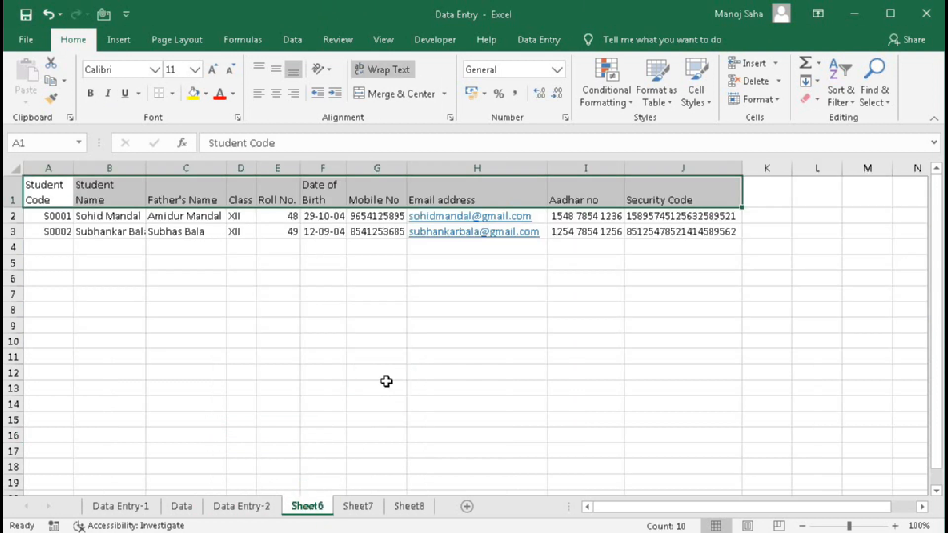
{"action": "left_click", "coordinate": [403, 509]}
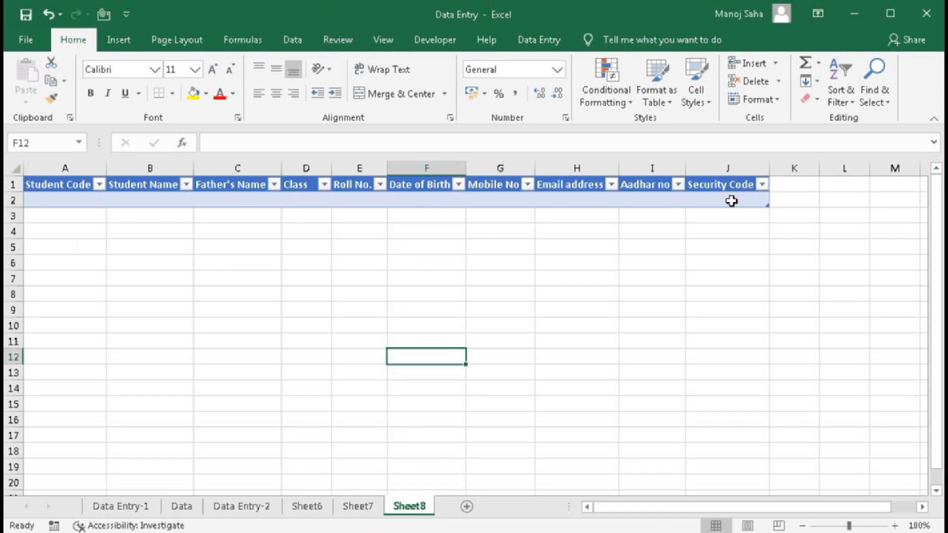
- Copy Sheet6's first student record and return to the Sheet8 table
{"action": "key", "text": "Up"}
{"action": "key", "text": "Up"}
{"action": "key", "text": "Up"}
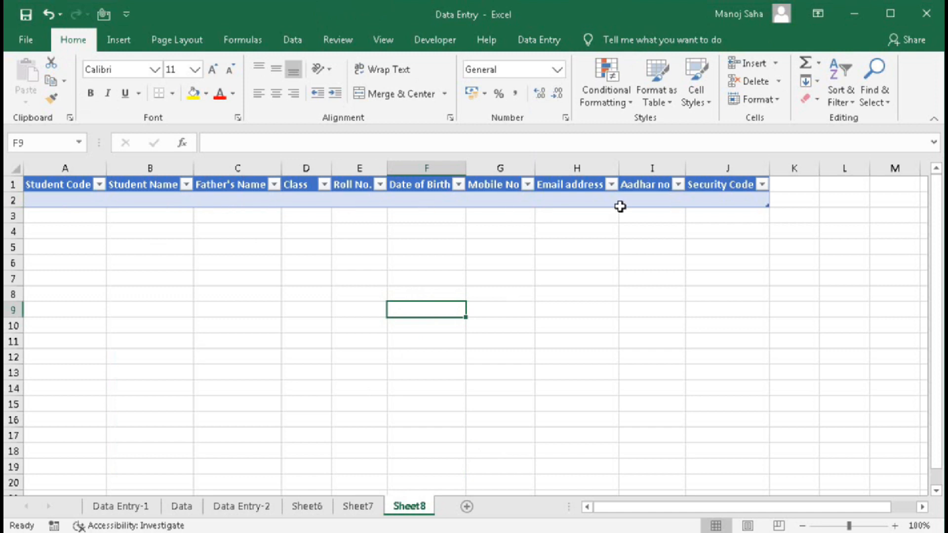
{"action": "left_click", "coordinate": [307, 506]}
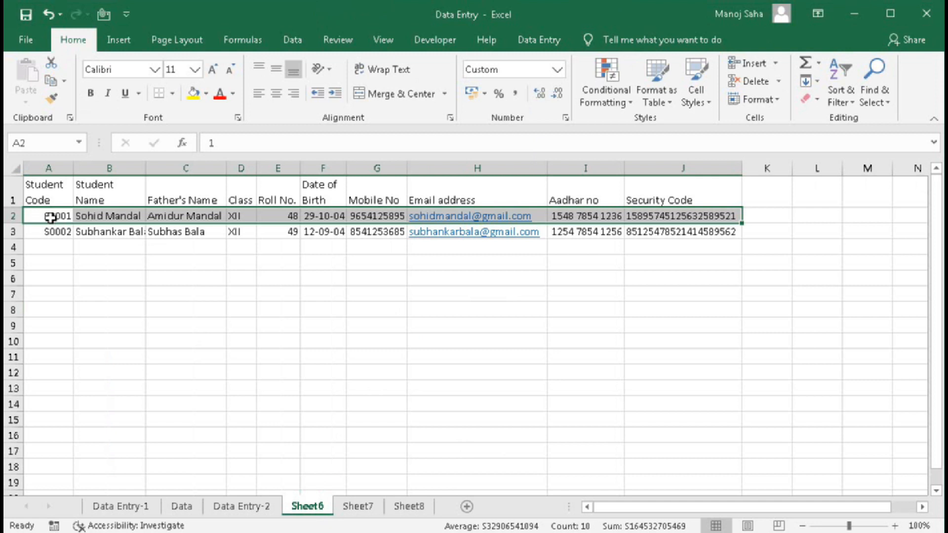
{"action": "key", "text": "ctrl+c"}
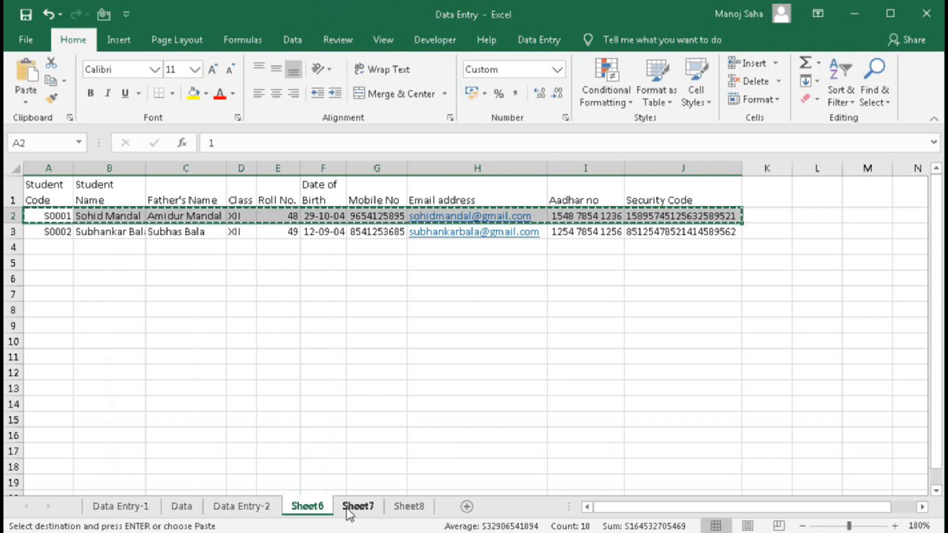
{"action": "left_click", "coordinate": [427, 512]}
{"action": "left_click", "coordinate": [59, 201]}
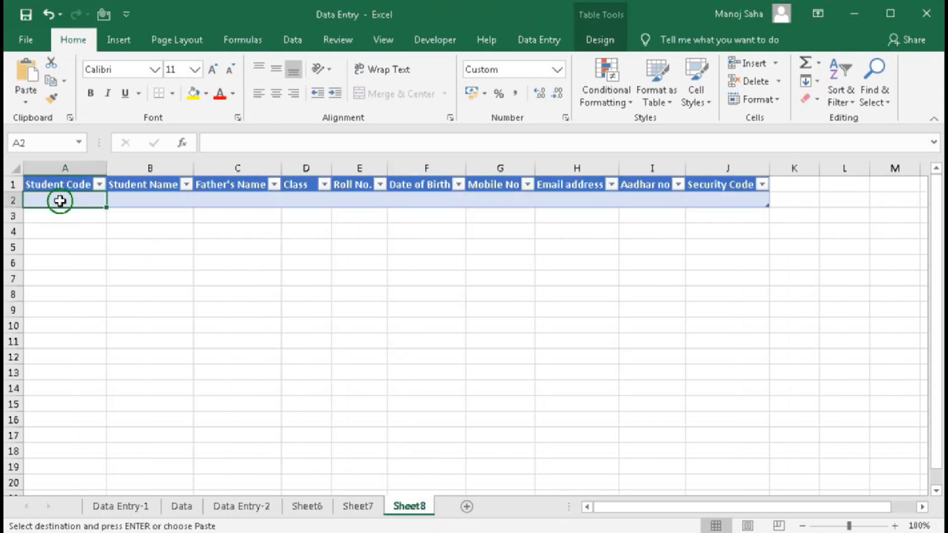
{"action": "right_click", "coordinate": [60, 202]}
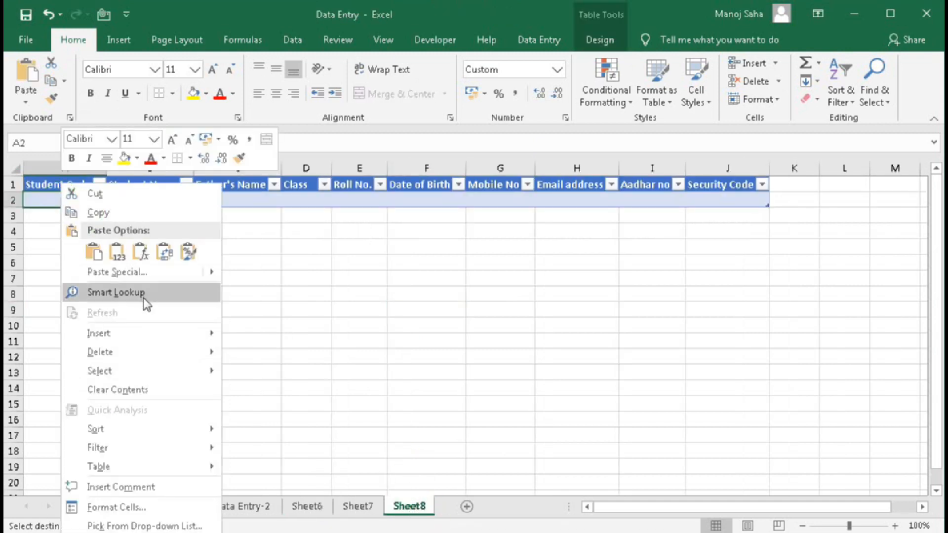
{"action": "left_click", "coordinate": [101, 256]}
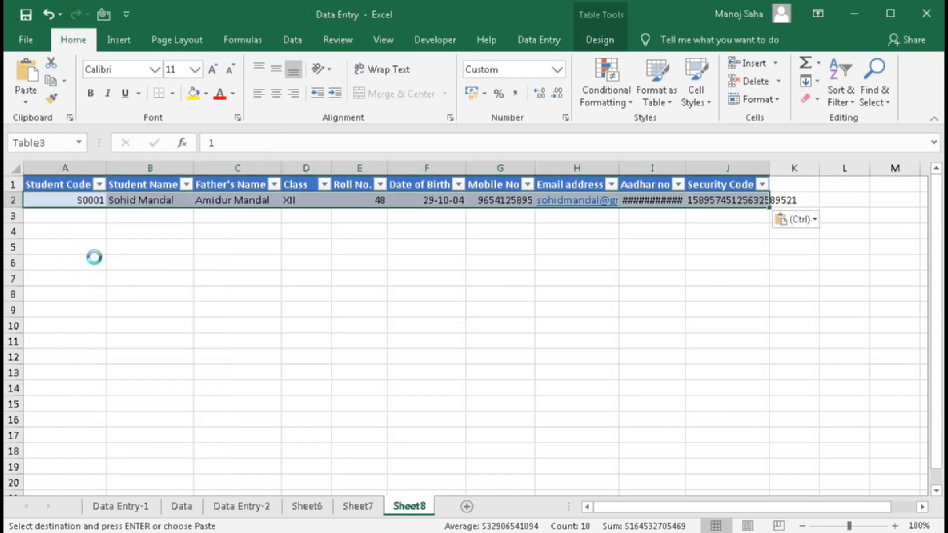
{"action": "key", "text": "Delete"}
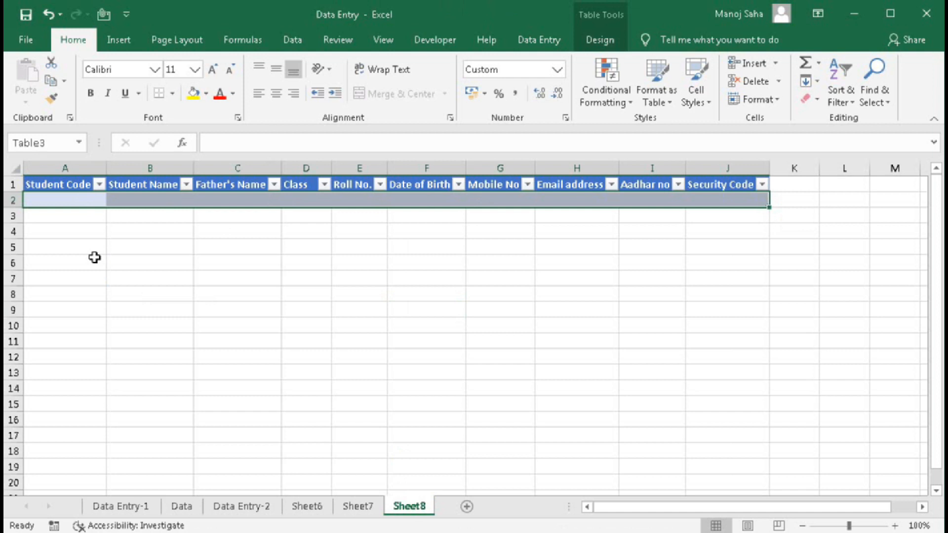
{"action": "left_click", "coordinate": [310, 507]}
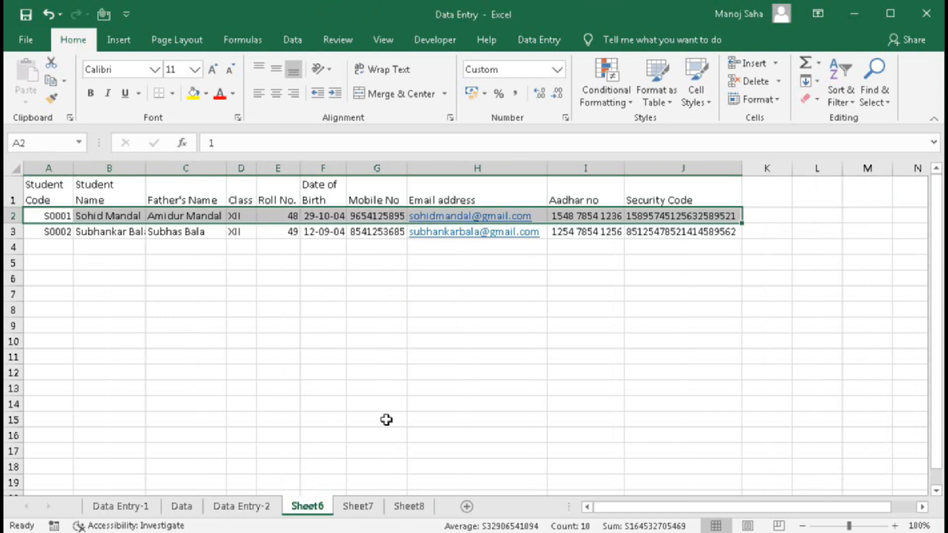
{"action": "key", "text": "ctrl+c"}
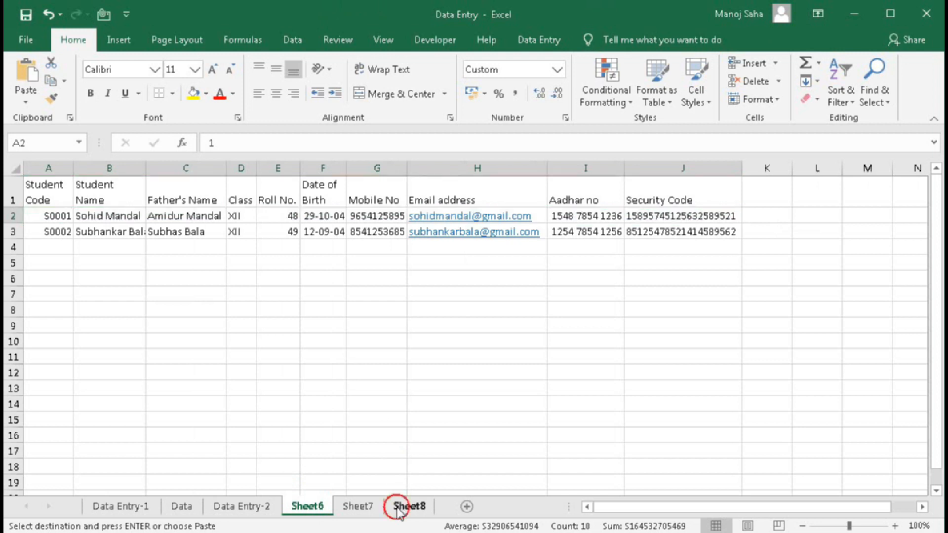
{"action": "left_click", "coordinate": [399, 508]}
{"action": "left_click", "coordinate": [55, 203]}
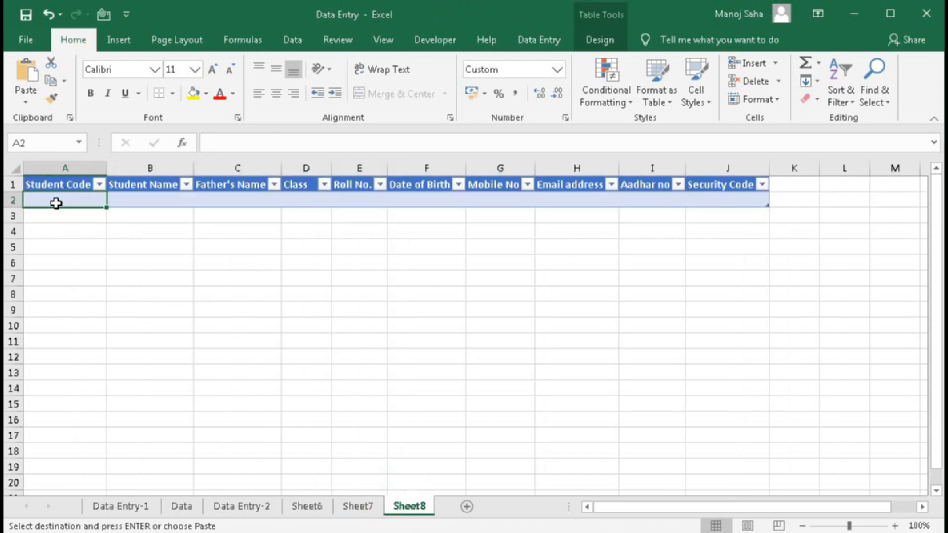
{"action": "key", "text": "ctrl+v"}
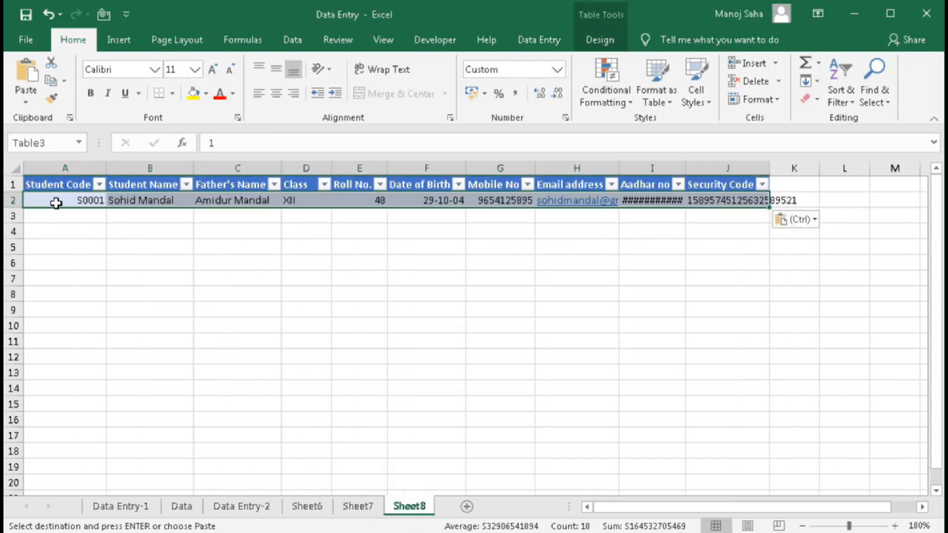
{"action": "key", "text": "Delete"}
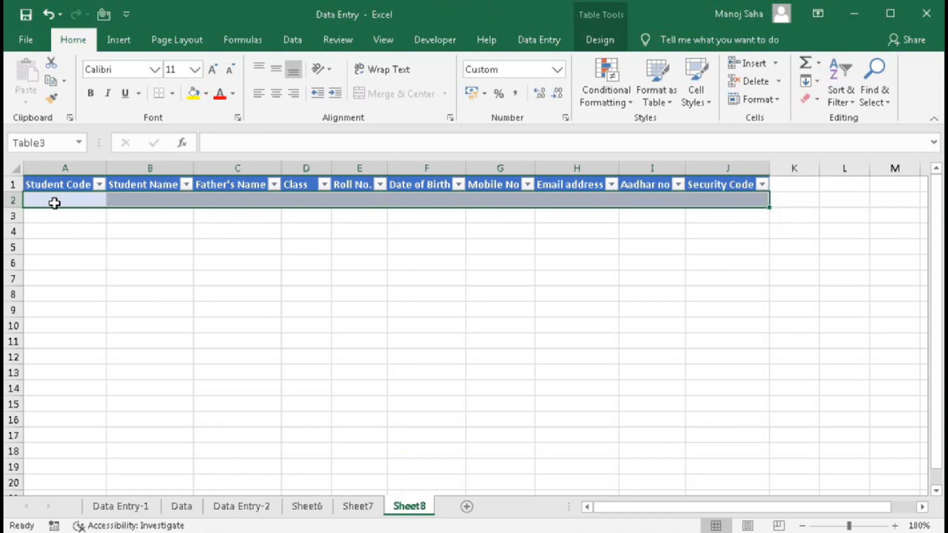
{"action": "left_click", "coordinate": [552, 202]}
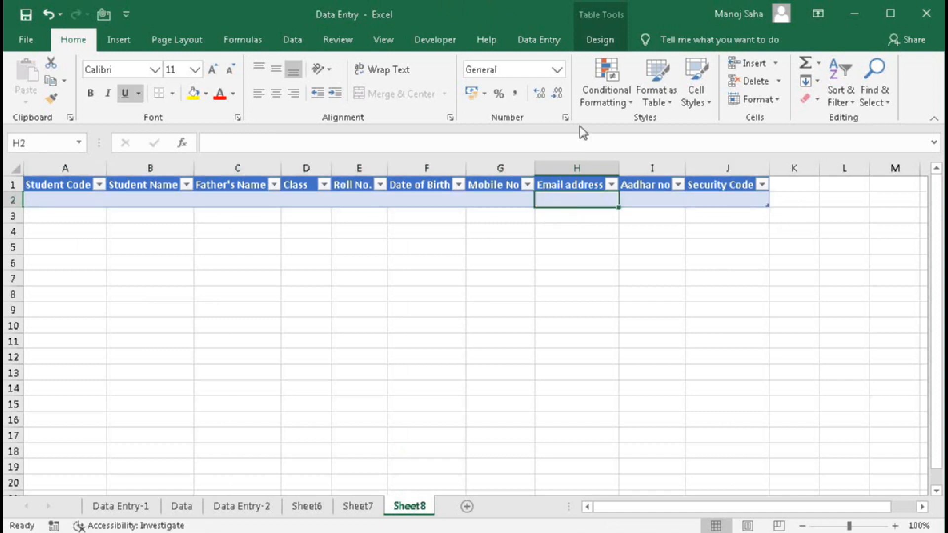
{"action": "left_click", "coordinate": [539, 39]}
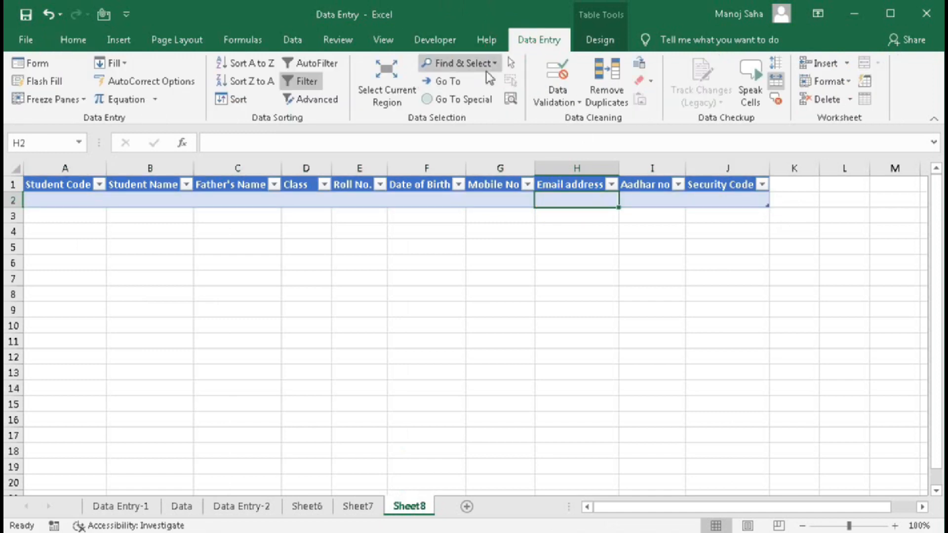
{"action": "left_click", "coordinate": [557, 74]}
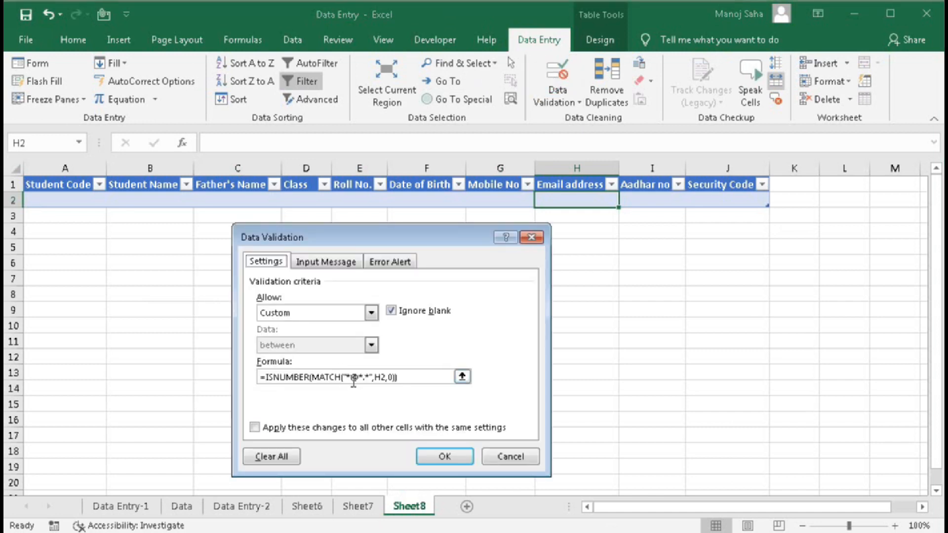
{"action": "left_click", "coordinate": [508, 454]}
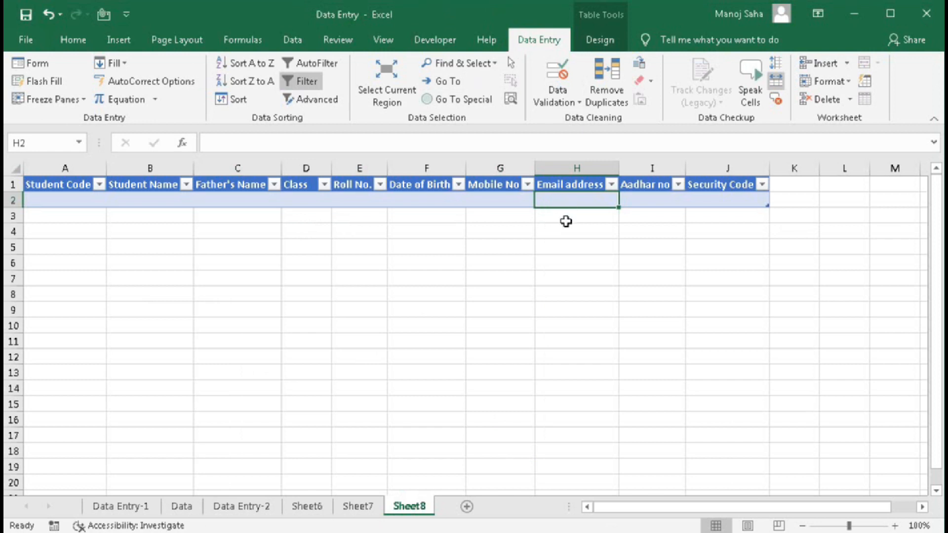
{"action": "left_click", "coordinate": [564, 223]}
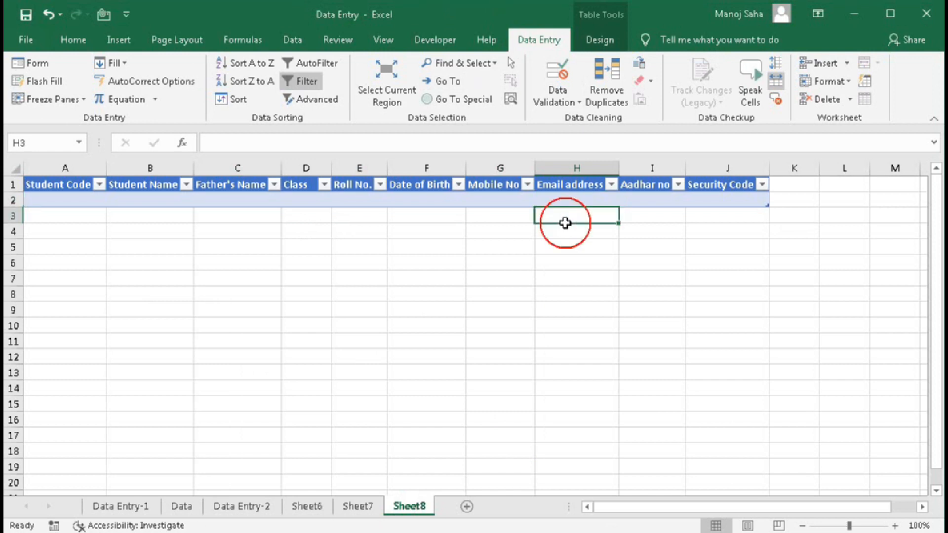
- Enter student code S0001, student and father names, class 12, roll 48, birth date 29-10-04 in row 2
{"action": "left_click", "coordinate": [84, 200]}
{"action": "type", "text": "S0001"}
{"action": "key", "text": "Tab"}
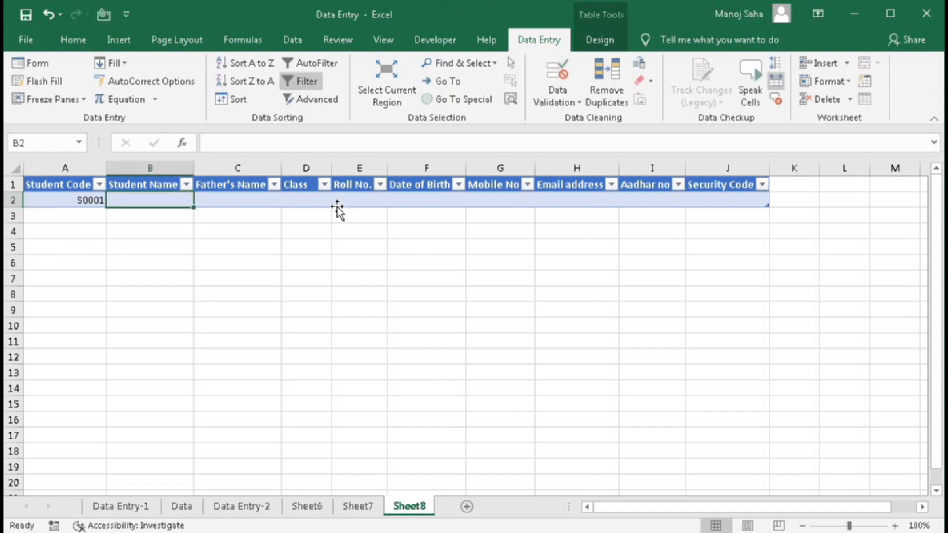
{"action": "key", "text": "Tab"}
{"action": "key", "text": "Tab"}
{"action": "type", "text": "12"}
{"action": "key", "text": "Tab"}
{"action": "type", "text": "48\t29"}
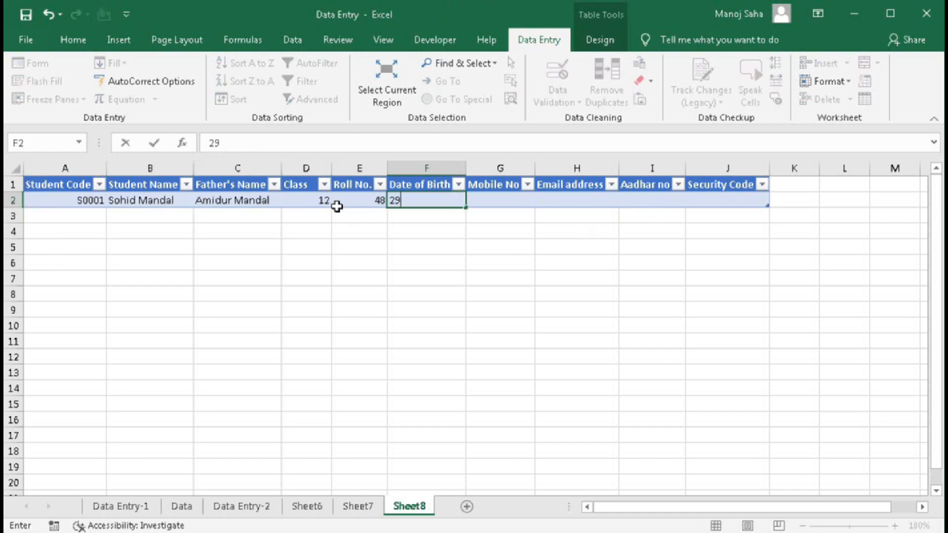
{"action": "type", "text": "-10-04"}
{"action": "key", "text": "Tab"}
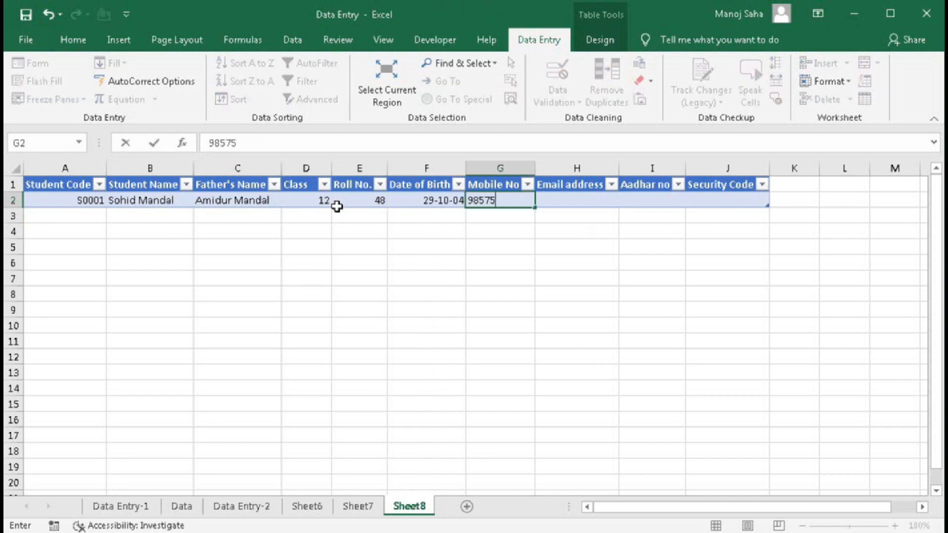
- Enter the student's mobile number, extending it to full length after validation rejects it
{"action": "key", "text": "Tab"}
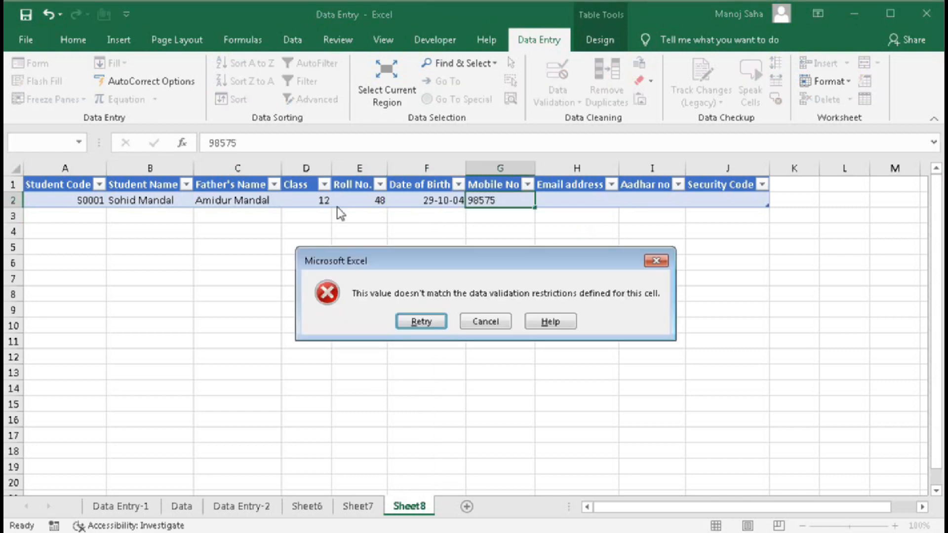
{"action": "key", "text": "Return"}
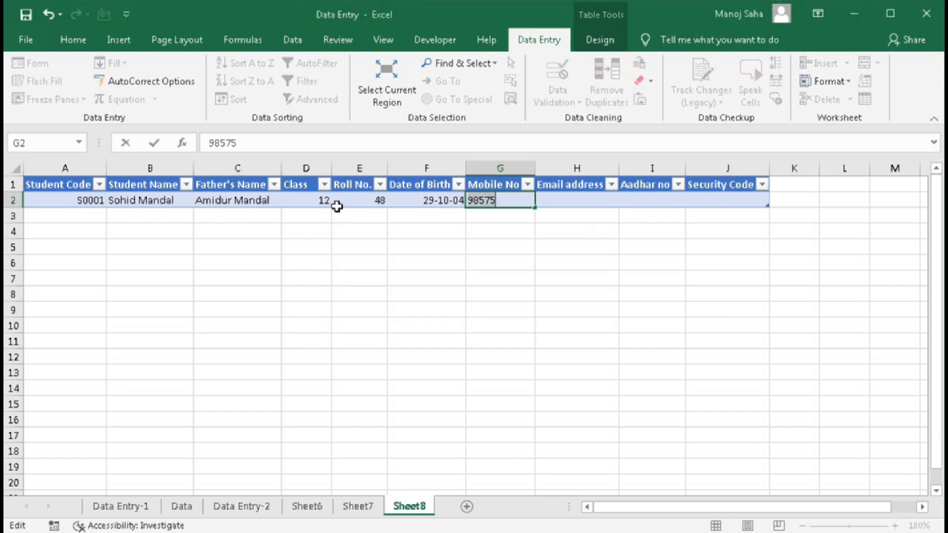
{"action": "key", "text": "Right"}
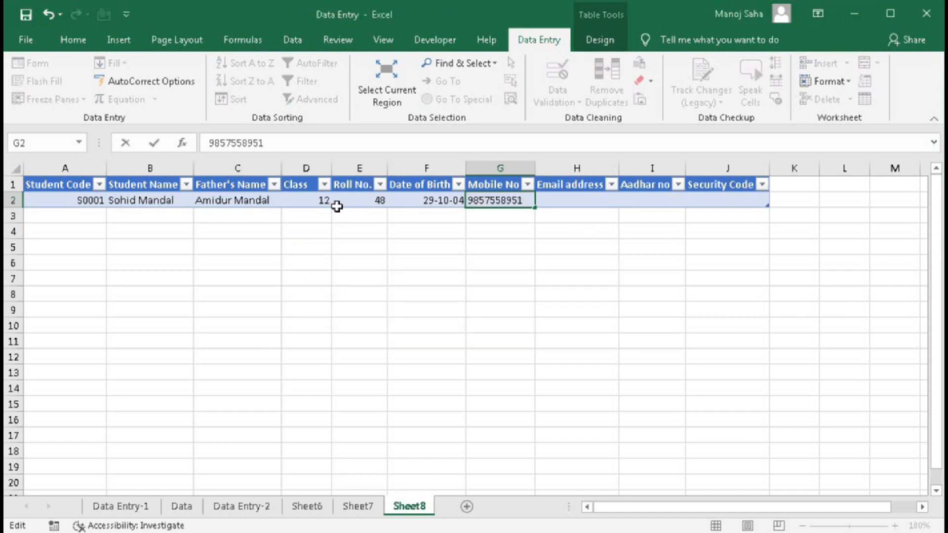
{"action": "key", "text": "Tab"}
- Fill in the email address and Aadhar number, then autofit the Aadhar no column
{"action": "key", "text": "Tab"}
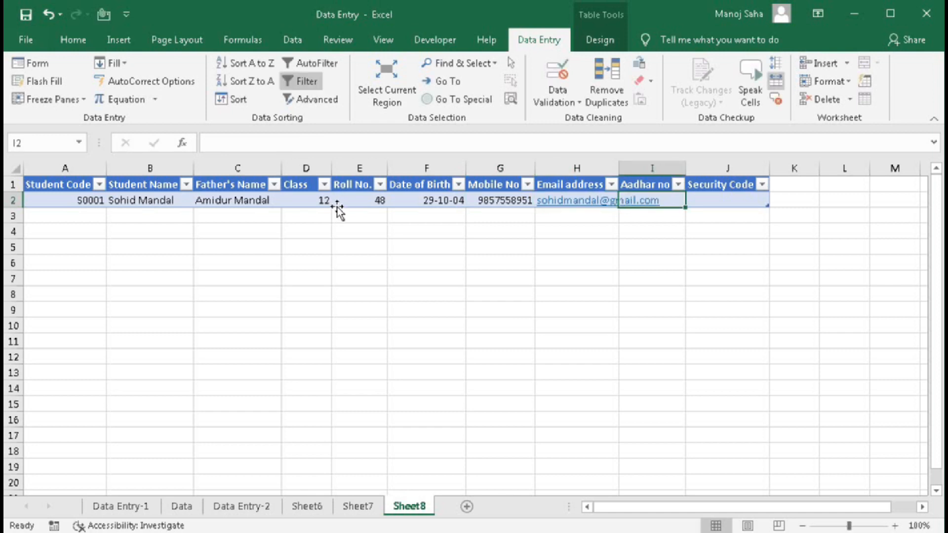
{"action": "key", "text": "Tab"}
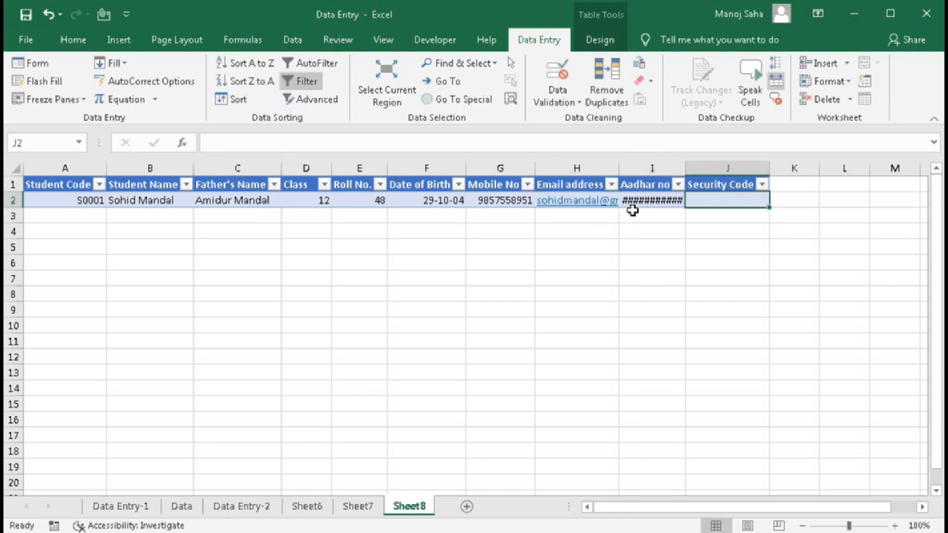
{"action": "mouse_move", "coordinate": [650, 201]}
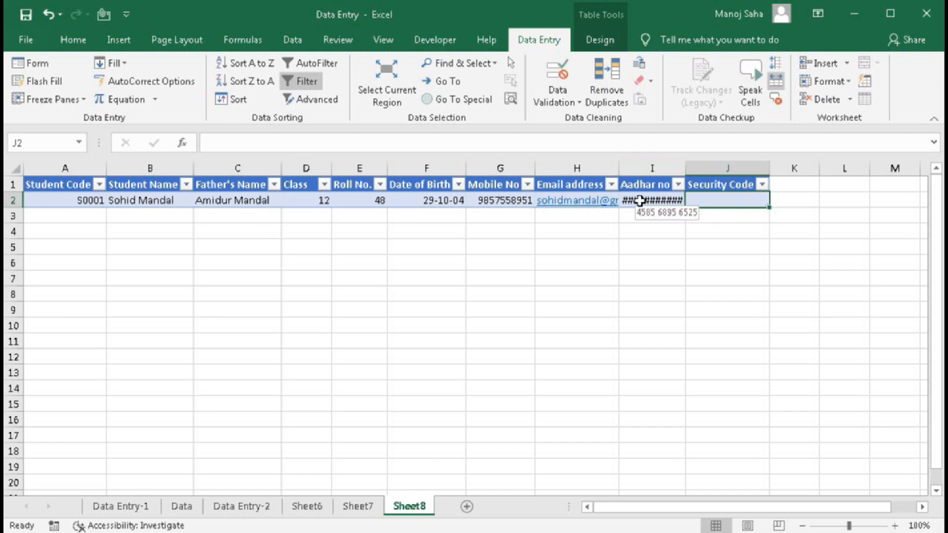
{"action": "double_click", "coordinate": [685, 168]}
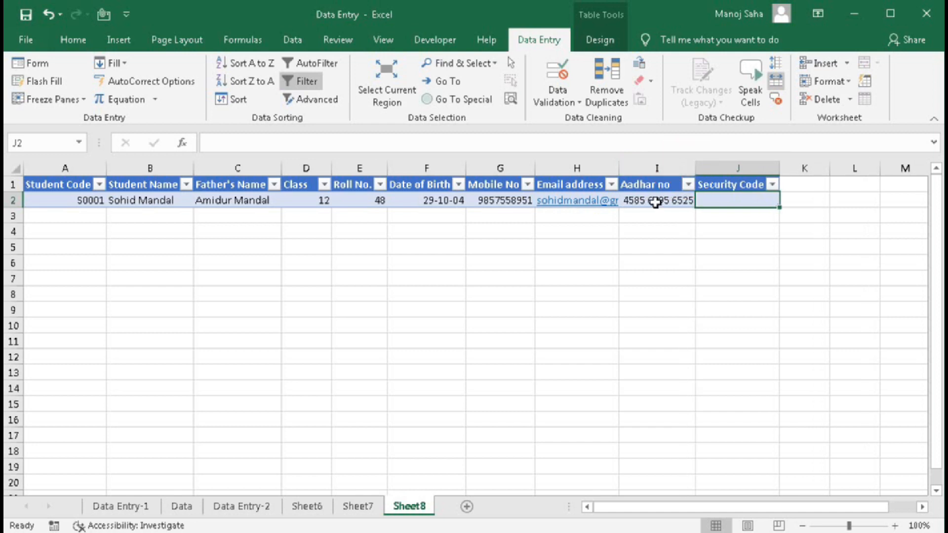
- Enter the security code in J2 and autofit the Security Code column
{"action": "left_click", "coordinate": [709, 200]}
{"action": "type", "text": "95625698541258958541"}
{"action": "key", "text": "Return"}
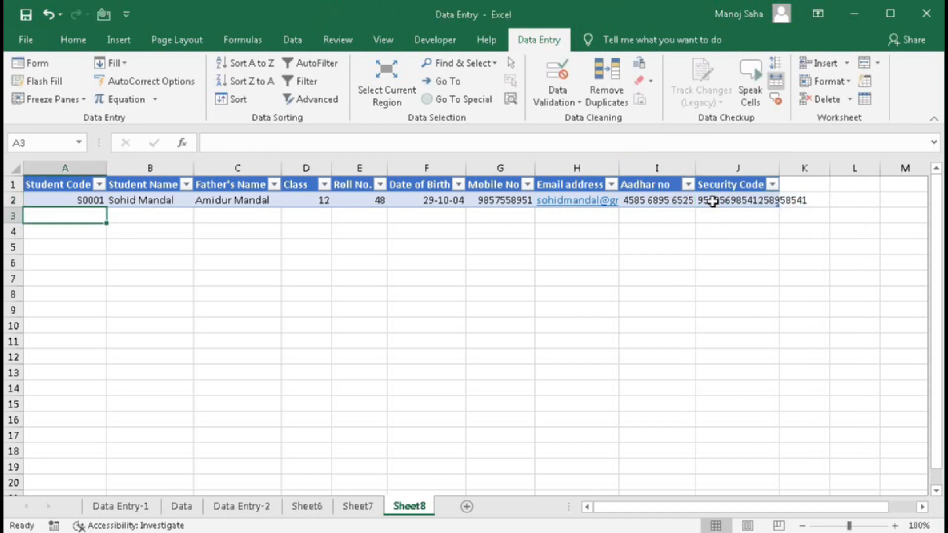
{"action": "double_click", "coordinate": [780, 169]}
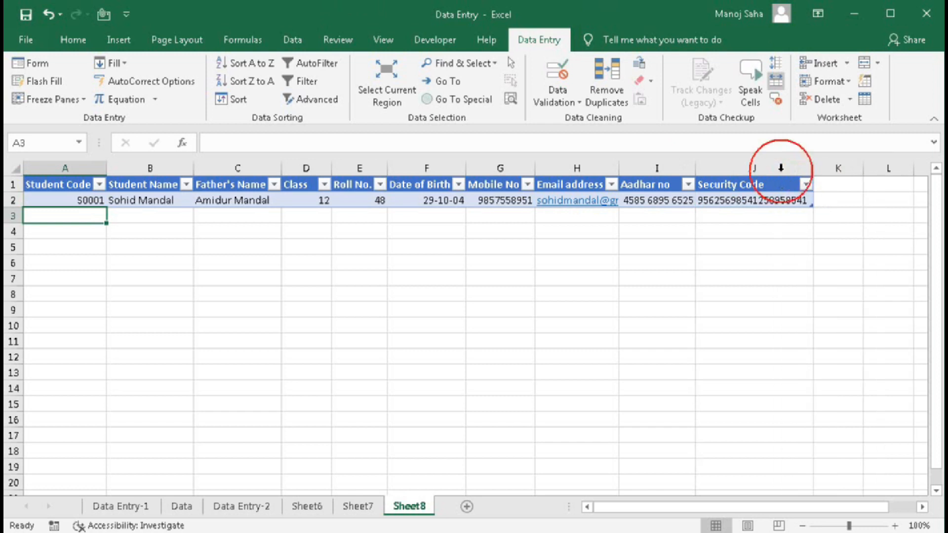
{"action": "left_click", "coordinate": [771, 201]}
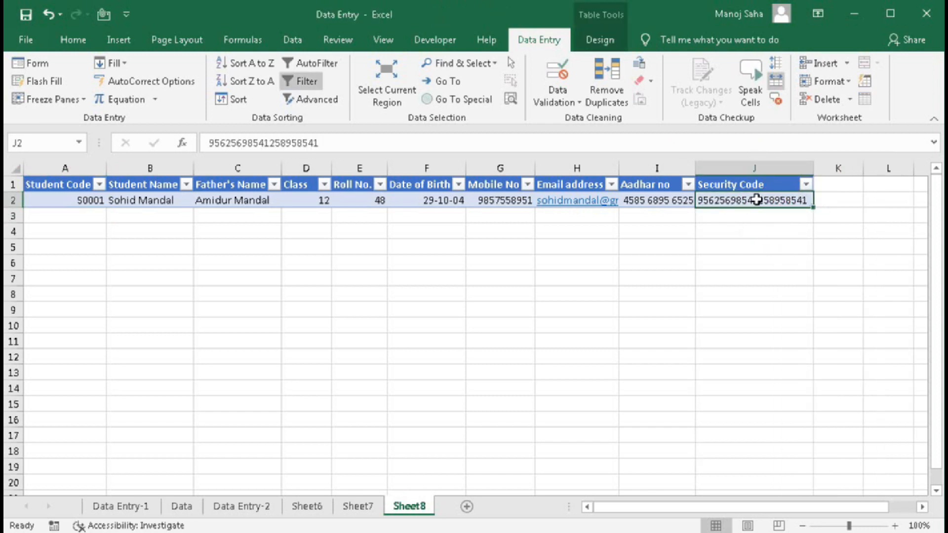
{"action": "key", "text": "Tab"}
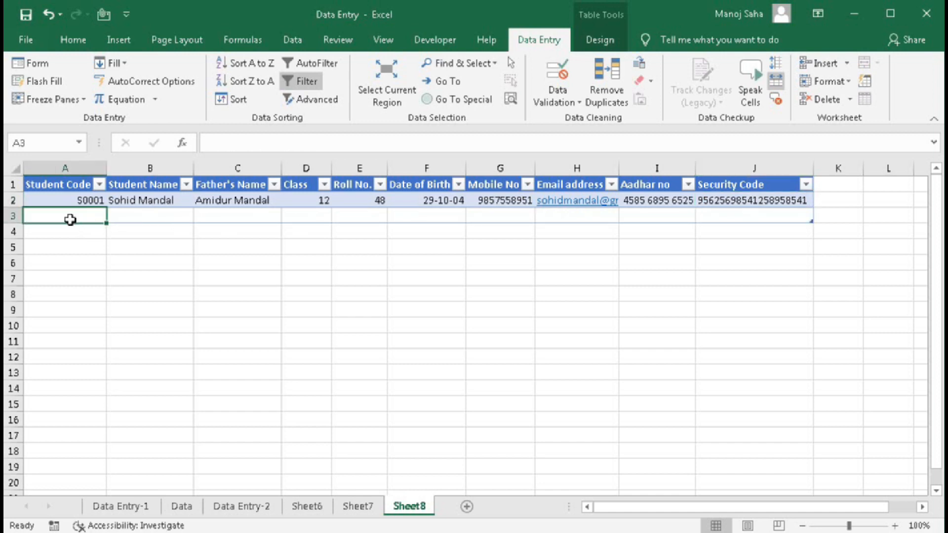
- Enter code S0002, the corrected student name, class 12, roll 49, birth date 12-09-04 in row 3
{"action": "type", "text": "S0002"}
{"action": "key", "text": "Tab"}
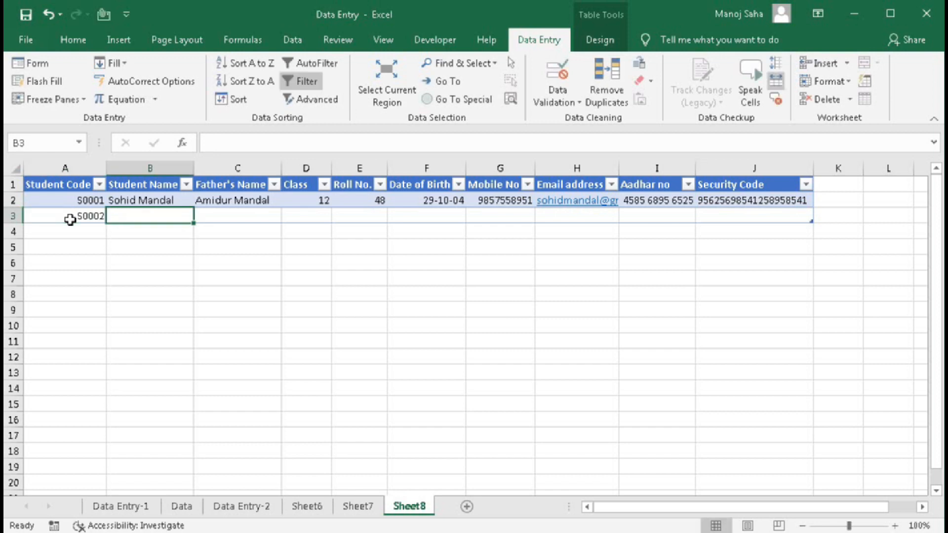
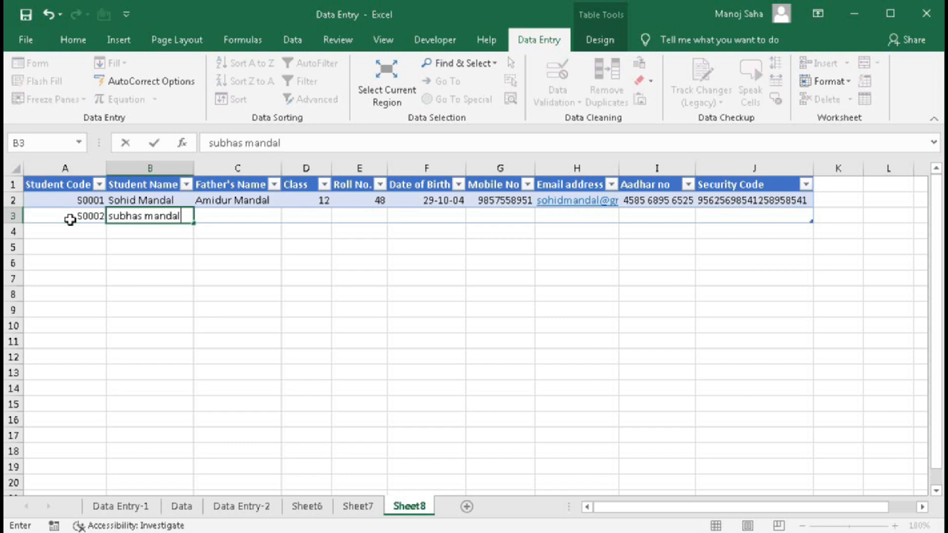
{"action": "key", "text": "Tab"}
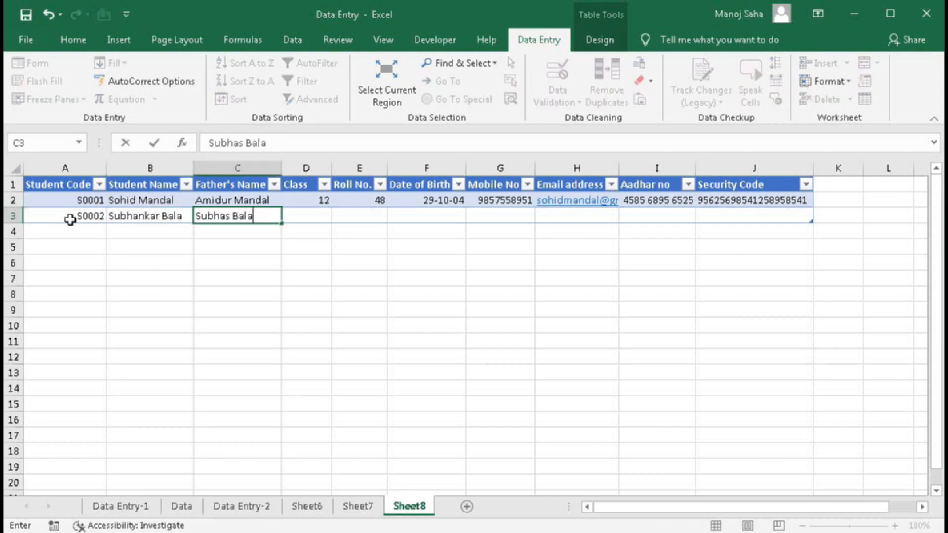
{"action": "key", "text": "Tab"}
{"action": "type", "text": "12"}
{"action": "key", "text": "Tab"}
{"action": "type", "text": "49"}
- Fill in the second student's mobile number, email, Aadhar number and security code
{"action": "key", "text": "Tab"}
{"action": "type", "text": "12-09-04"}
{"action": "key", "text": "Tab"}
{"action": "key", "text": "Tab"}
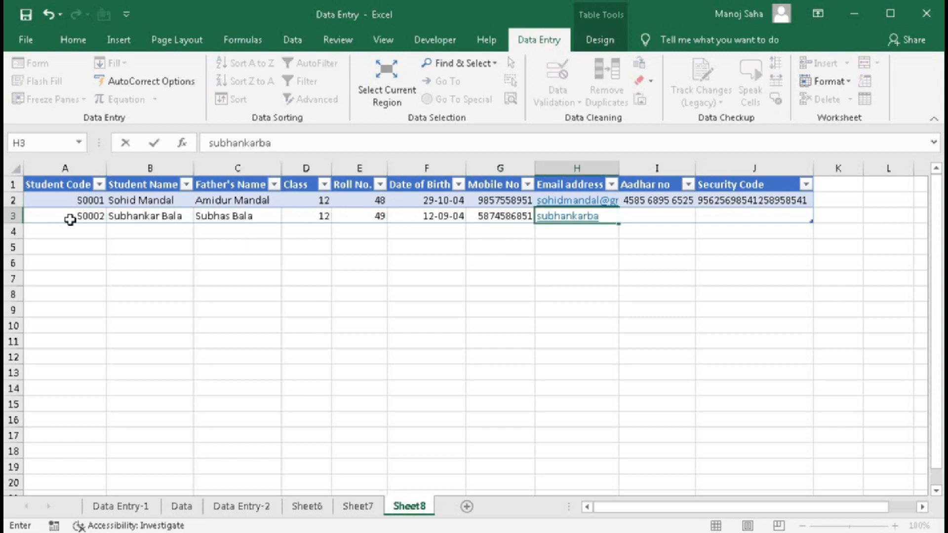
{"action": "key", "text": "Tab"}
{"action": "key", "text": "Tab"}
{"action": "type", "text": "25689565235874521358"}
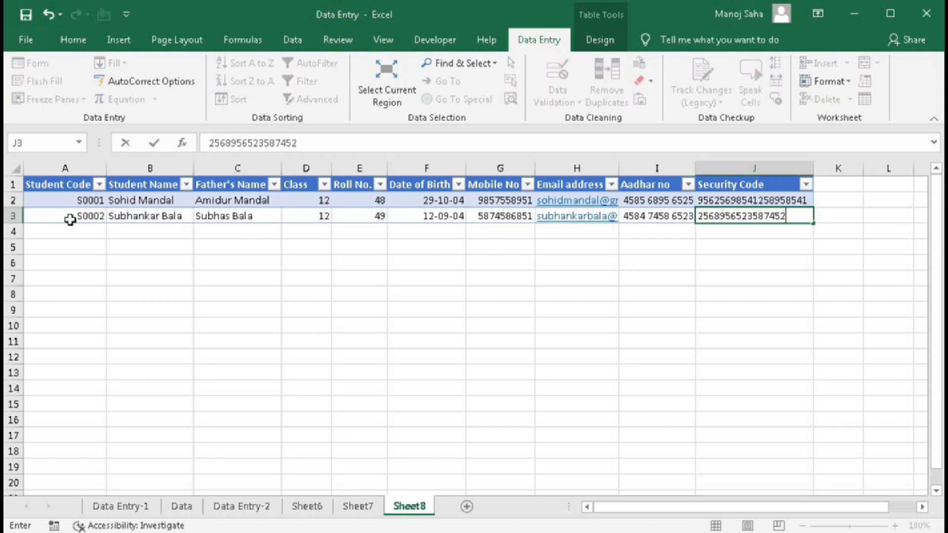
{"action": "key", "text": "Tab"}
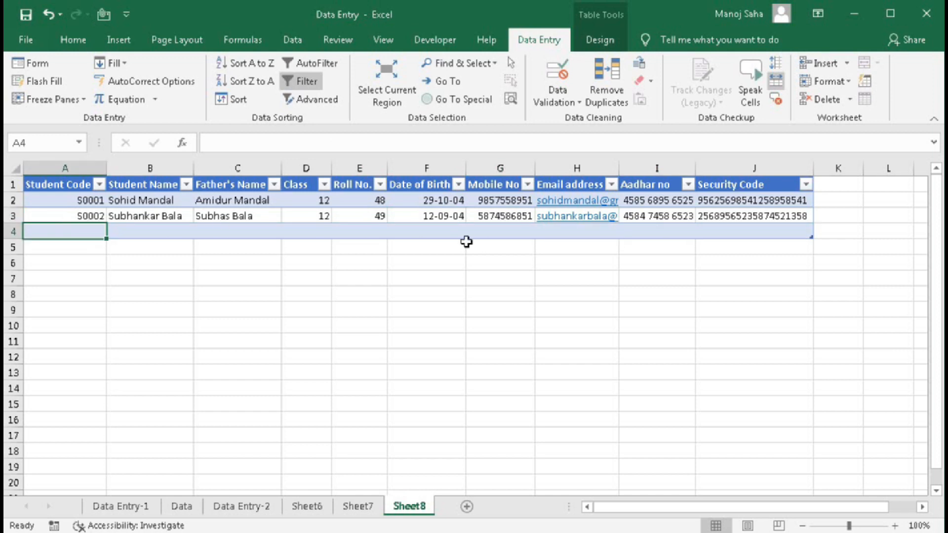
- Review the email column's Data Validation rule and close it unchanged
{"action": "left_click", "coordinate": [565, 231]}
{"action": "left_click", "coordinate": [557, 72]}
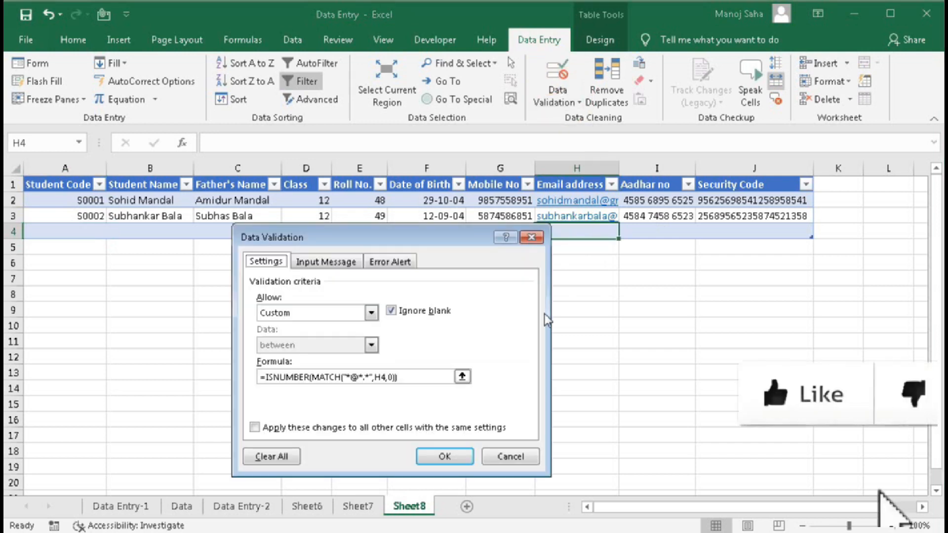
{"action": "left_click", "coordinate": [506, 456]}
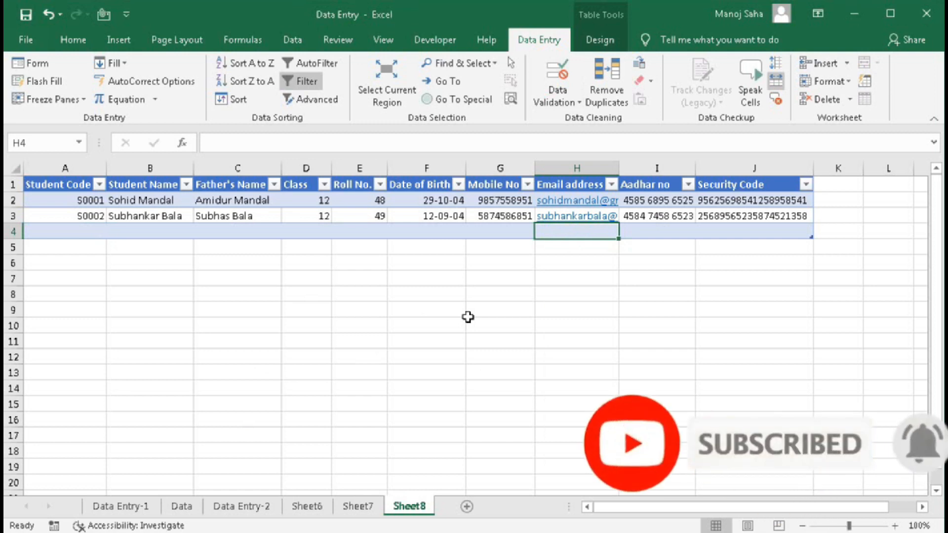
- Switch to Sheet6 and dismiss a data form opened without using the top row as labels
{"action": "left_click", "coordinate": [306, 509]}
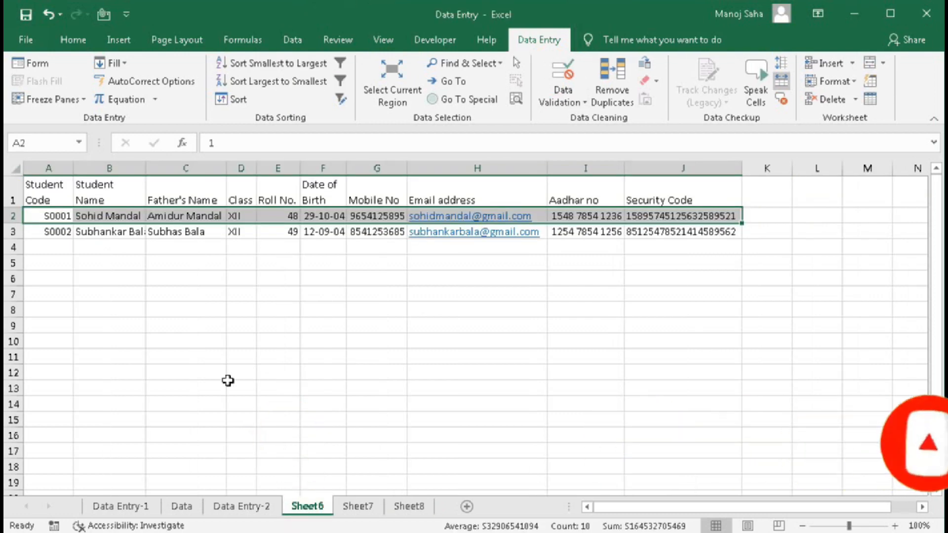
{"action": "left_click", "coordinate": [30, 64]}
{"action": "left_click", "coordinate": [484, 321]}
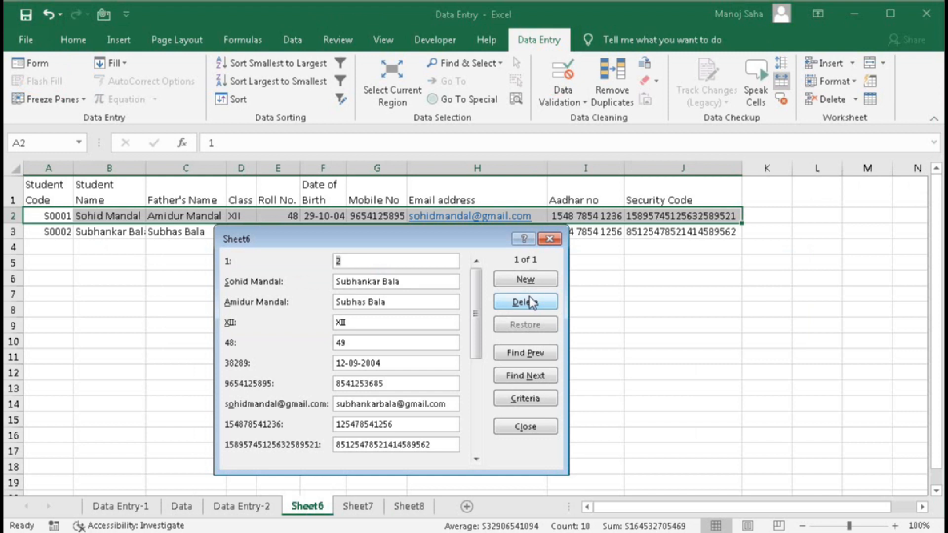
{"action": "left_click", "coordinate": [492, 243]}
{"action": "left_click", "coordinate": [550, 239]}
- From the Class header cell, reopen the data form to browse records S0001 and S0002, then close it
{"action": "left_click", "coordinate": [242, 190]}
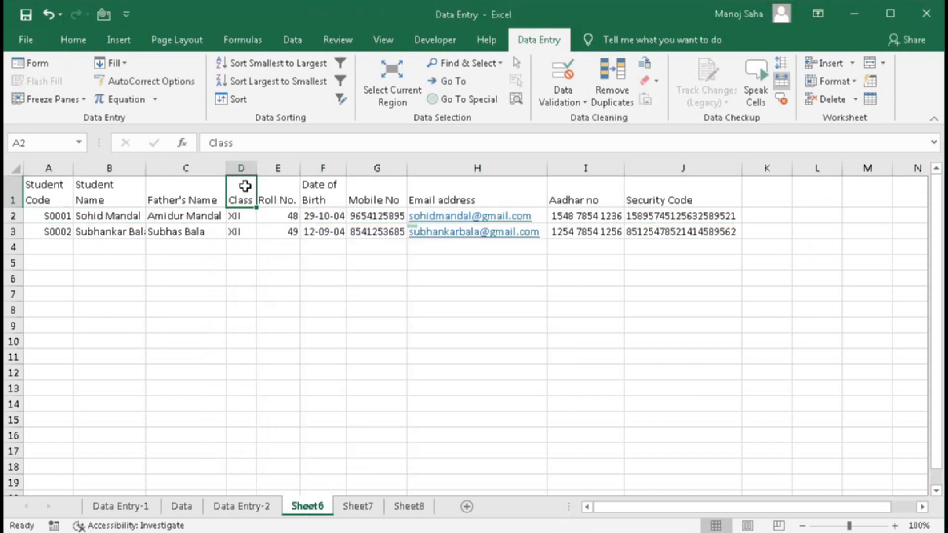
{"action": "left_click", "coordinate": [29, 63]}
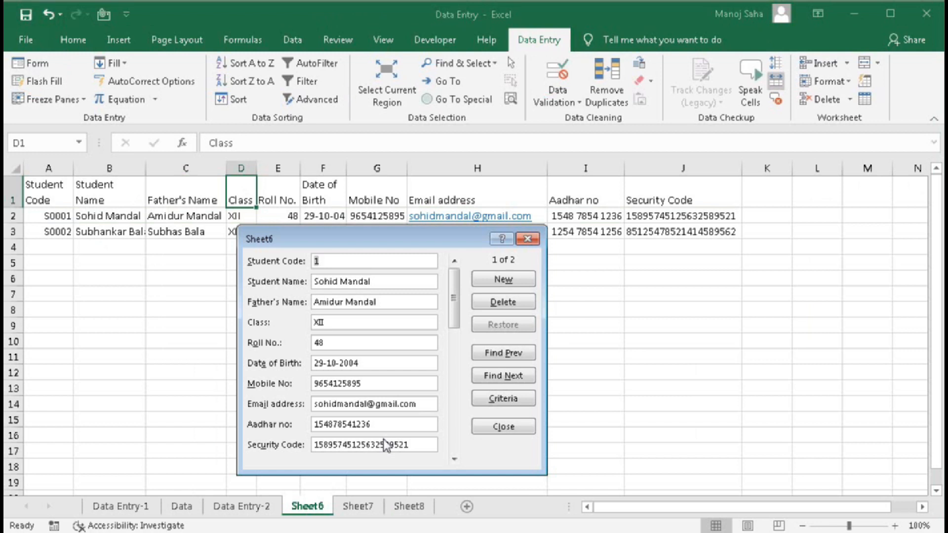
{"action": "left_click", "coordinate": [515, 428]}
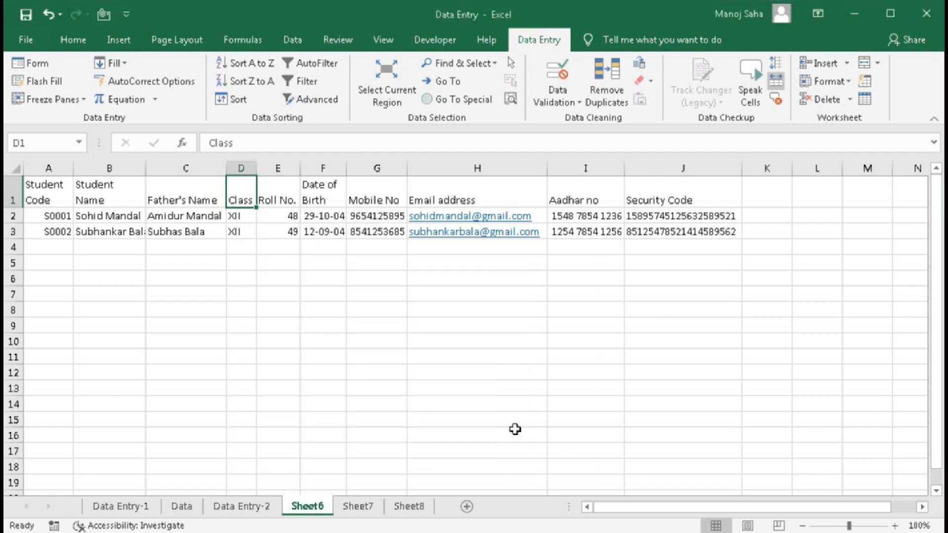